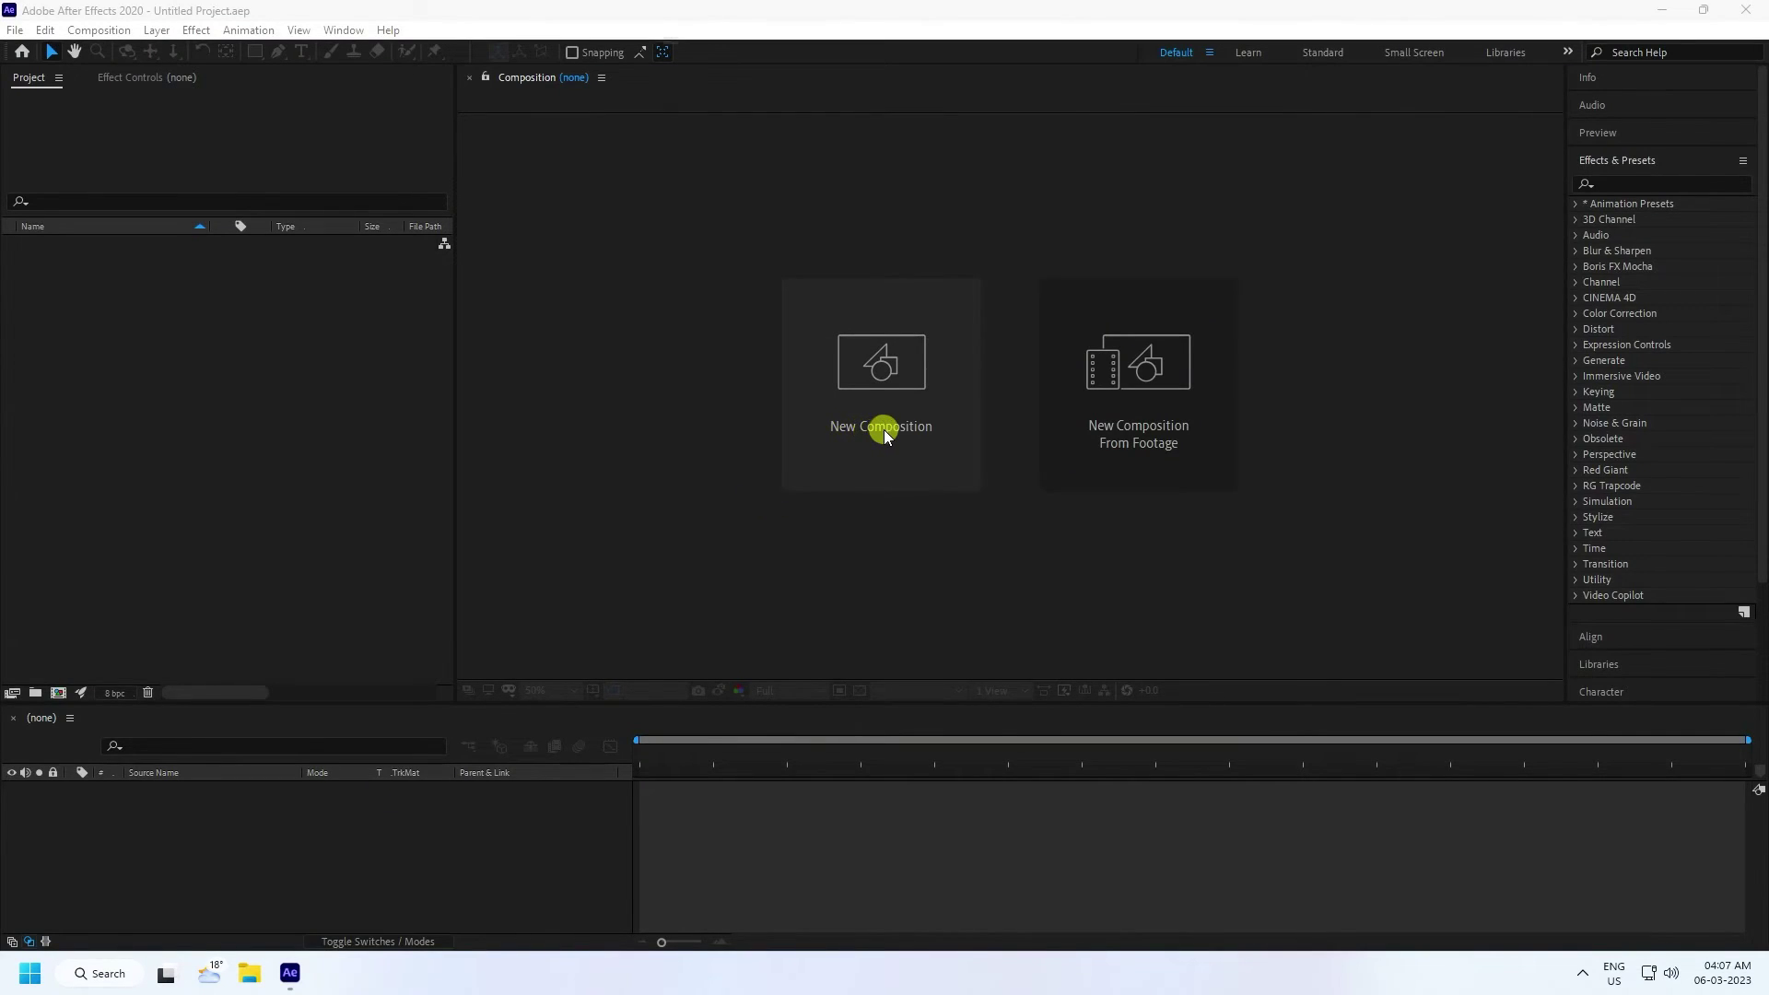
- Create a new 1920 x 1080 composition named MAIN COMP with a 15-second duration
{"action": "left_click", "coordinate": [883, 429]}
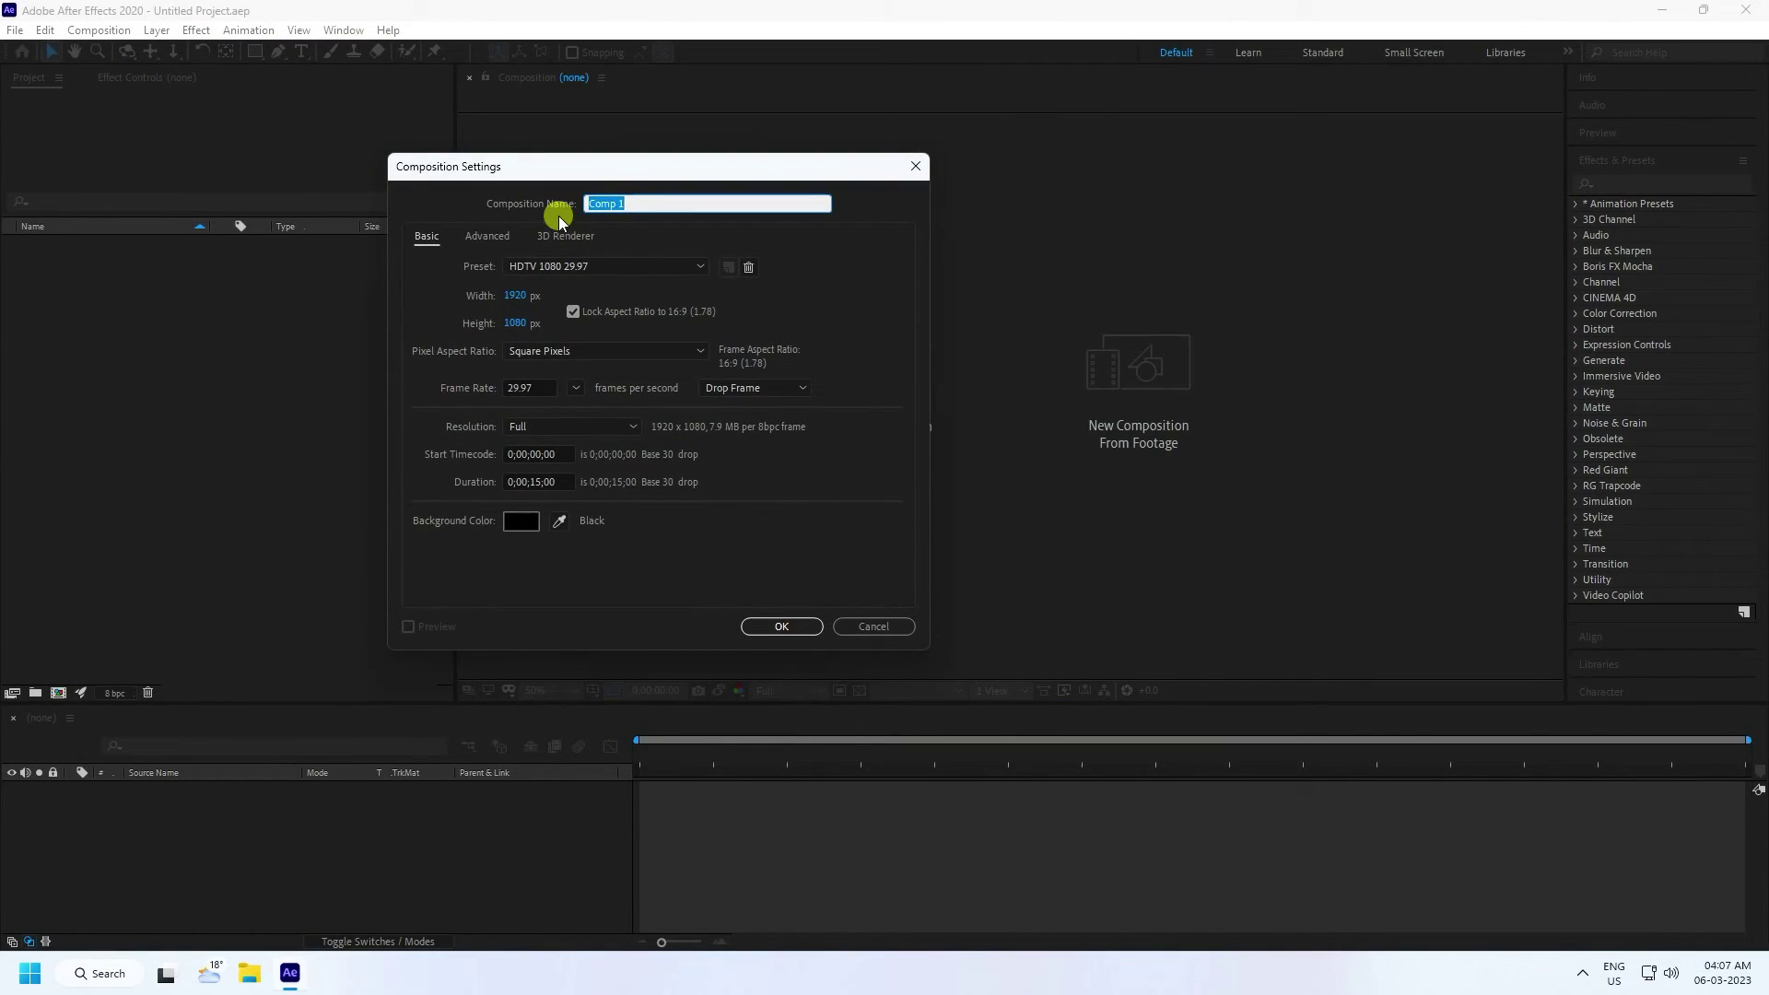
{"action": "type", "text": "MAIN COMP"}
{"action": "left_click", "coordinate": [763, 629]}
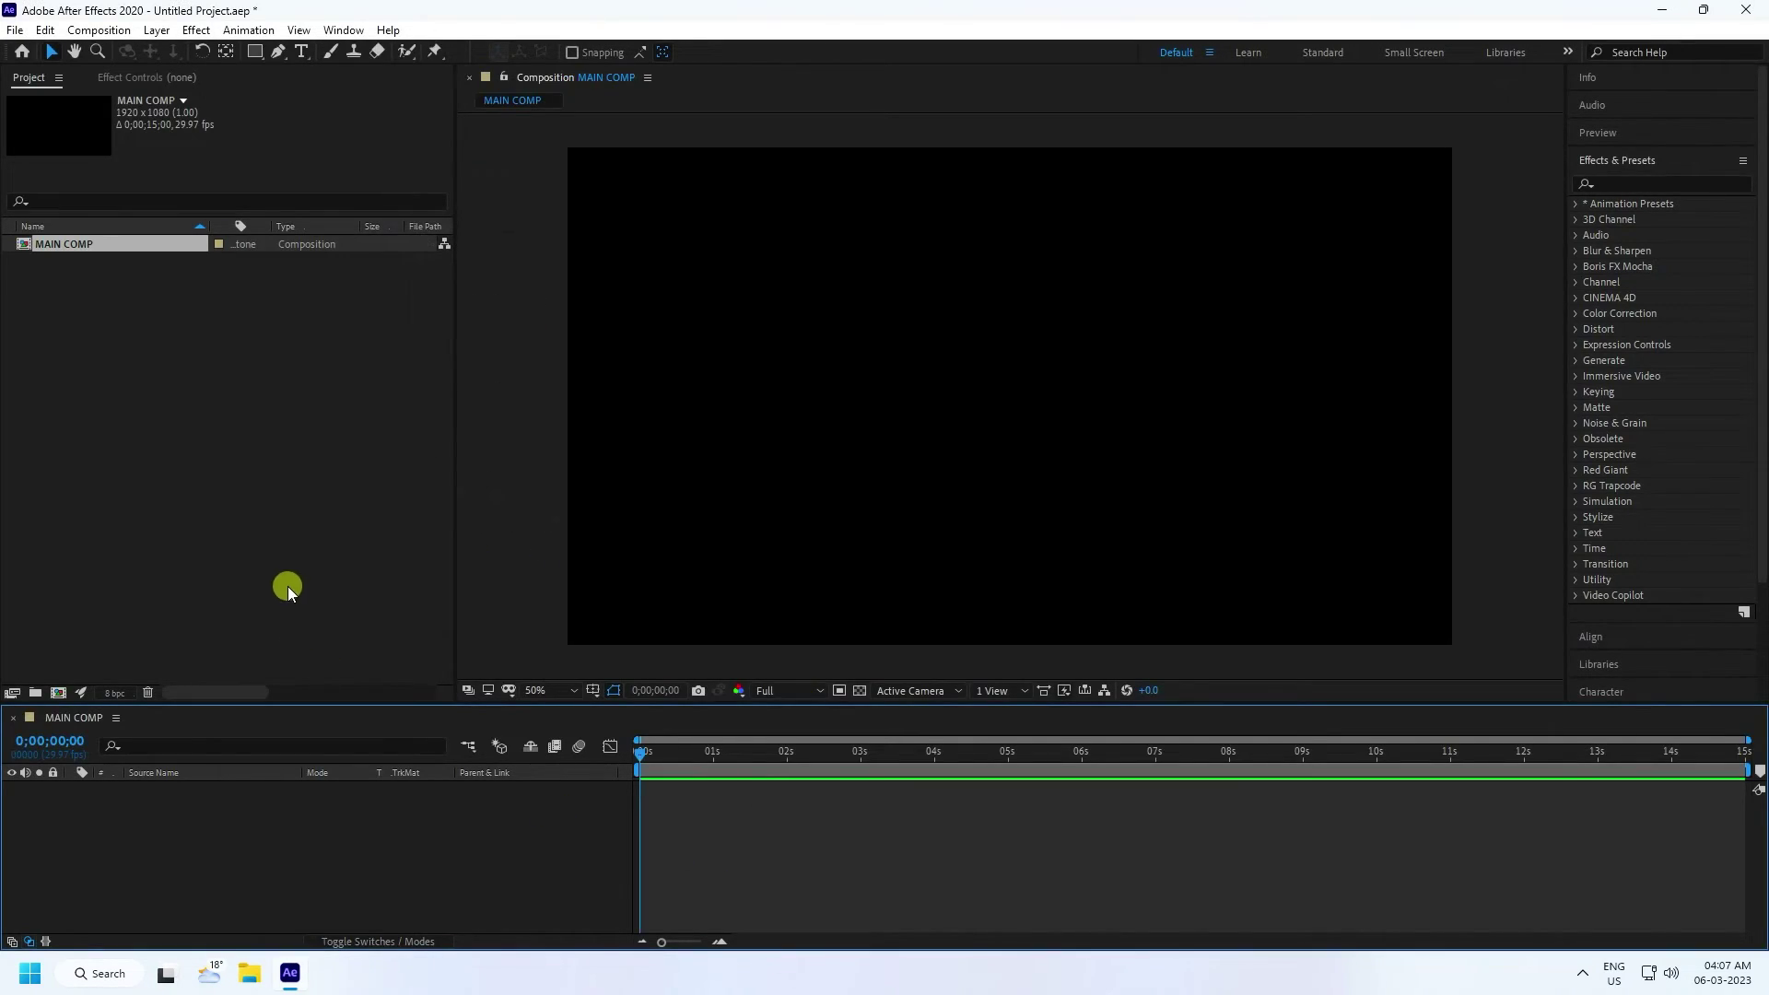
- Import Candy_Text_Effect.png as footage and add it as a layer in MAIN COMP
{"action": "right_click", "coordinate": [132, 400]}
{"action": "mouse_move", "coordinate": [195, 500]}
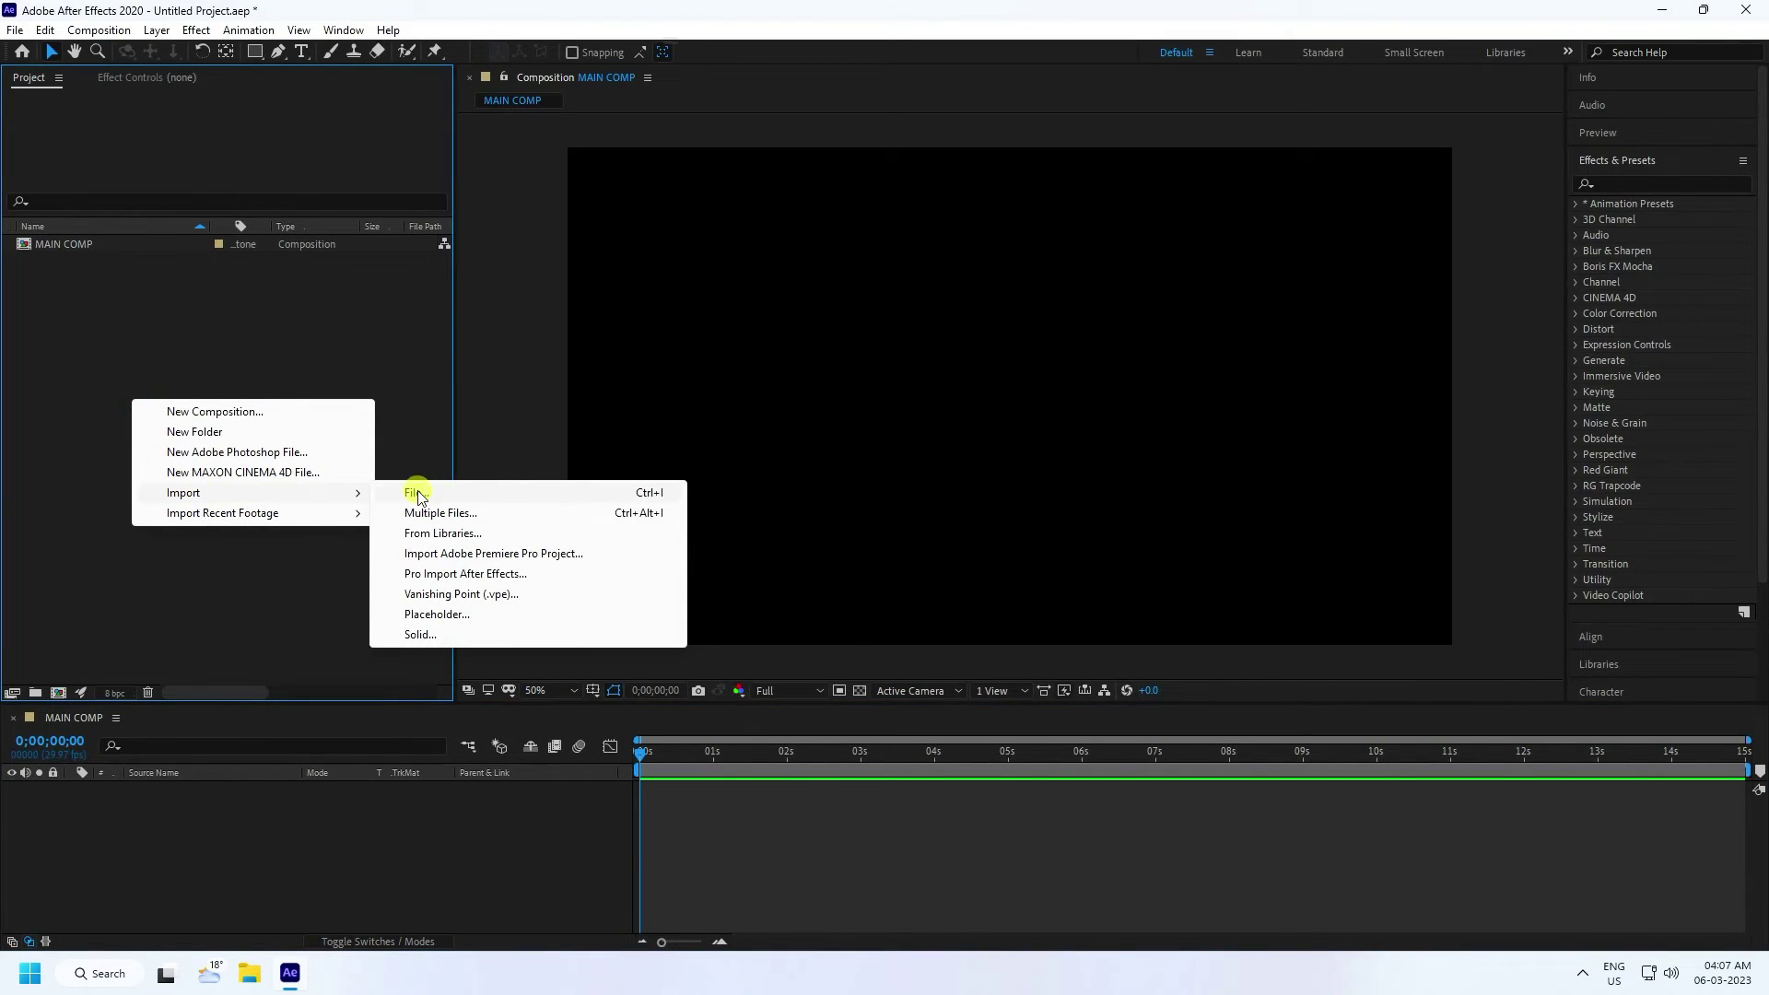
{"action": "left_click", "coordinate": [418, 493]}
{"action": "left_click", "coordinate": [300, 242]}
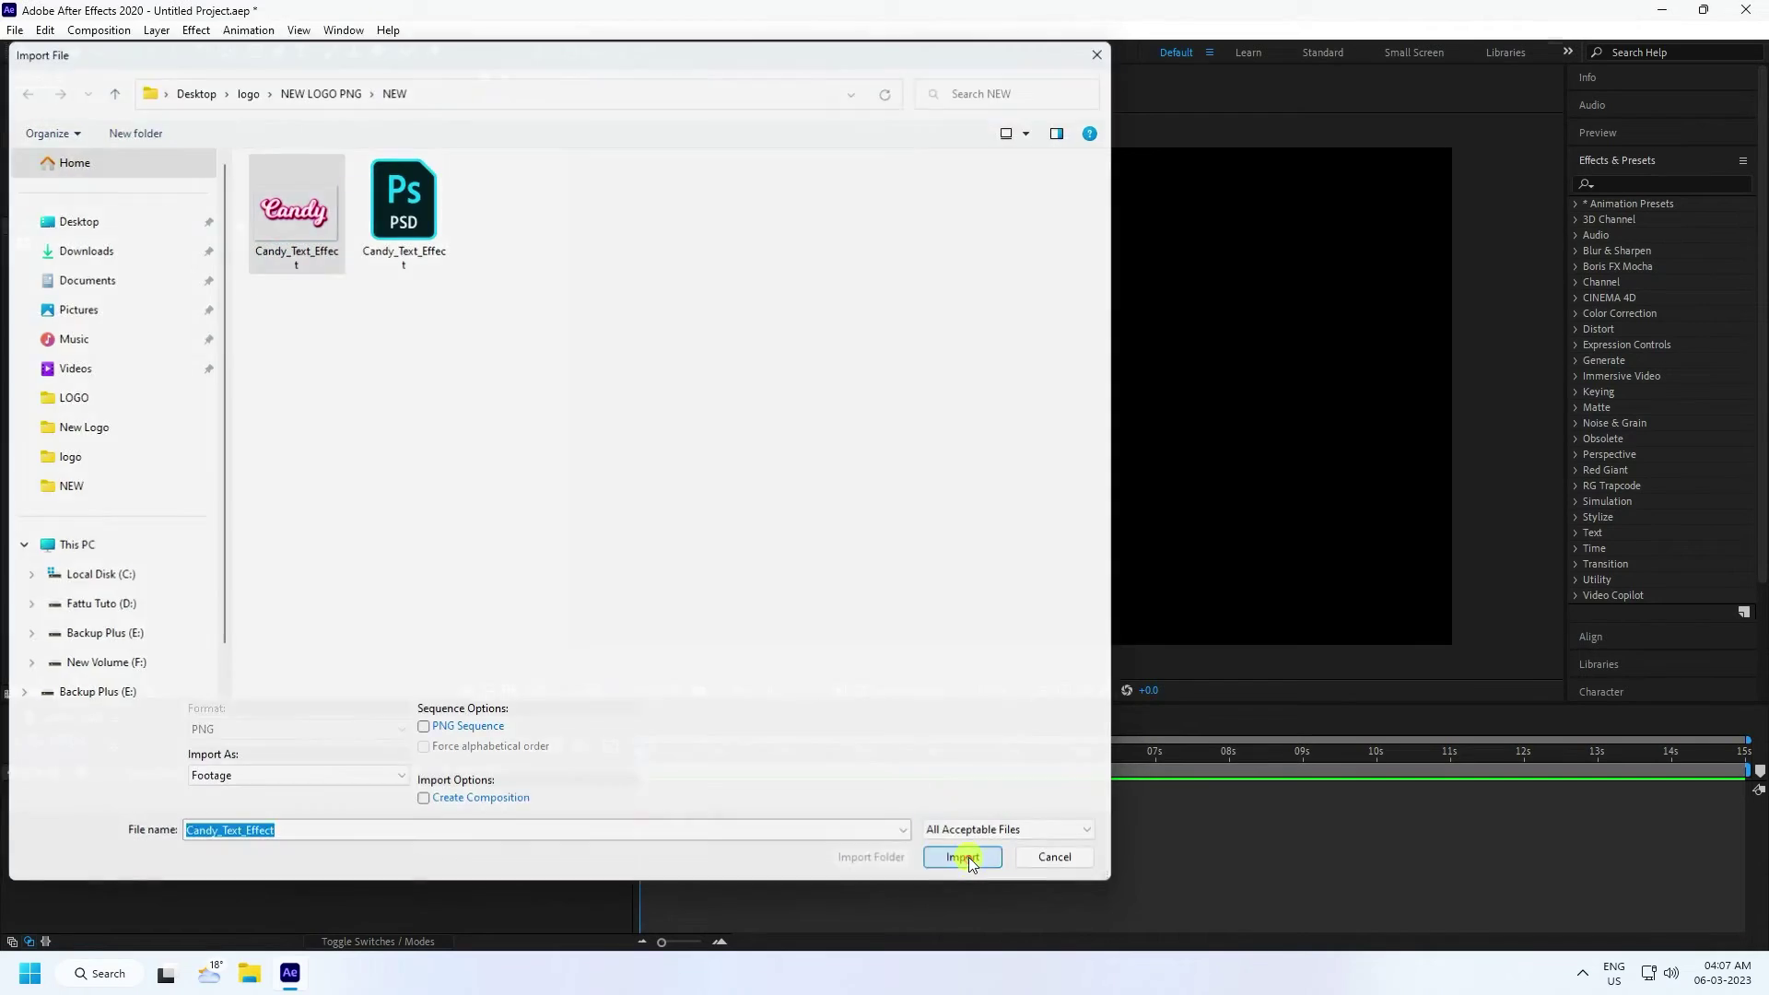
{"action": "left_click", "coordinate": [964, 857]}
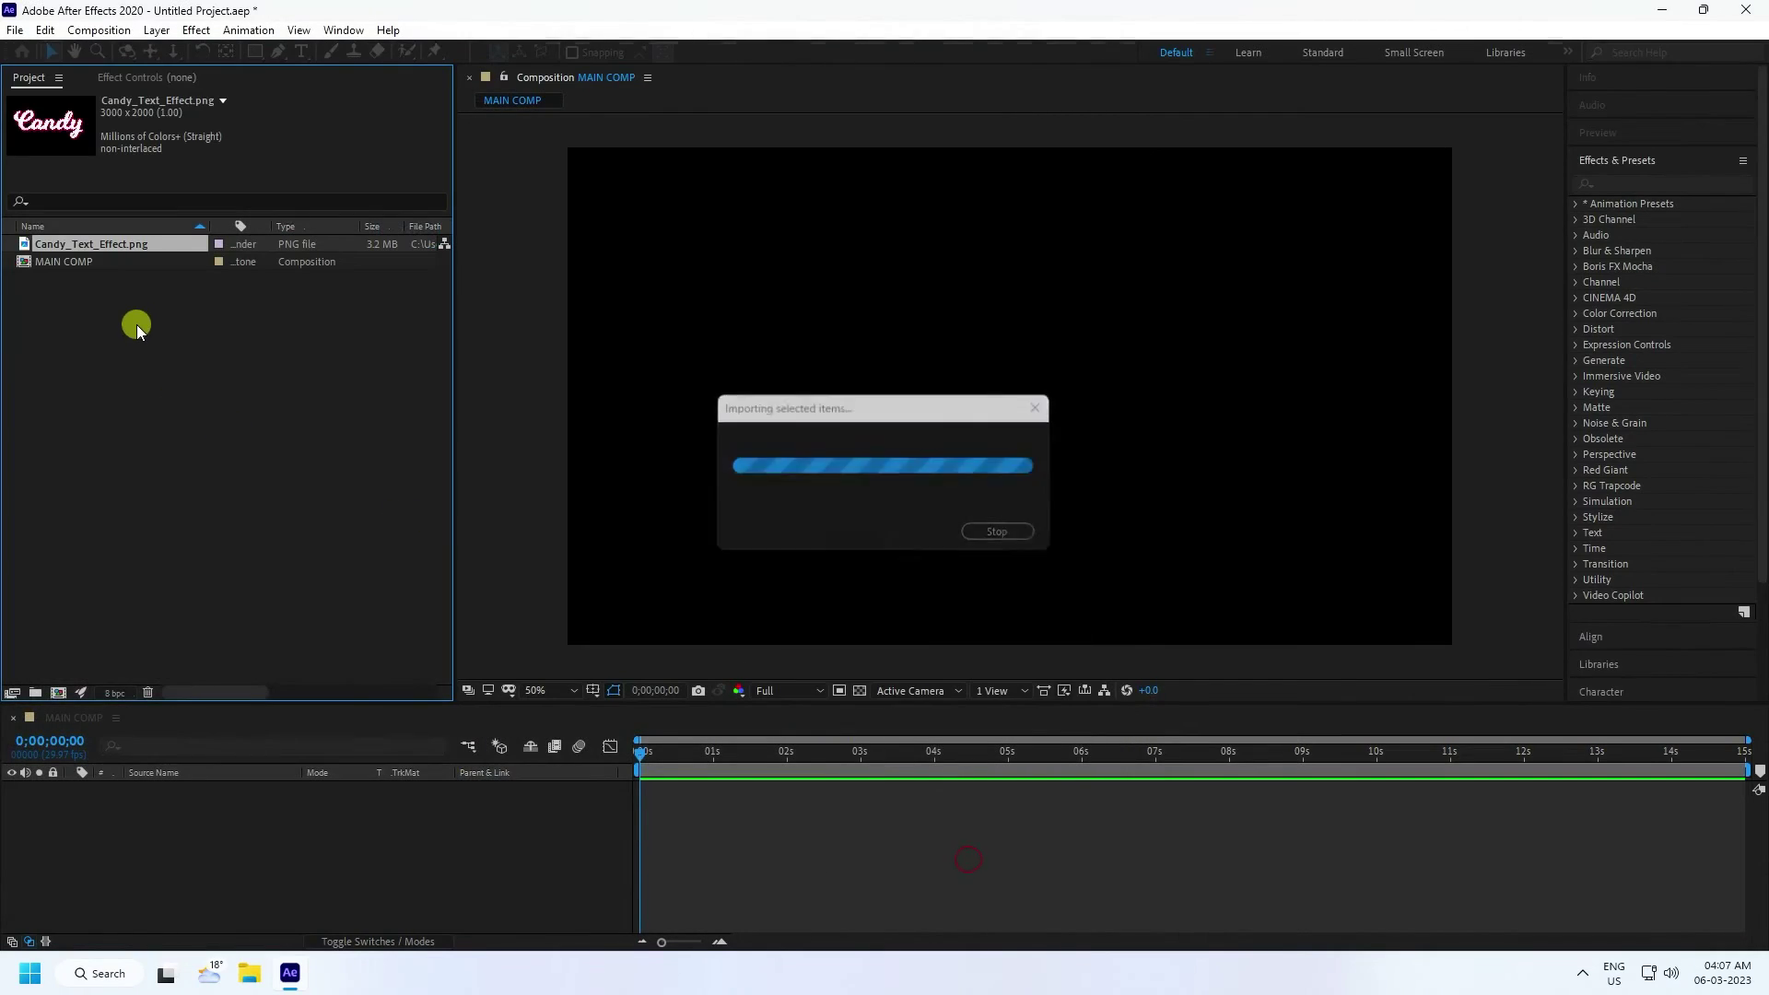
{"action": "left_click_drag", "start_coordinate": [92, 244], "coordinate": [307, 857]}
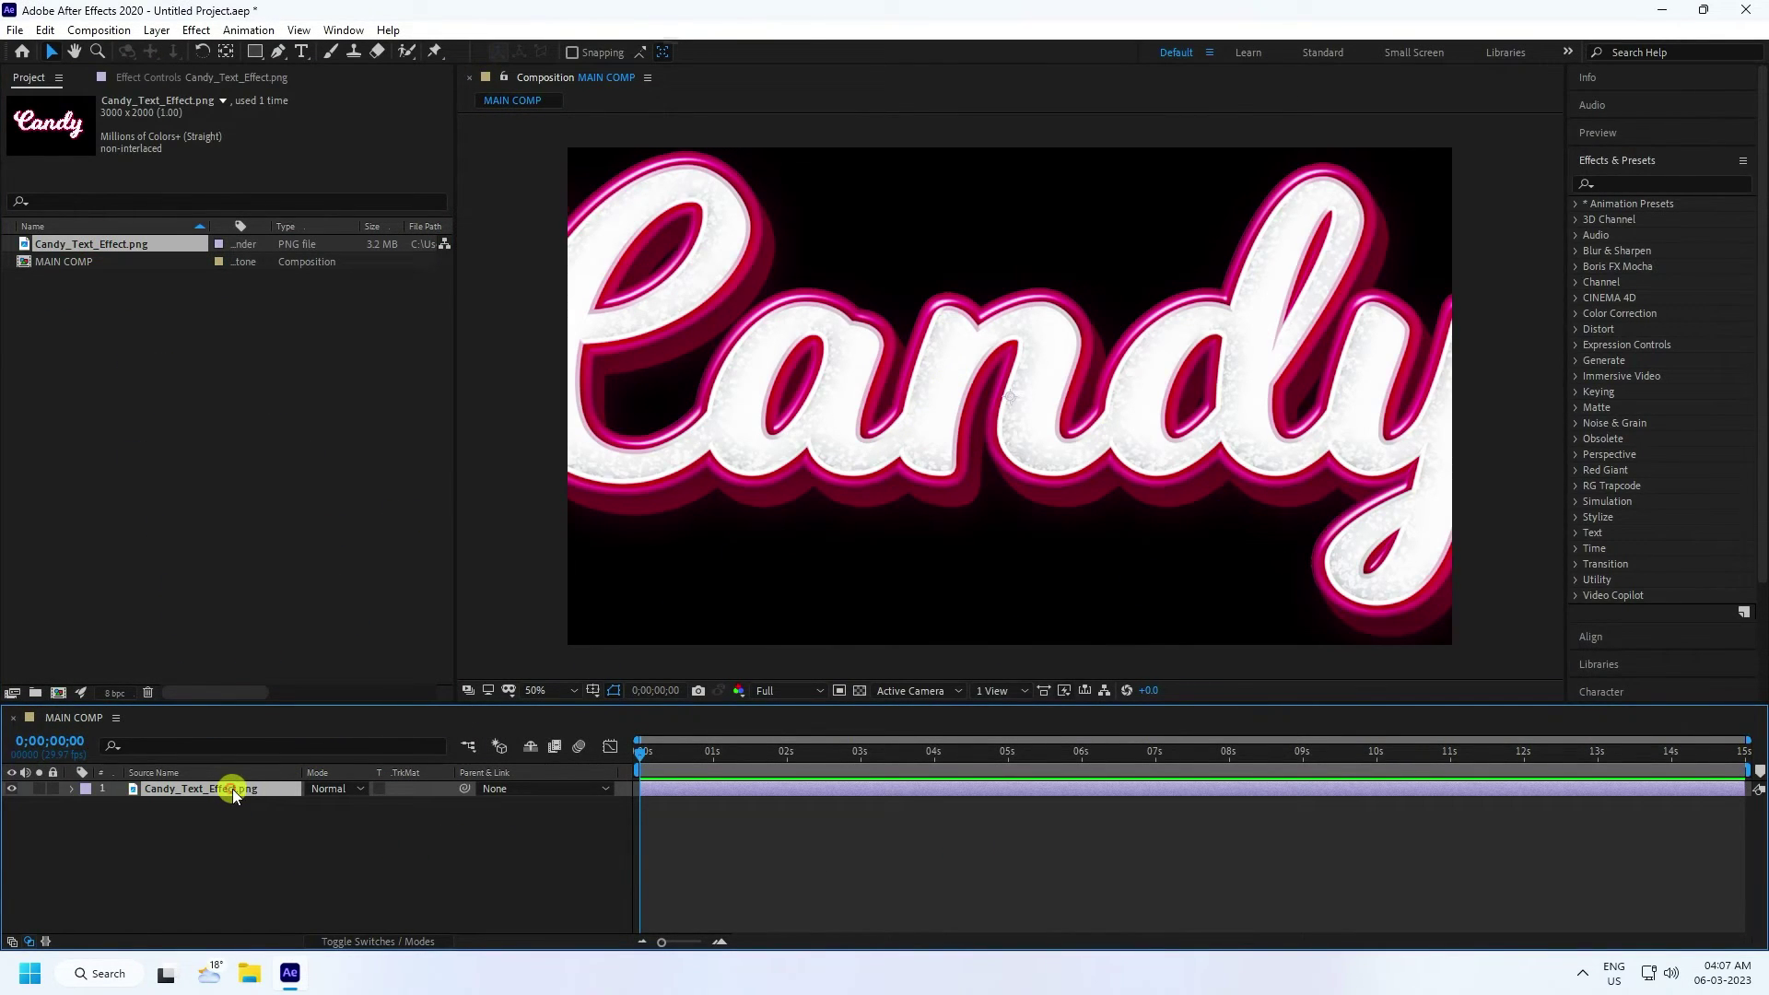
- Scale the Candy_Text_Effect.png layer to 50% and check its transparent background
{"action": "key", "text": "s"}
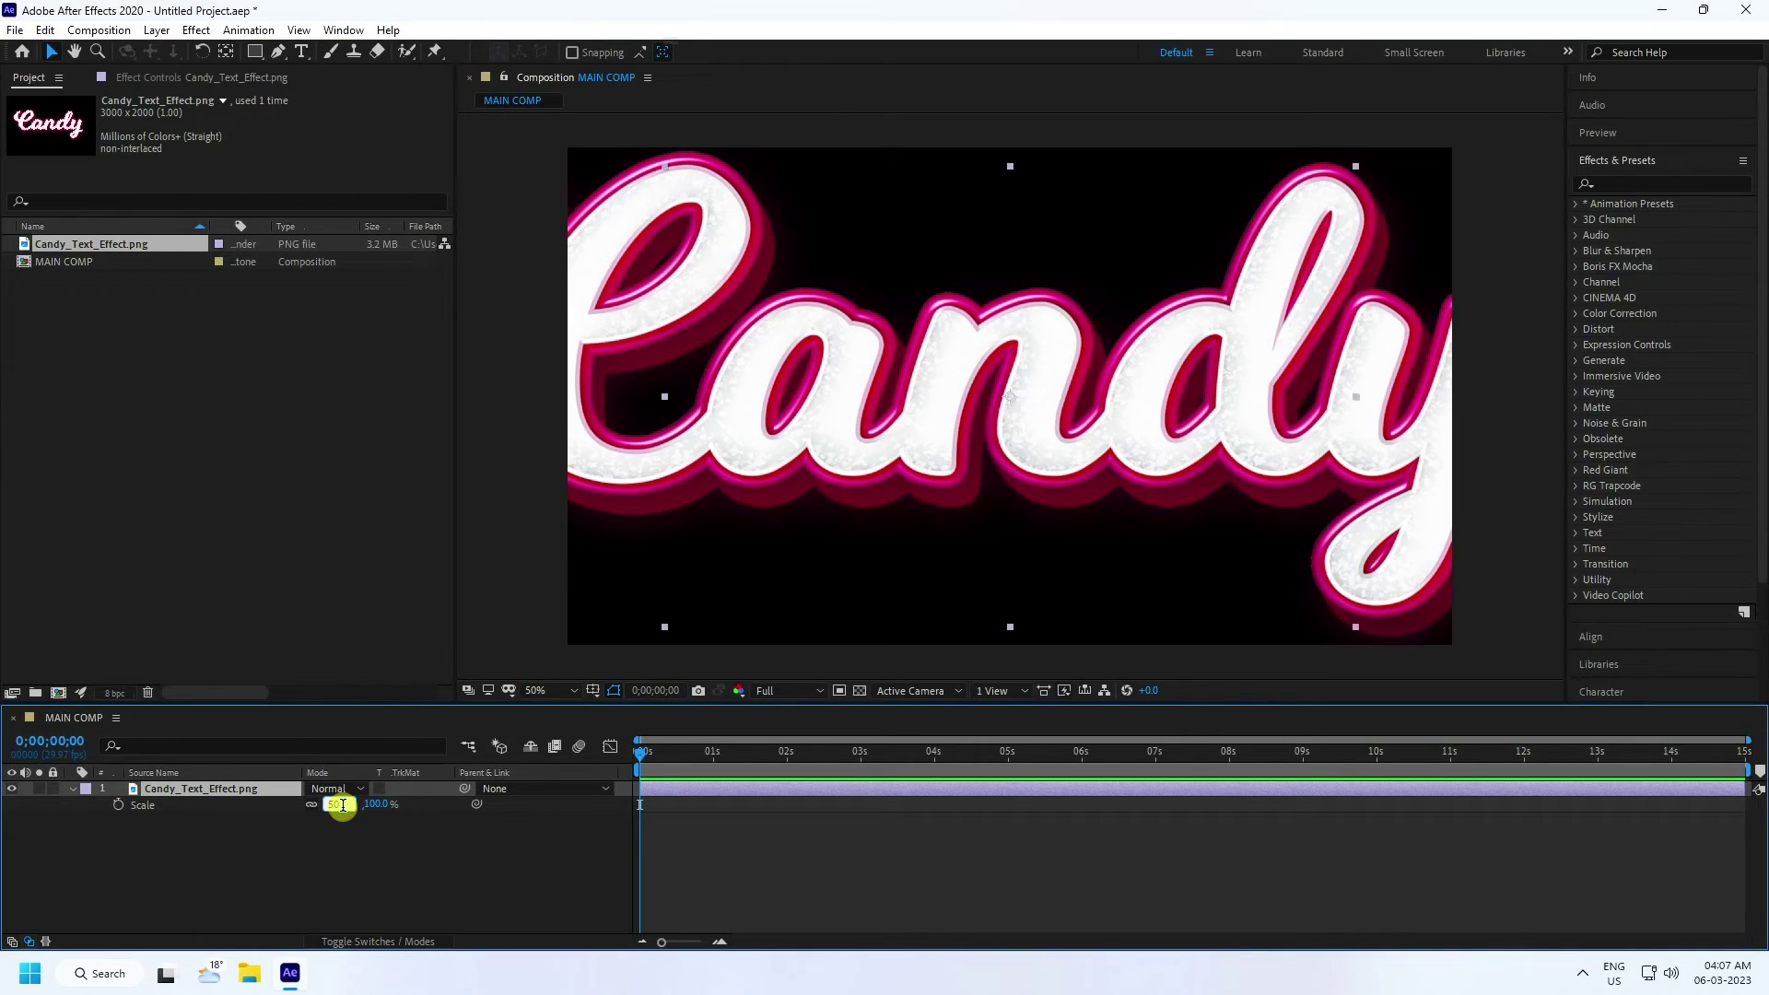
{"action": "key", "text": "Return"}
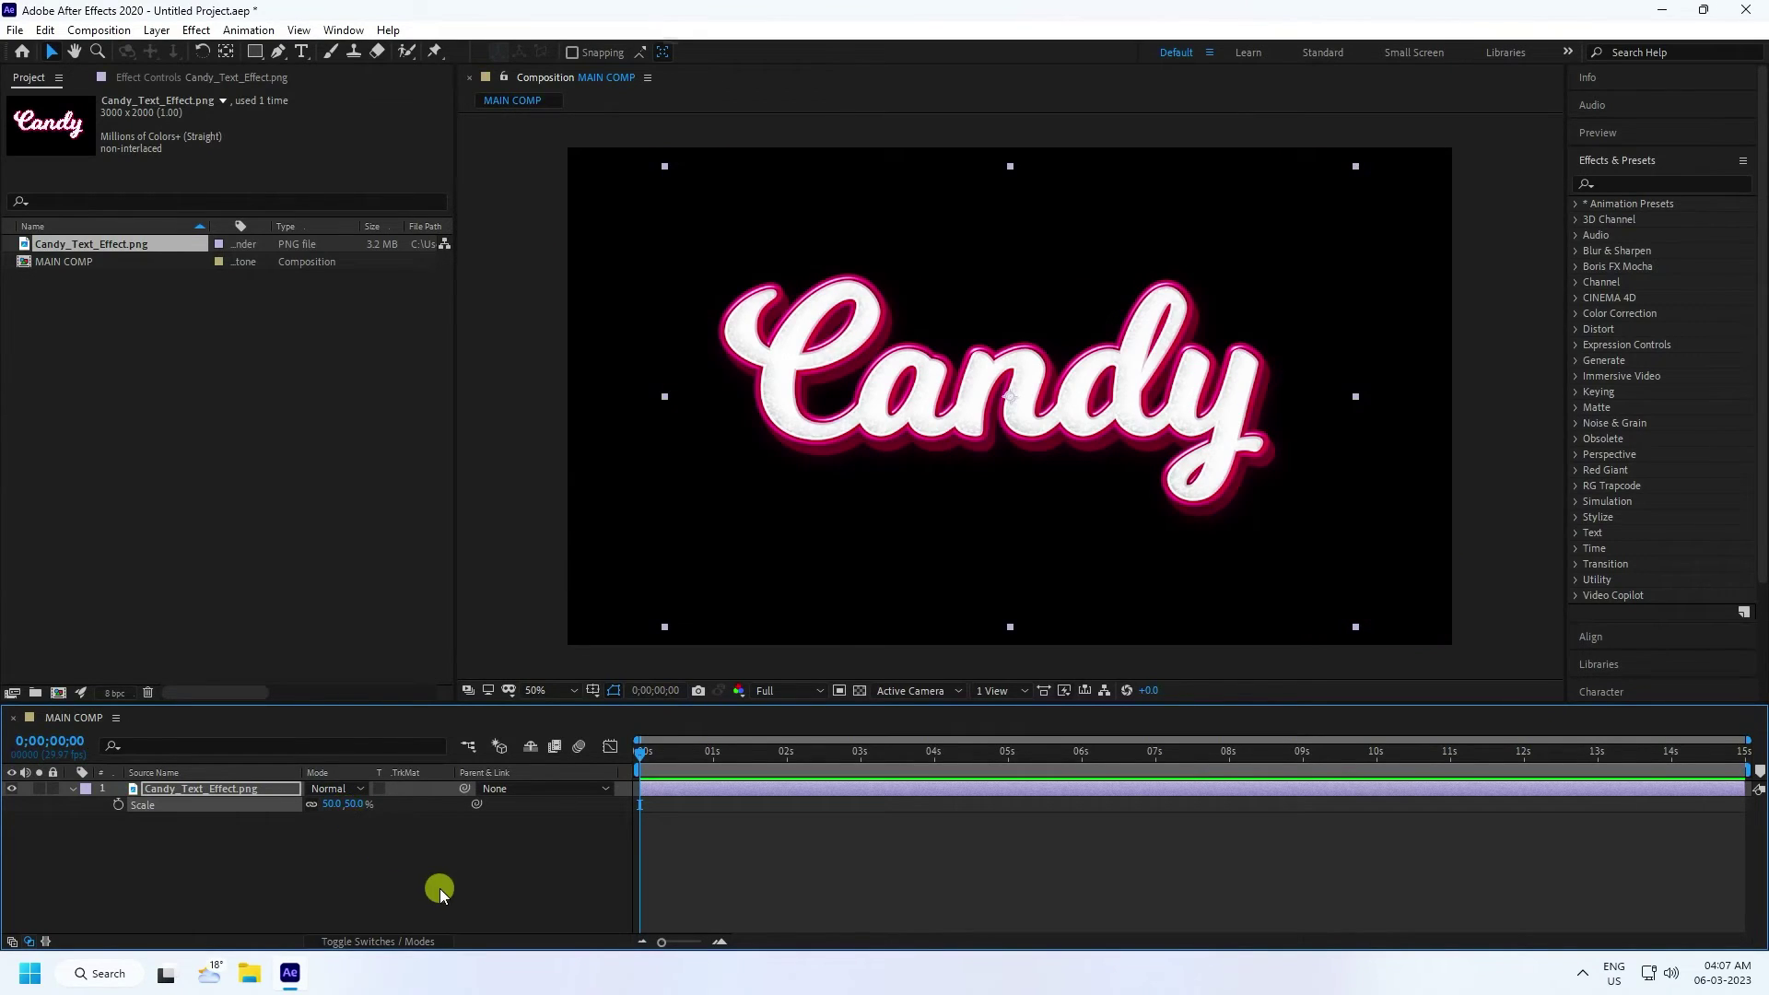
{"action": "left_click", "coordinate": [840, 690]}
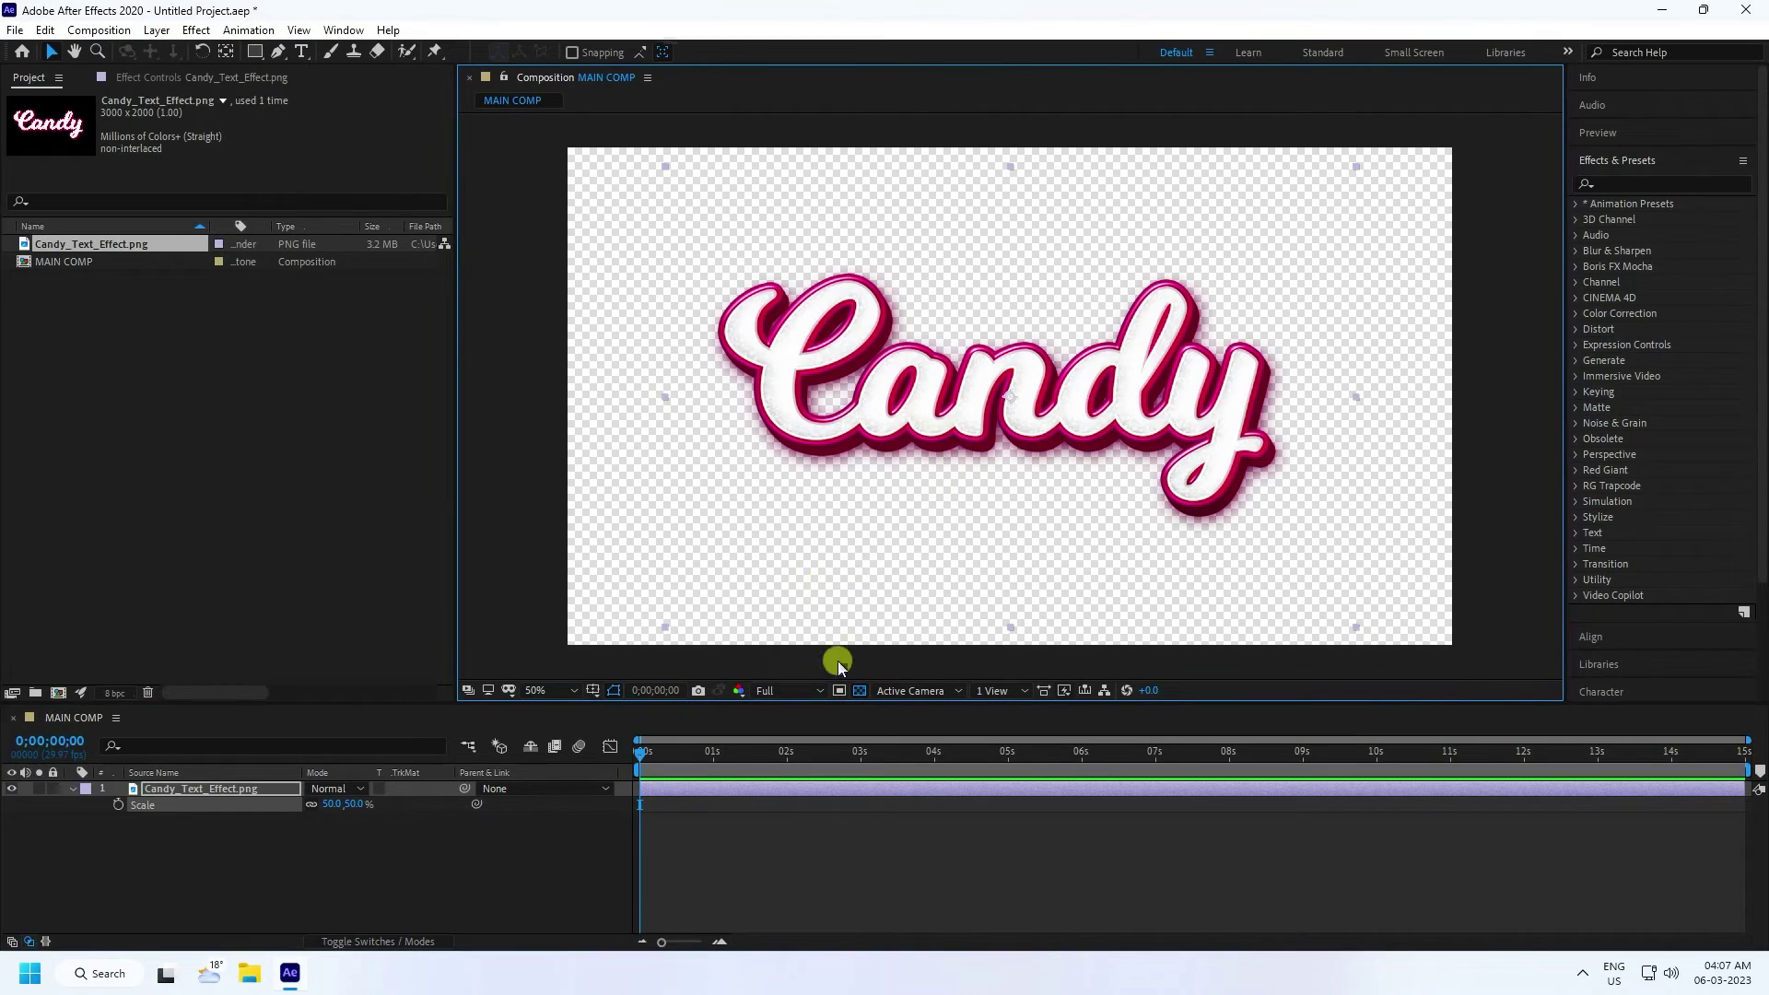
{"action": "left_click", "coordinate": [858, 690]}
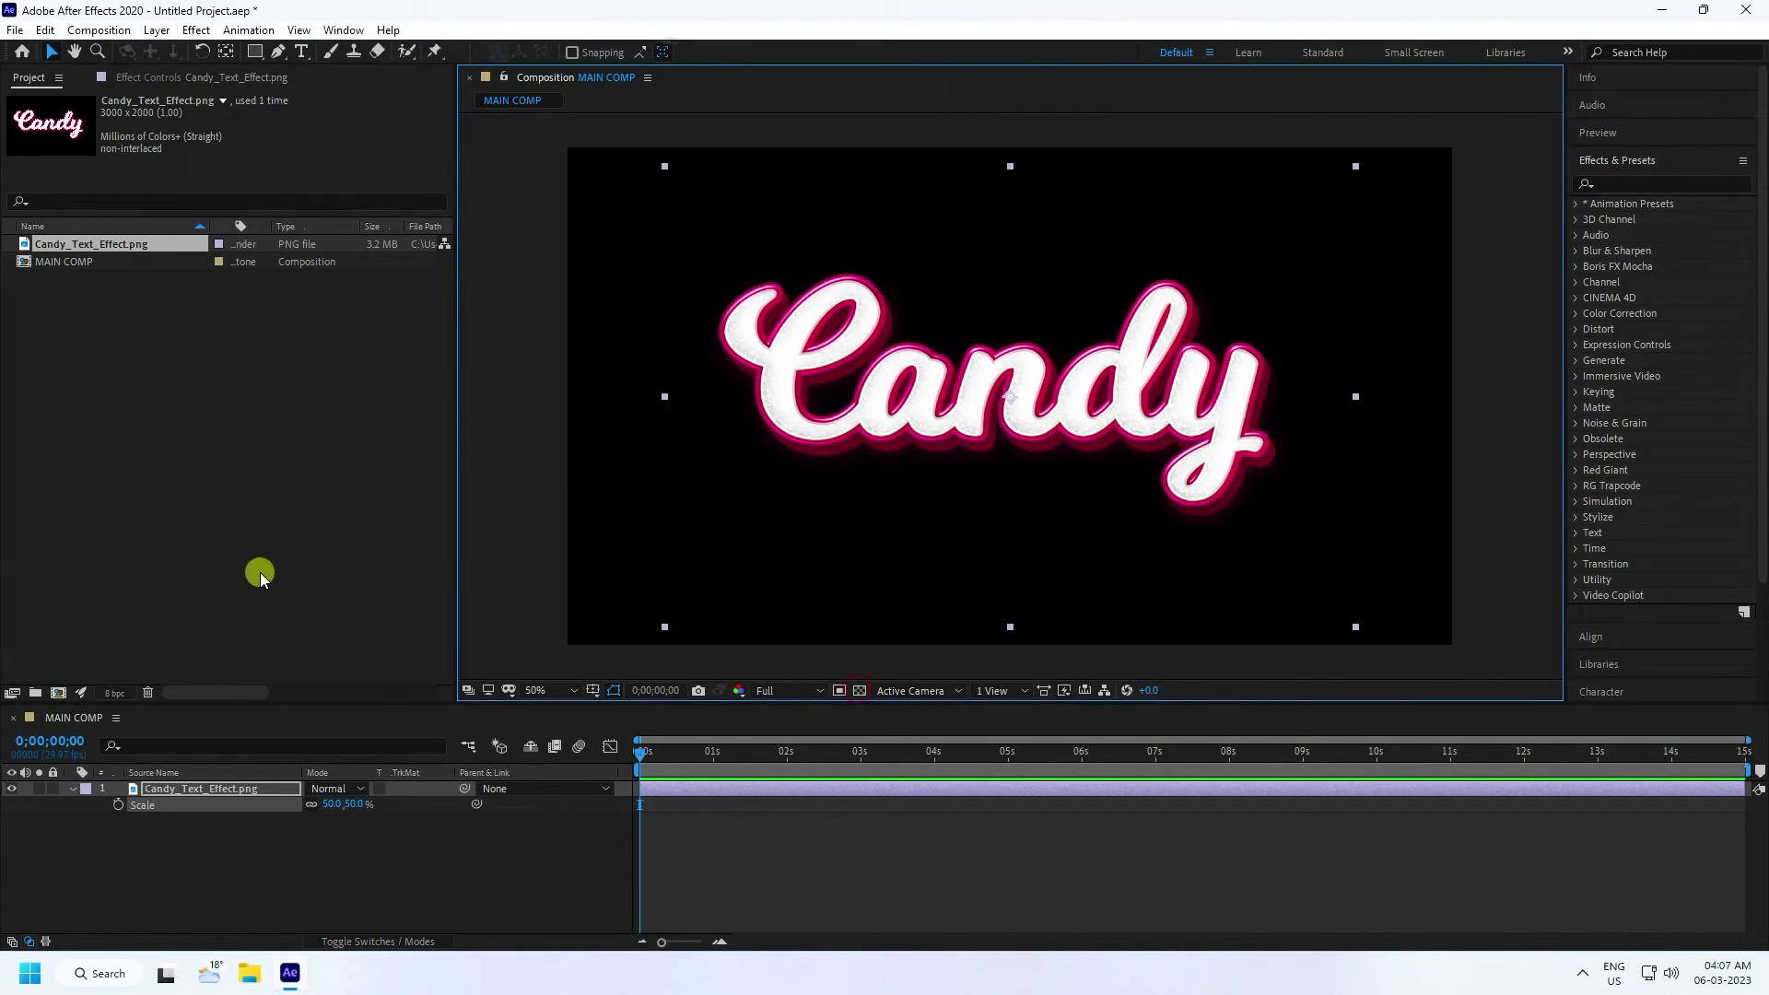
{"action": "left_click", "coordinate": [181, 881]}
{"action": "left_click", "coordinate": [75, 789]}
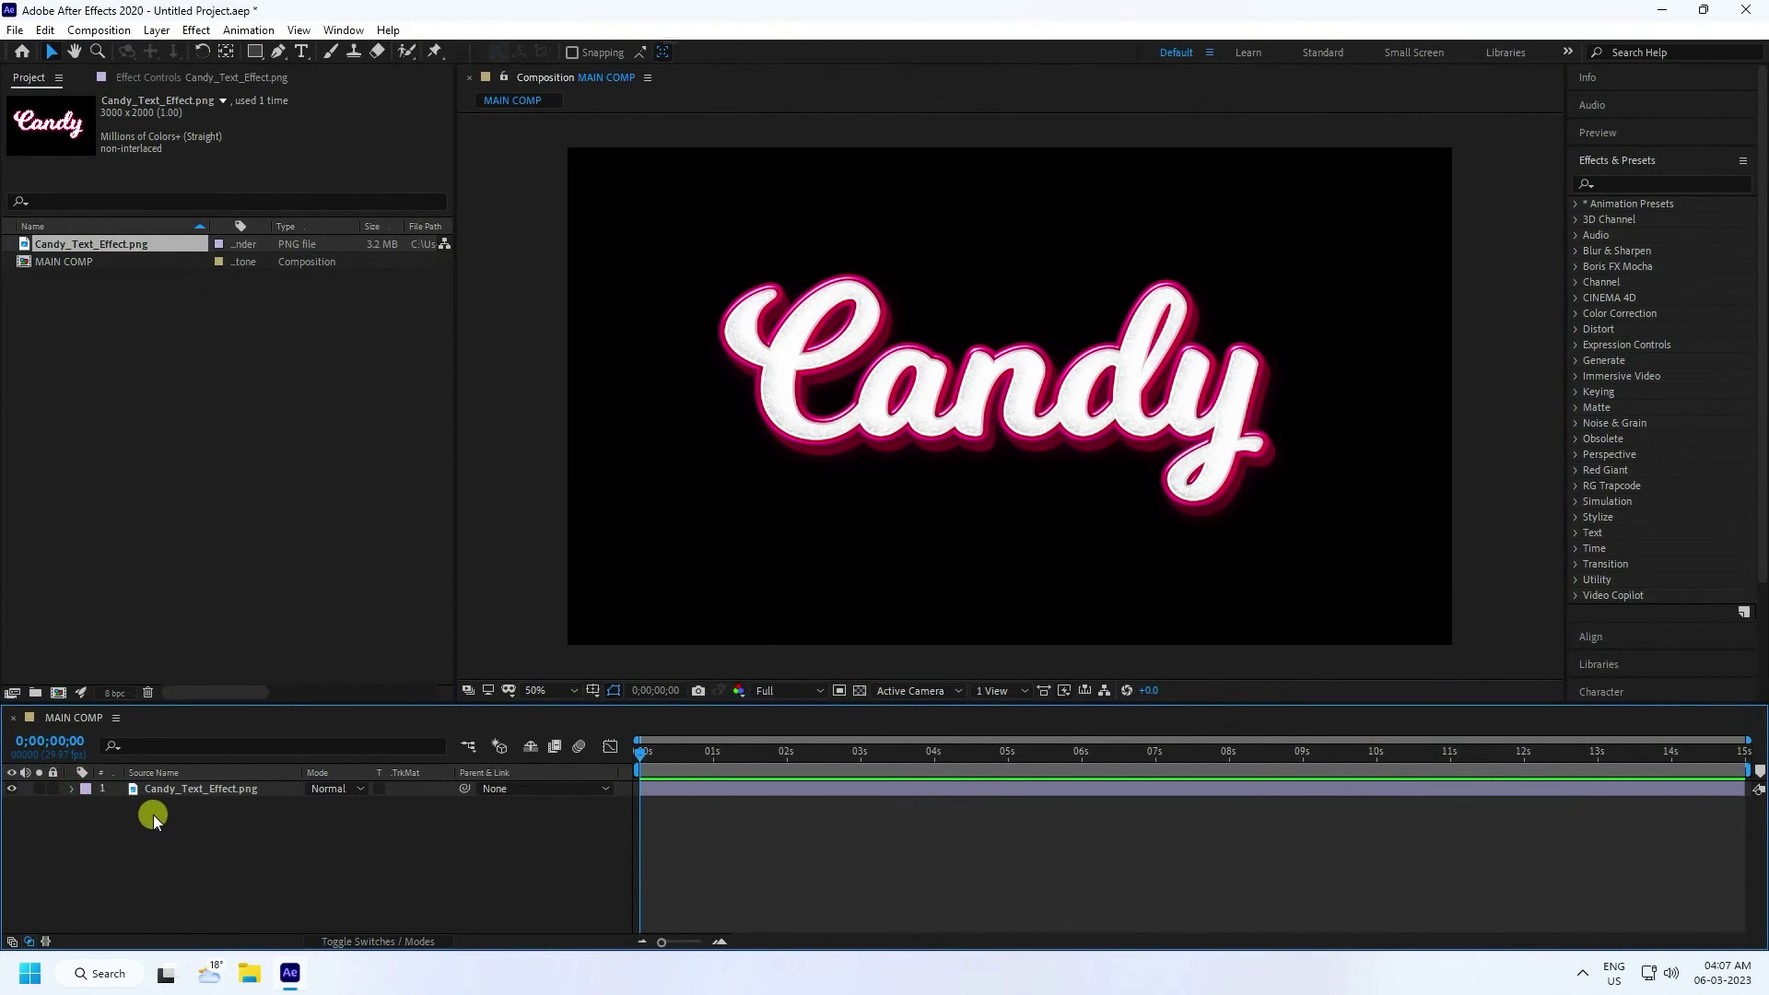
- Pre-compose the Candy_Text_Effect.png layer as LOGO, moving all attributes into the new composition
{"action": "right_click", "coordinate": [159, 789]}
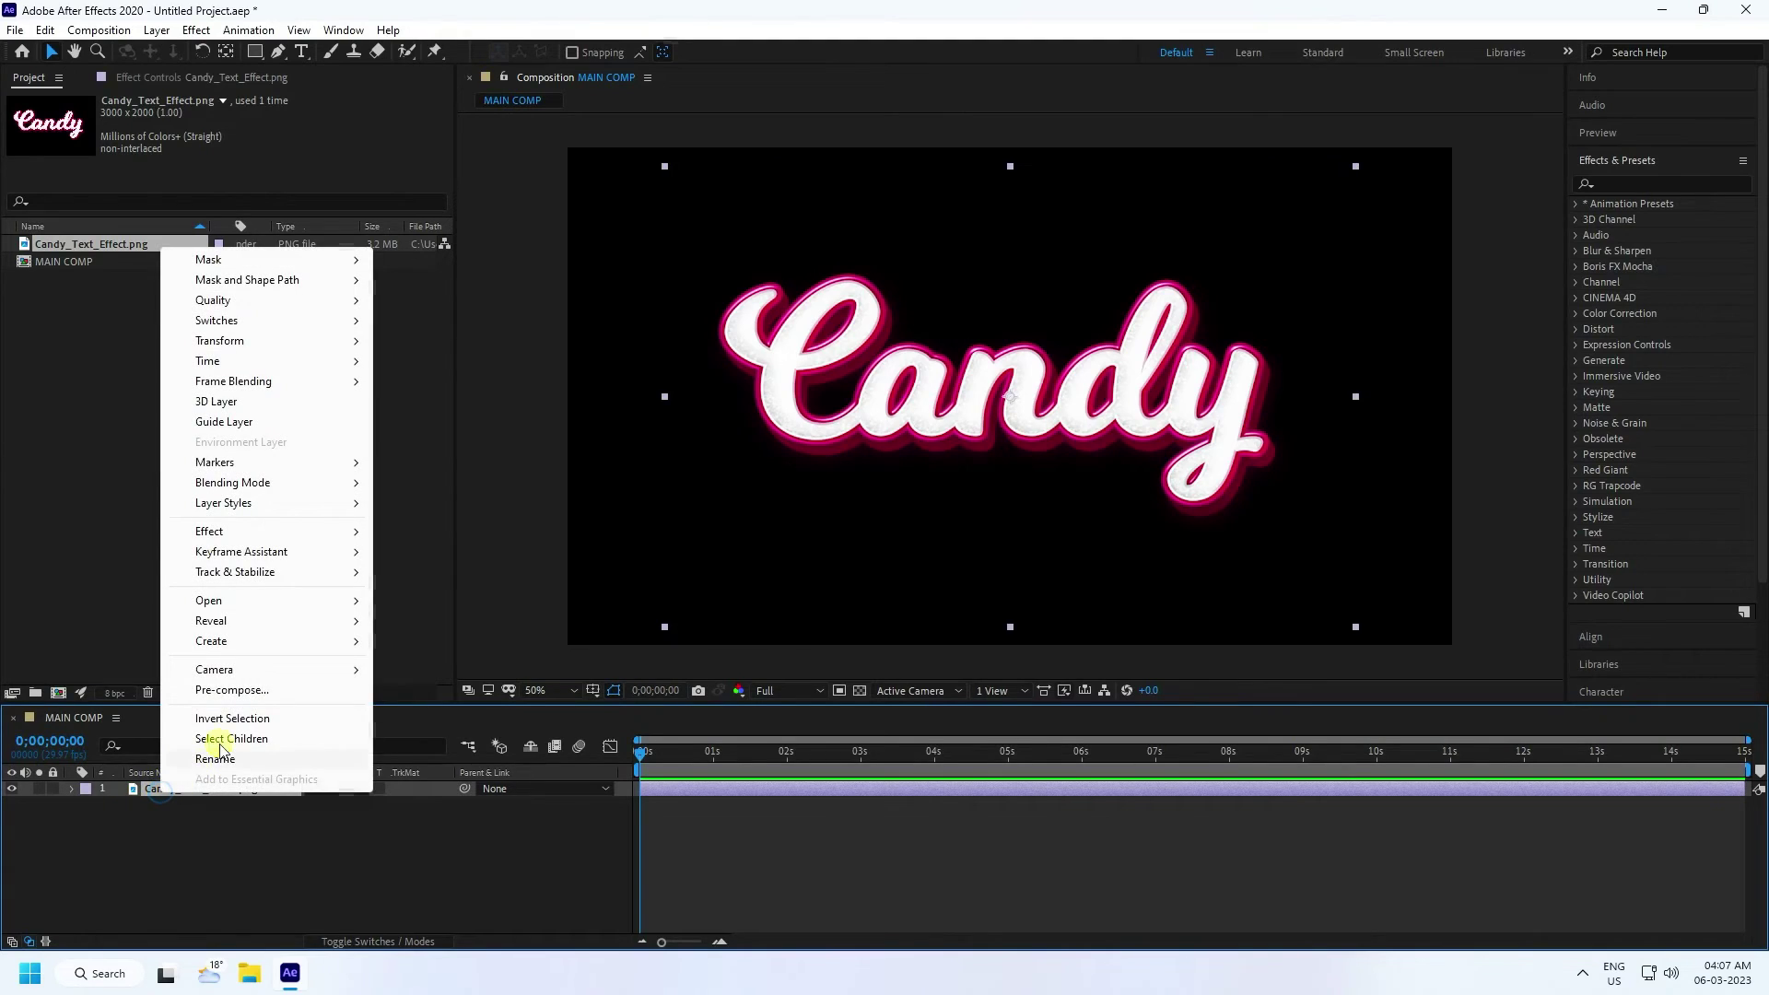
{"action": "left_click", "coordinate": [237, 691]}
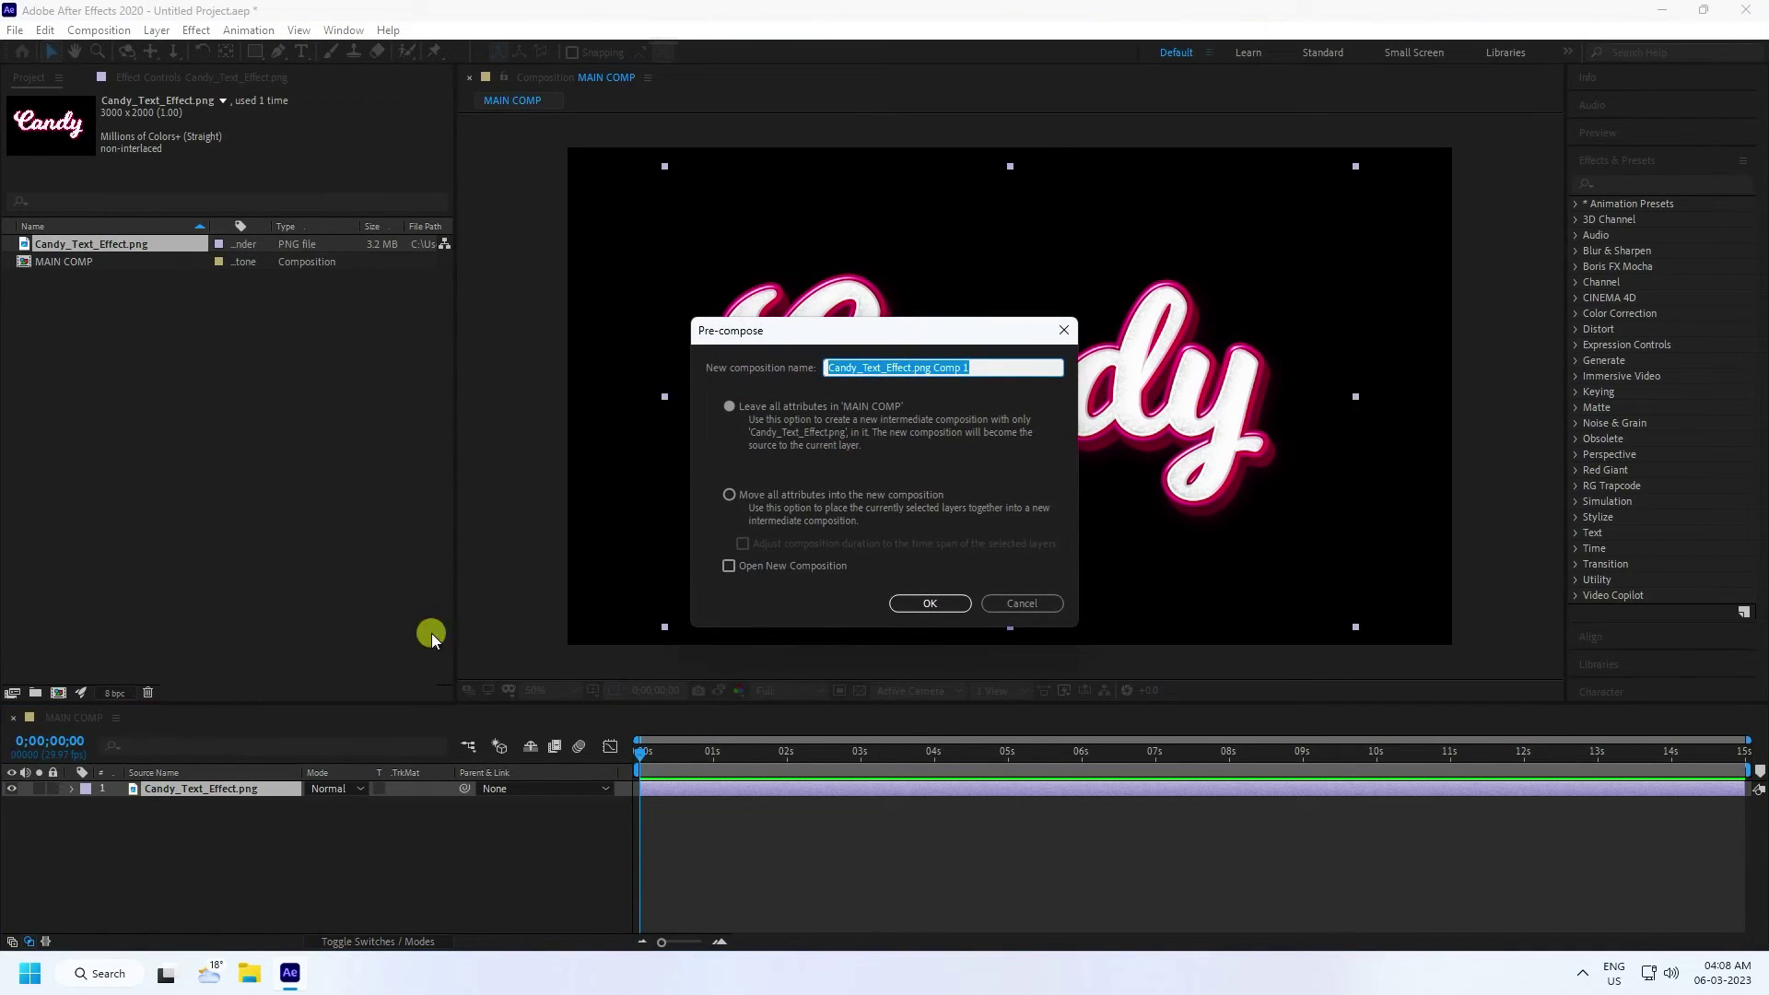
{"action": "left_click", "coordinate": [761, 500]}
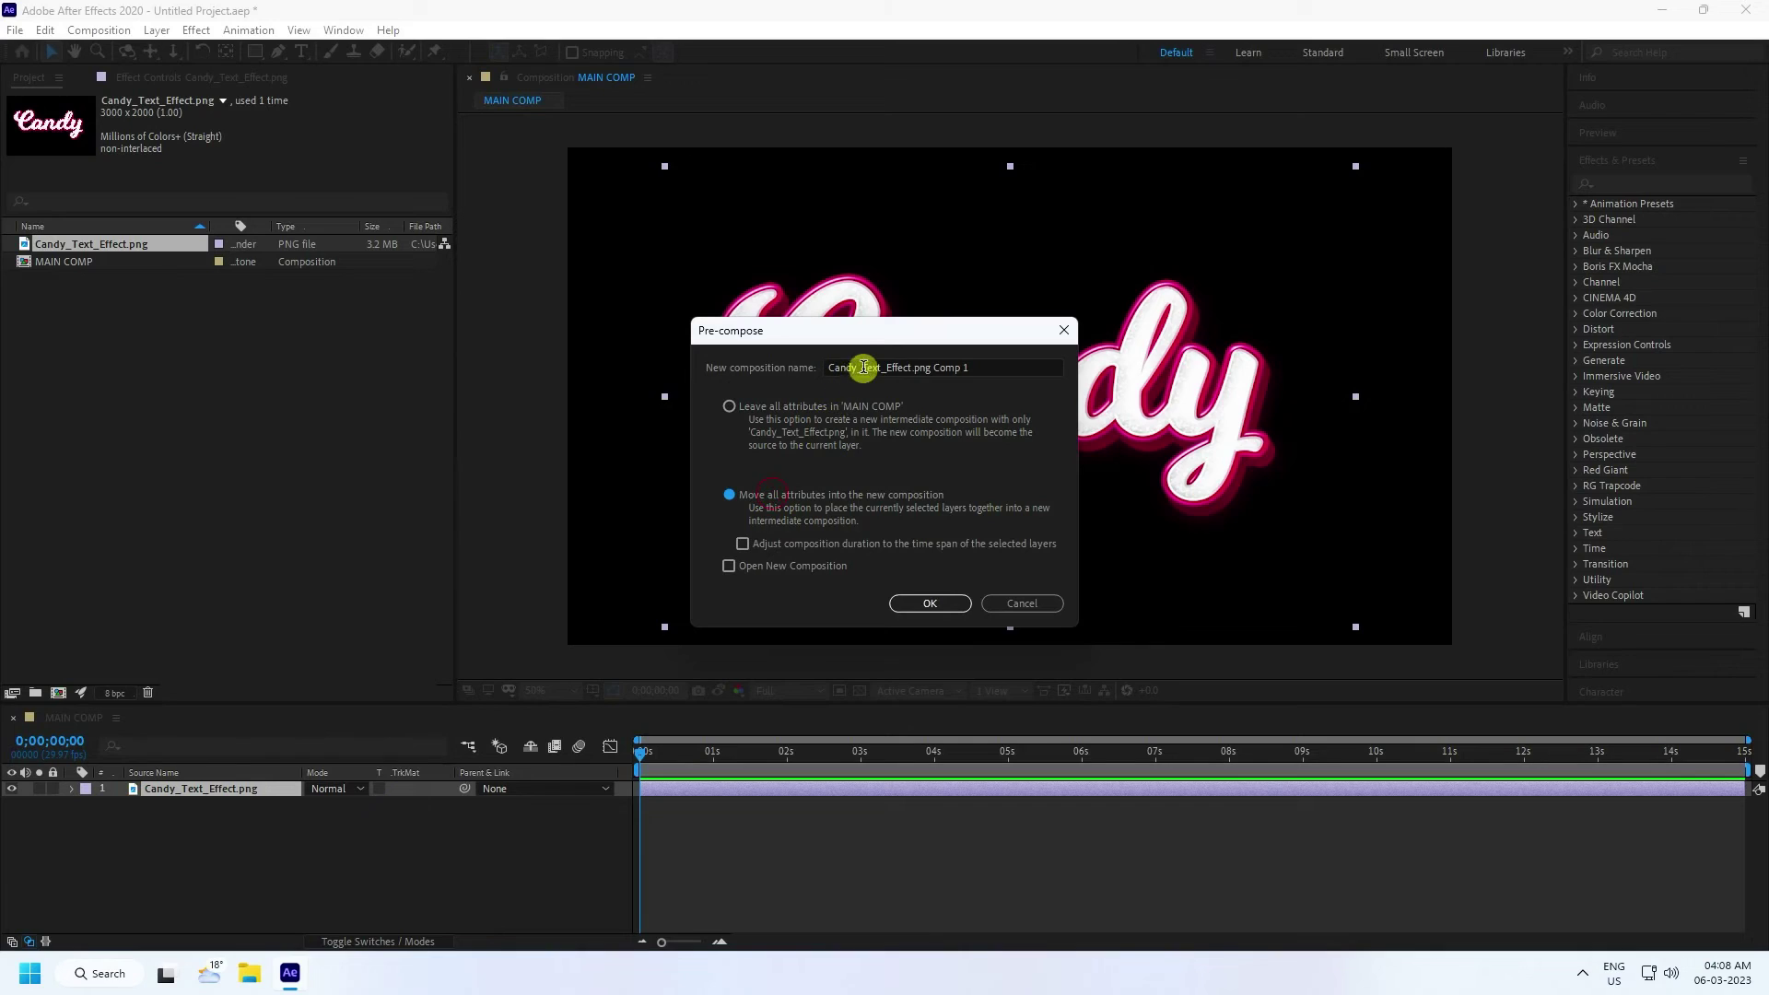
{"action": "double_click", "coordinate": [865, 367]}
{"action": "type", "text": "LOGO"}
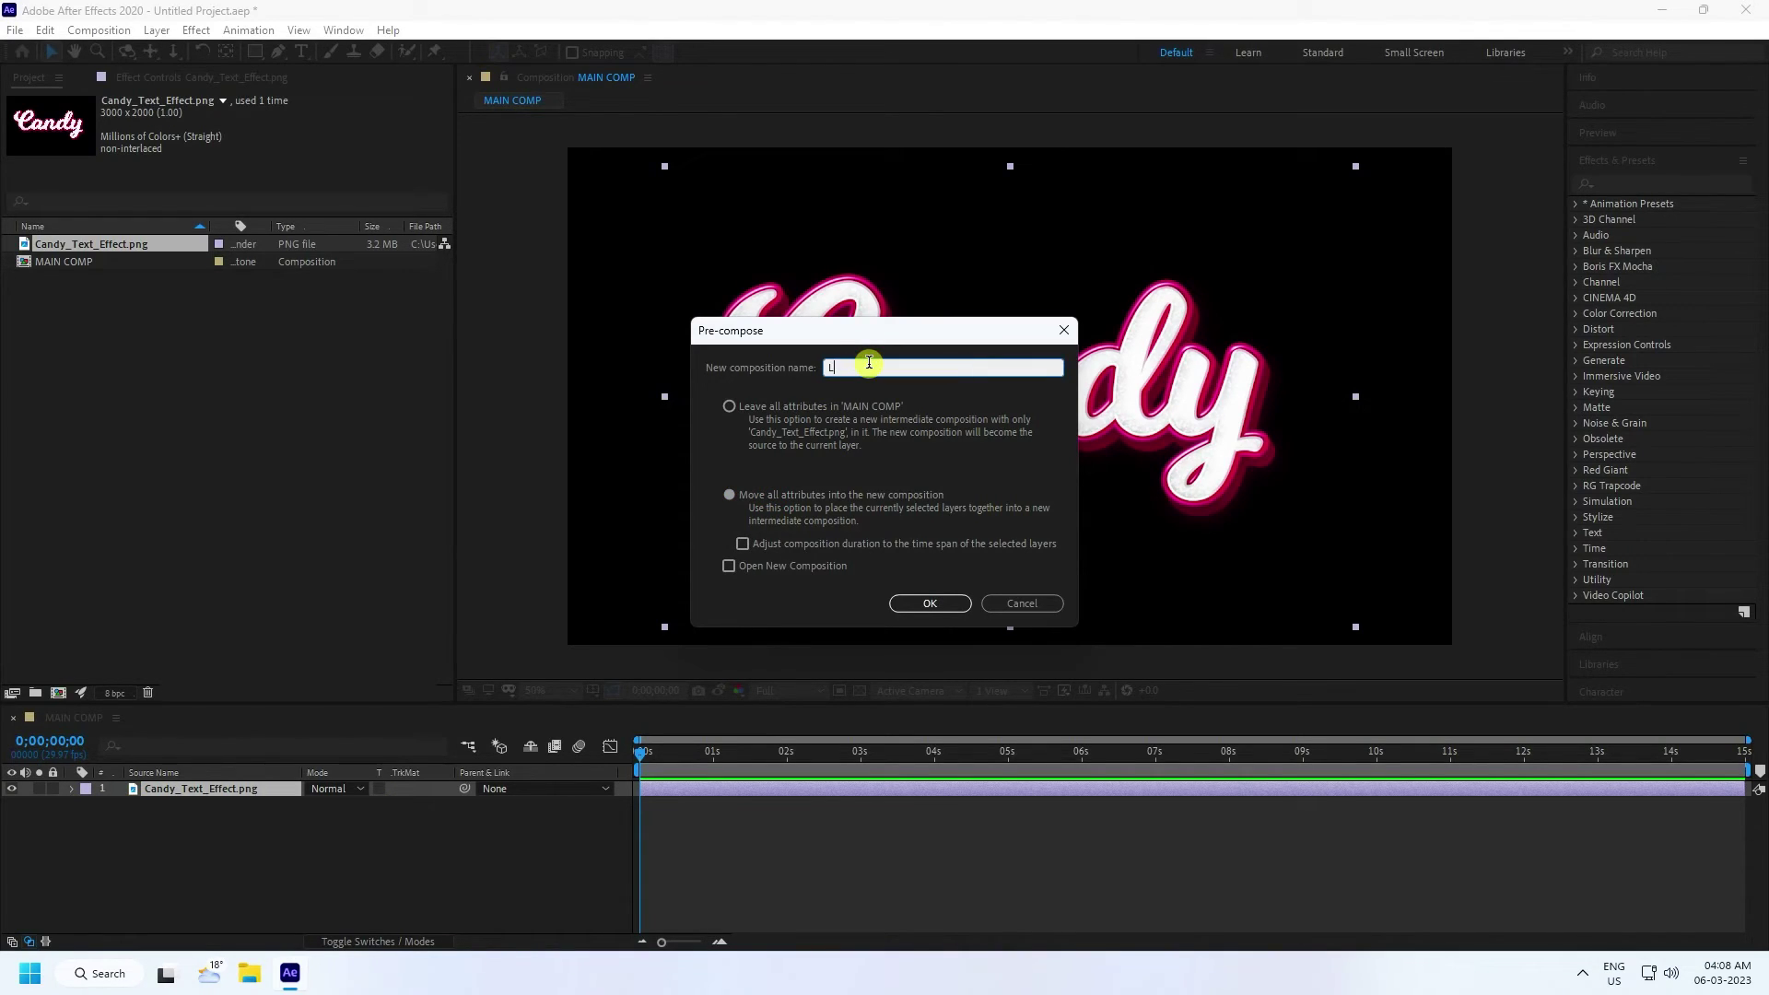
{"action": "left_click", "coordinate": [924, 604]}
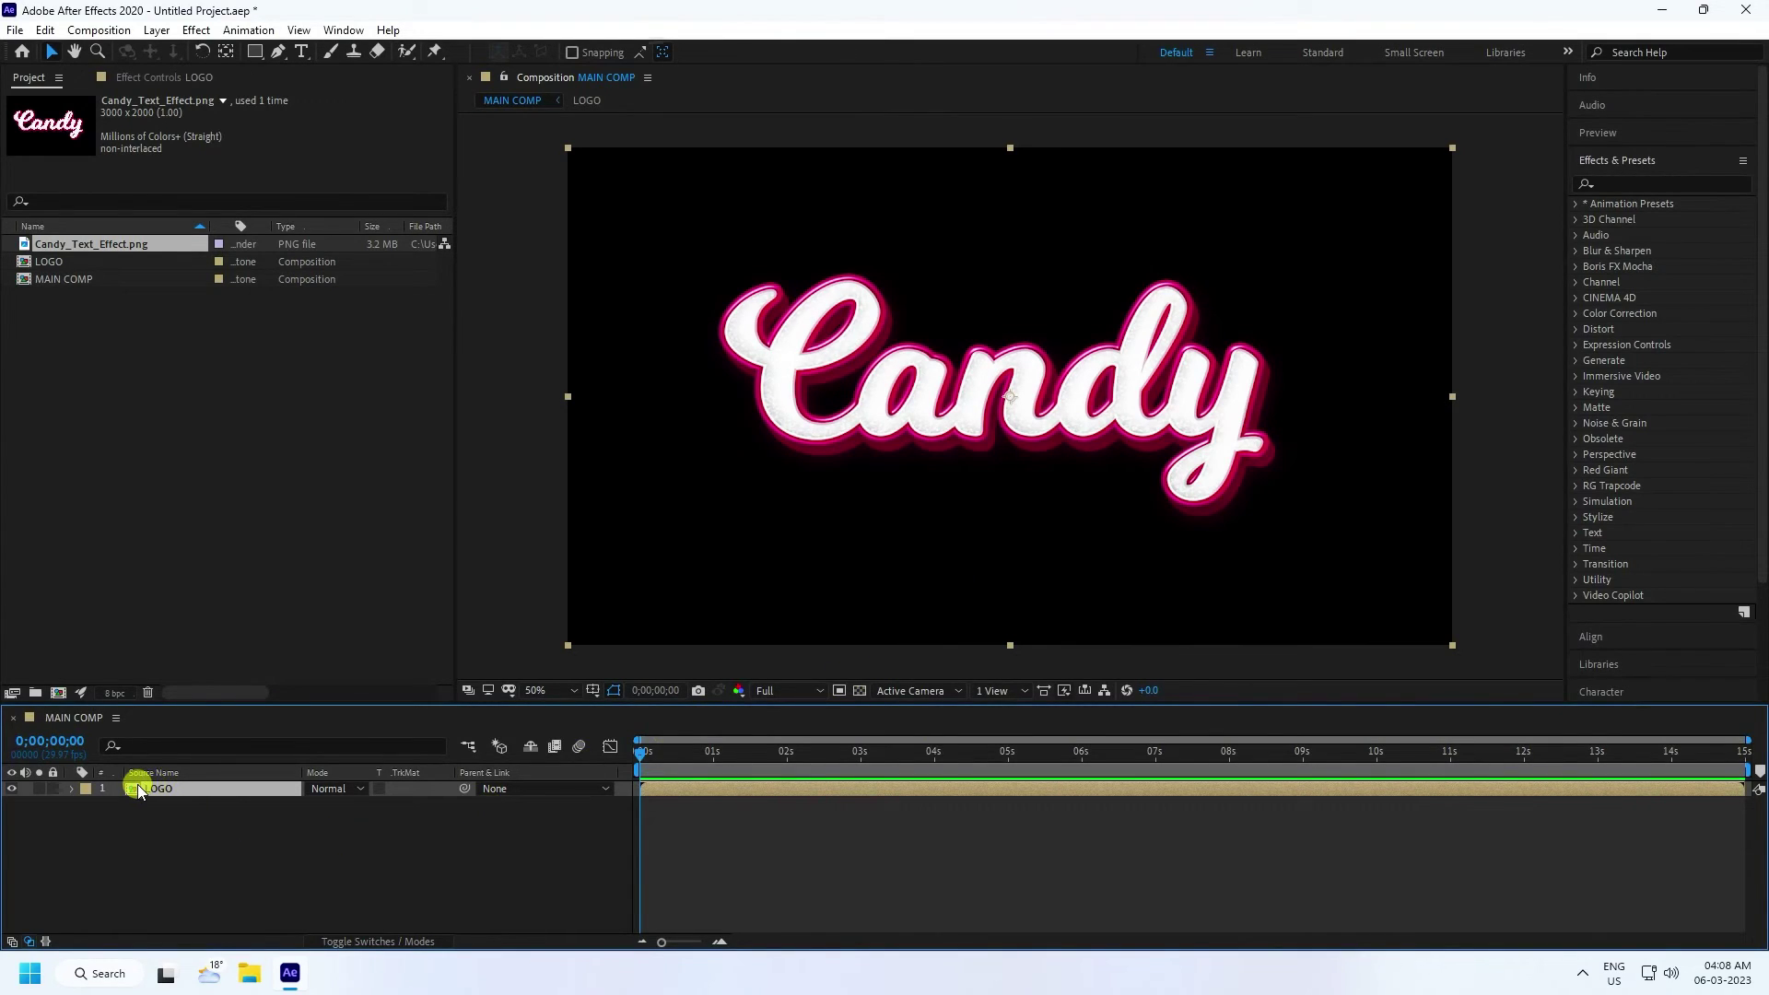
- Open the LOGO composition and draw a red circle on a new shape layer over the Candy text
{"action": "double_click", "coordinate": [170, 789]}
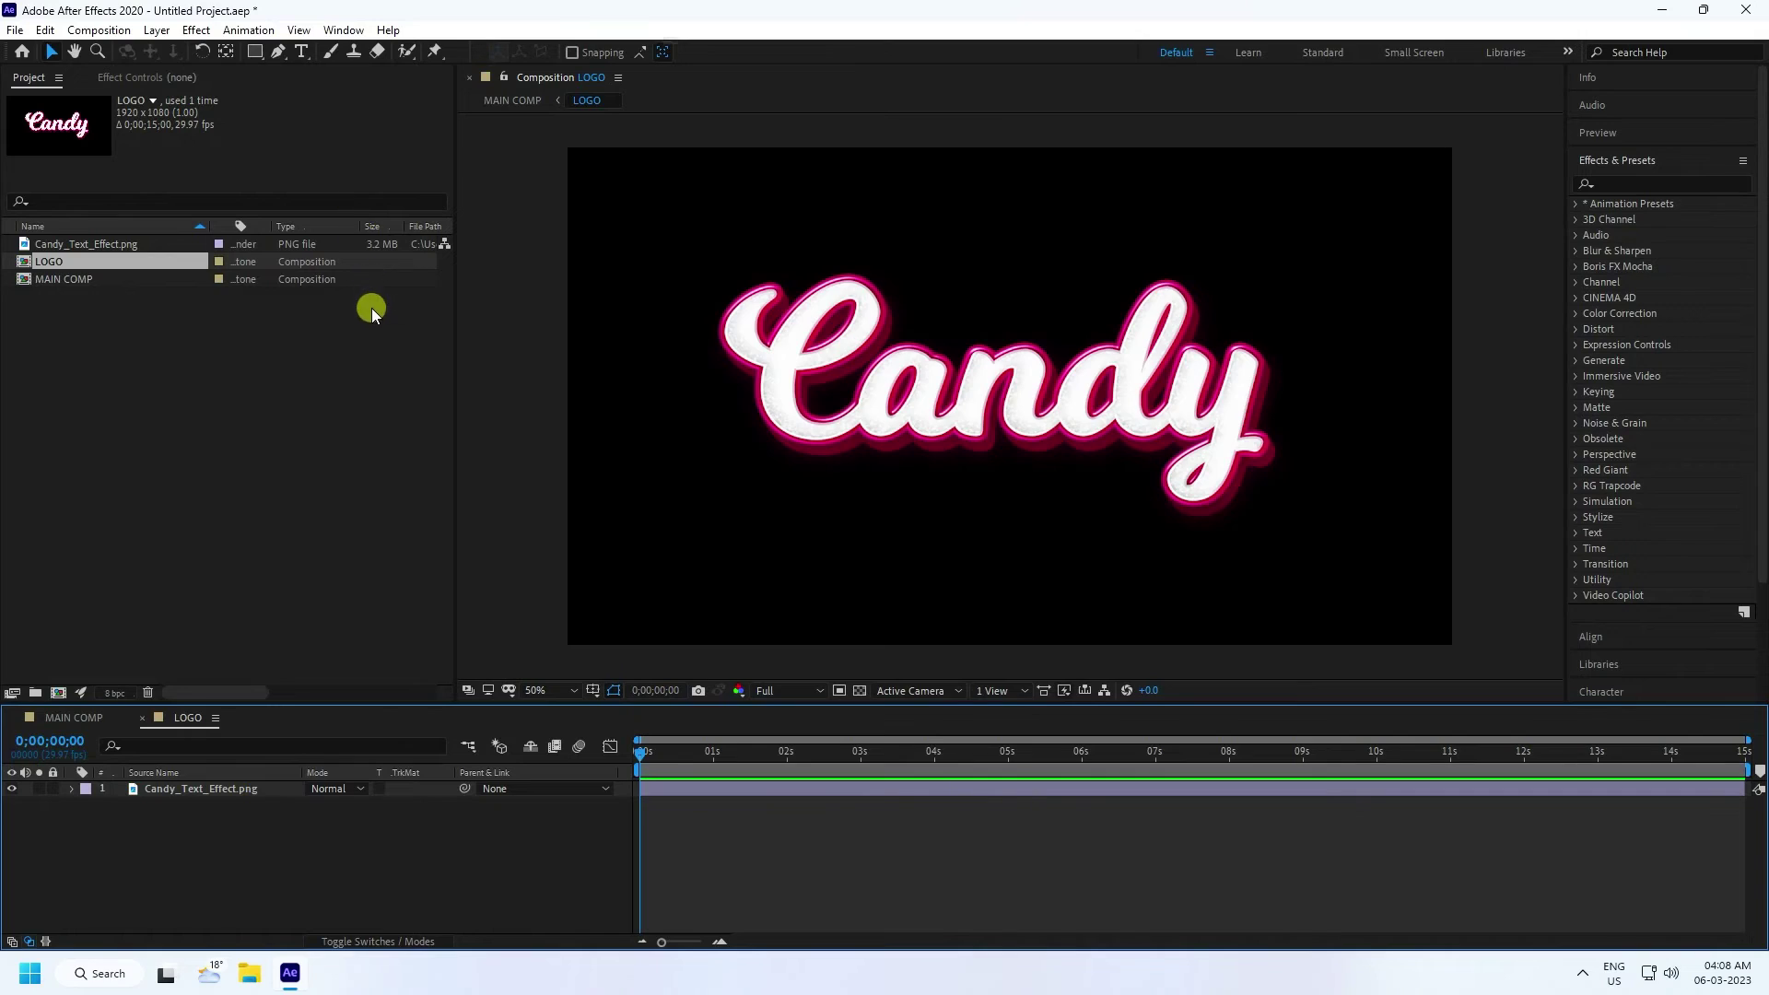
{"action": "left_click", "coordinate": [254, 51]}
{"action": "left_click_drag", "start_coordinate": [255, 55], "coordinate": [326, 92]}
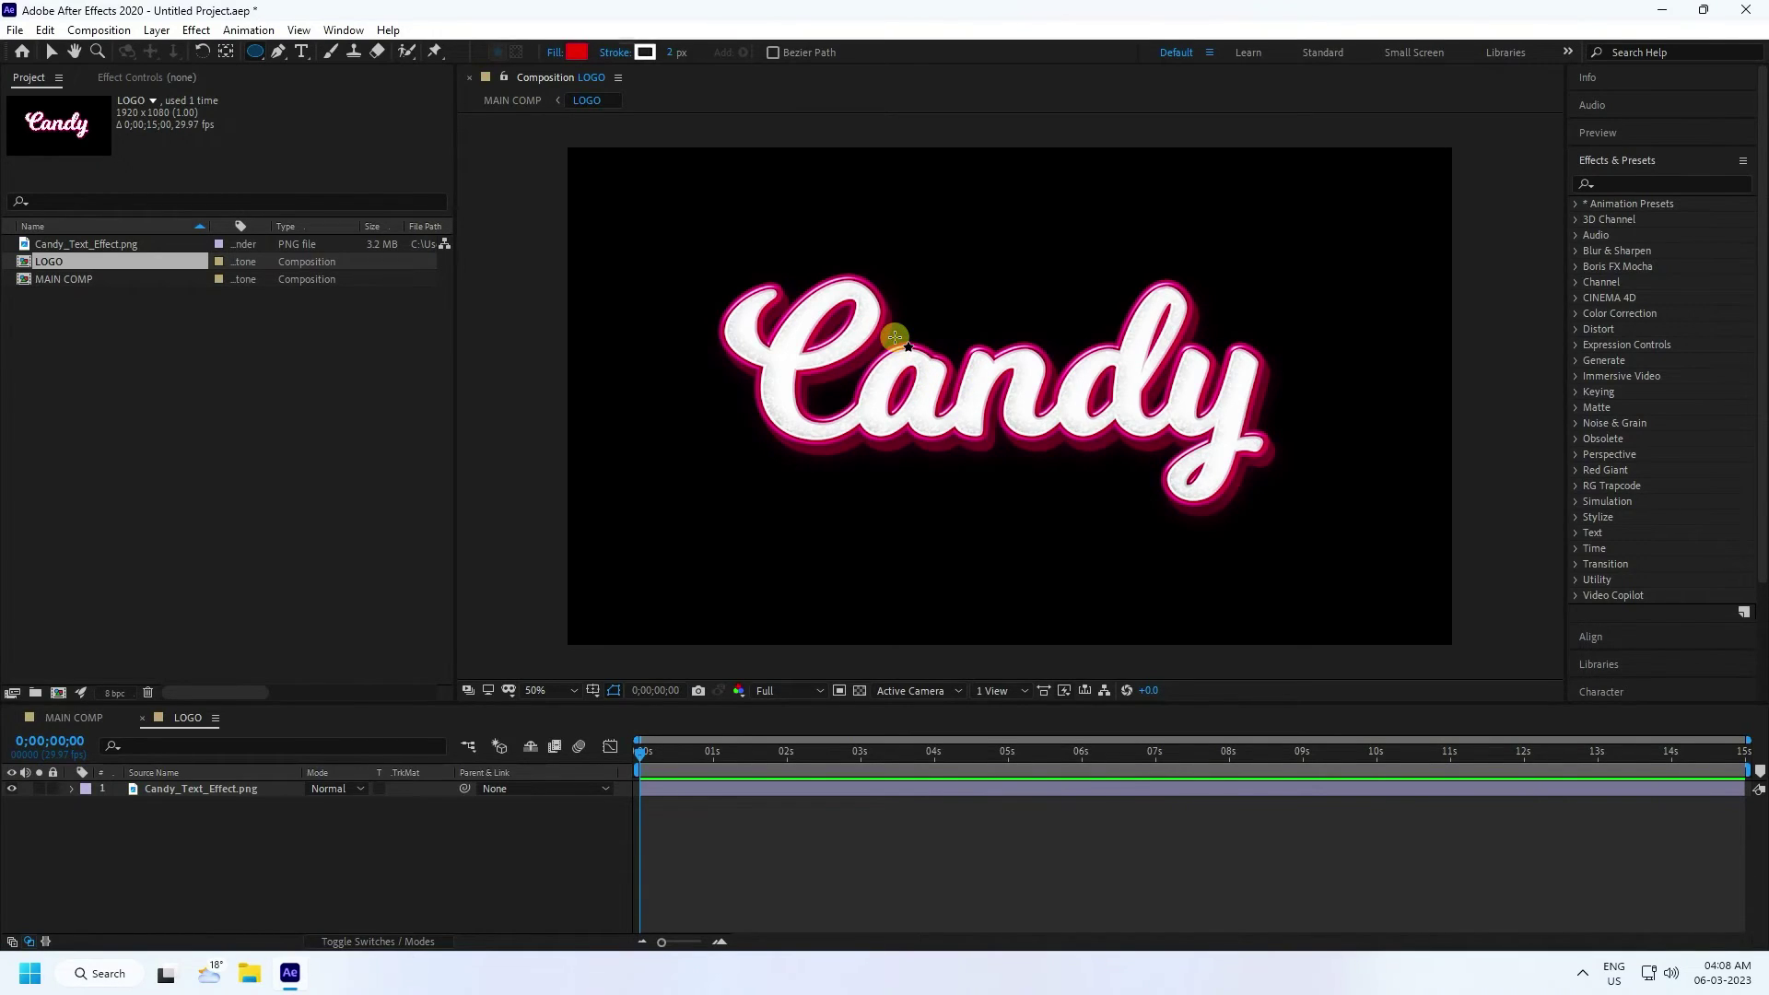
{"action": "left_click_drag", "start_coordinate": [888, 330], "coordinate": [1224, 624]}
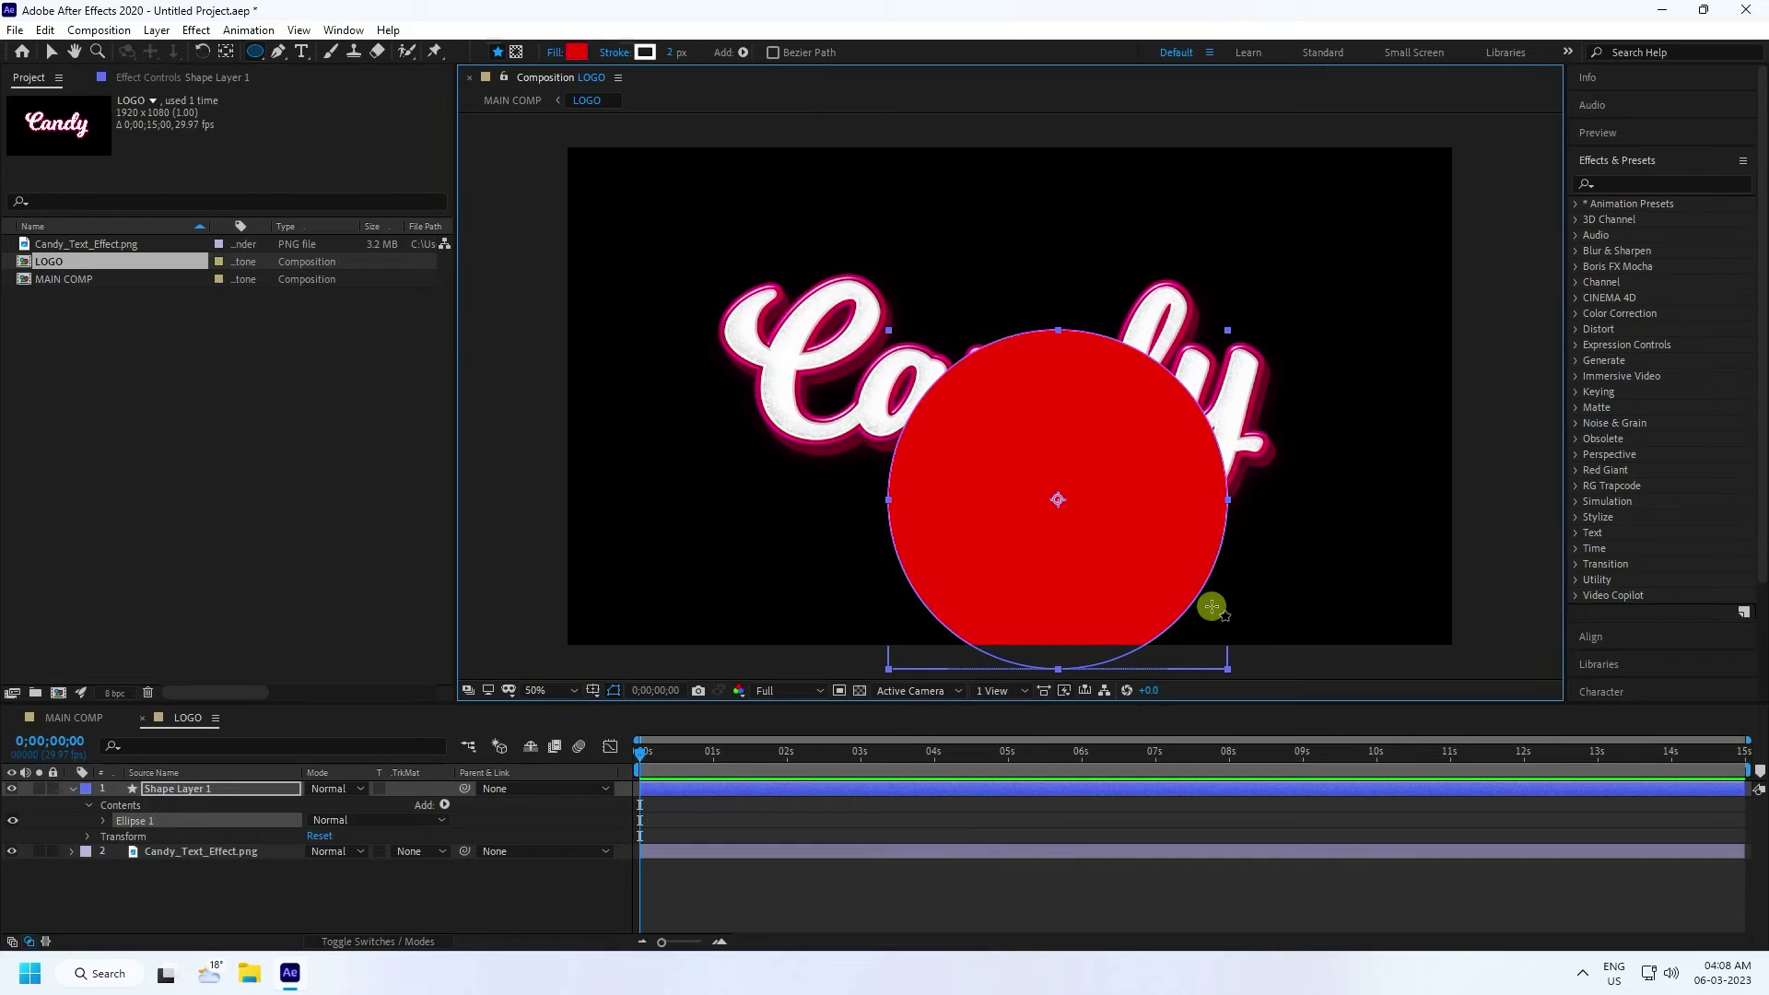
- Center the circle horizontally and vertically in the LOGO composition
{"action": "left_click", "coordinate": [55, 52]}
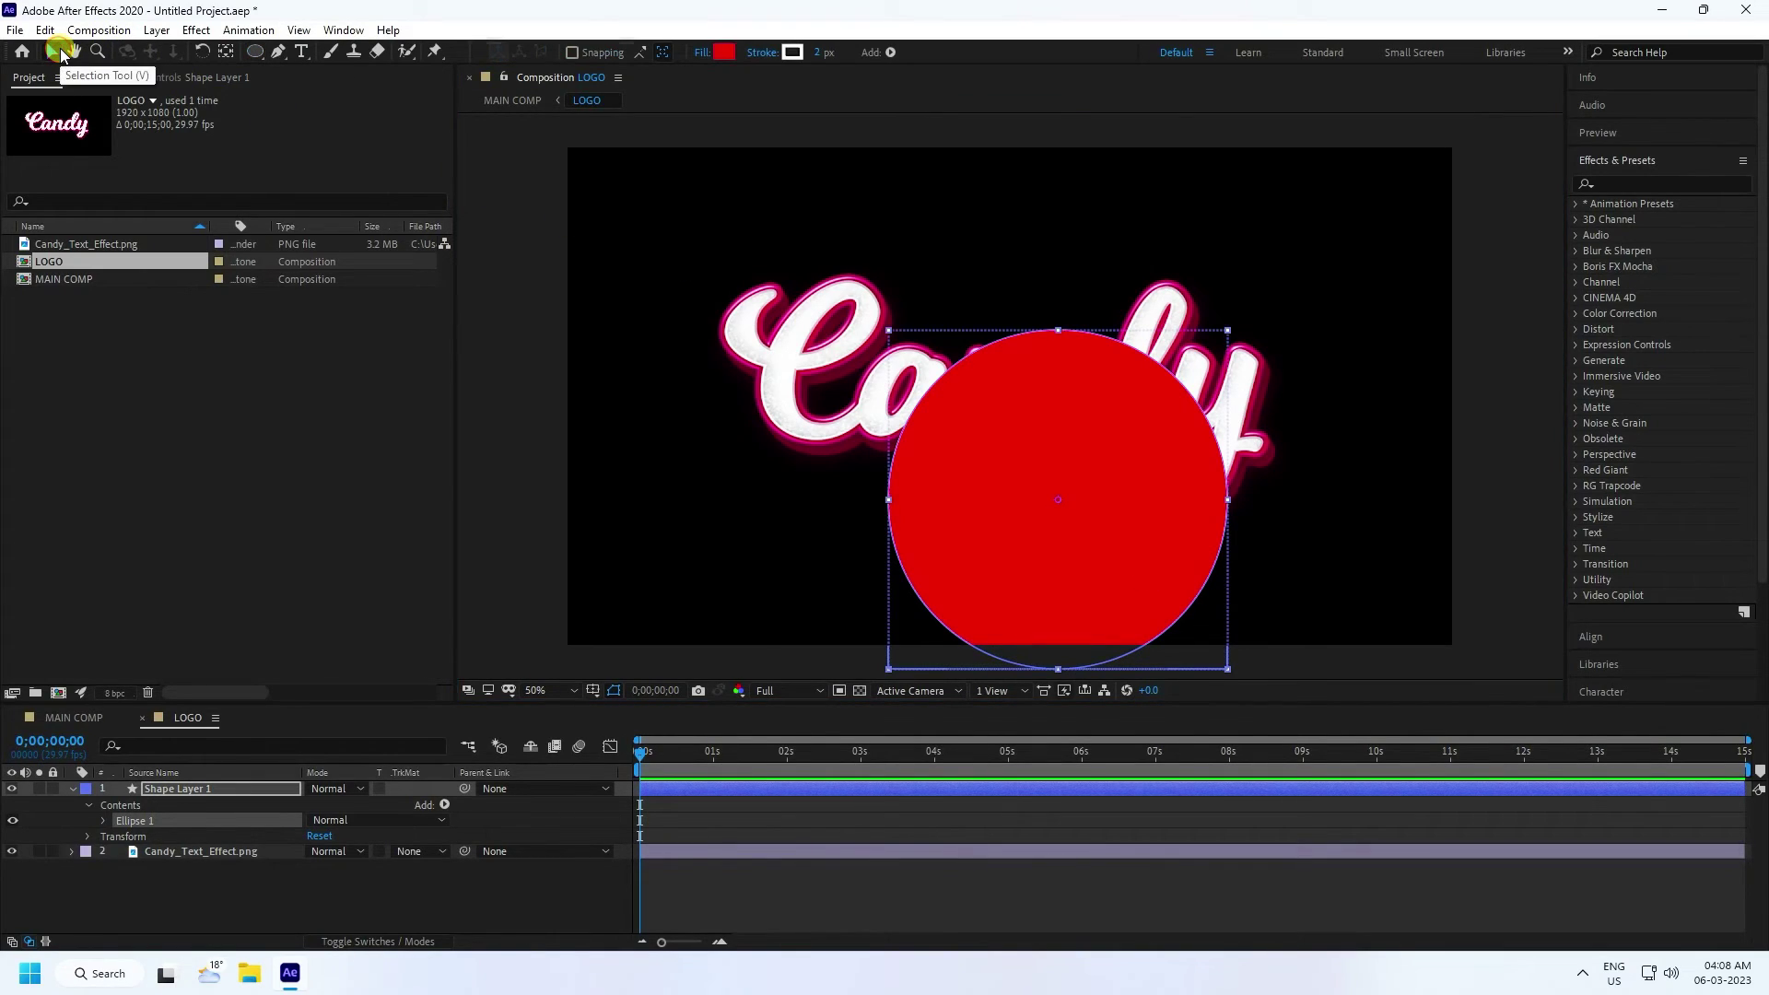
{"action": "left_click", "coordinate": [1599, 639]}
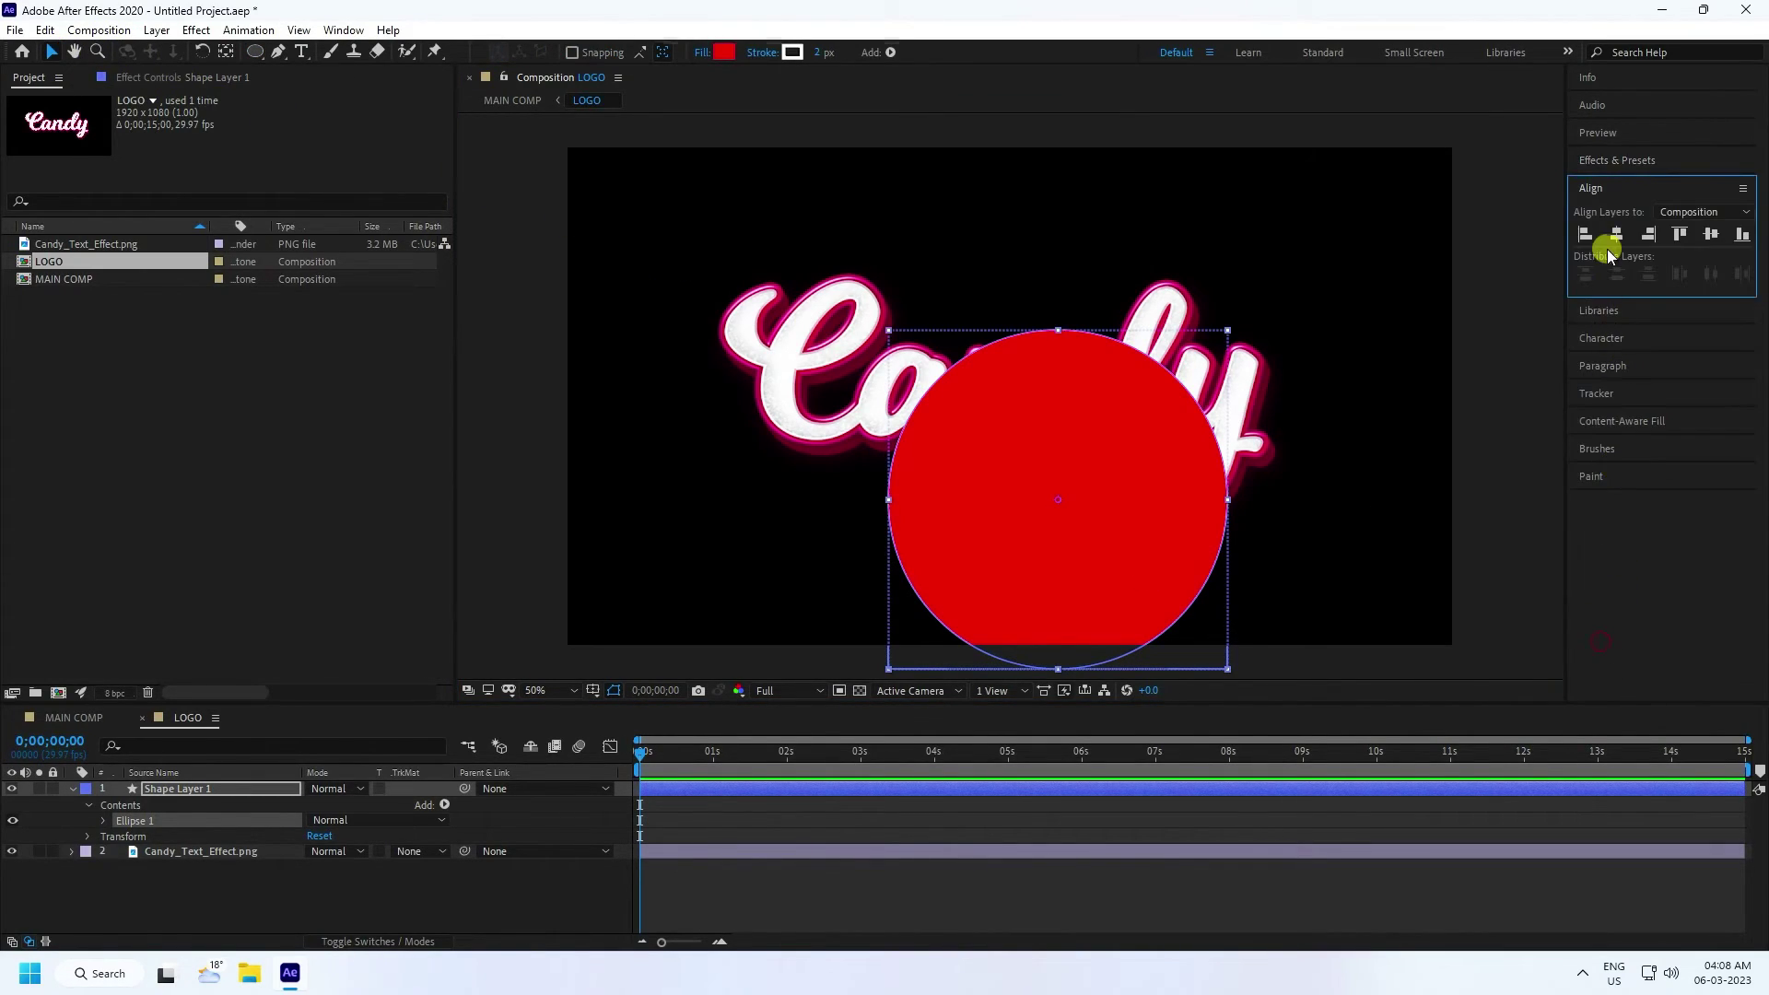
{"action": "left_click", "coordinate": [1615, 234]}
{"action": "left_click", "coordinate": [1710, 234]}
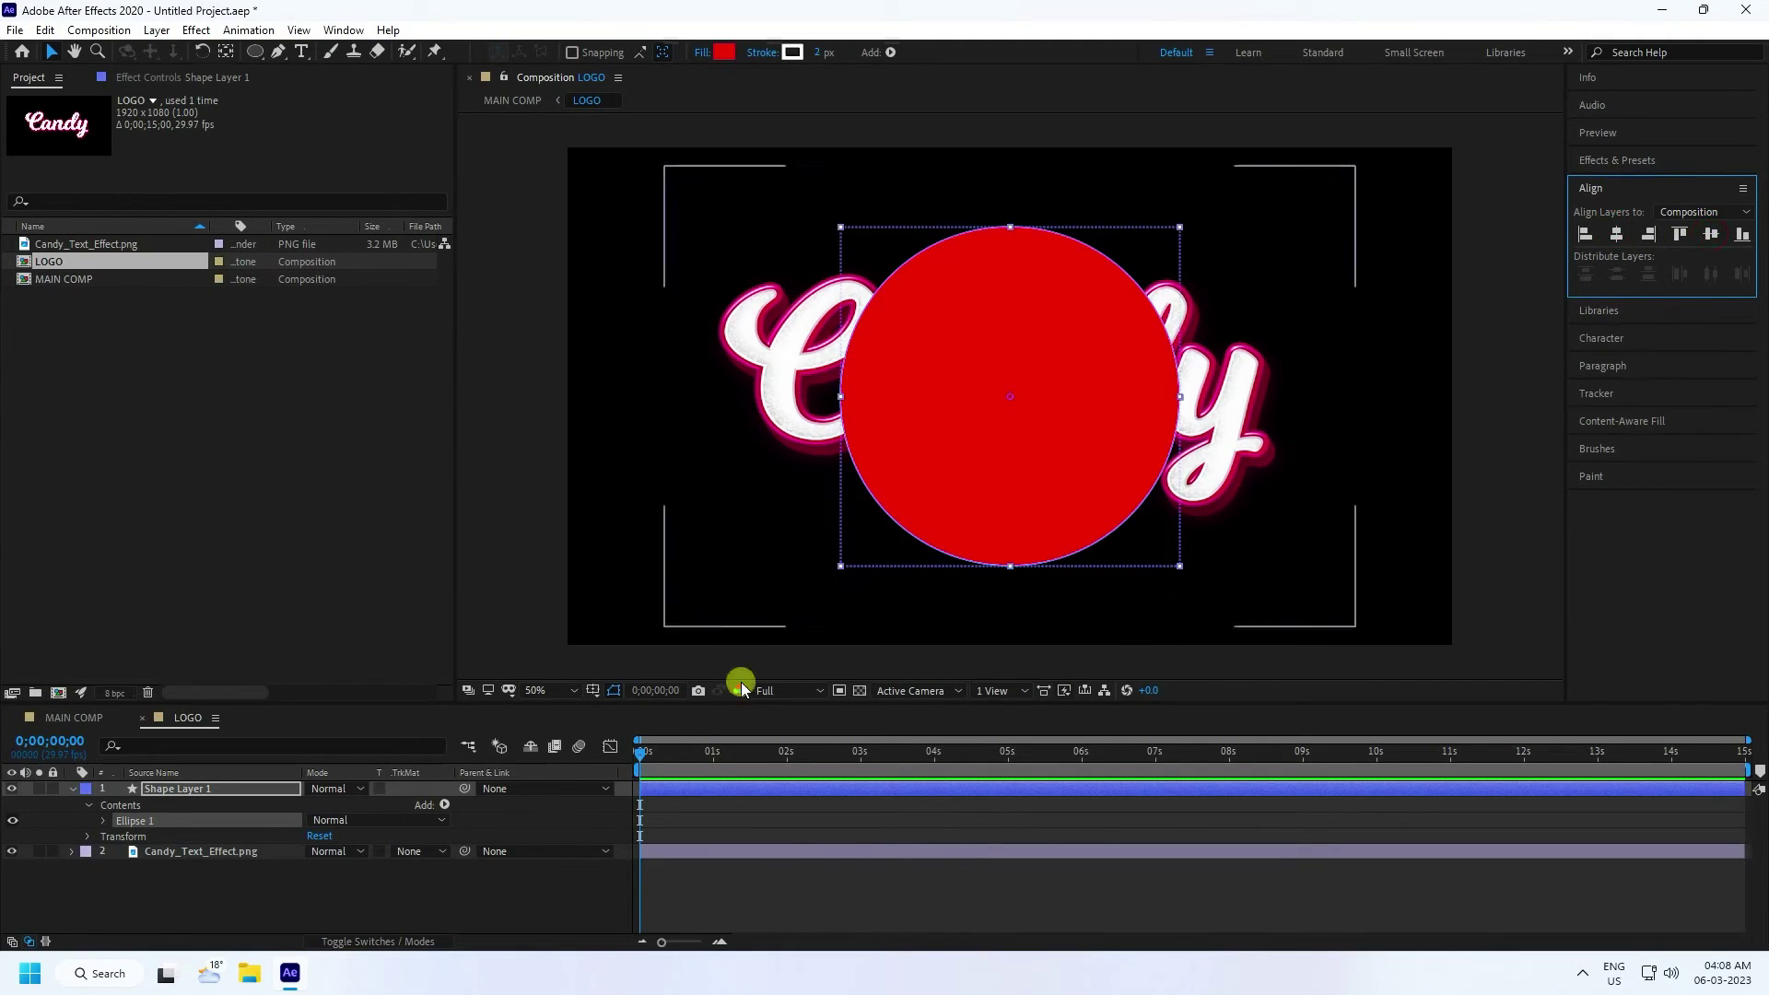
{"action": "left_click", "coordinate": [71, 789]}
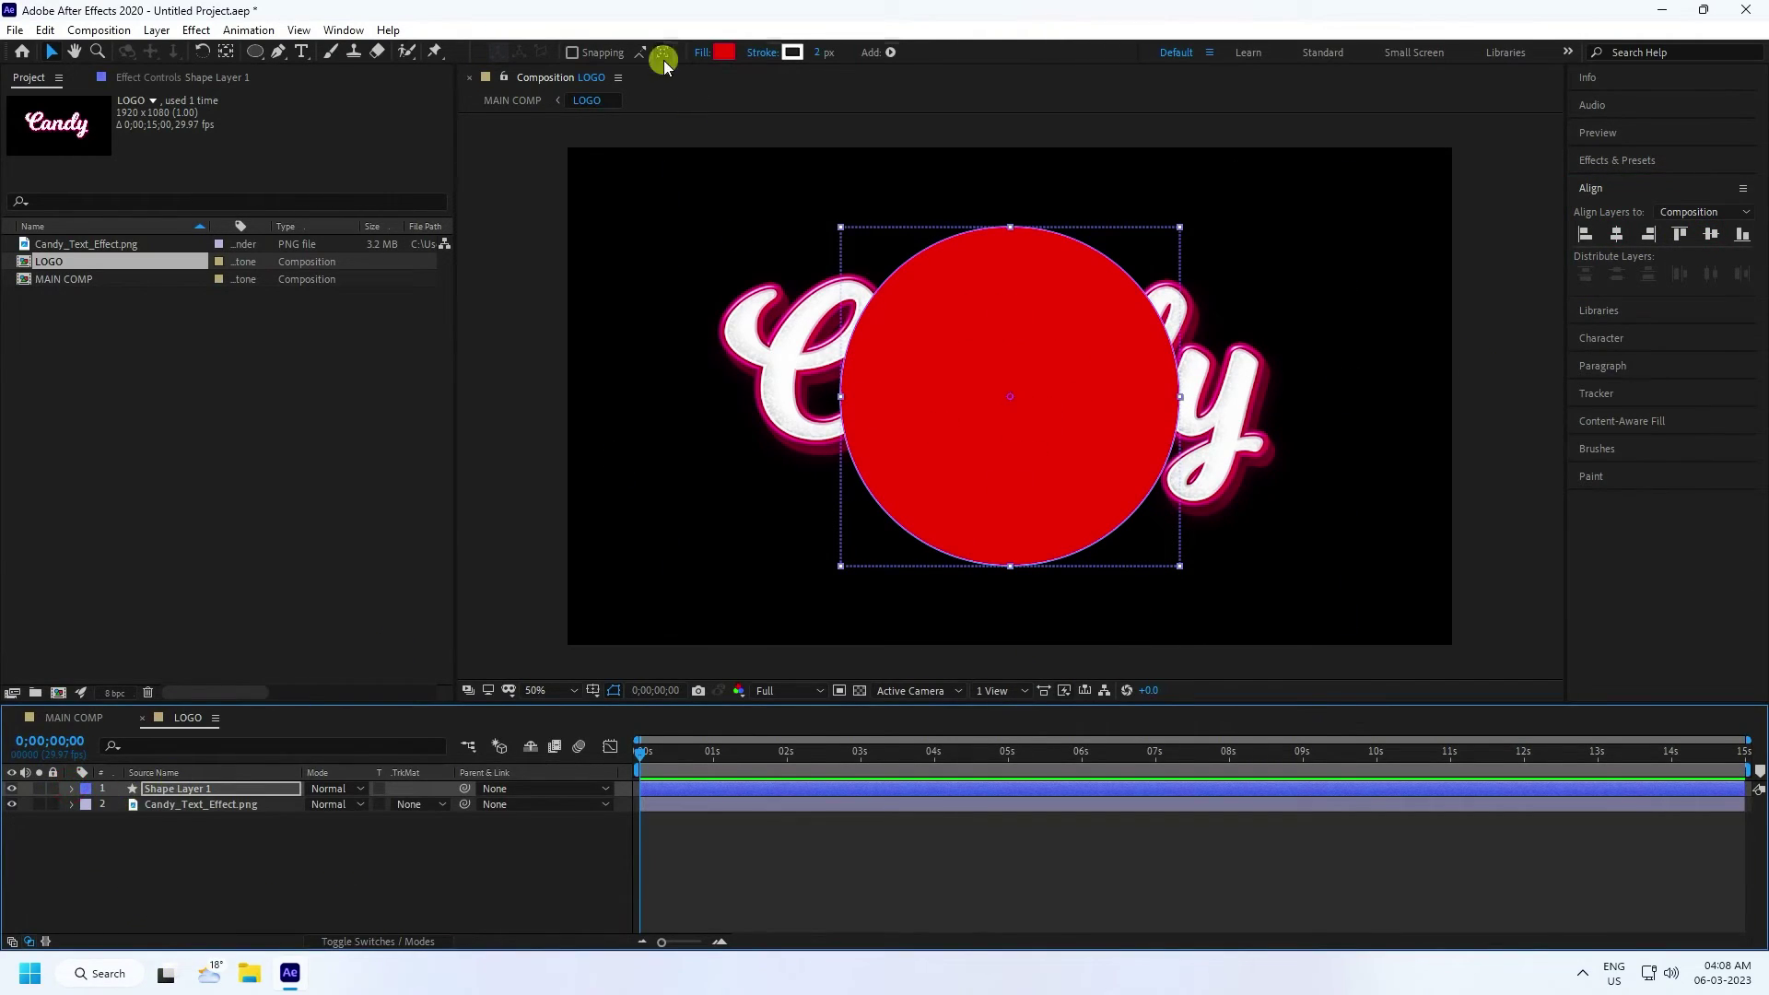
- Set the circle's fill to None and its stroke width to 40 px
{"action": "left_click", "coordinate": [709, 52]}
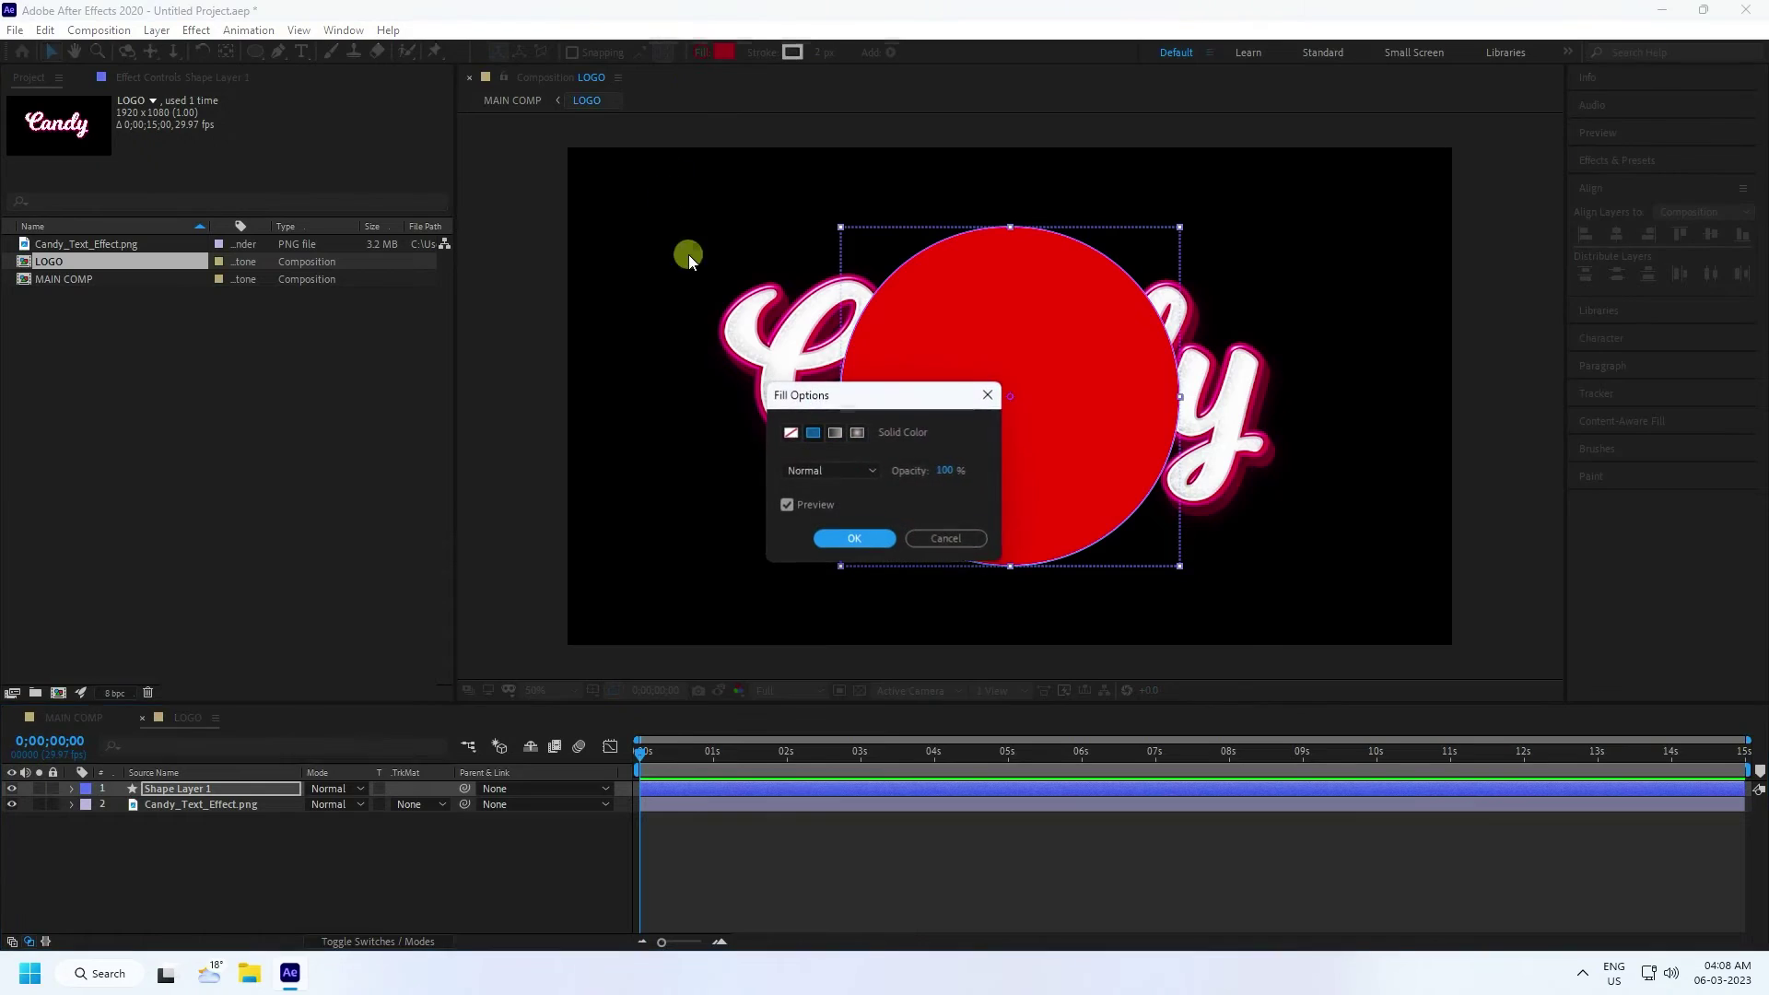
{"action": "left_click", "coordinate": [789, 433]}
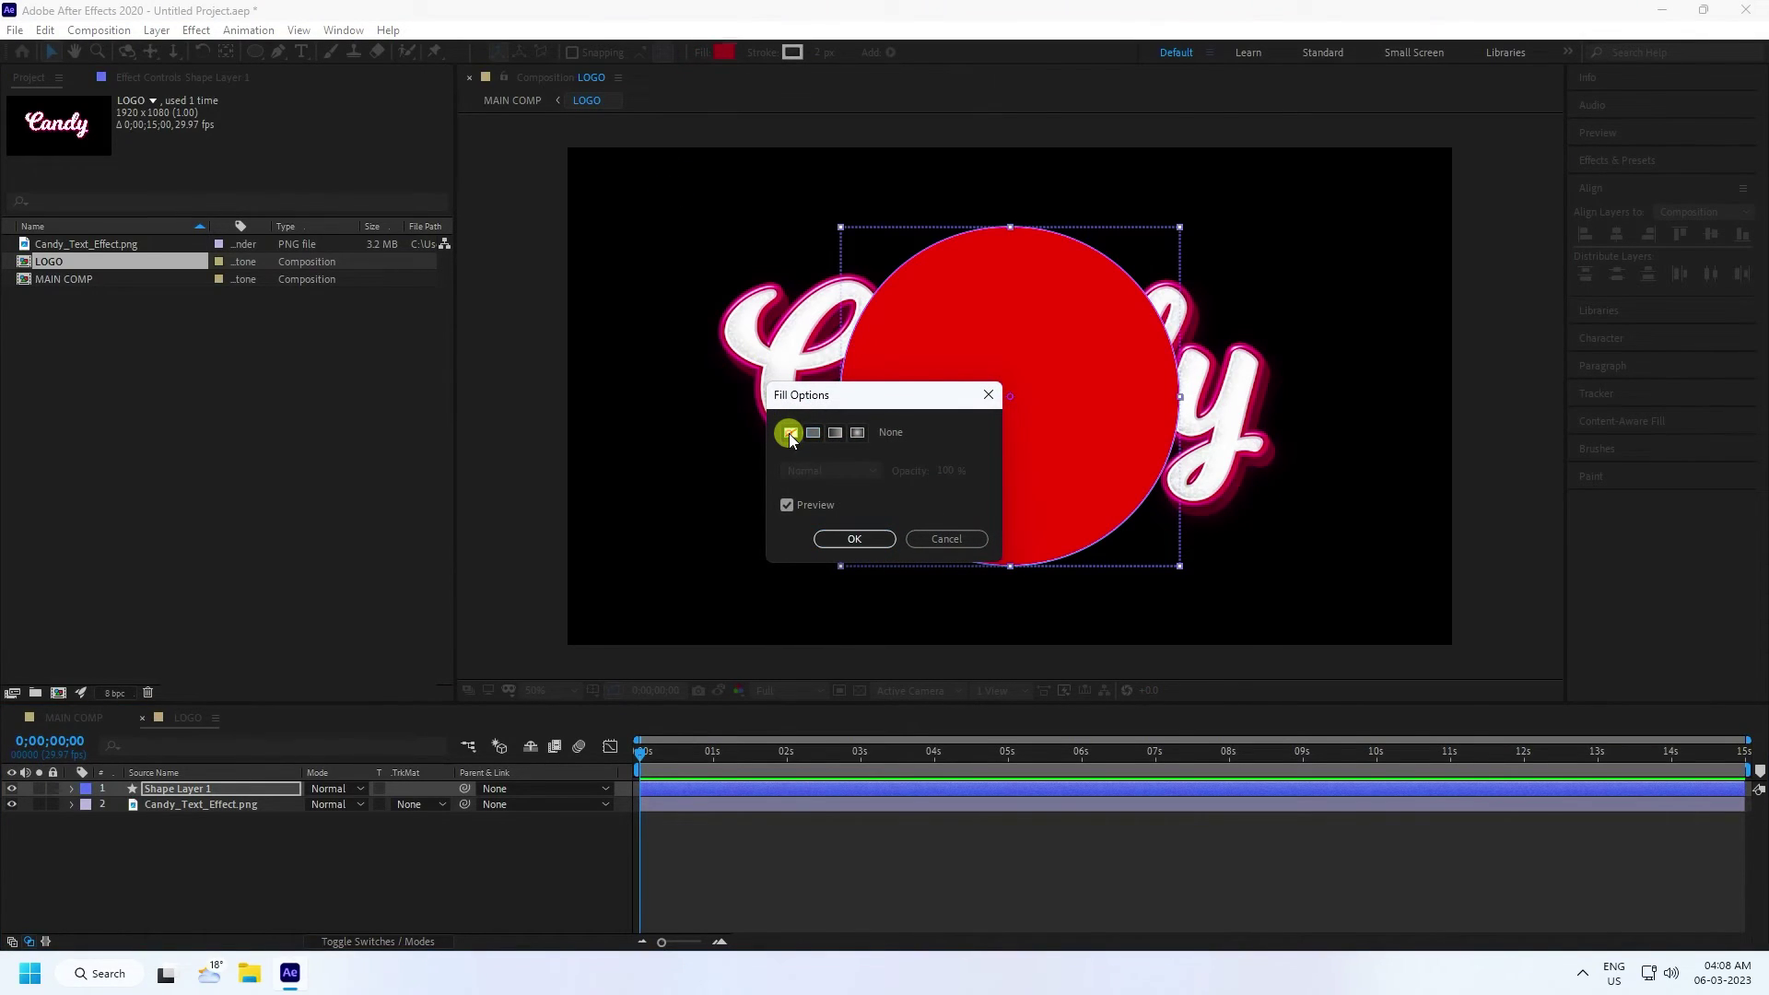
{"action": "left_click", "coordinate": [854, 537]}
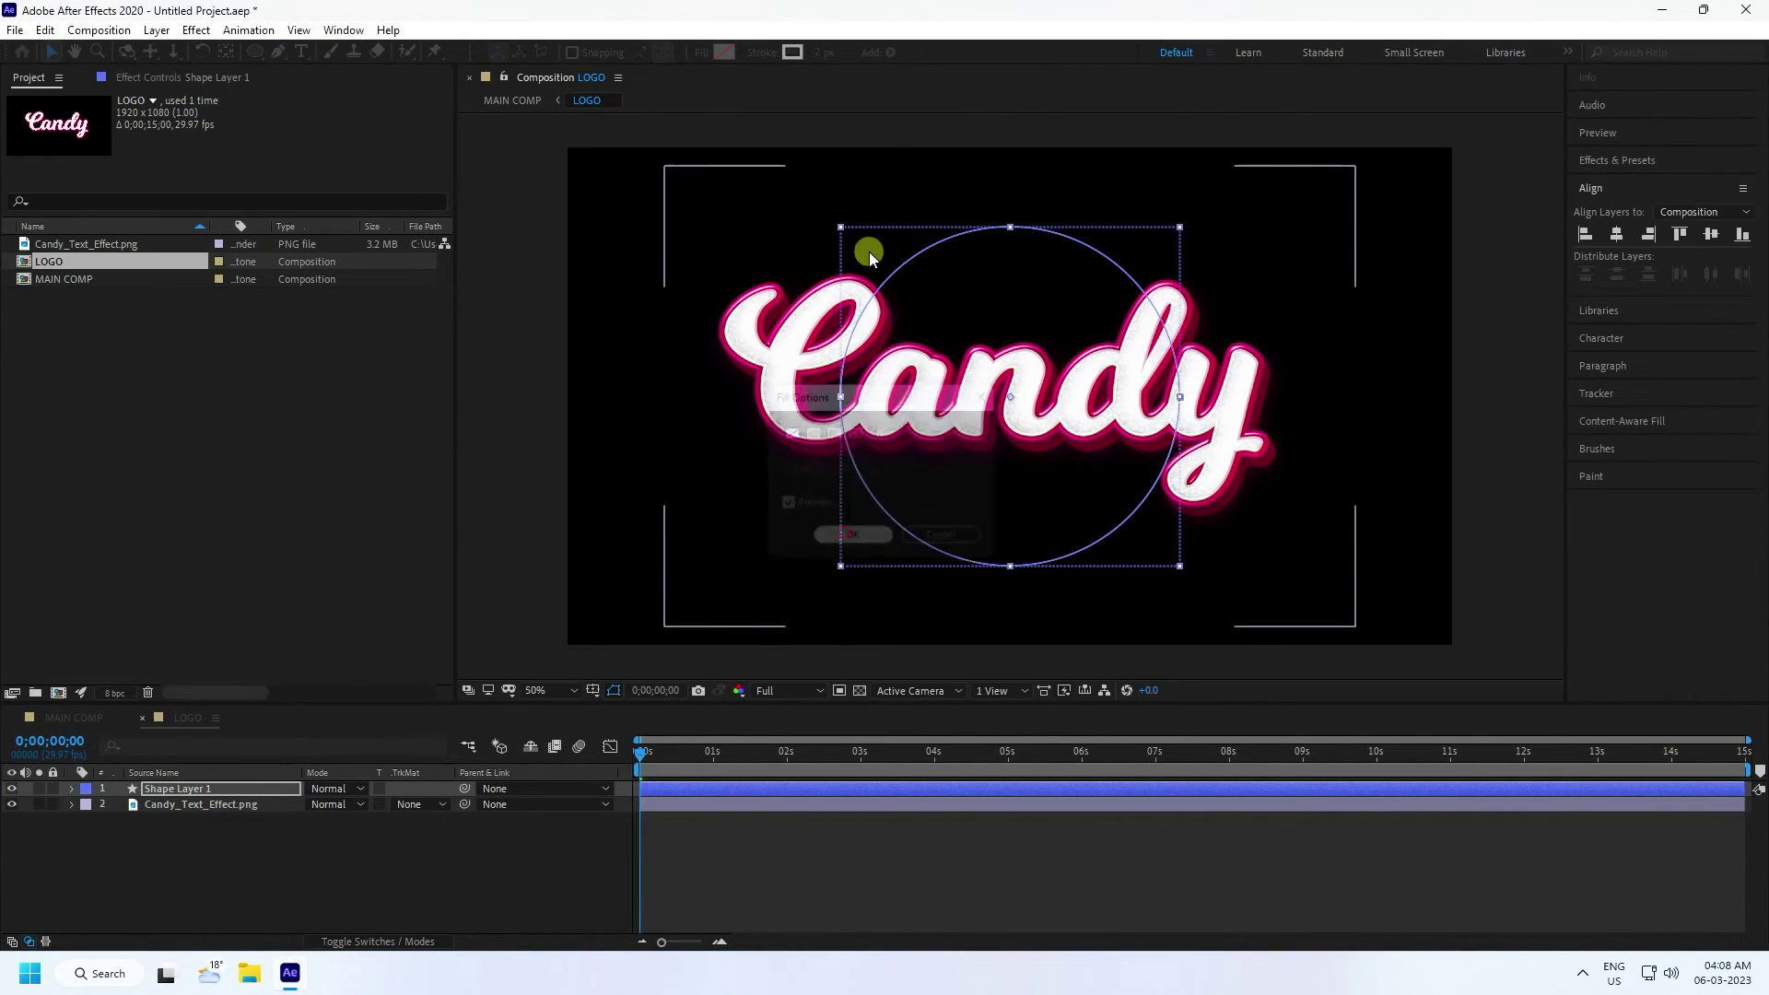
{"action": "left_click", "coordinate": [823, 53]}
{"action": "type", "text": "20"}
{"action": "key", "text": "Return"}
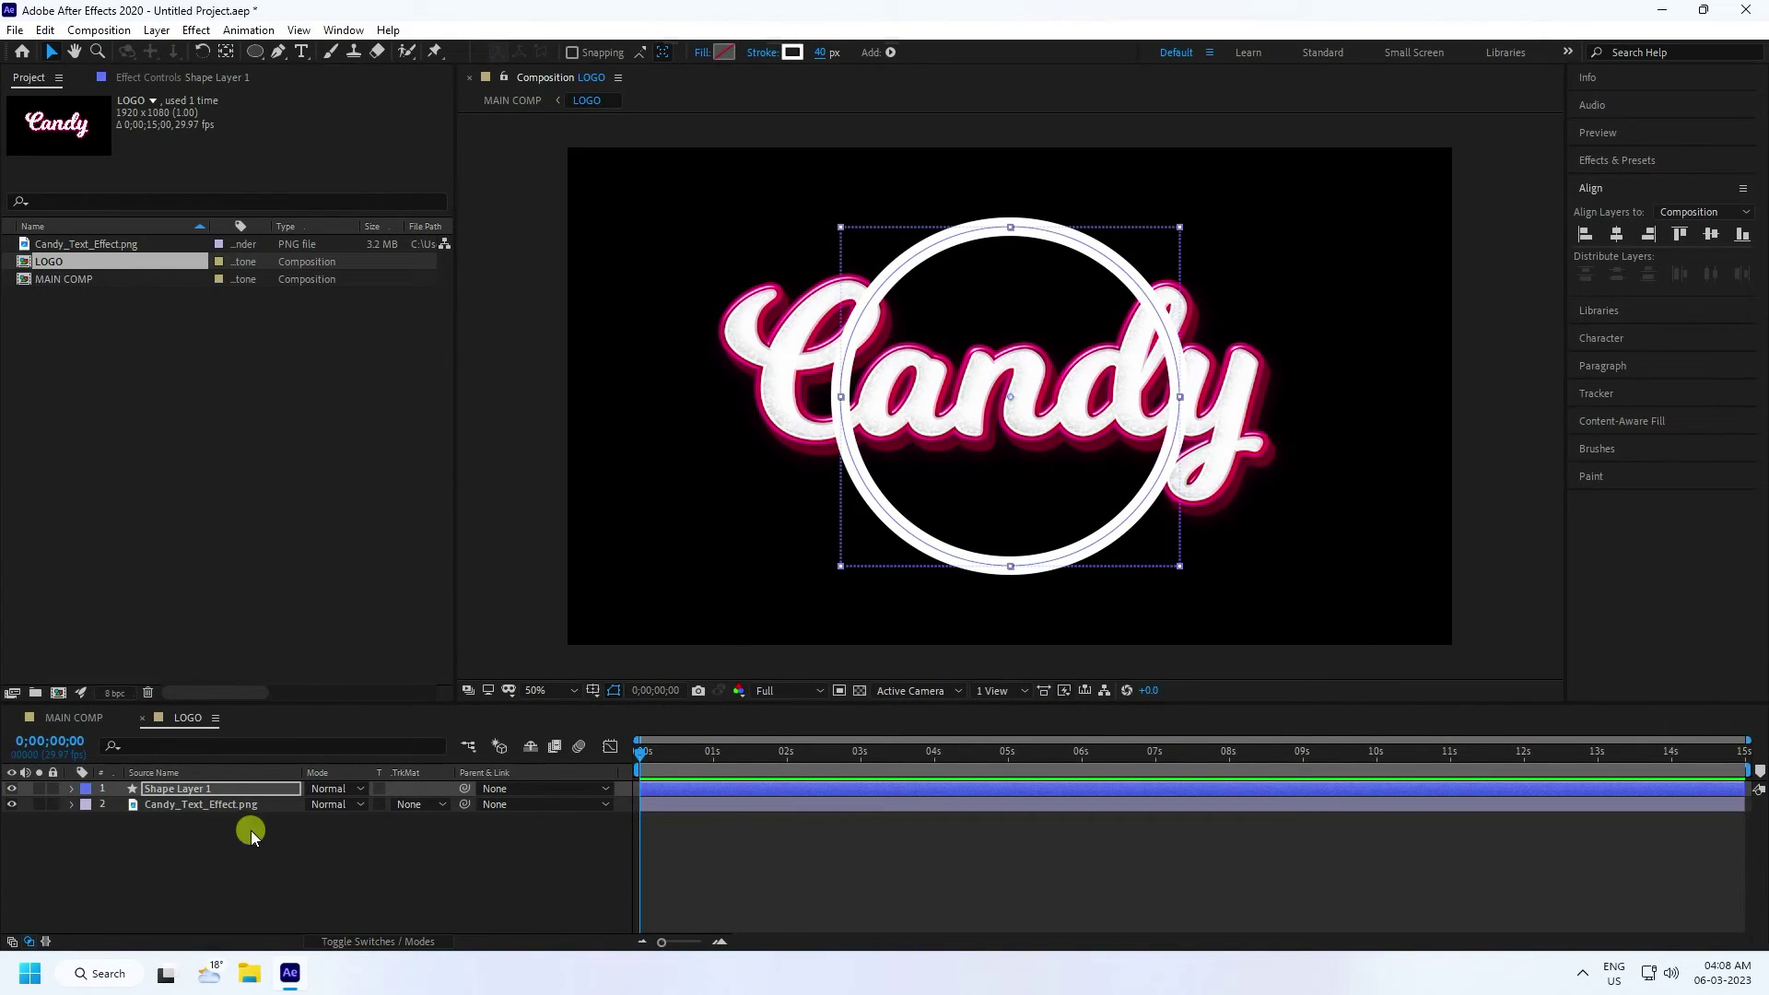
- Animate the circle's Stroke Width with a keyframe of 40 at 0 seconds and a thinner value at 0;00;10;00
{"action": "left_click", "coordinate": [93, 794]}
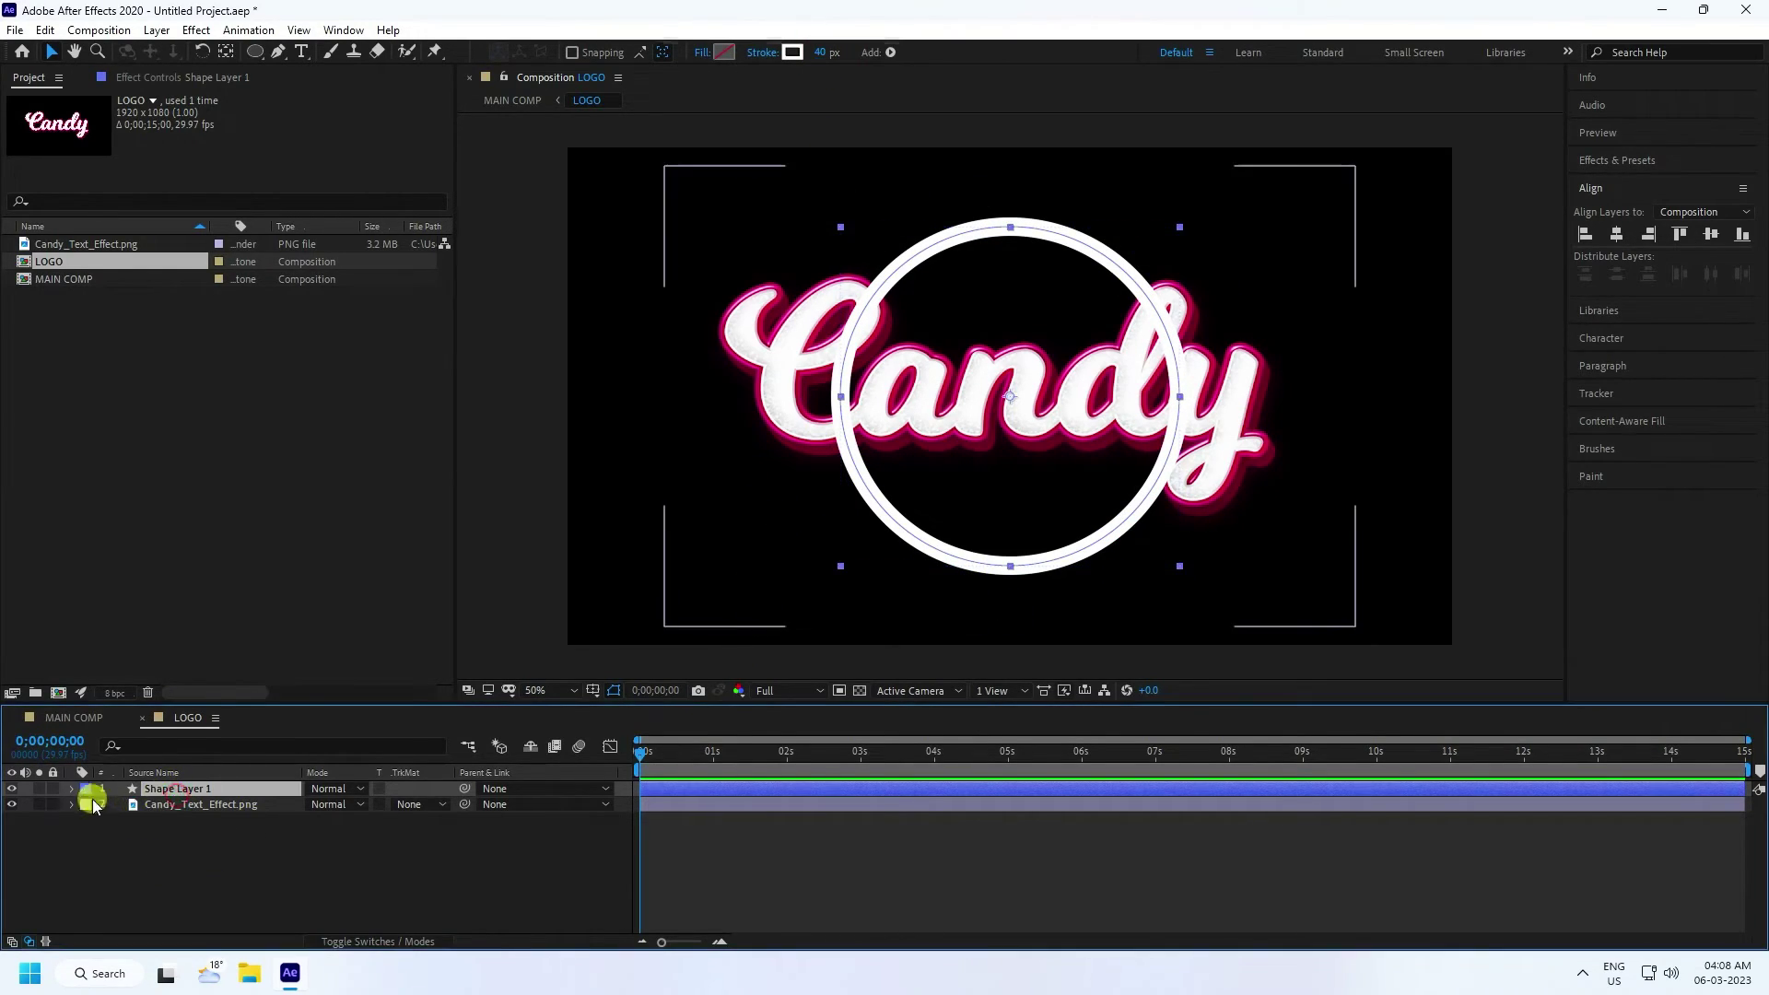
{"action": "left_click", "coordinate": [72, 789]}
{"action": "left_click", "coordinate": [103, 821]}
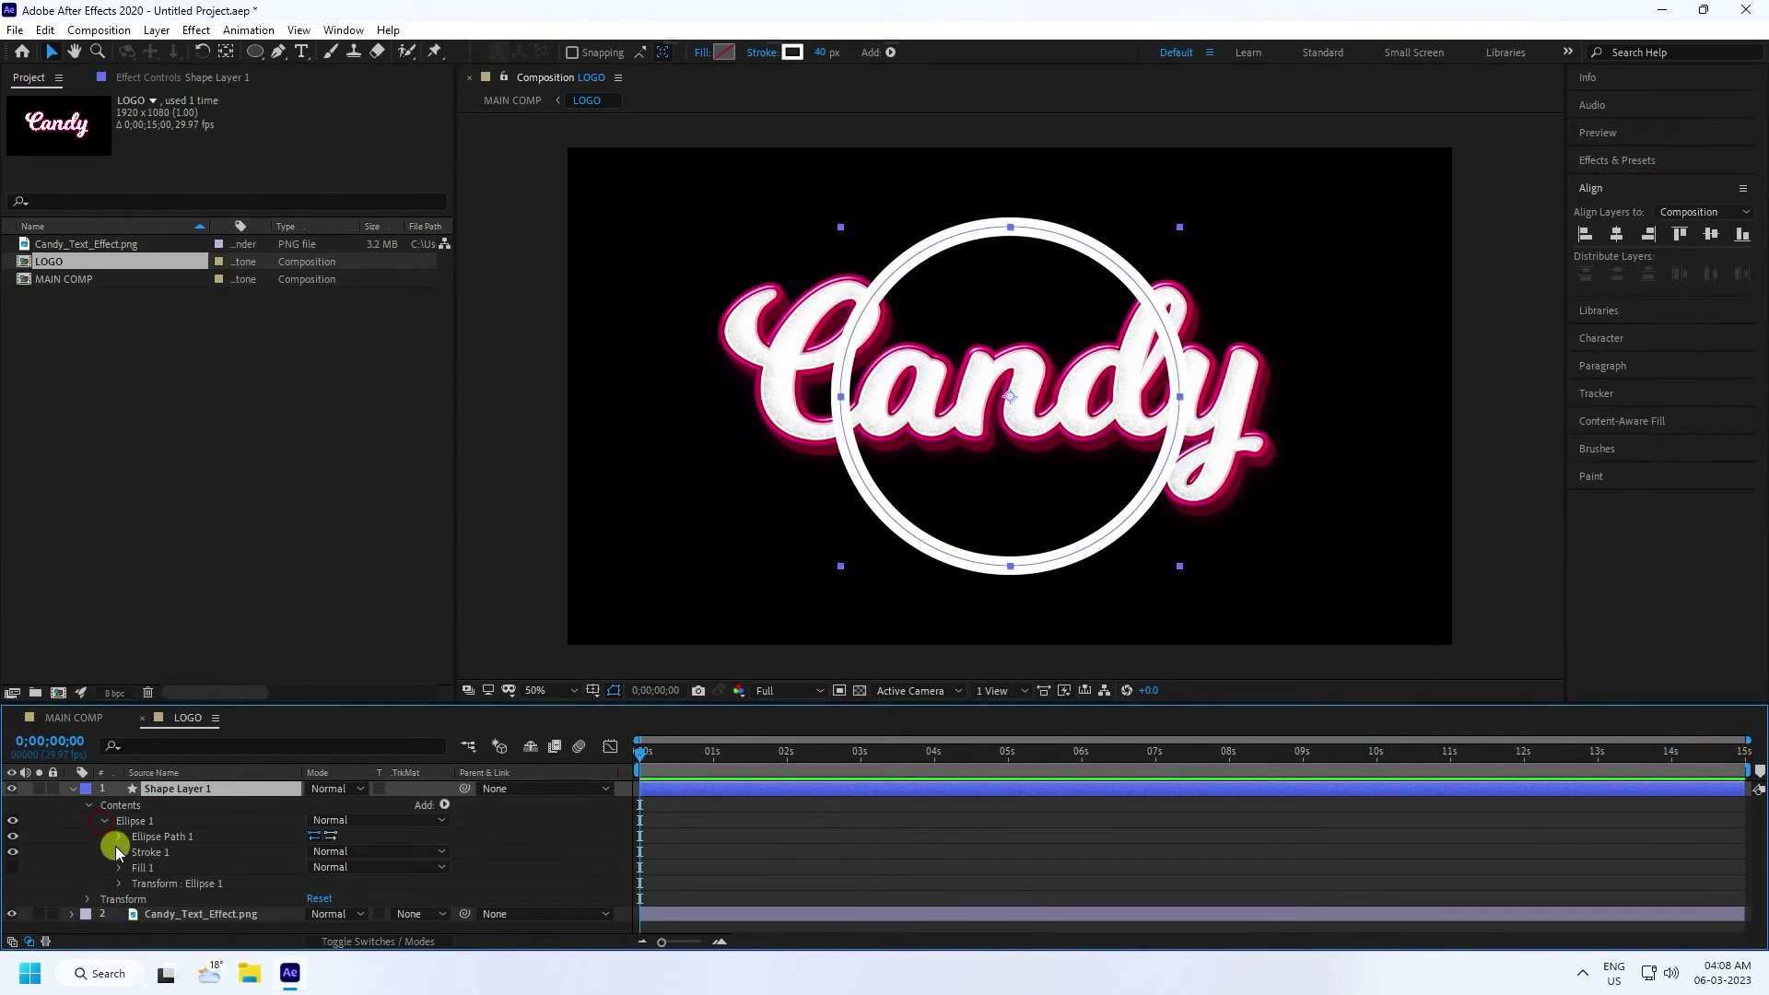
{"action": "left_click", "coordinate": [120, 852]}
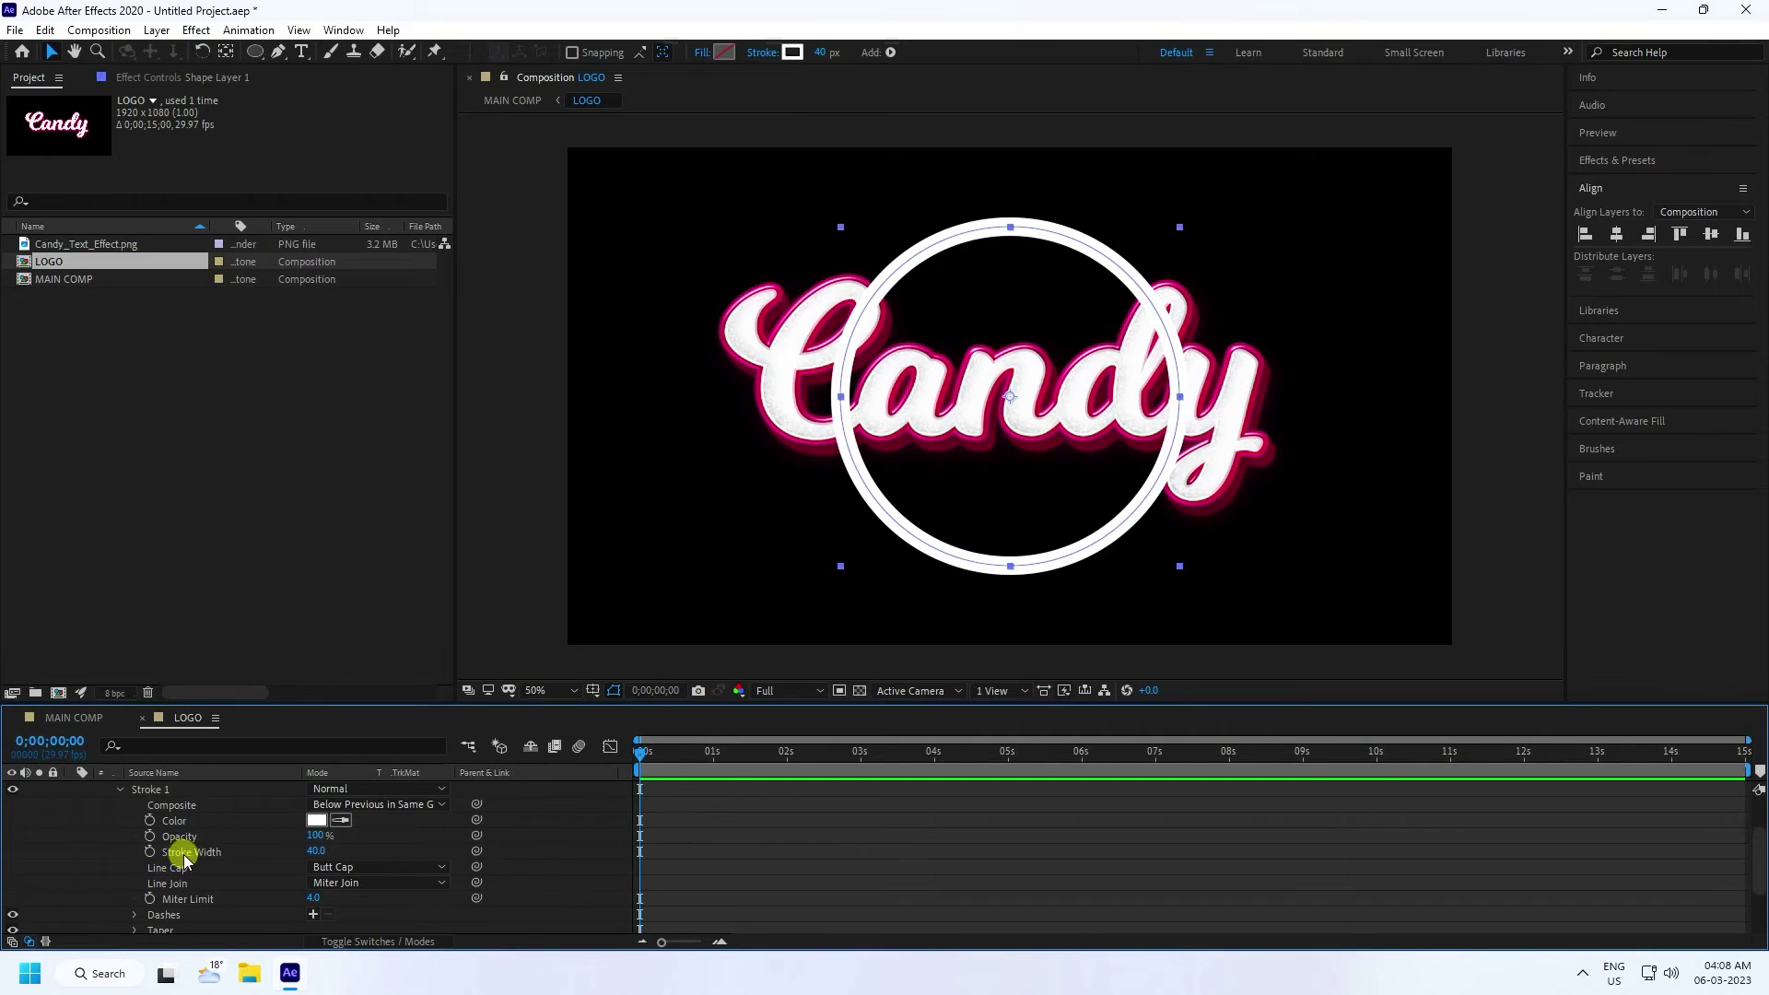
{"action": "left_click", "coordinate": [149, 851]}
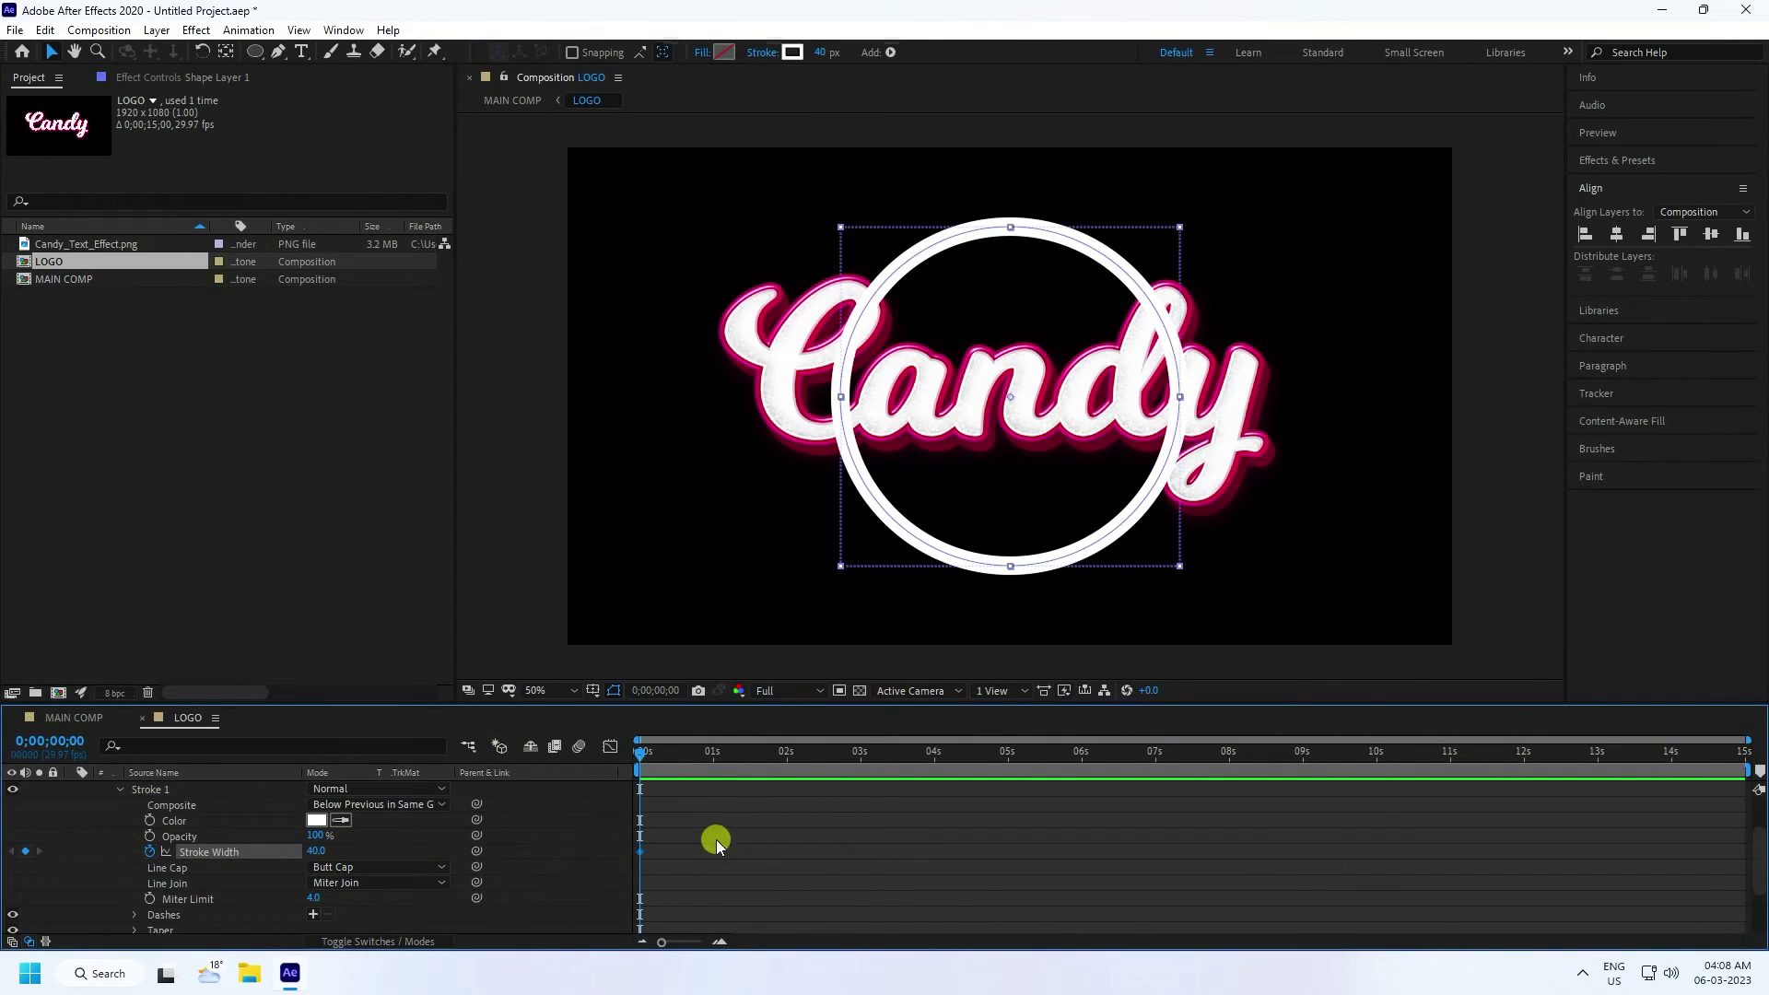
{"action": "left_click_drag", "start_coordinate": [643, 751], "coordinate": [1380, 773]}
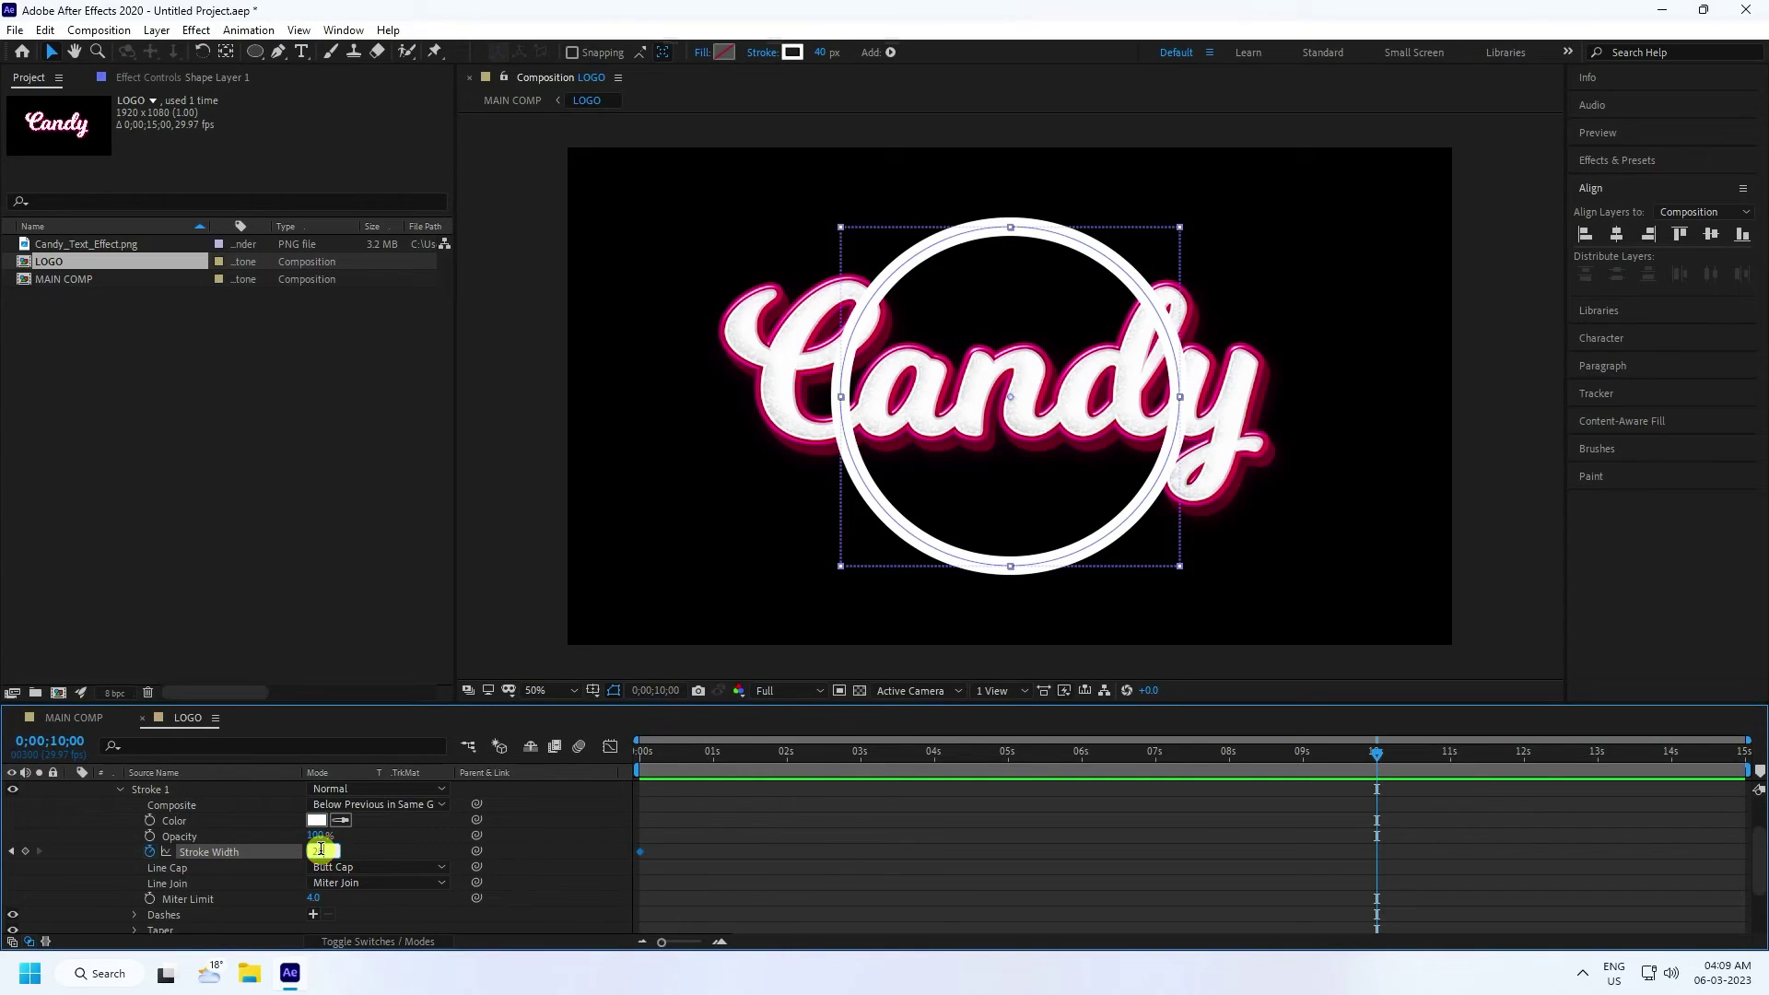
{"action": "key", "text": "Return"}
- Preview the stroke width animation from the start and collapse the shape layer's properties
{"action": "left_click", "coordinate": [643, 750]}
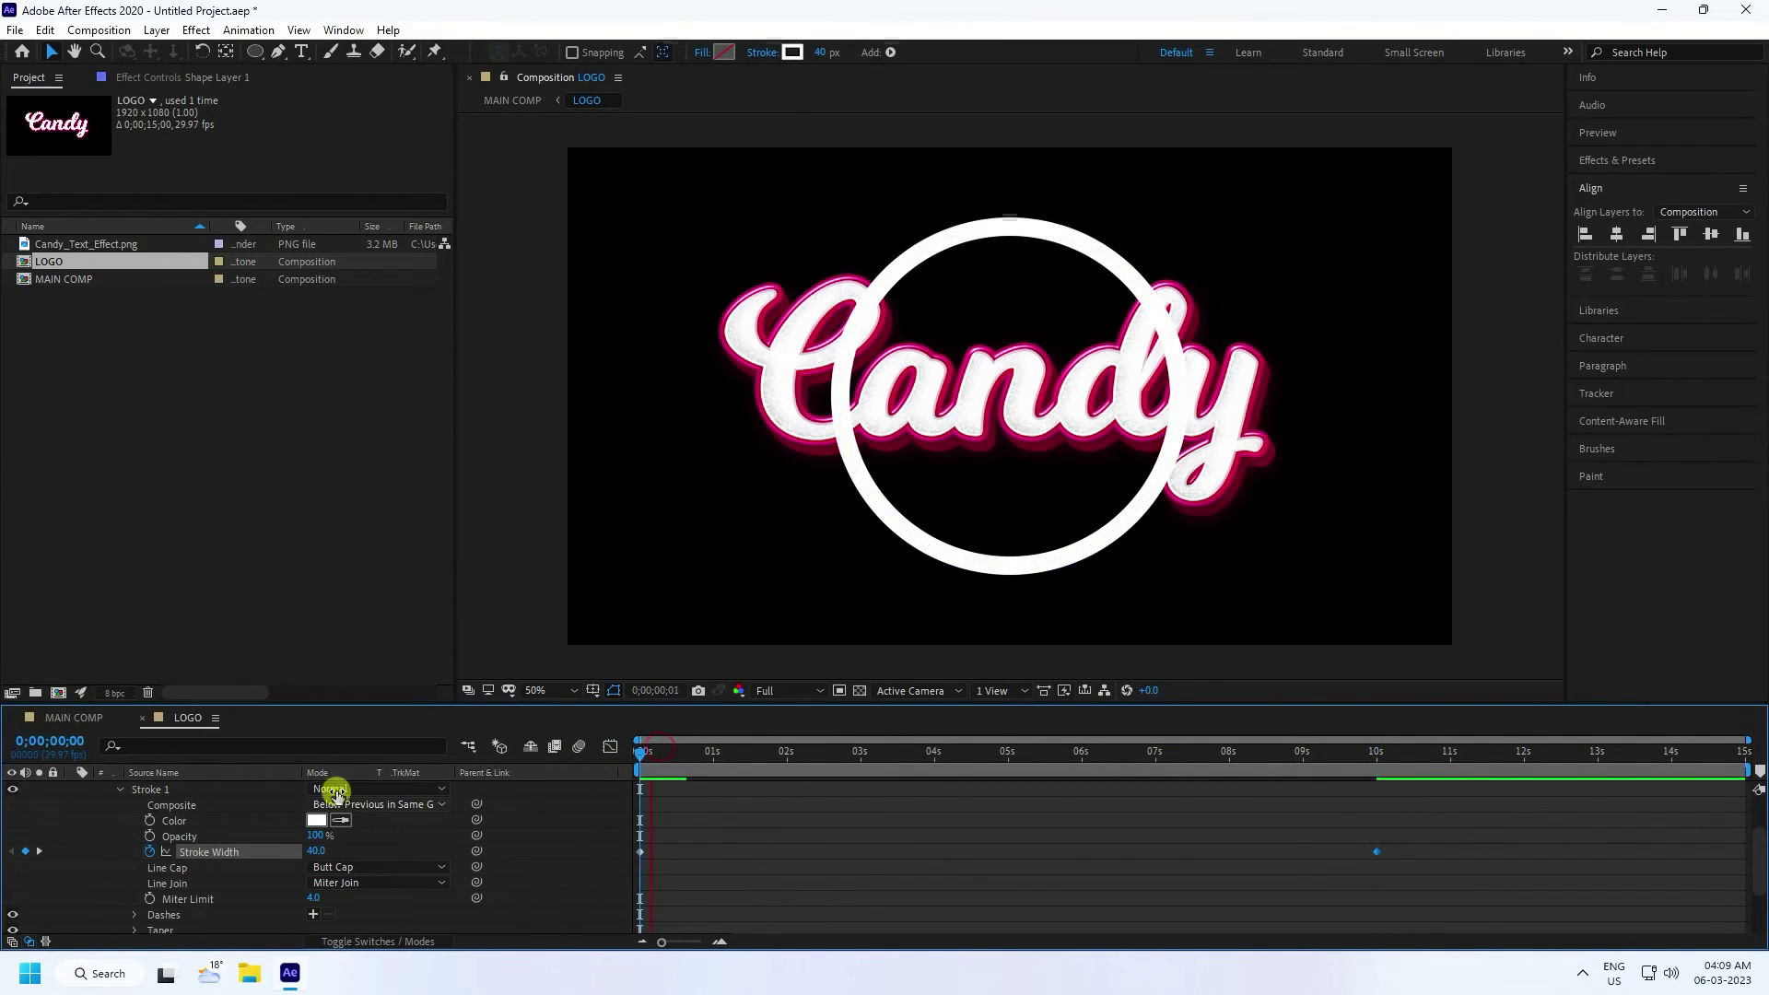
{"action": "left_click", "coordinate": [116, 790]}
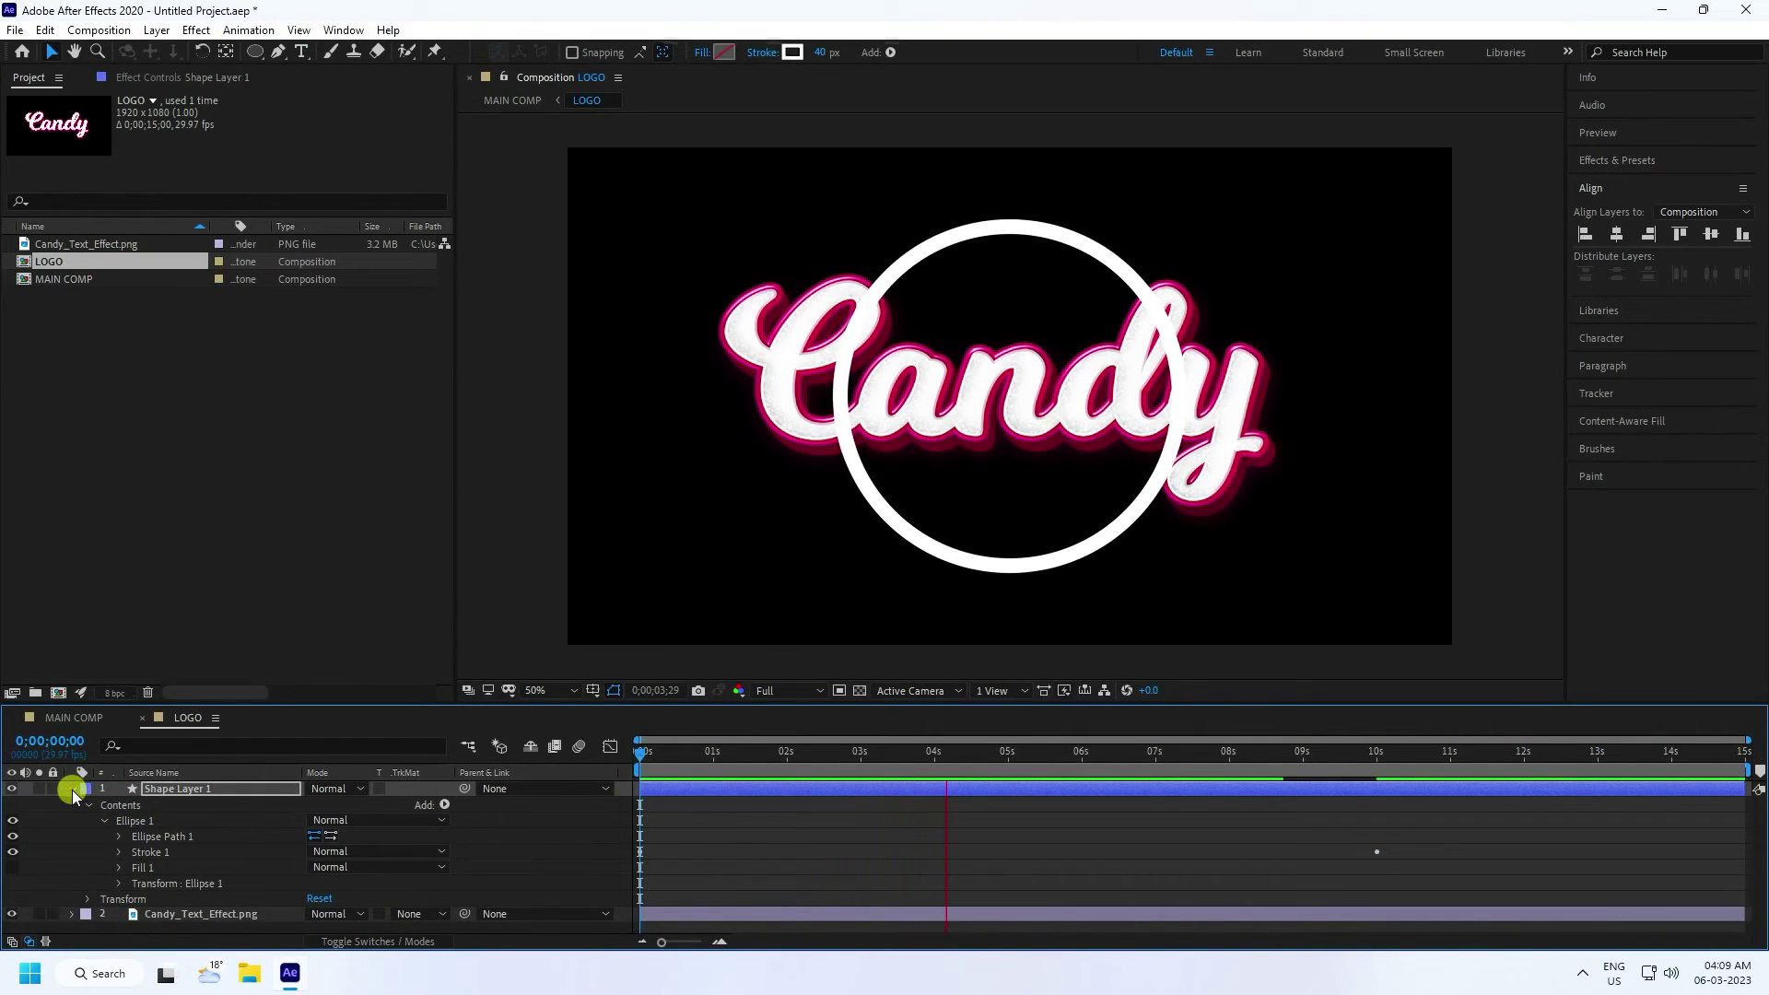
{"action": "left_click", "coordinate": [71, 790]}
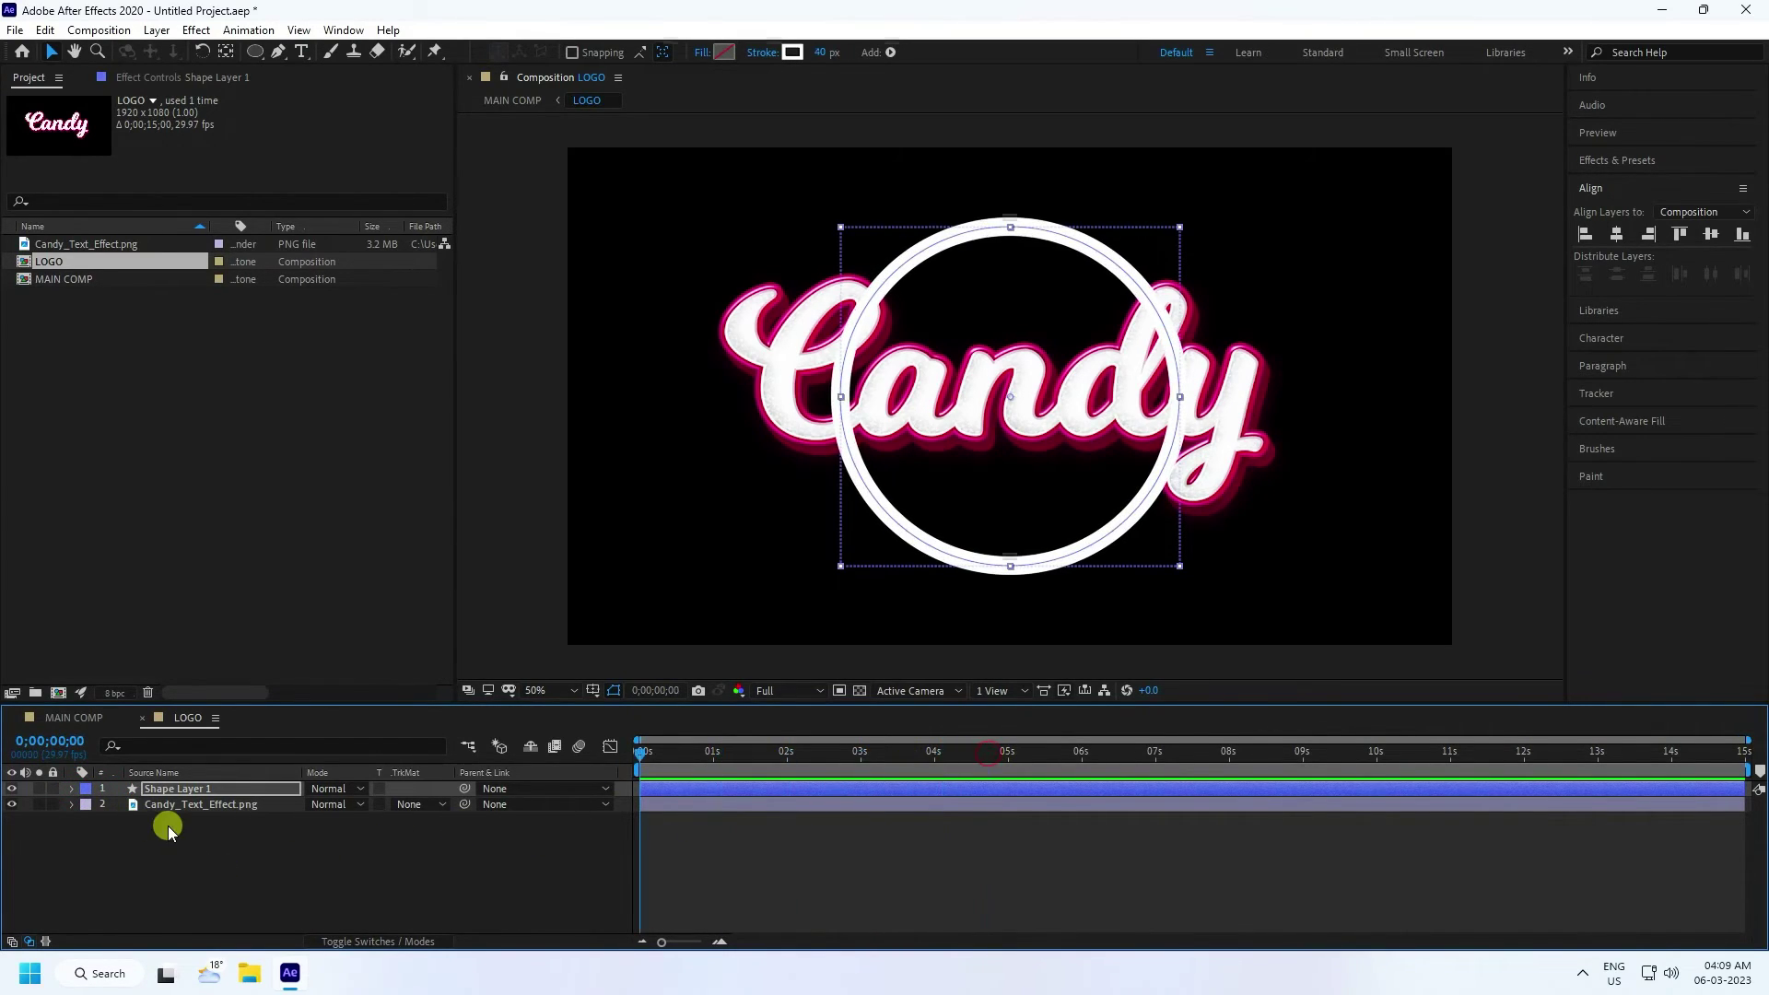
- Add a Scale keyframe of 0% at 0 seconds on Shape Layer 1
{"action": "left_click", "coordinate": [178, 789]}
{"action": "key", "text": "s"}
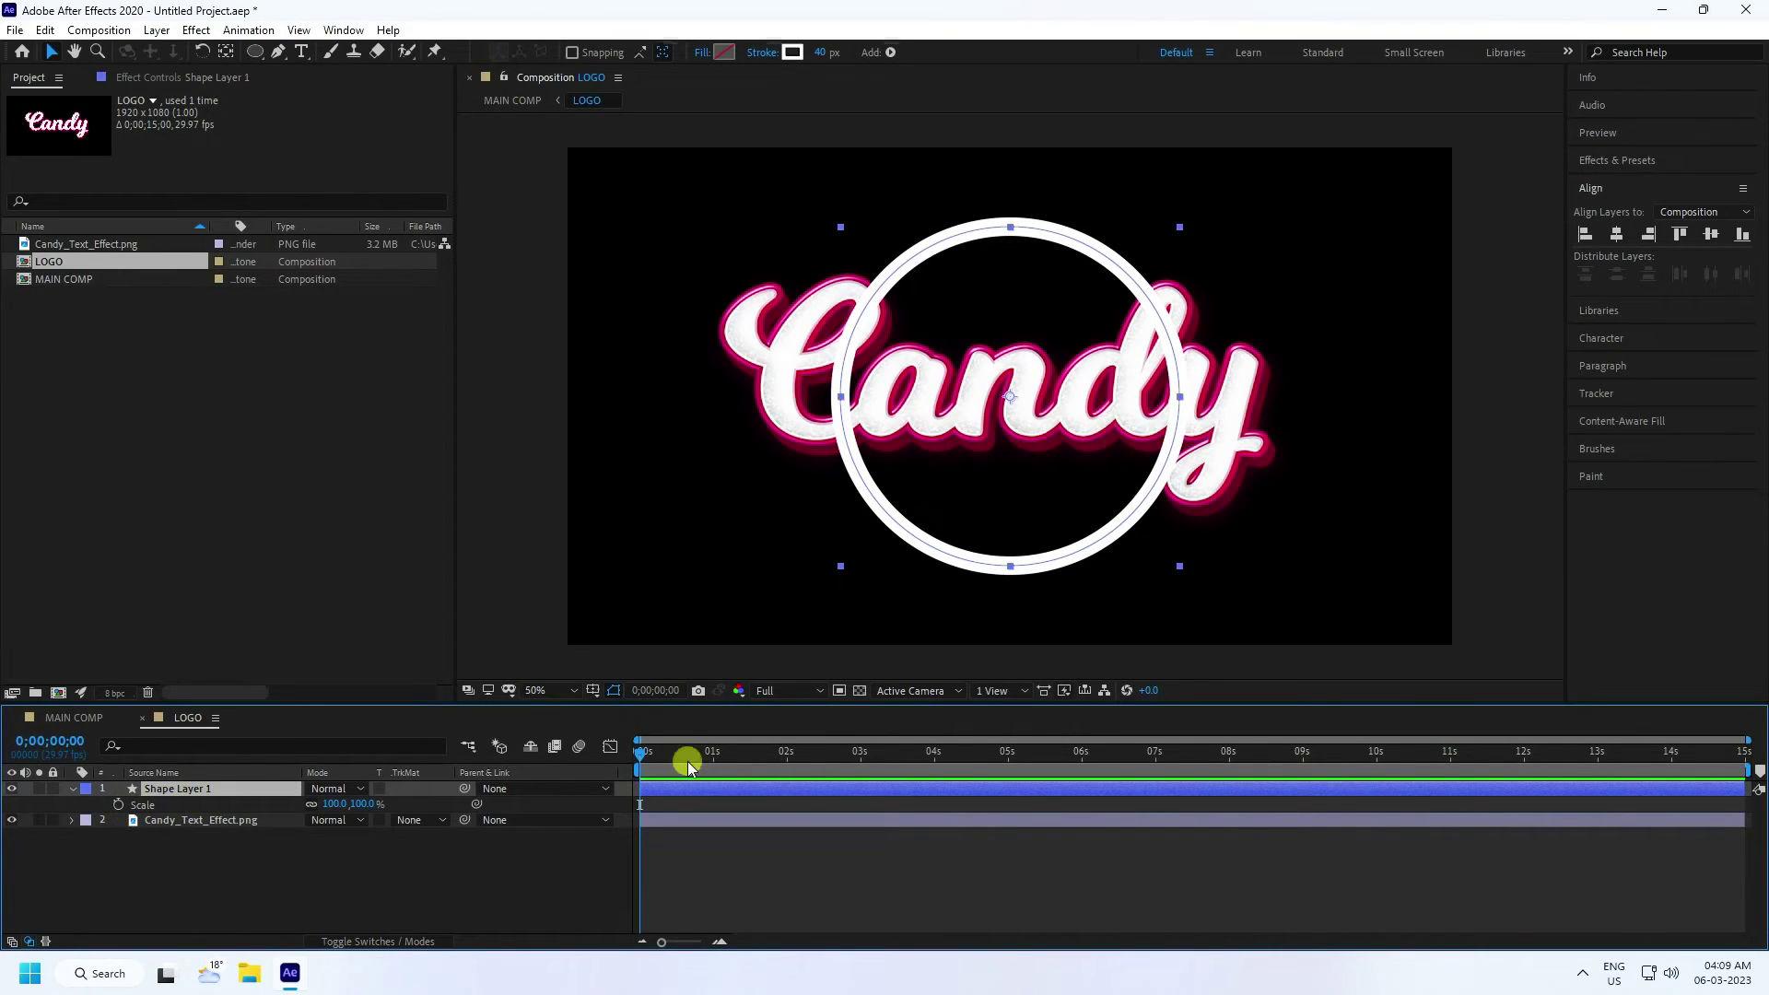
{"action": "left_click", "coordinate": [118, 804]}
{"action": "left_click", "coordinate": [336, 804]}
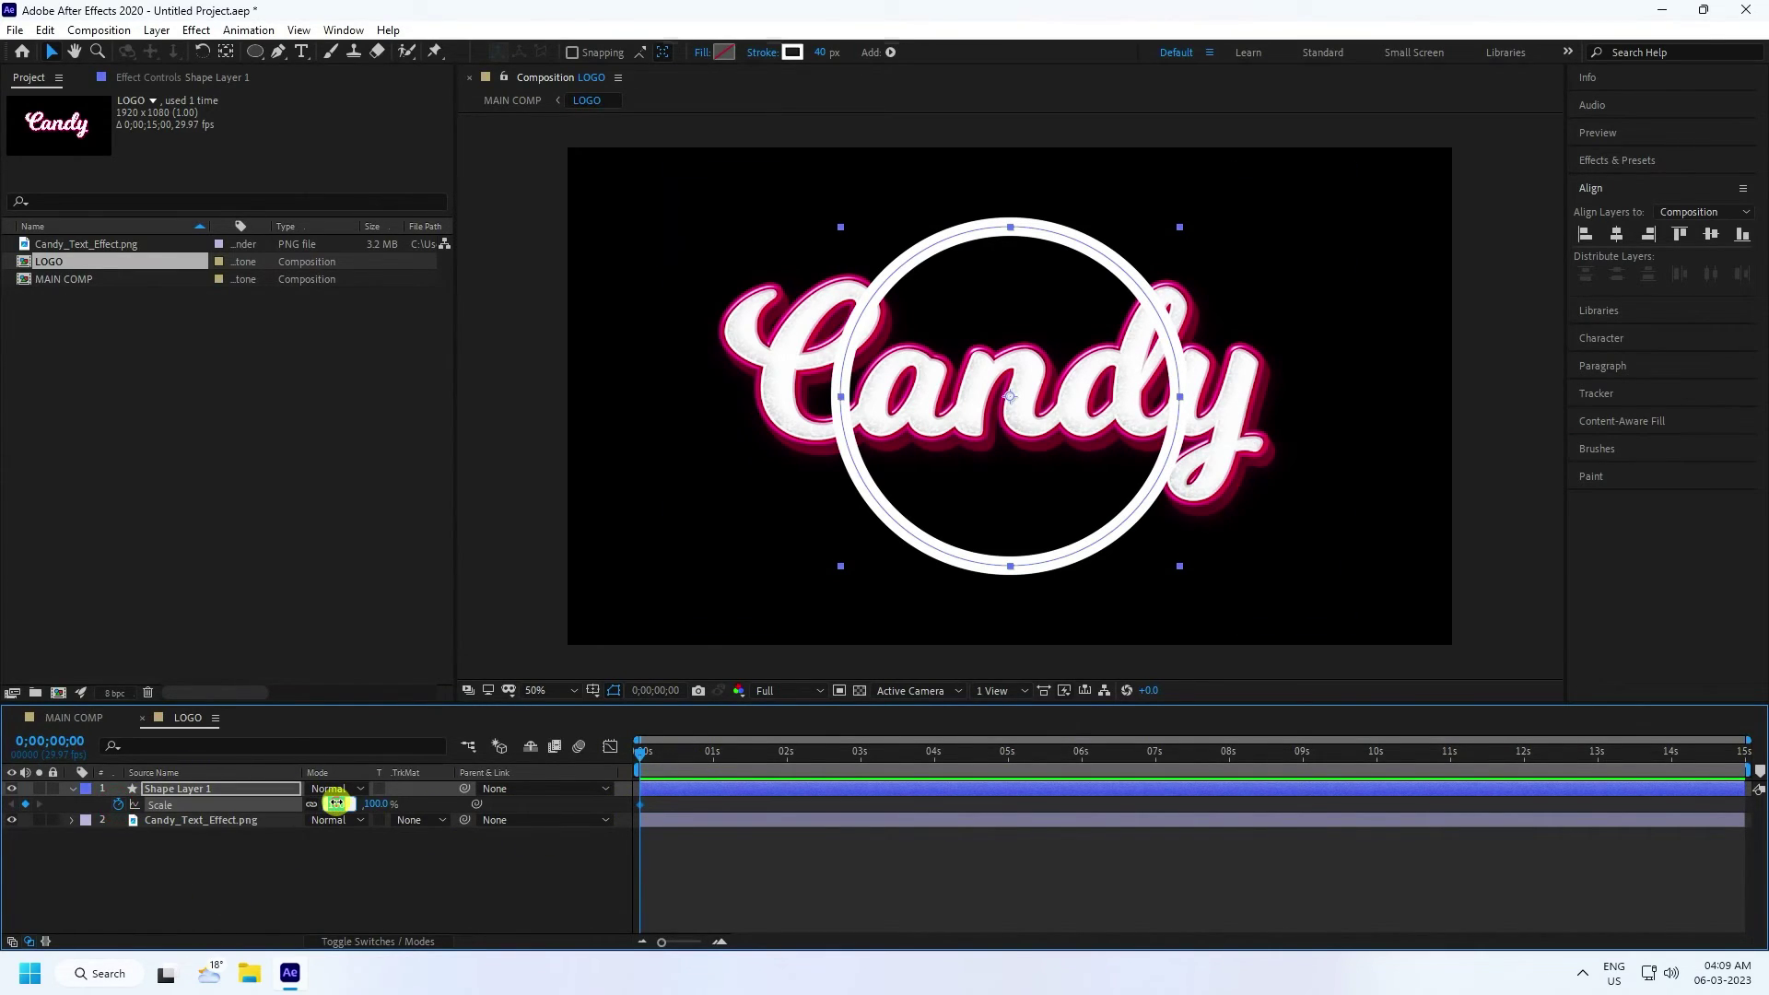
{"action": "type", "text": "0"}
{"action": "key", "text": "Return"}
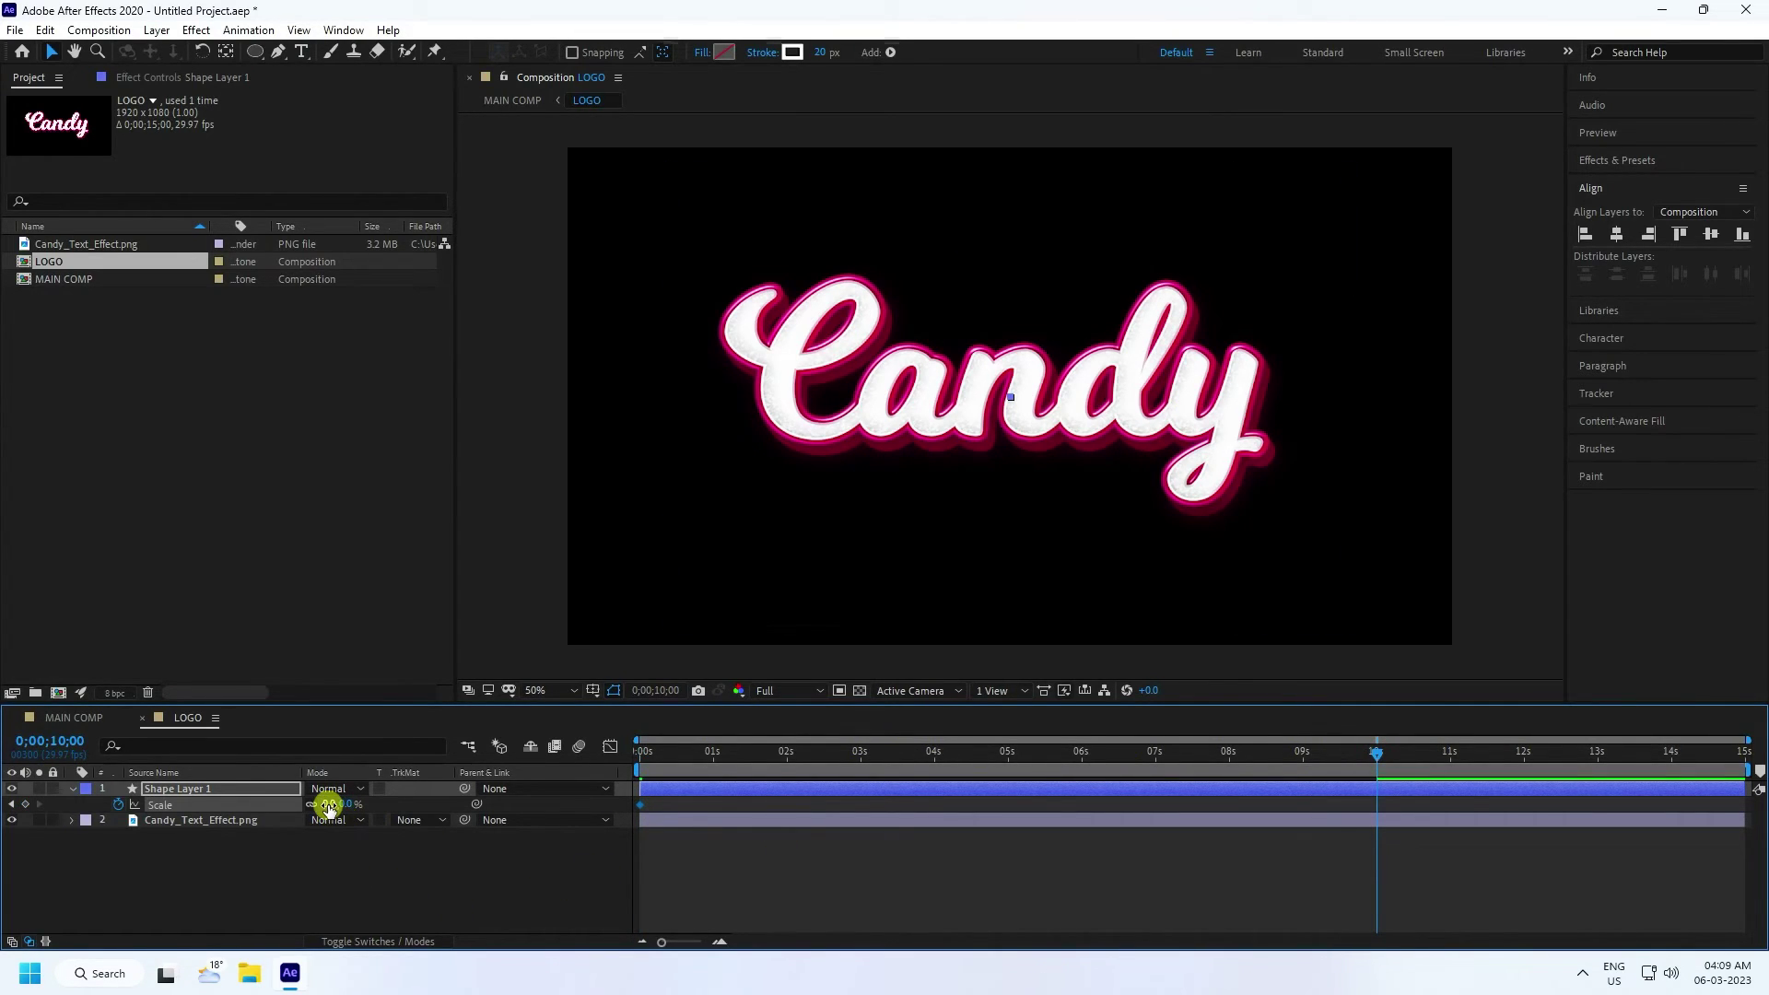
- Set Shape Layer 1's Scale to 200% at 0;00;10;00
{"action": "left_click_drag", "start_coordinate": [329, 804], "coordinate": [523, 823]}
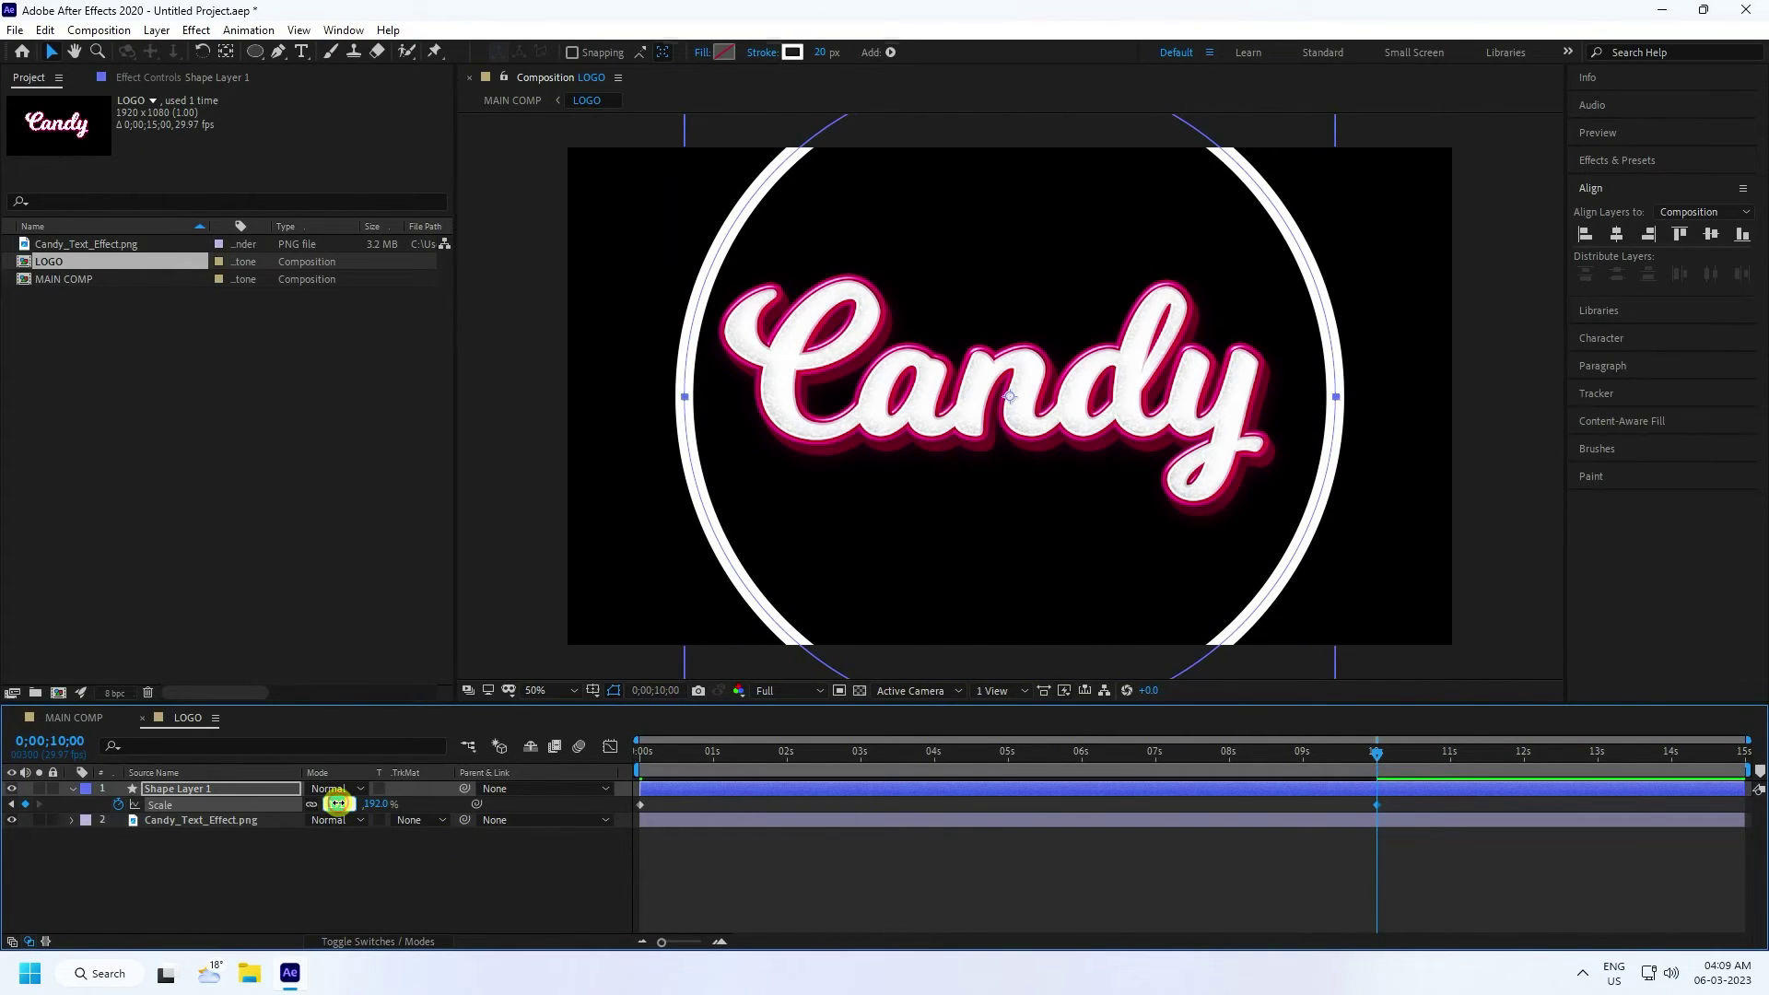
{"action": "type", "text": "00"}
{"action": "key", "text": "Return"}
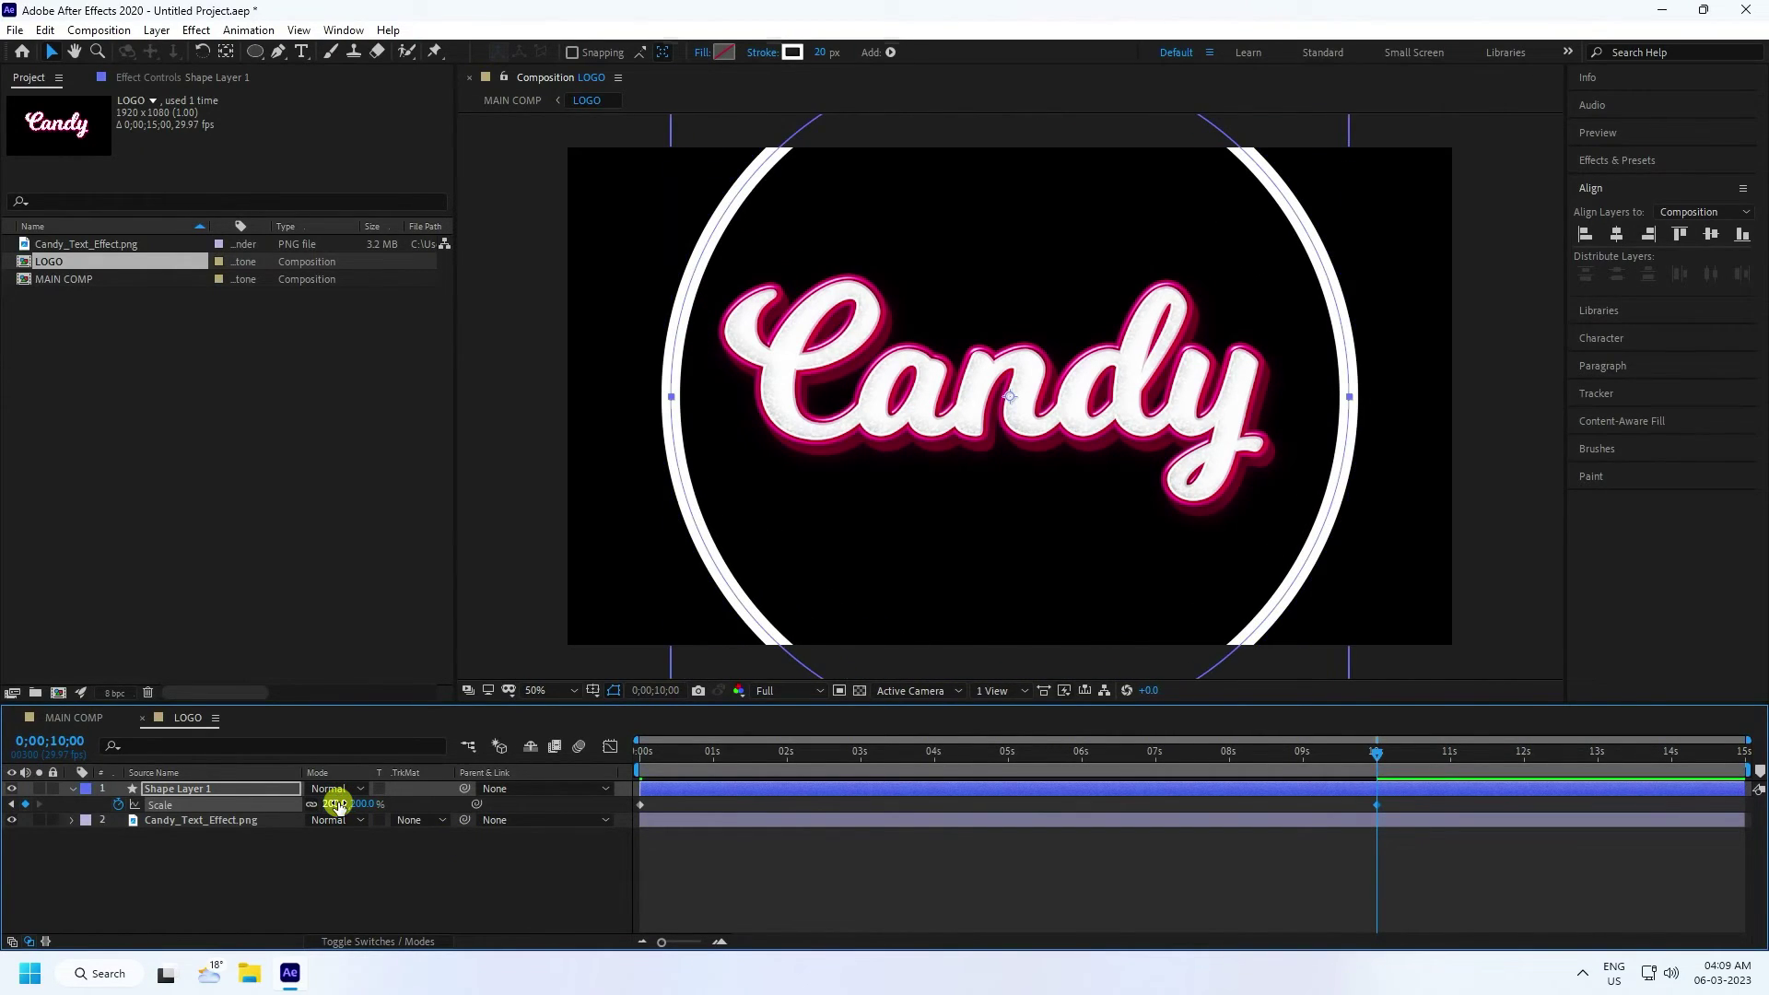
- Preview the circle's scale animation from the start and collapse Shape Layer 1's properties
{"action": "left_click_drag", "start_coordinate": [682, 754], "coordinate": [640, 754]}
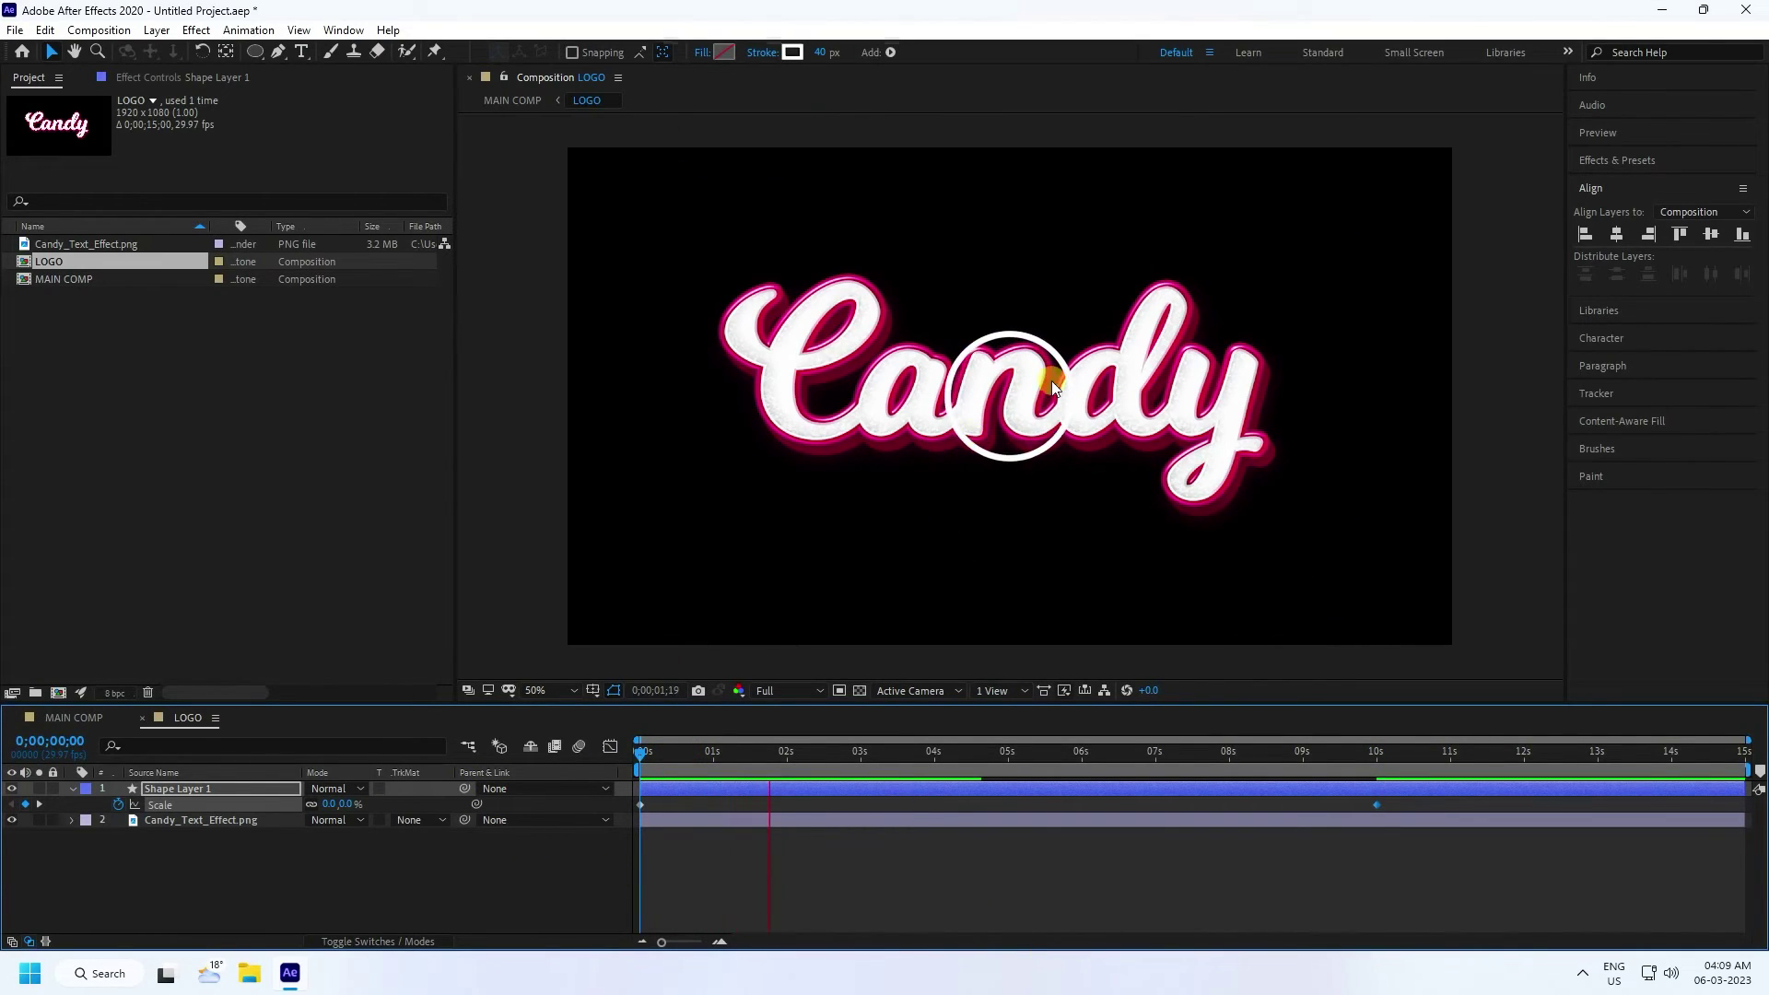
{"action": "key", "text": "space"}
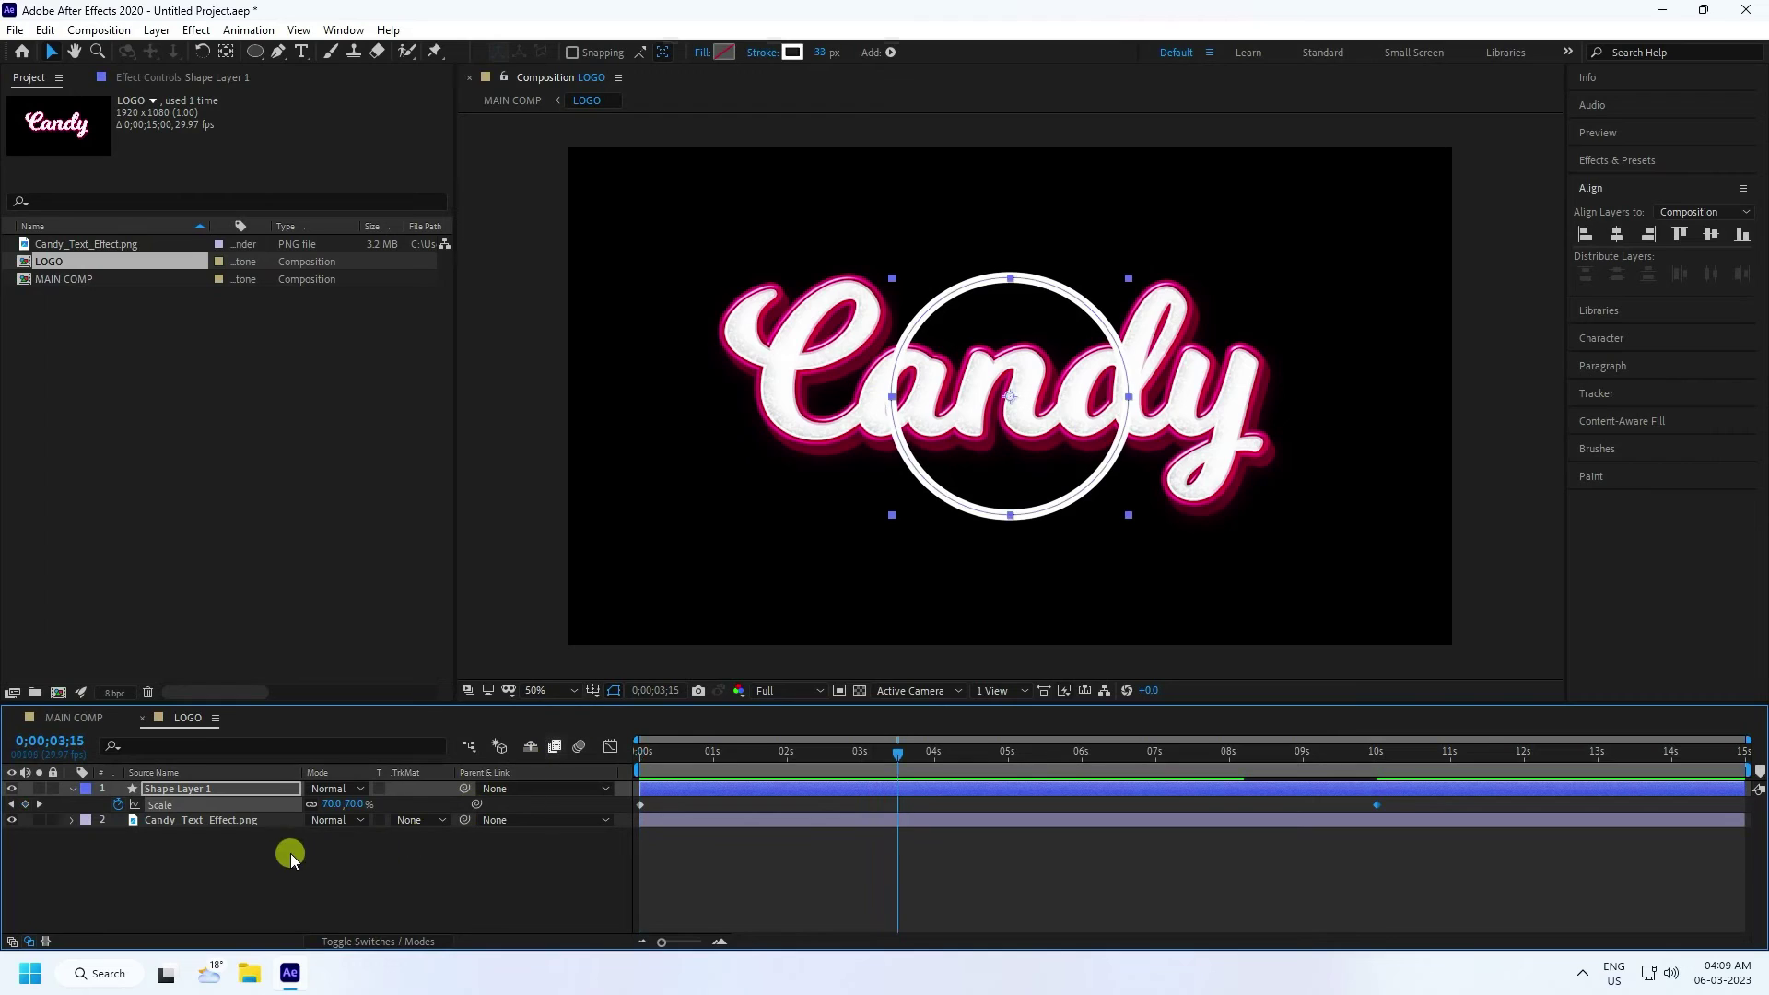
{"action": "left_click", "coordinate": [72, 789]}
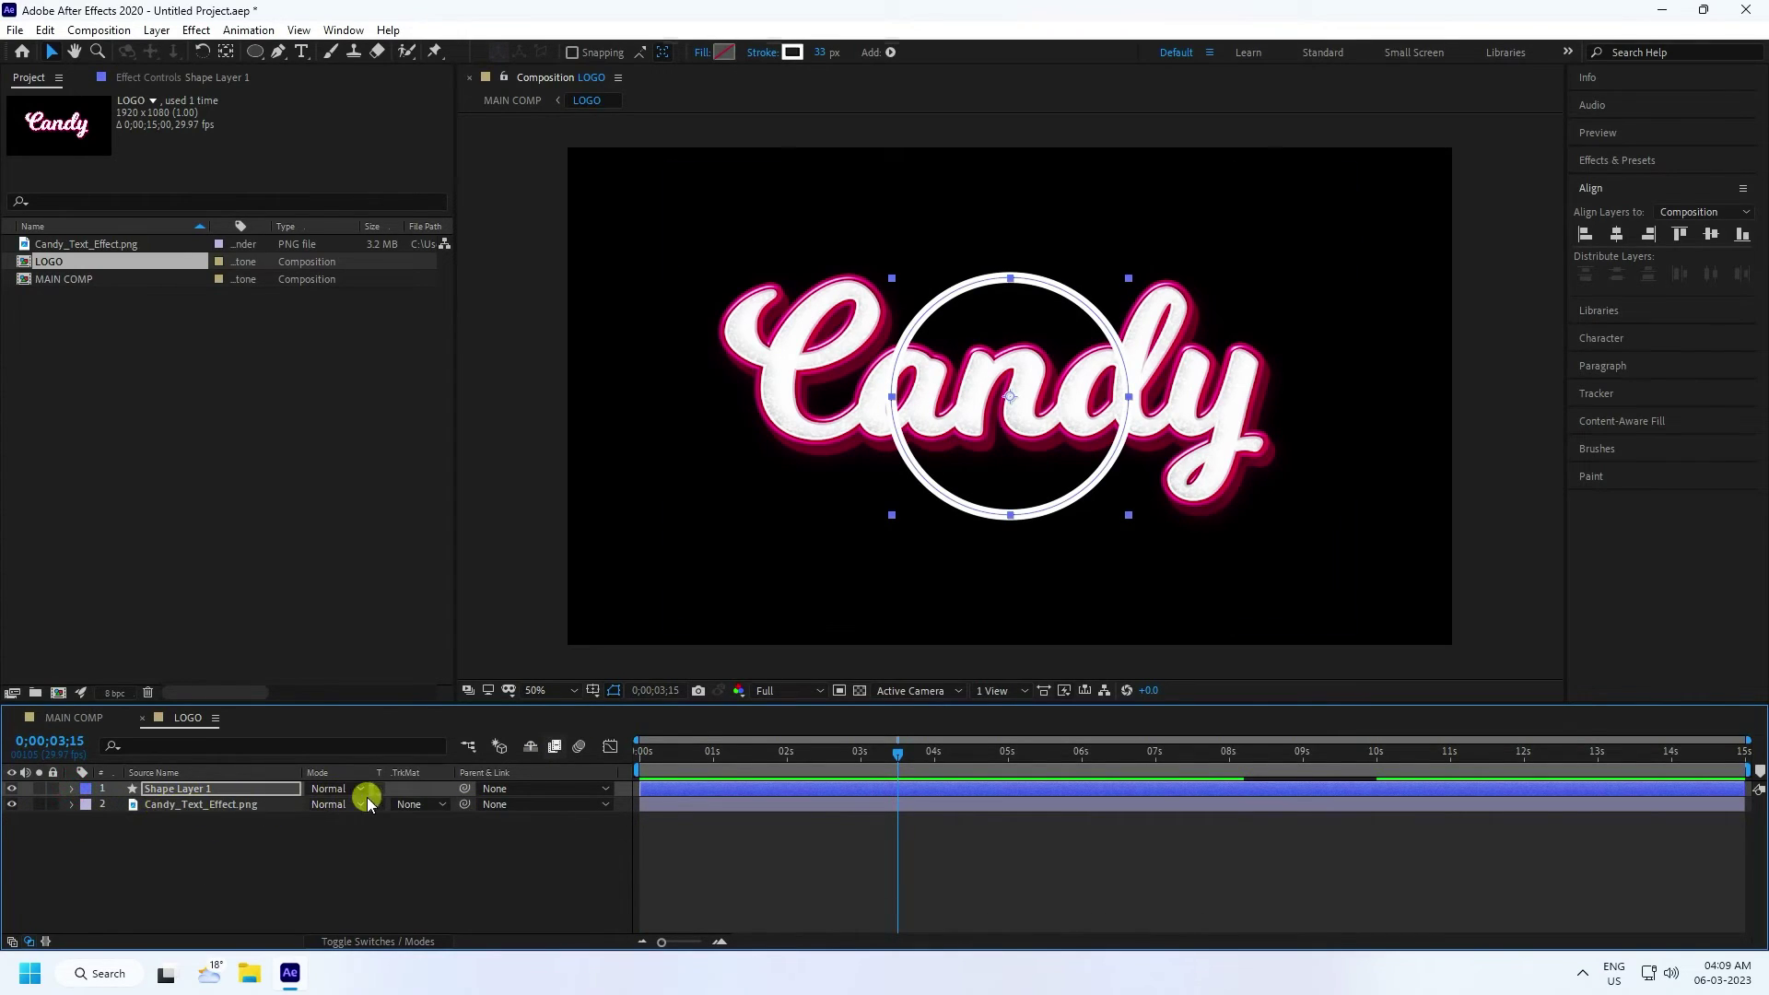
- Set the Candy_Text_Effect.png layer's track matte to Alpha Matte "Shape Layer 1" and preview the reveal from the start
{"action": "left_click", "coordinate": [411, 804]}
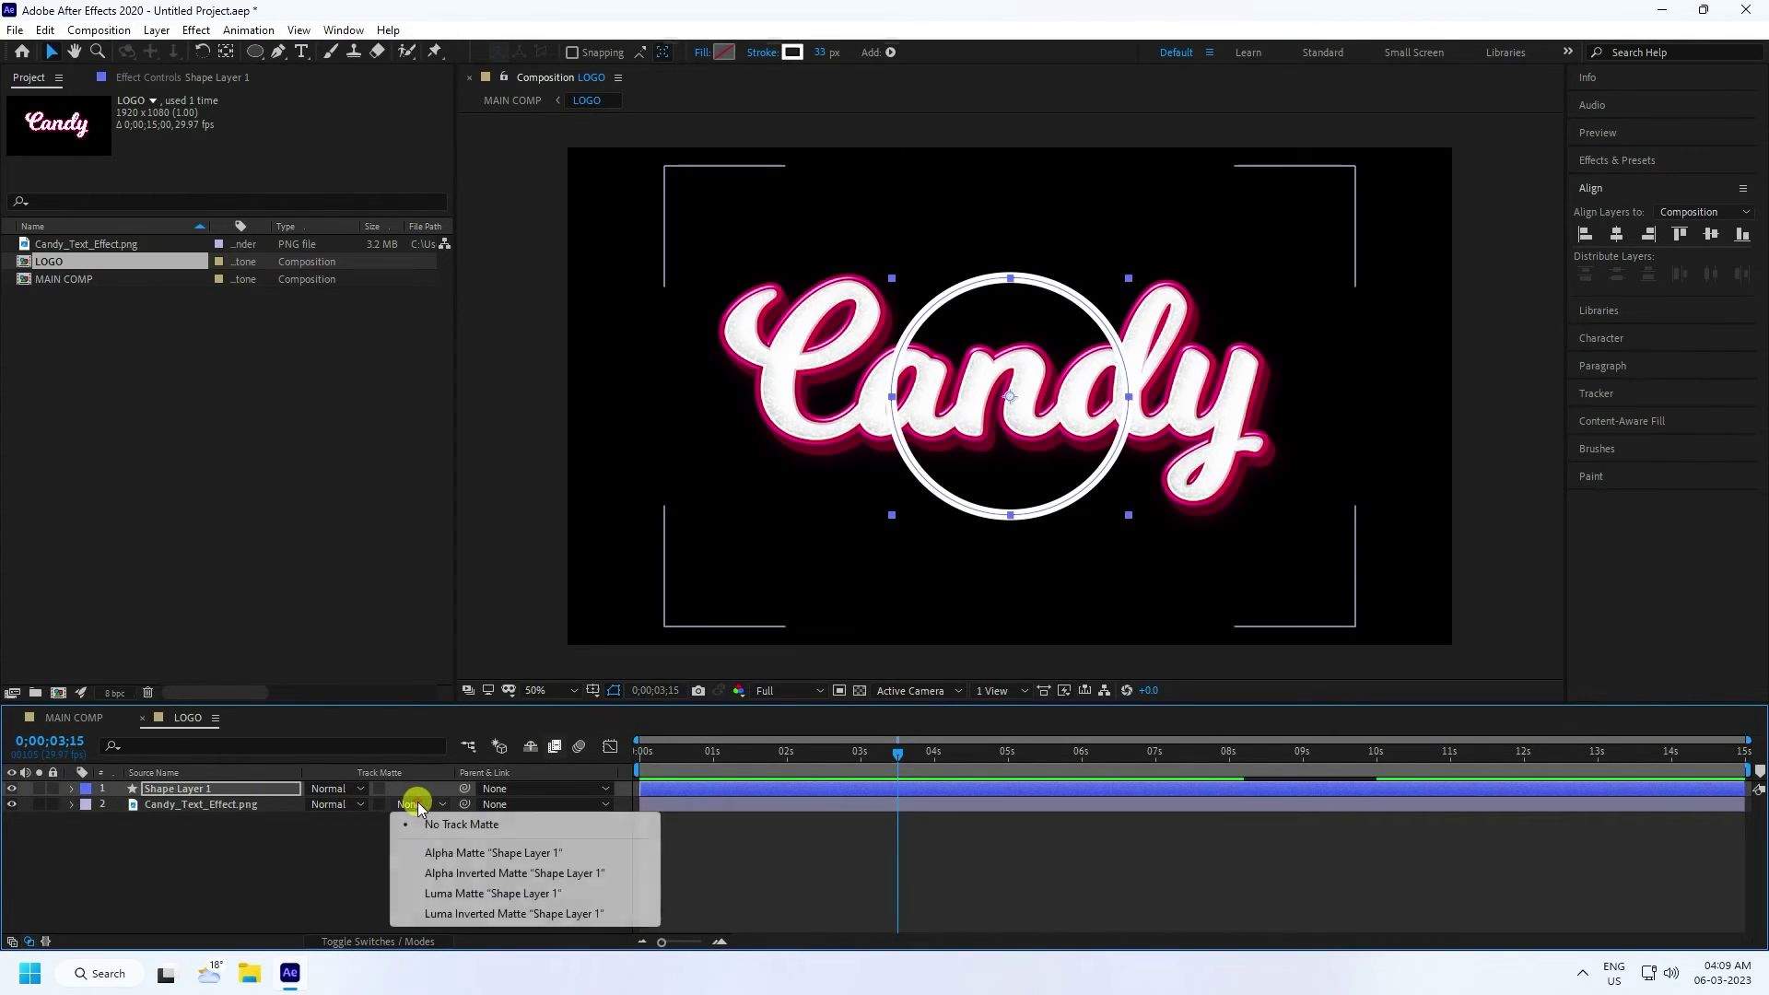
{"action": "left_click", "coordinate": [463, 854]}
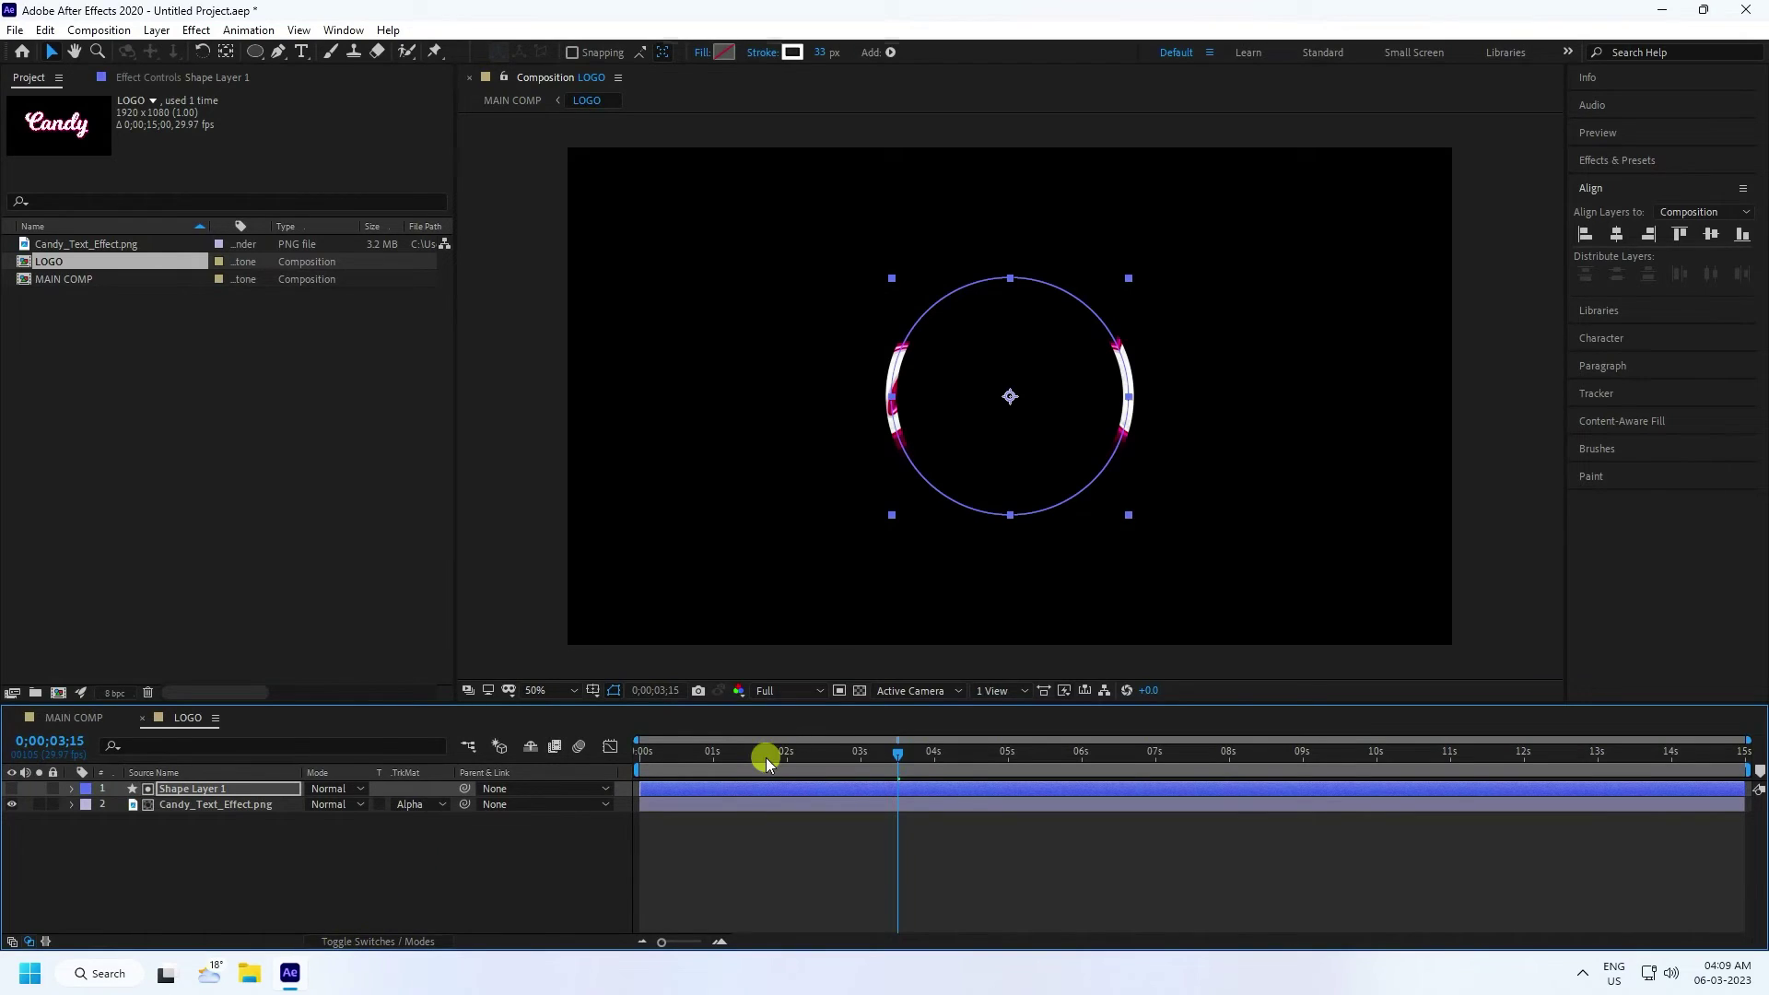
{"action": "key", "text": "Home"}
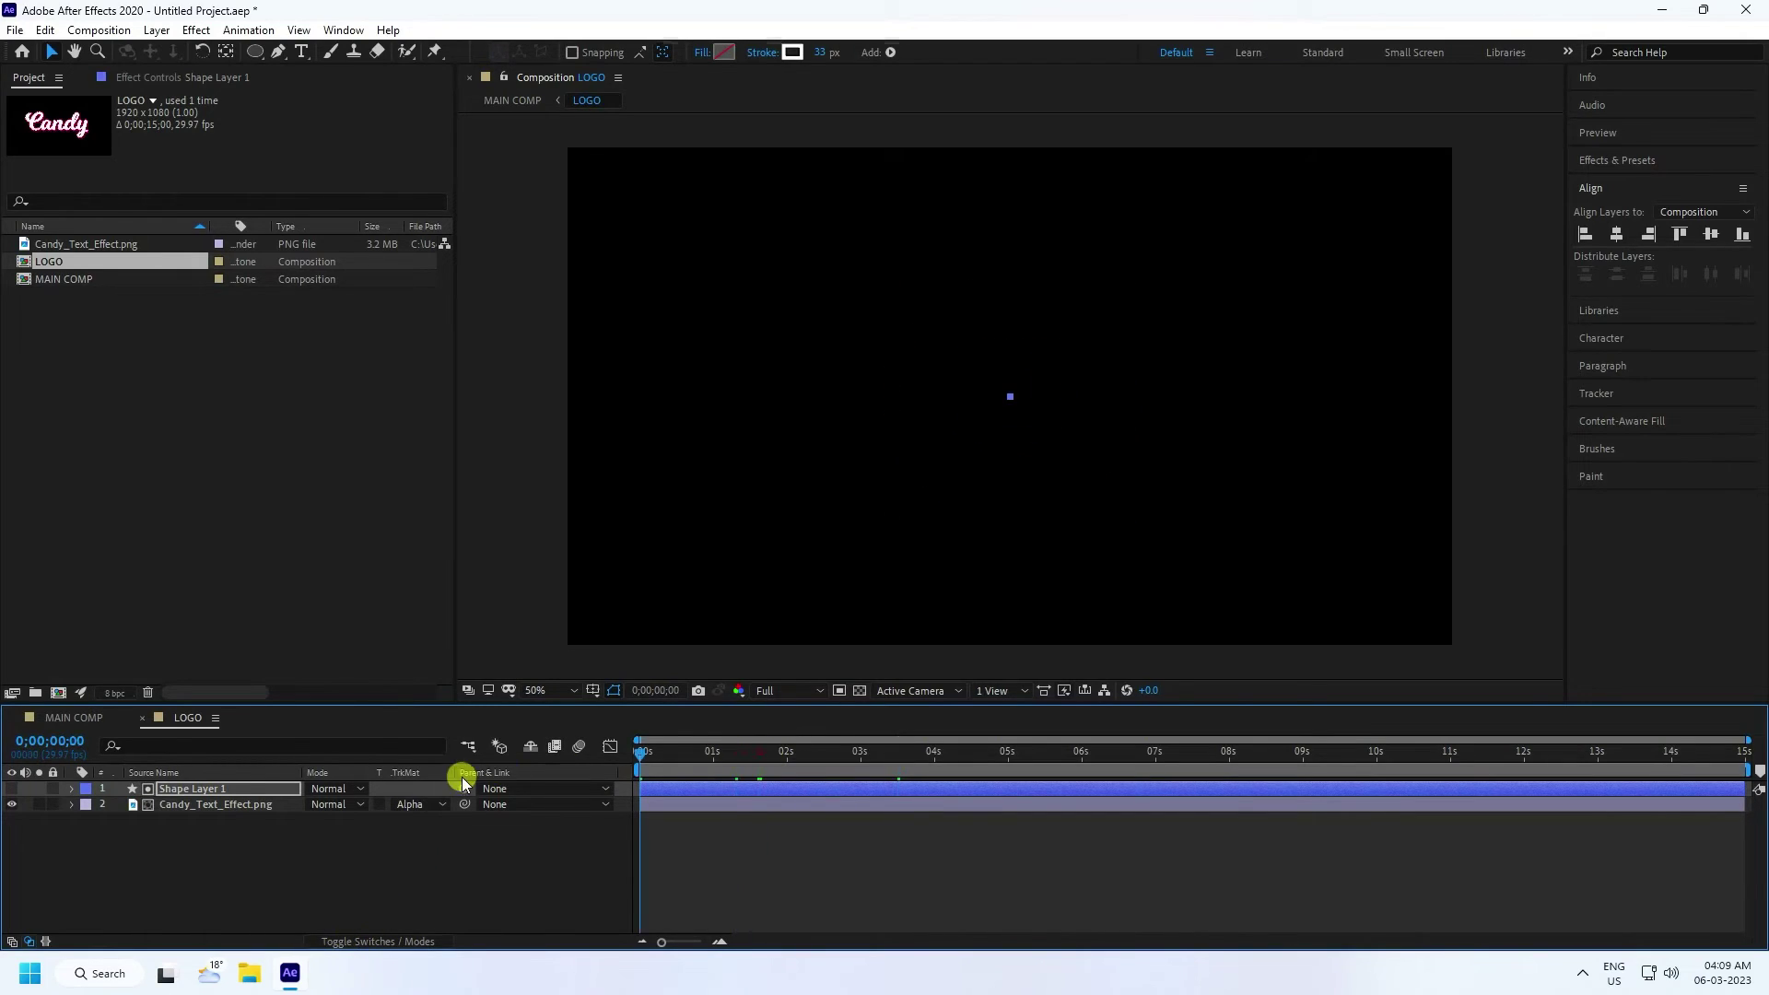
{"action": "key", "text": "space"}
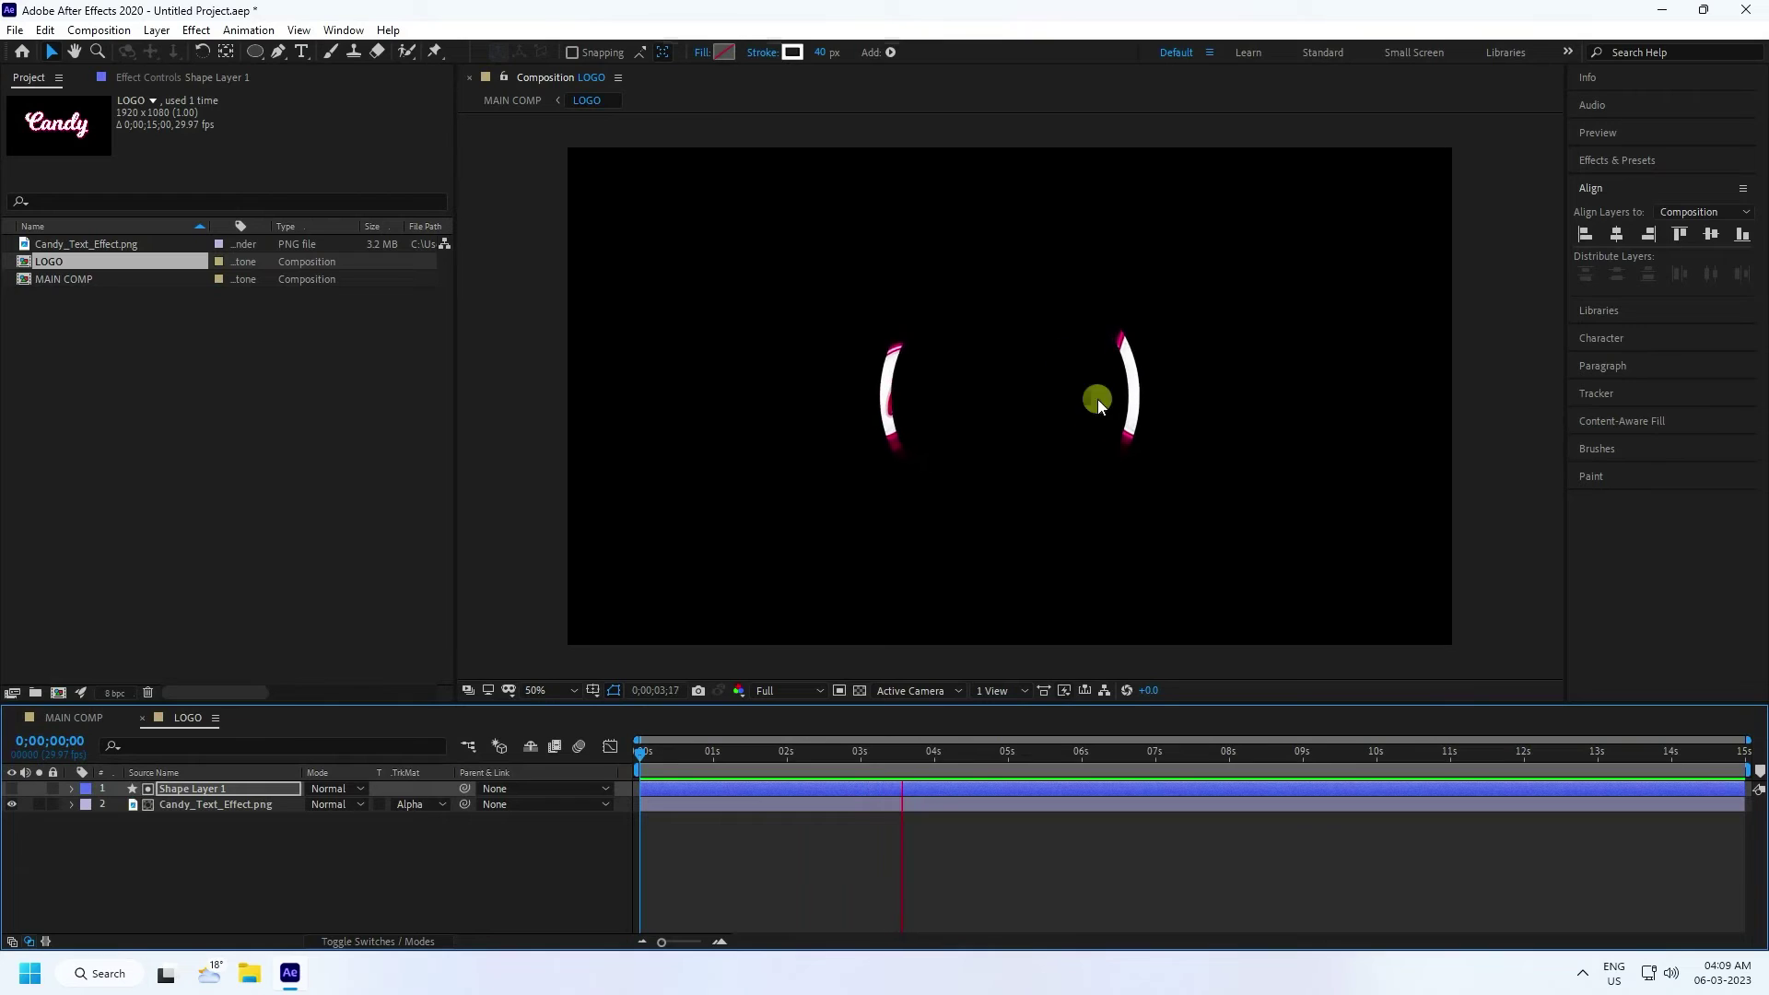
{"action": "key", "text": "space"}
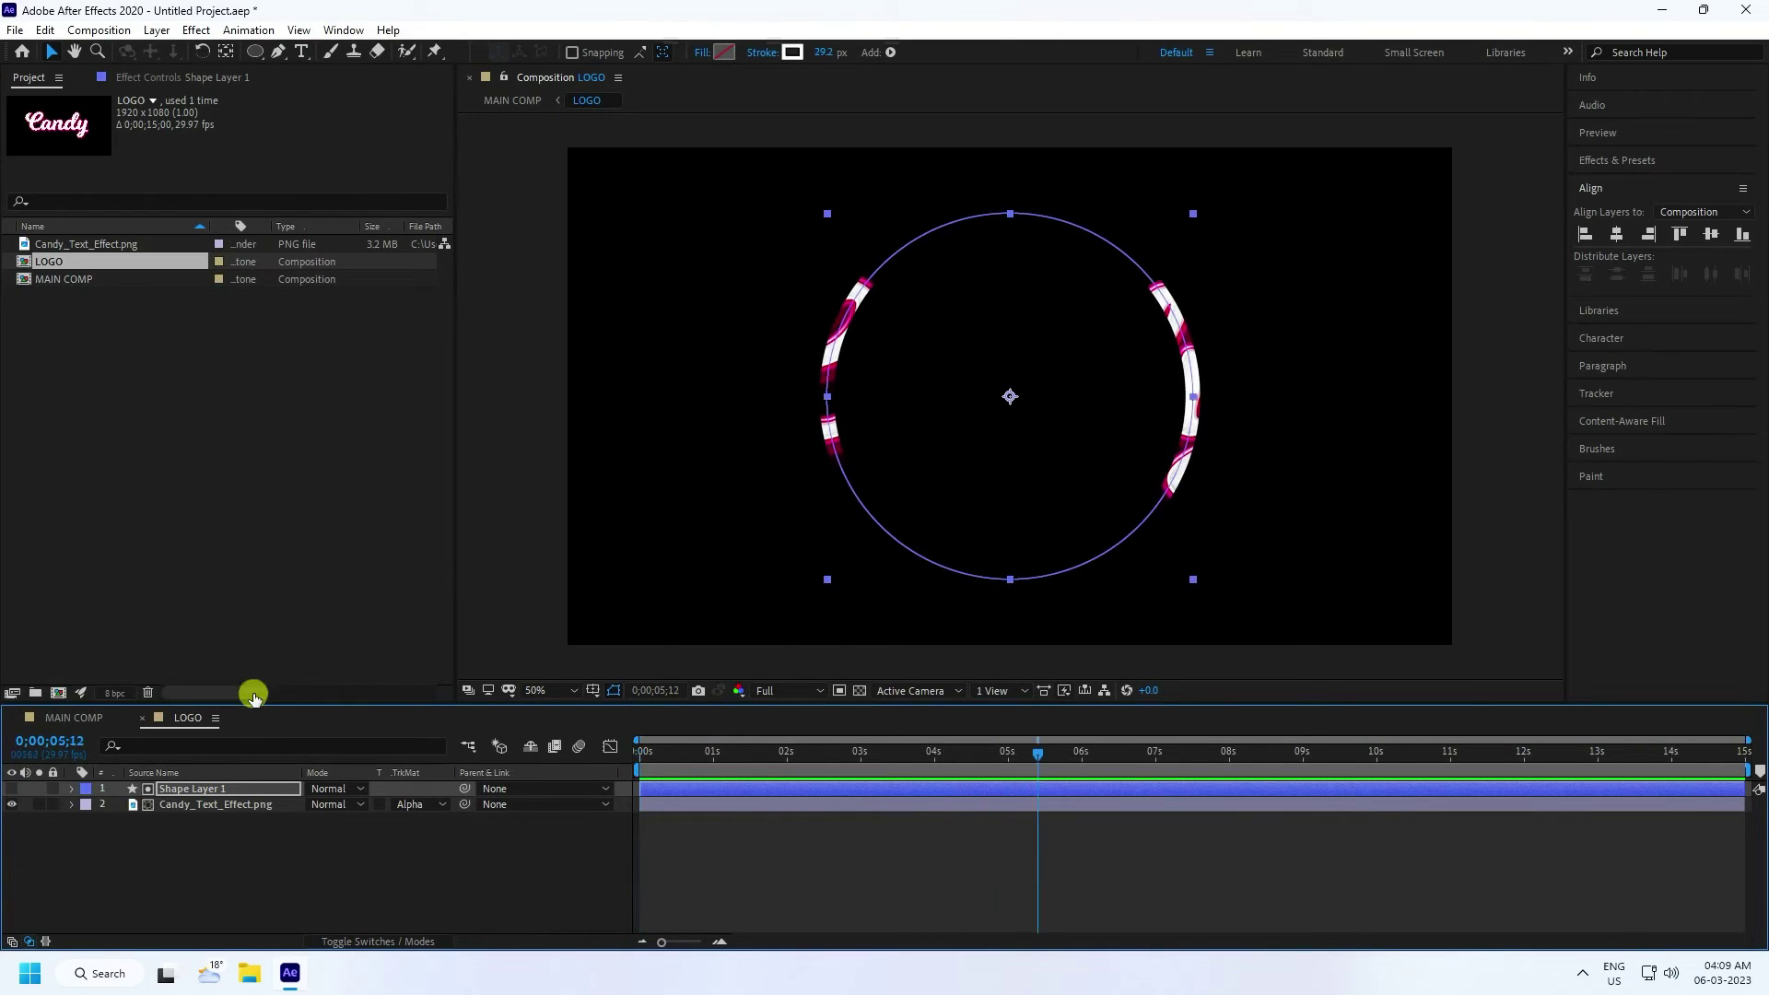
- Make the LOGO layer in MAIN COMP a 3D layer and deselect it
{"action": "left_click", "coordinate": [70, 719]}
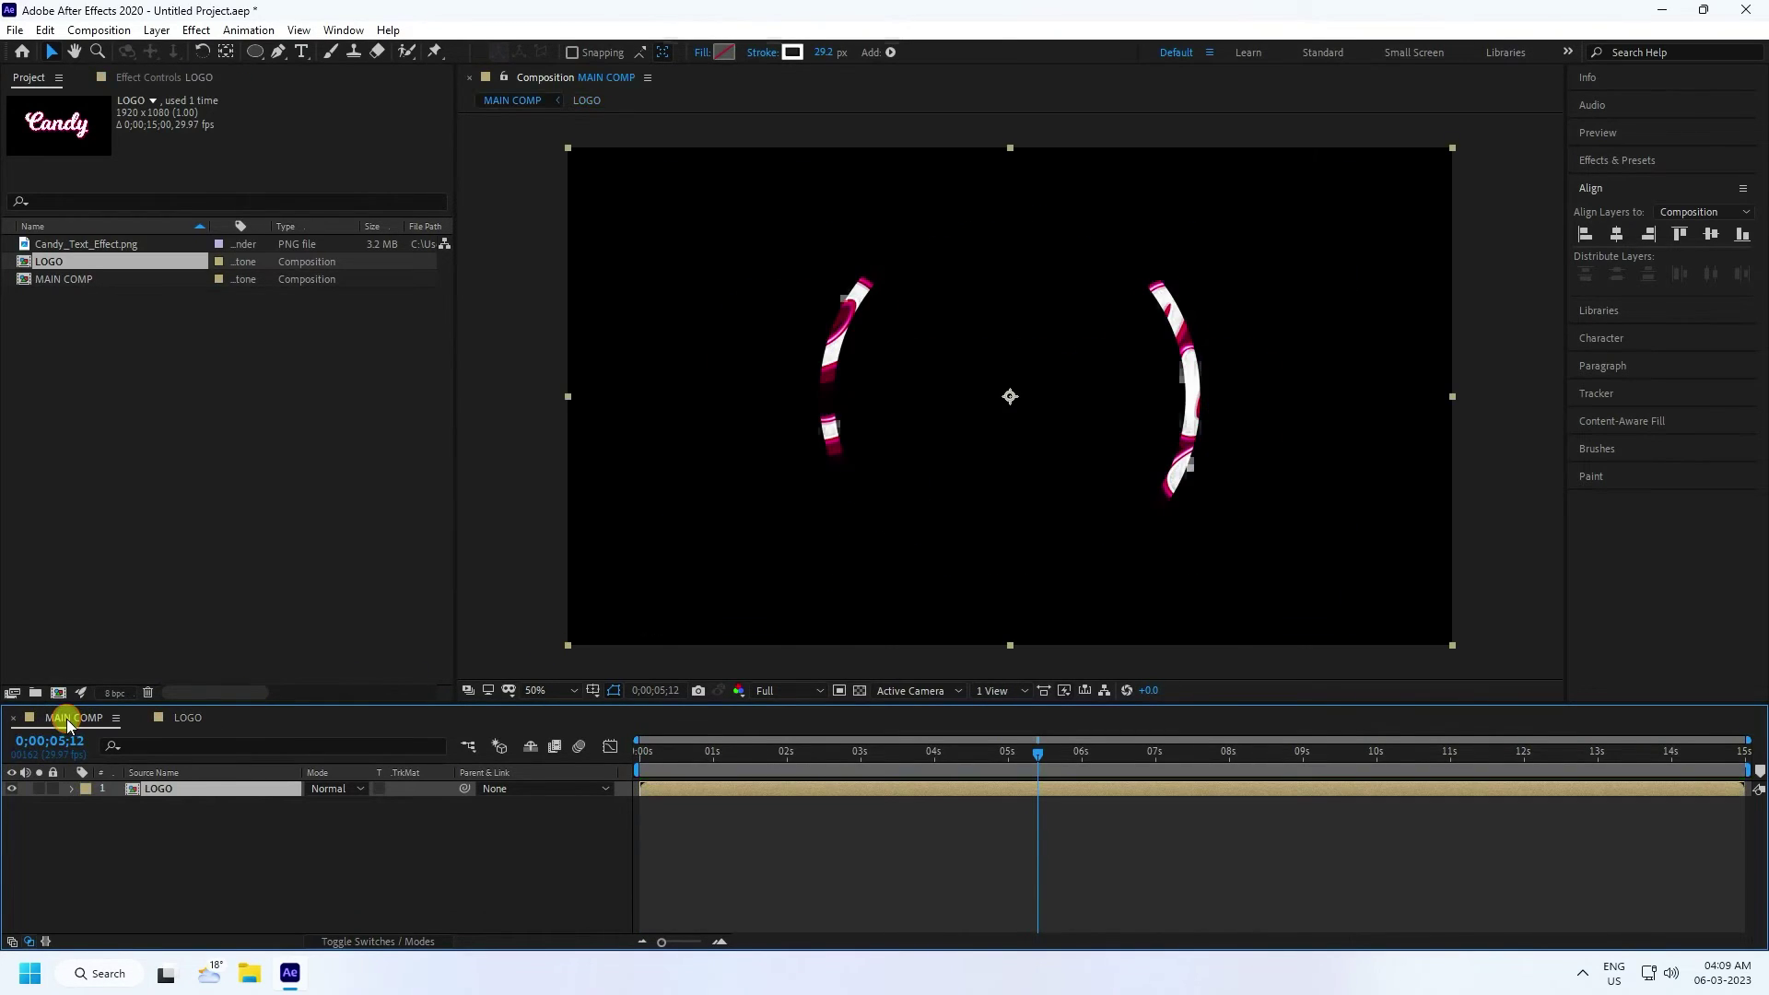
{"action": "left_click", "coordinate": [336, 941]}
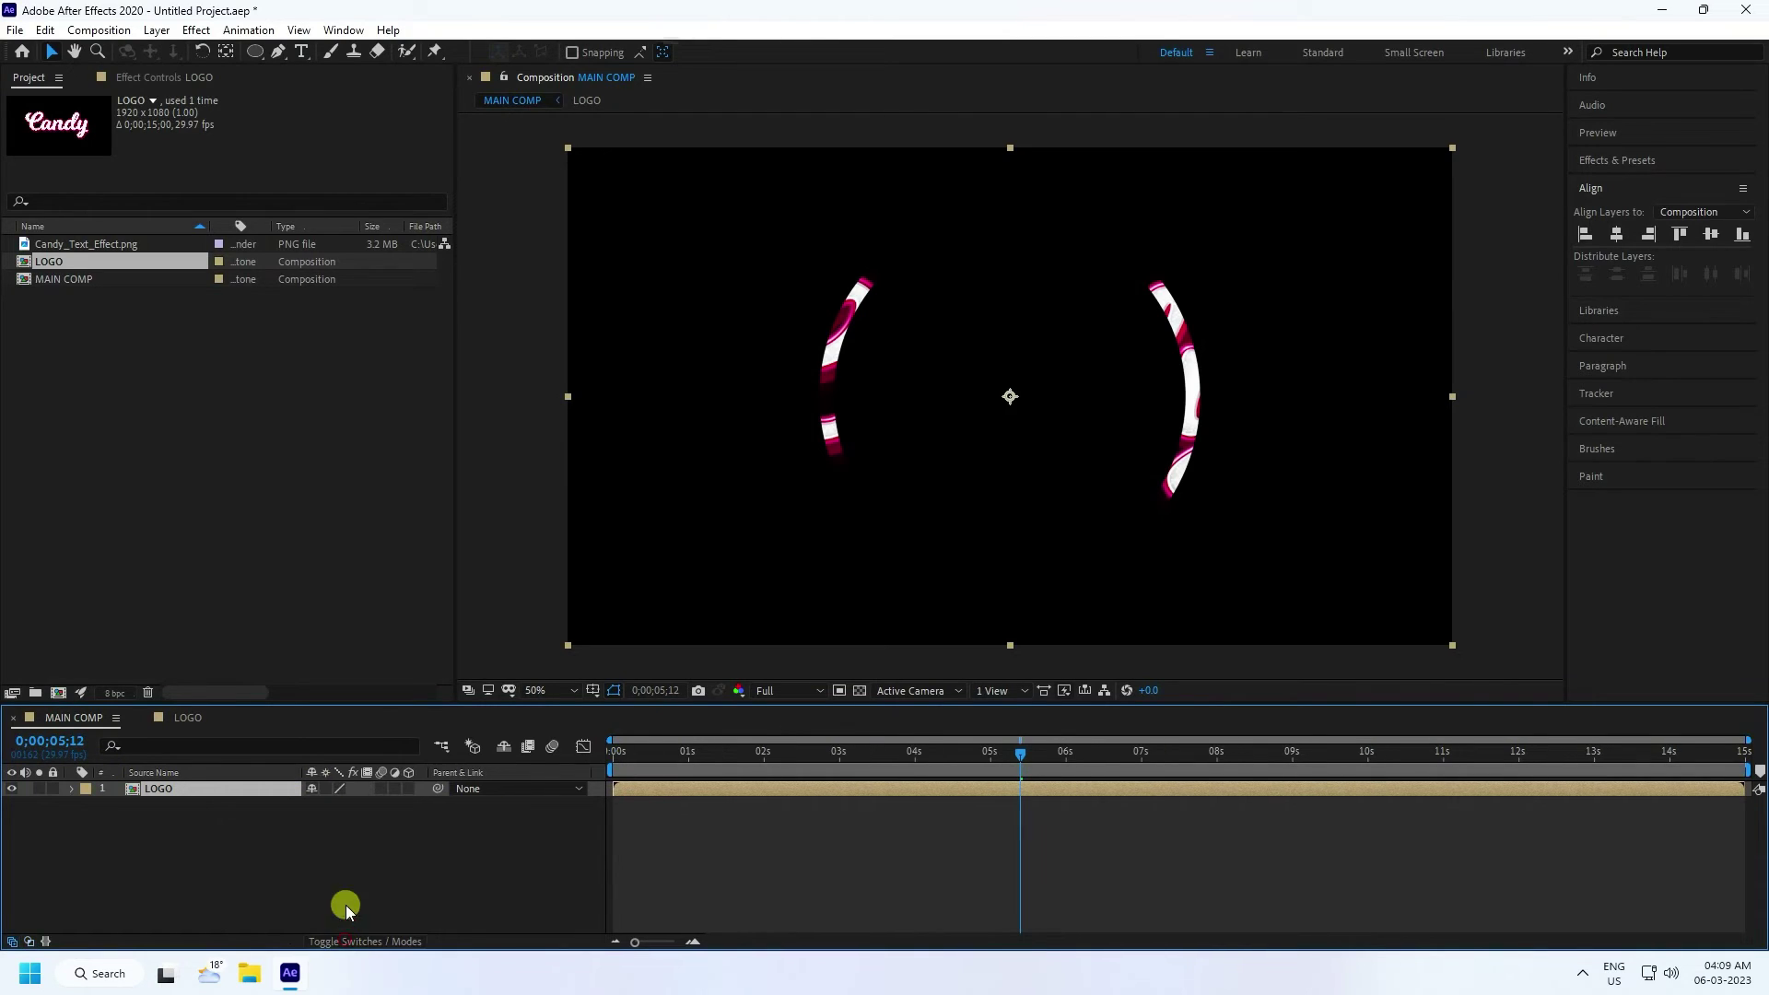
{"action": "left_click", "coordinate": [410, 788]}
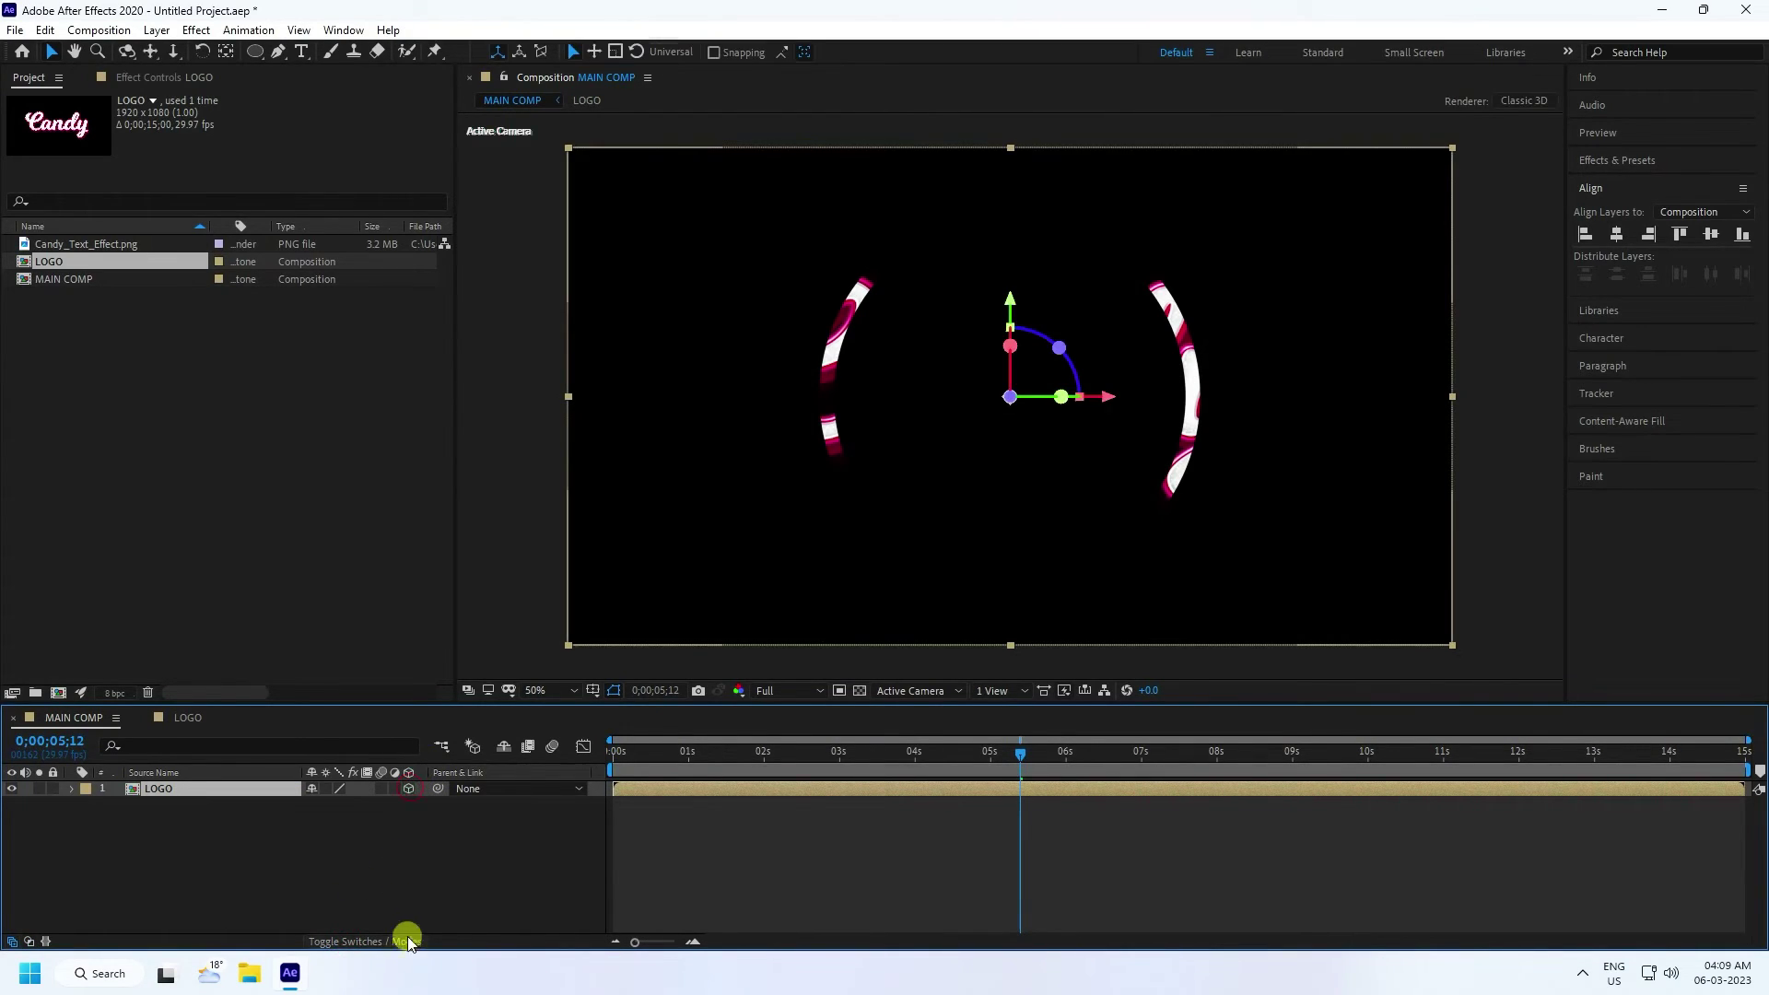
{"action": "left_click", "coordinate": [136, 872]}
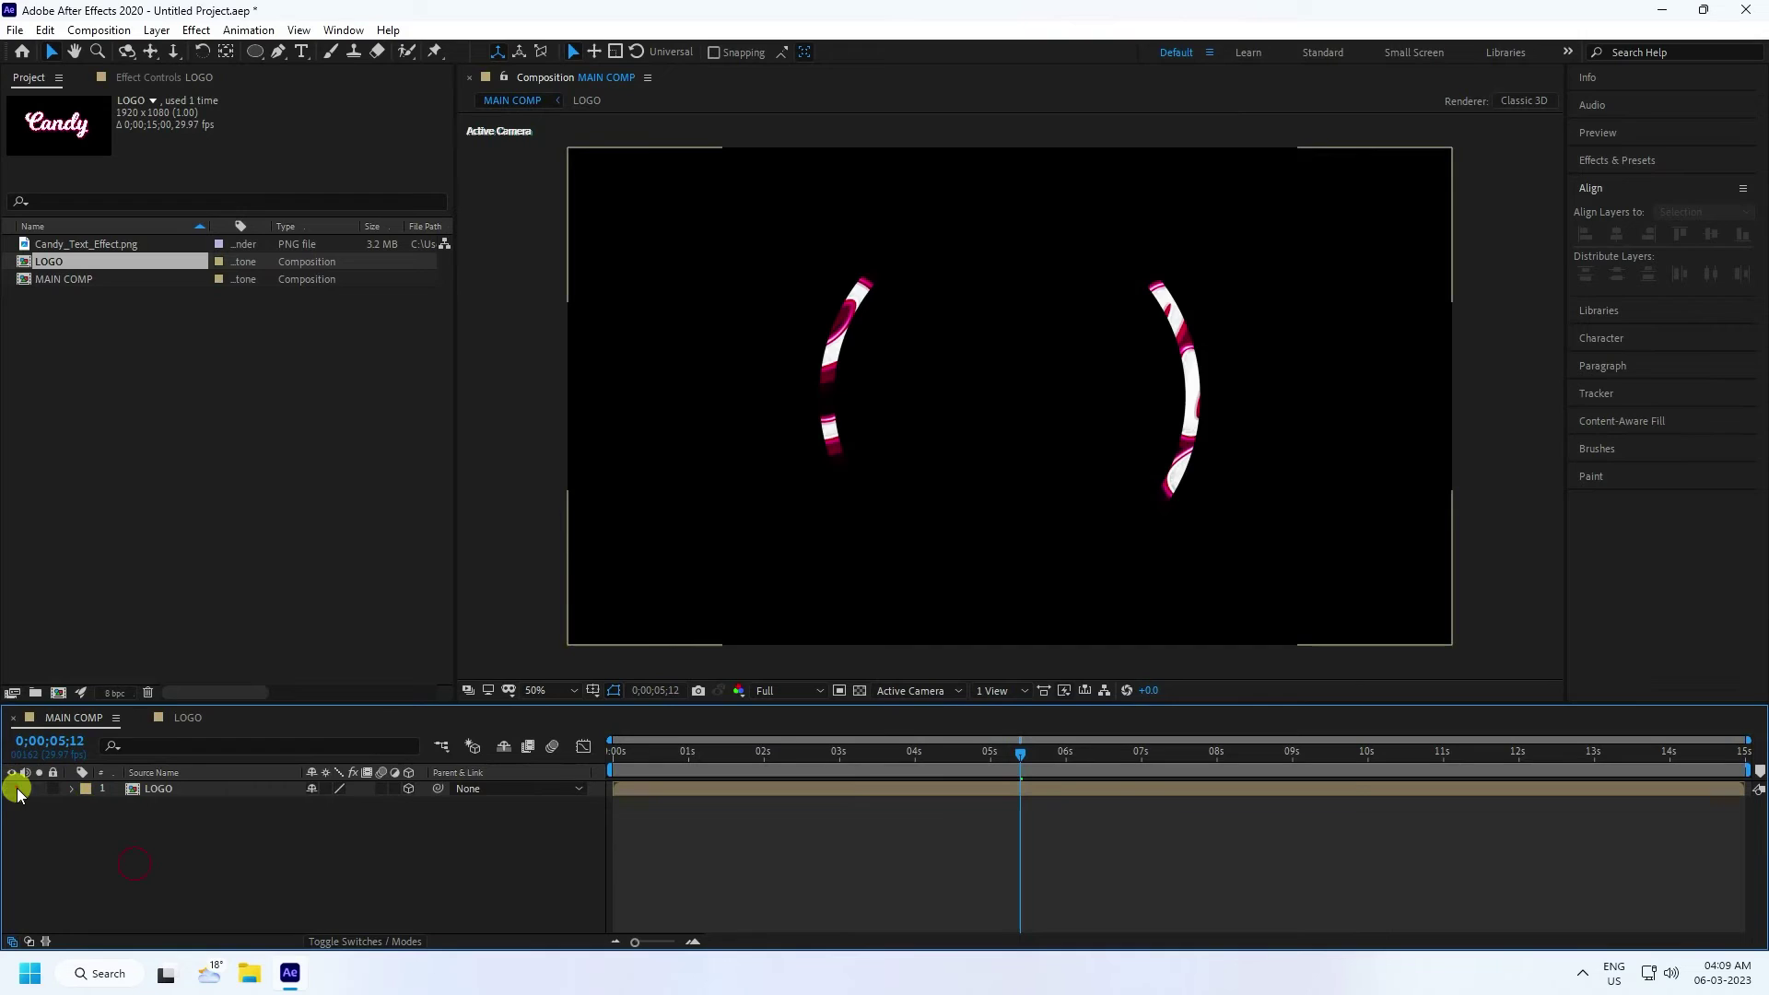
- Hide the LOGO layer and create a new solid named PARTICLES in MAIN COMP
{"action": "left_click", "coordinate": [13, 788]}
{"action": "right_click", "coordinate": [114, 837]}
{"action": "mouse_move", "coordinate": [181, 636]}
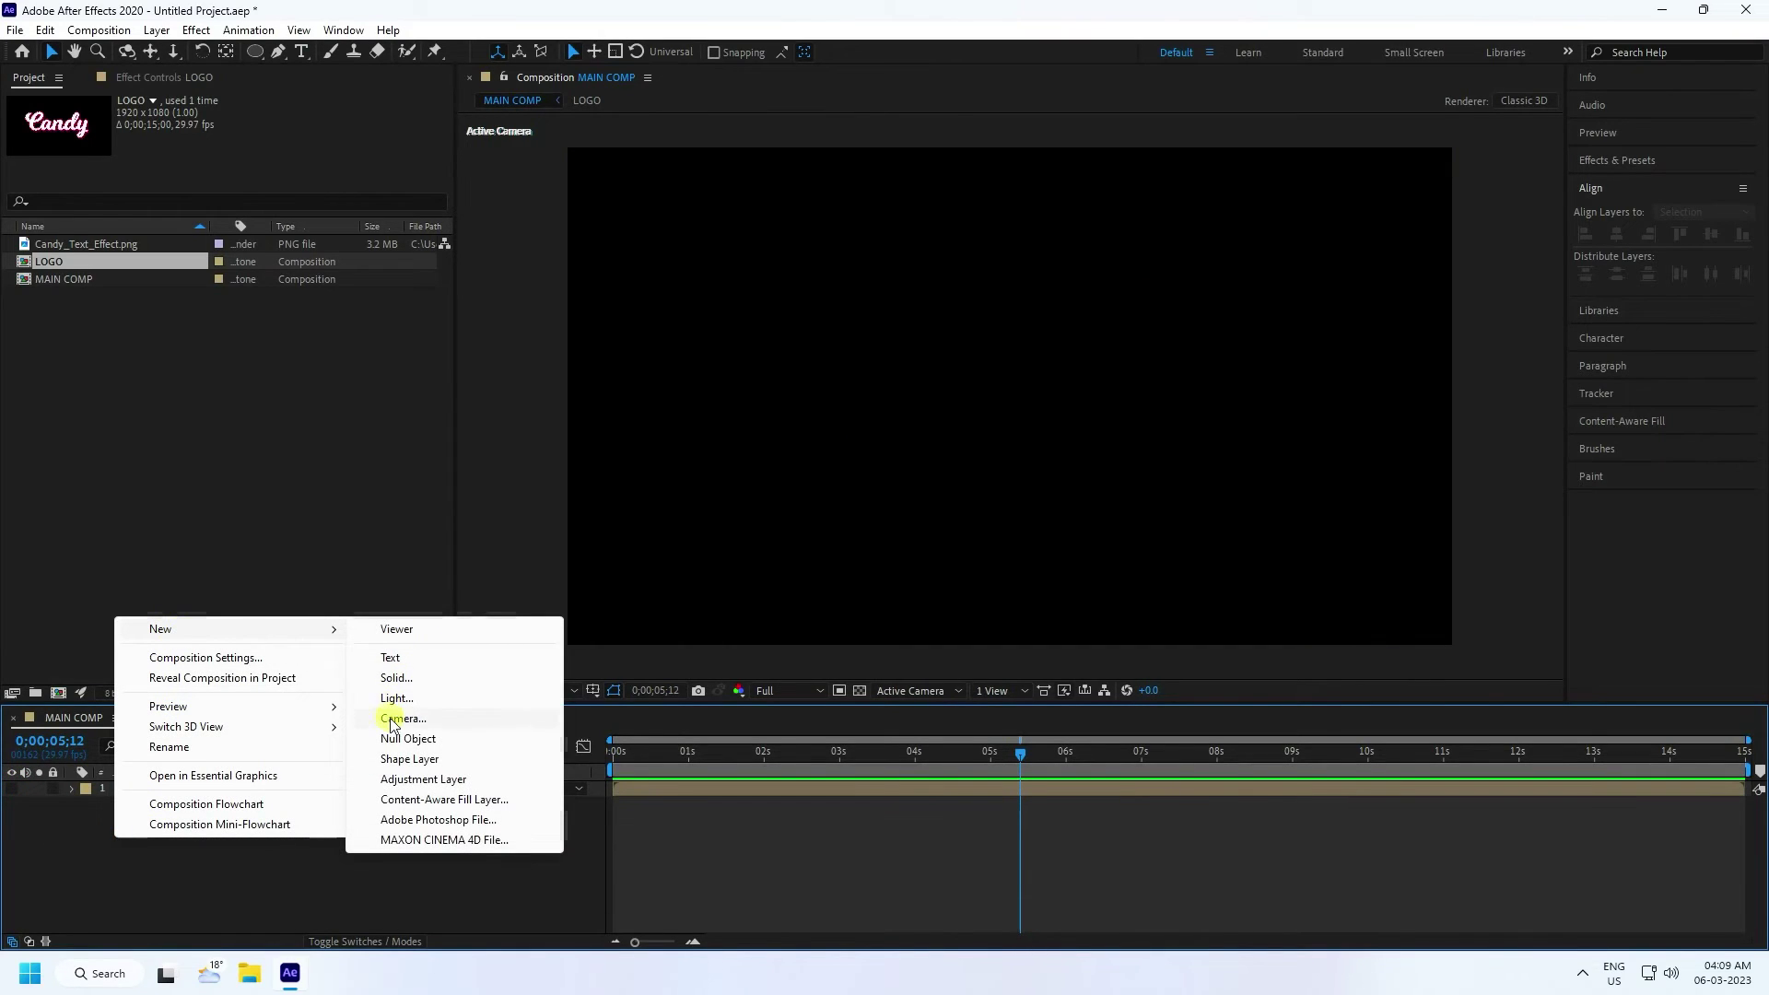
{"action": "left_click", "coordinate": [396, 678]}
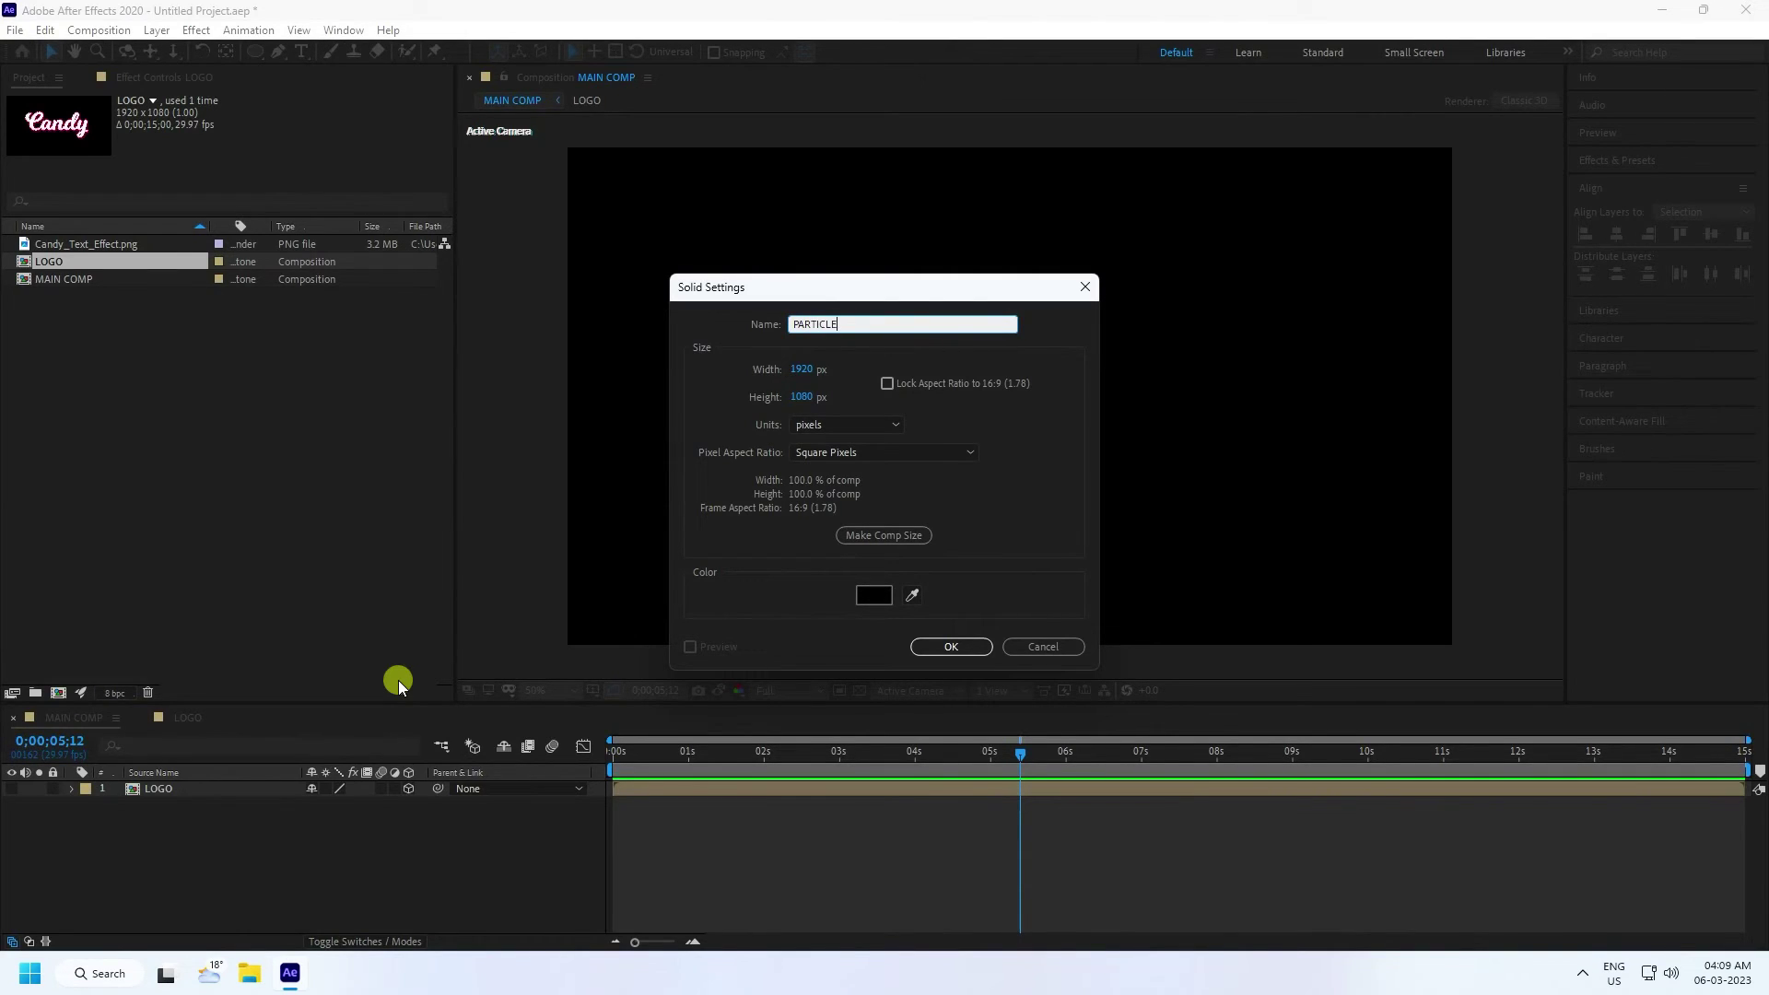
{"action": "left_click", "coordinate": [950, 645]}
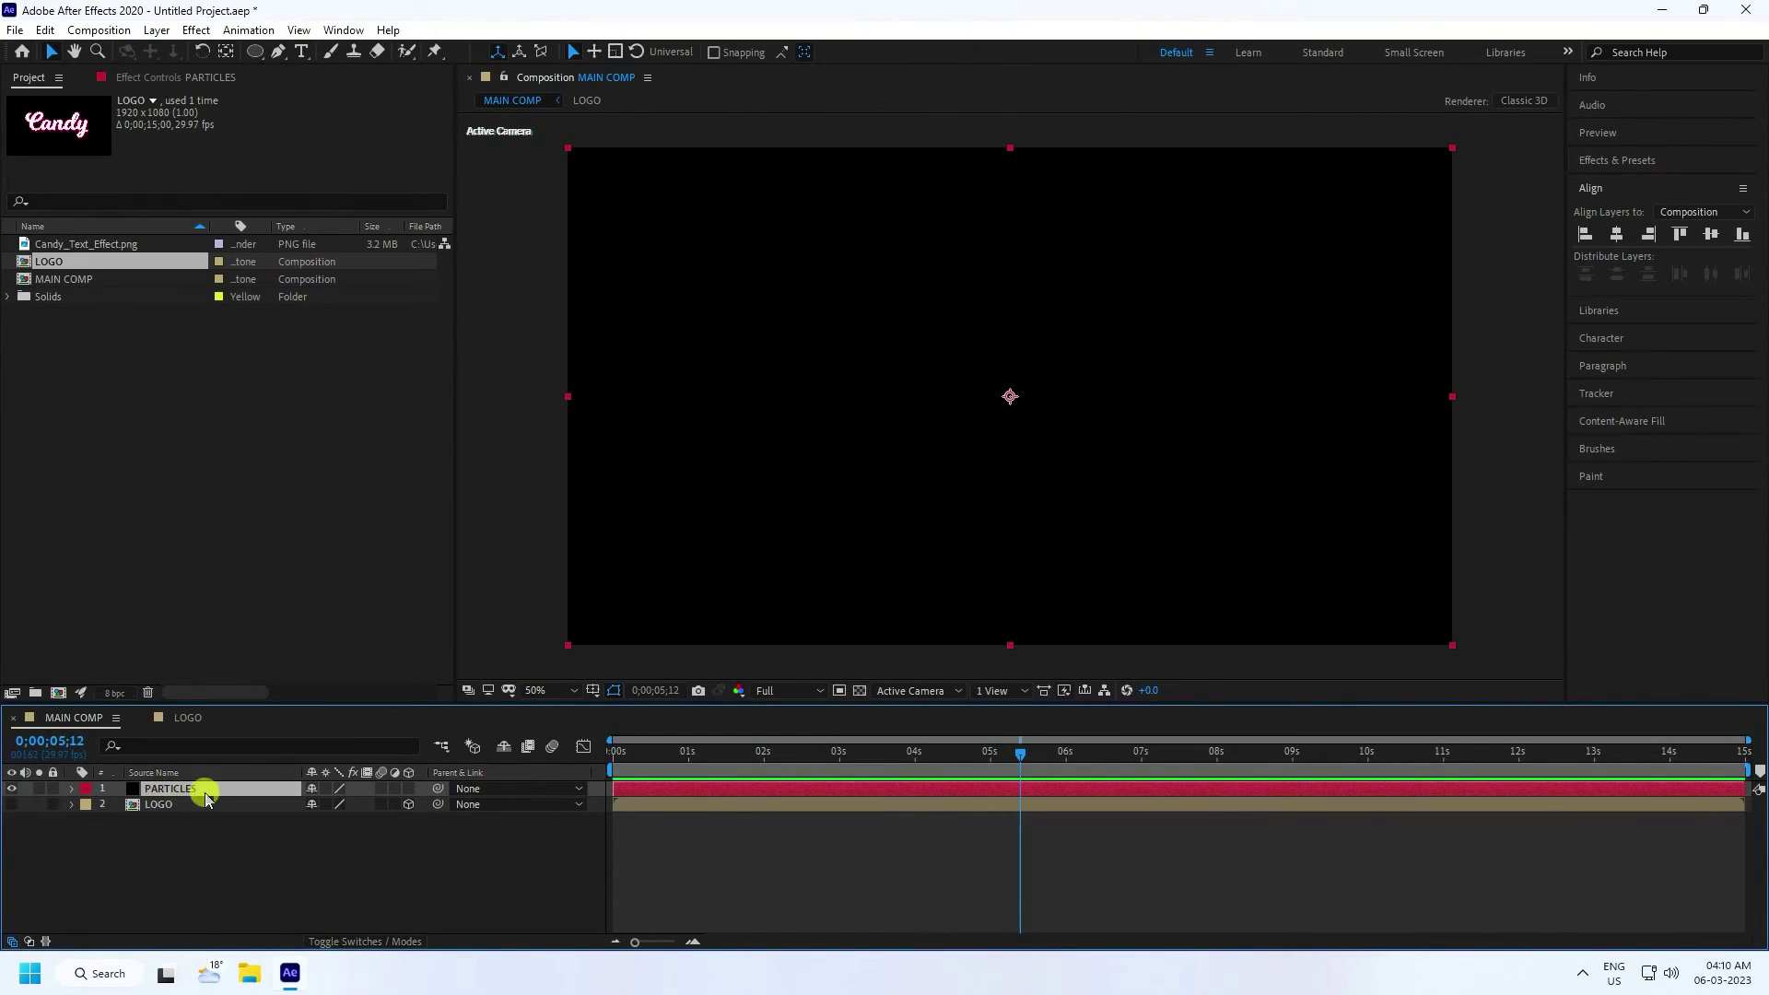
- Apply the RG Trapcode Particular effect to the PARTICLES solid
{"action": "left_click", "coordinate": [196, 29]}
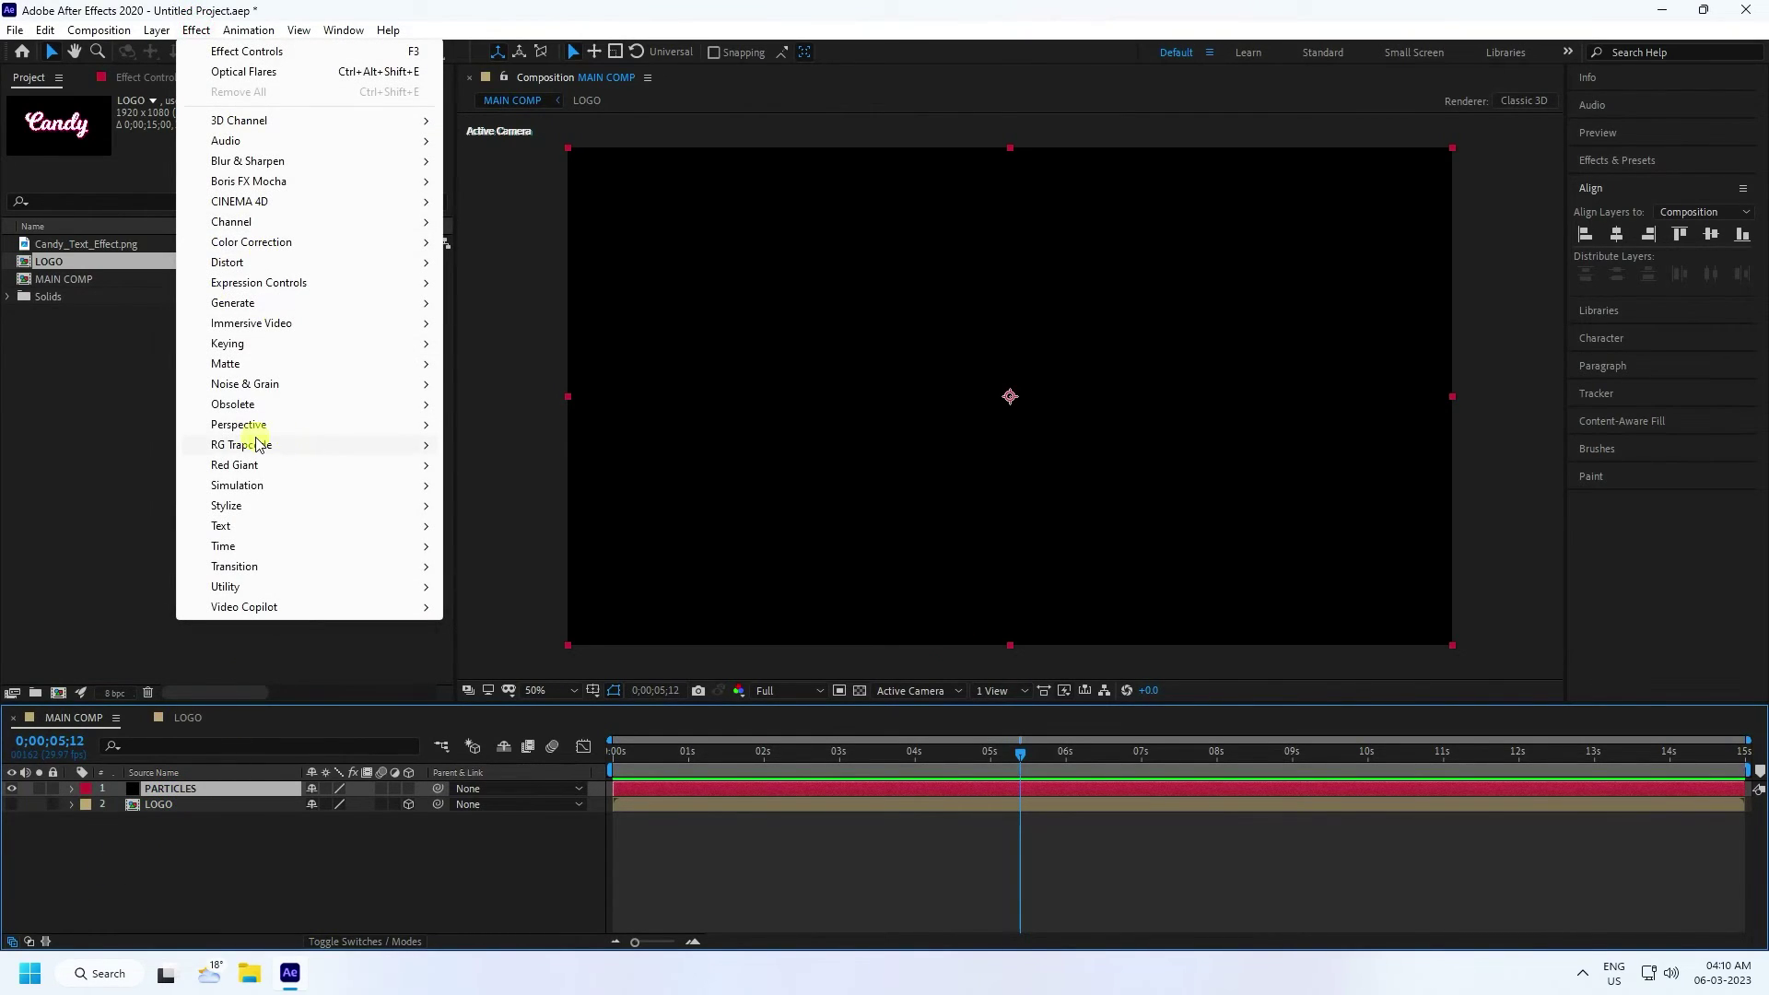
{"action": "mouse_move", "coordinate": [258, 444]}
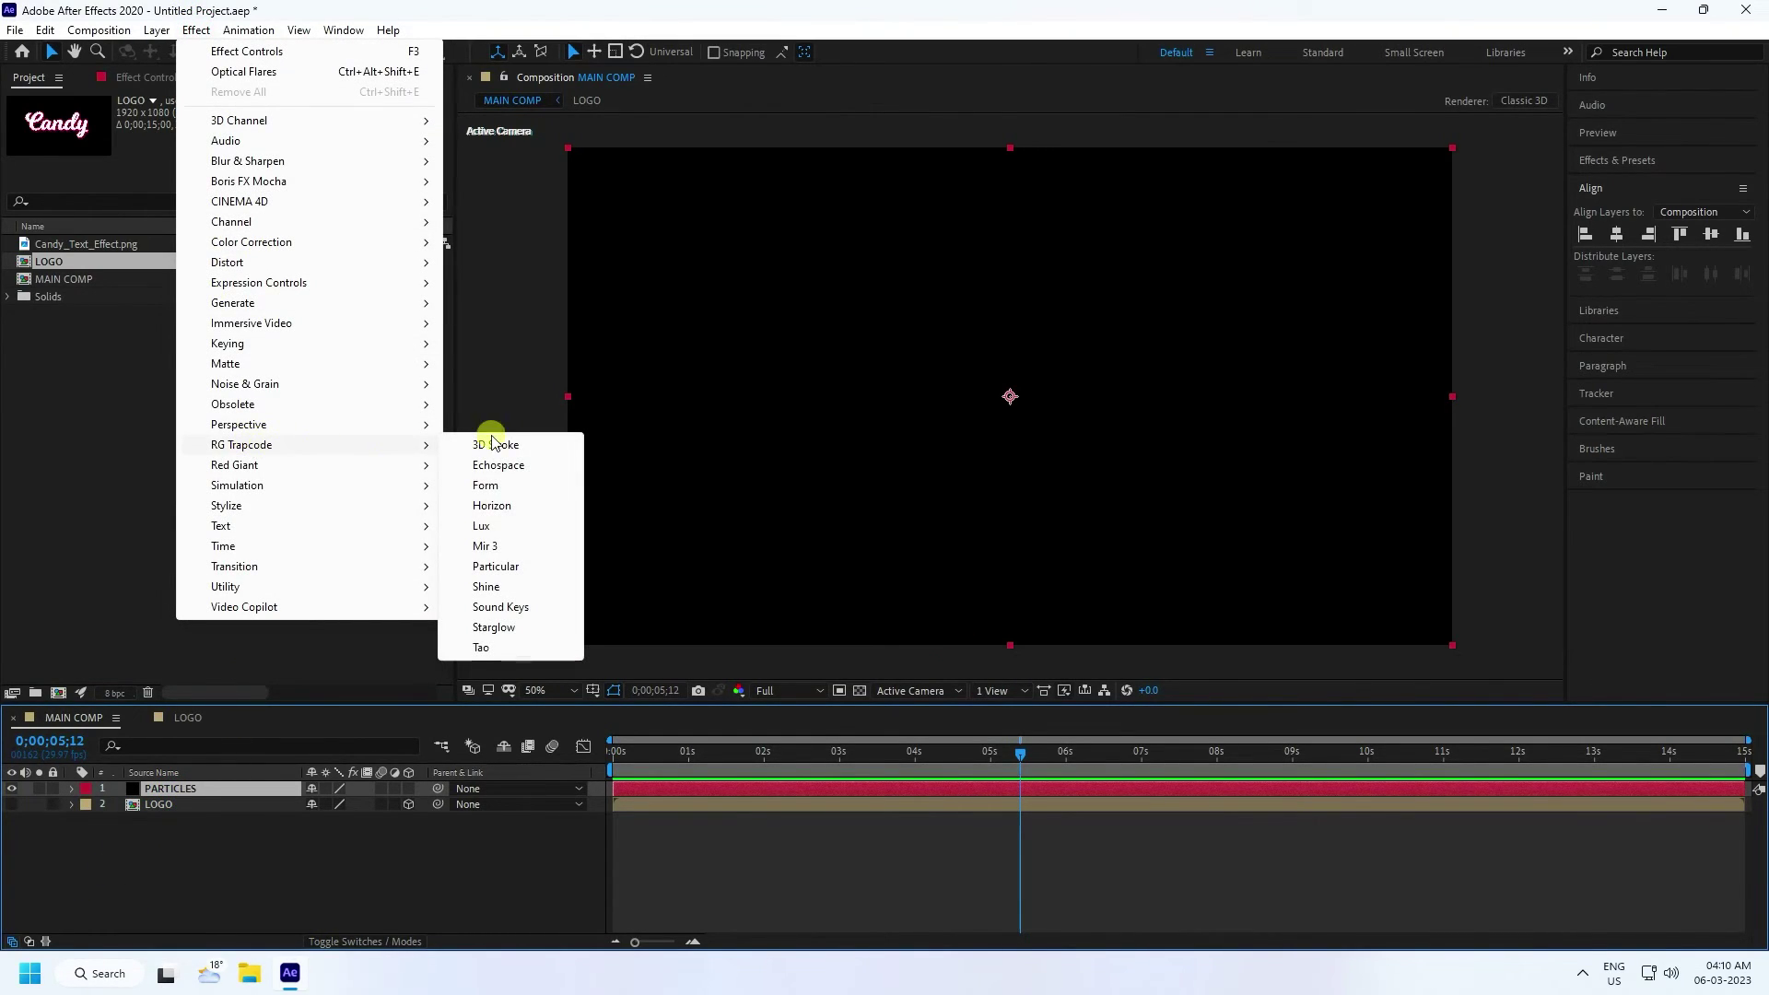
{"action": "left_click", "coordinate": [488, 566]}
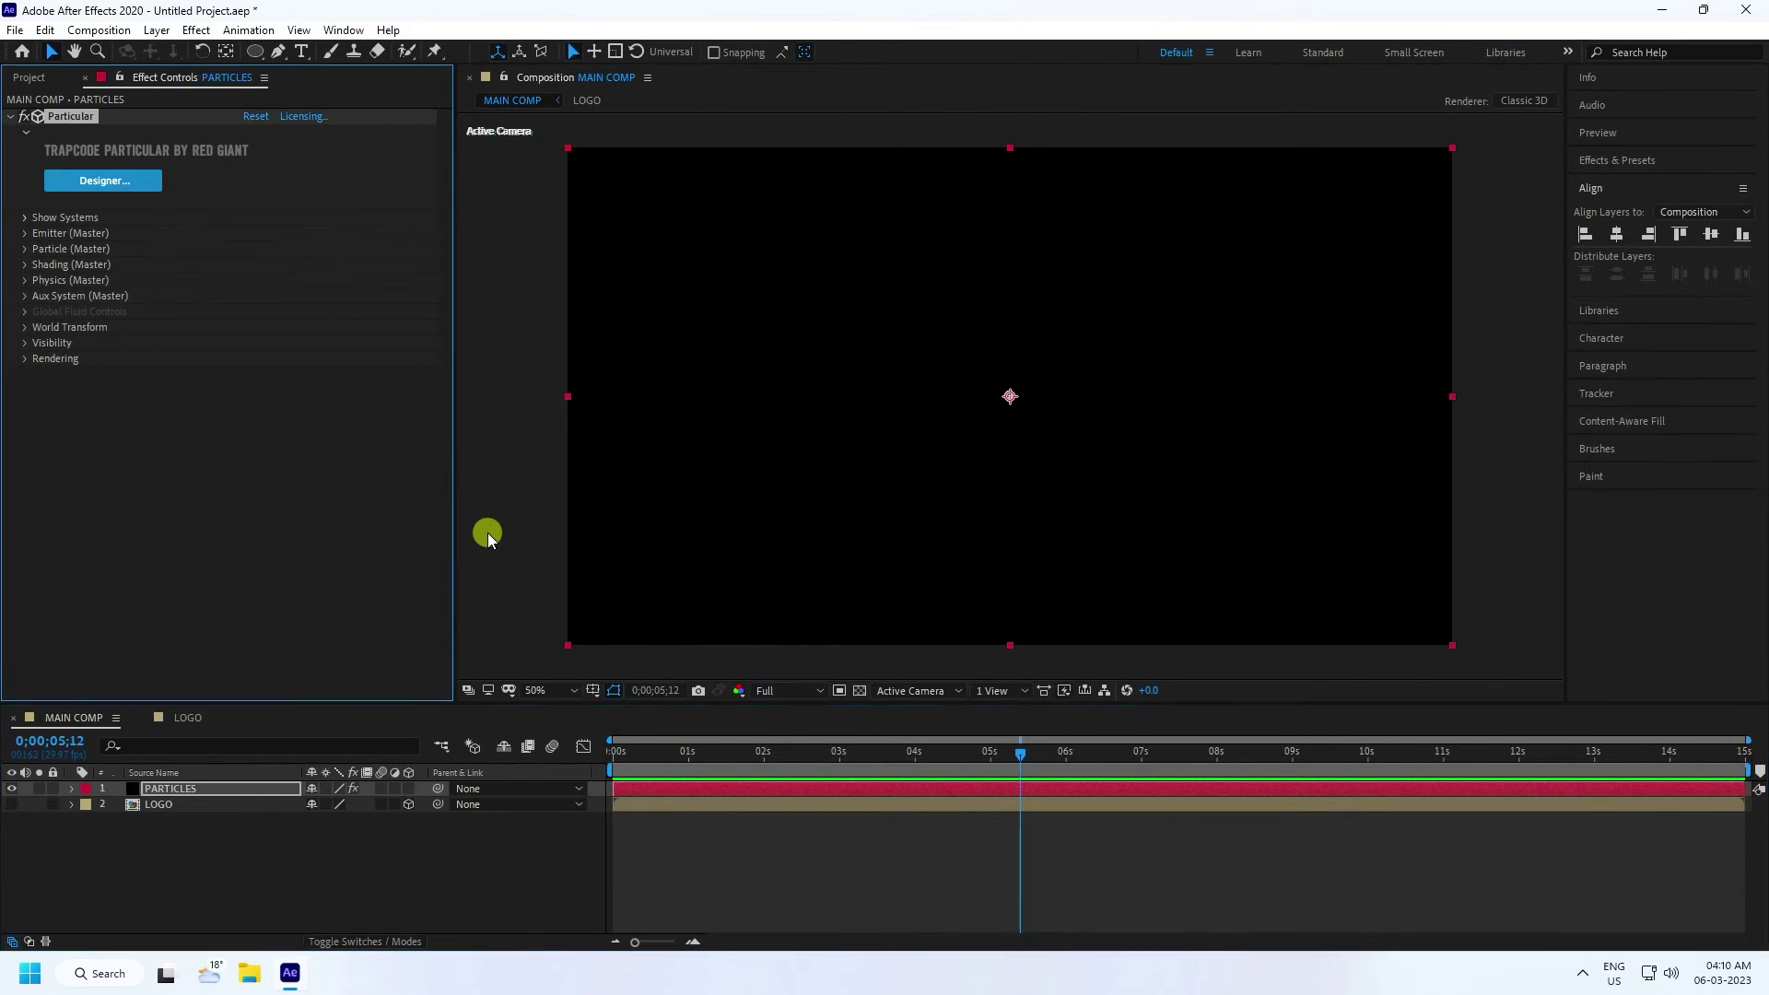
- Set Particular's Emitter Type to Layer and choose the LOGO layer as its layer emitter
{"action": "left_click", "coordinate": [24, 233]}
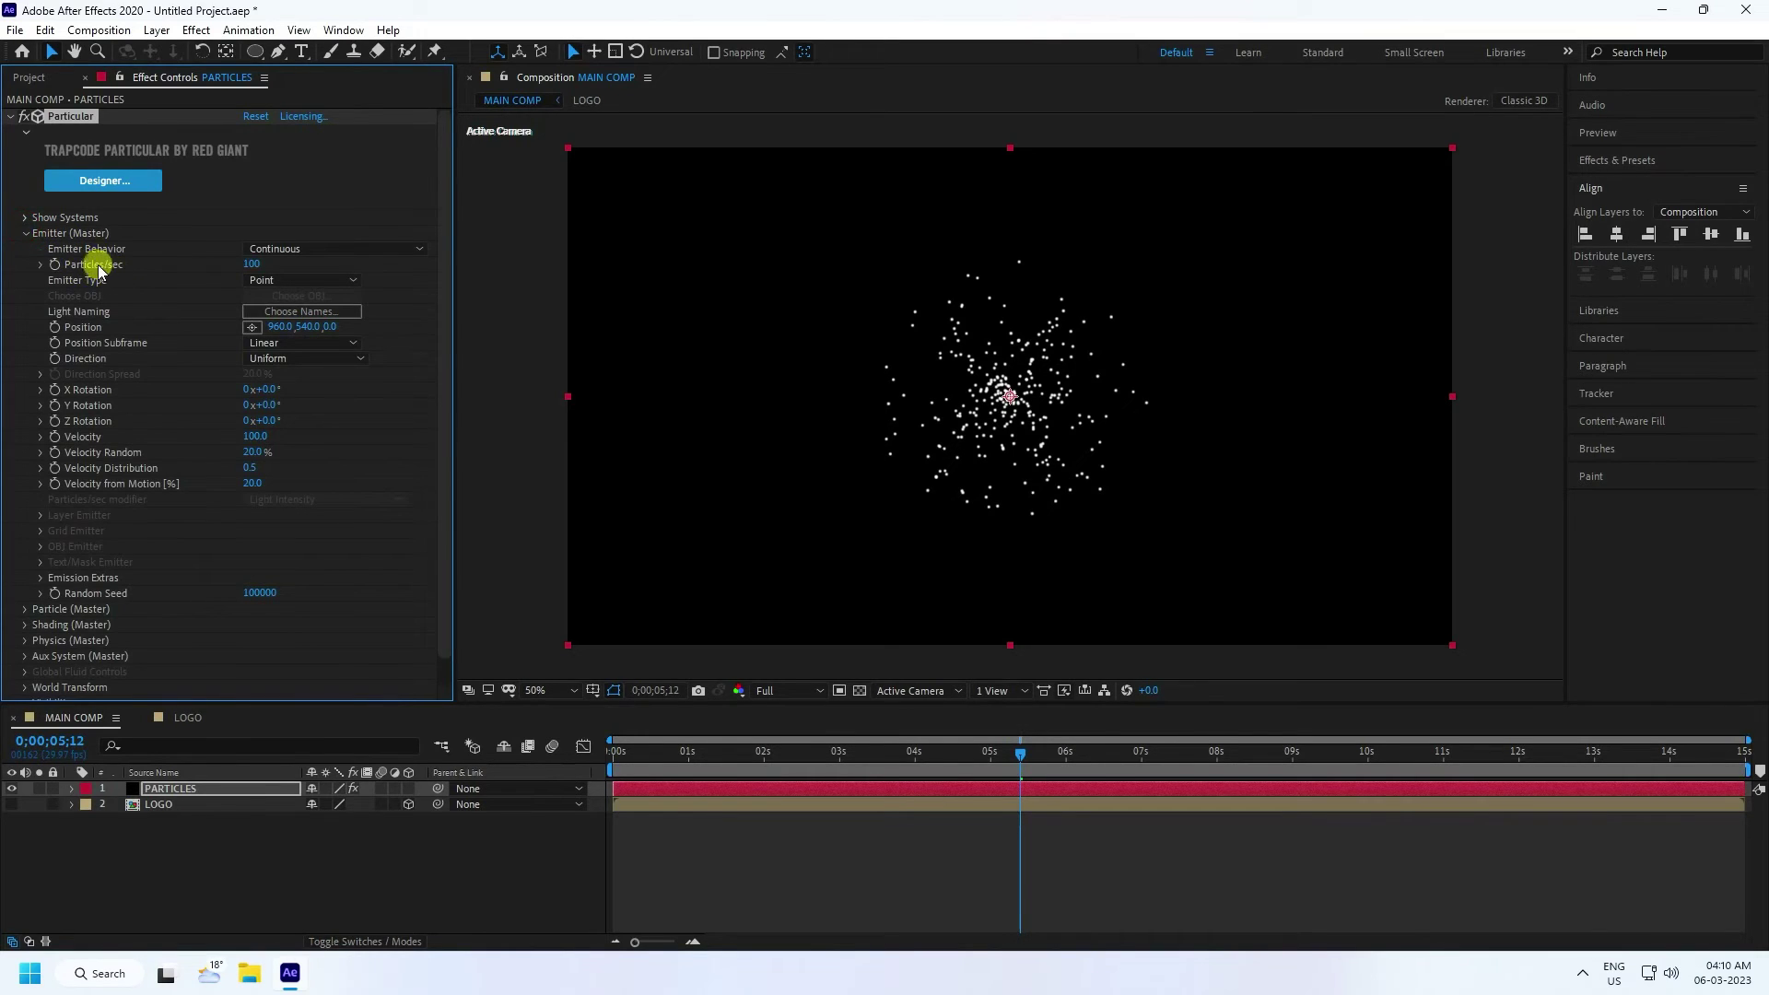
{"action": "left_click", "coordinate": [286, 281]}
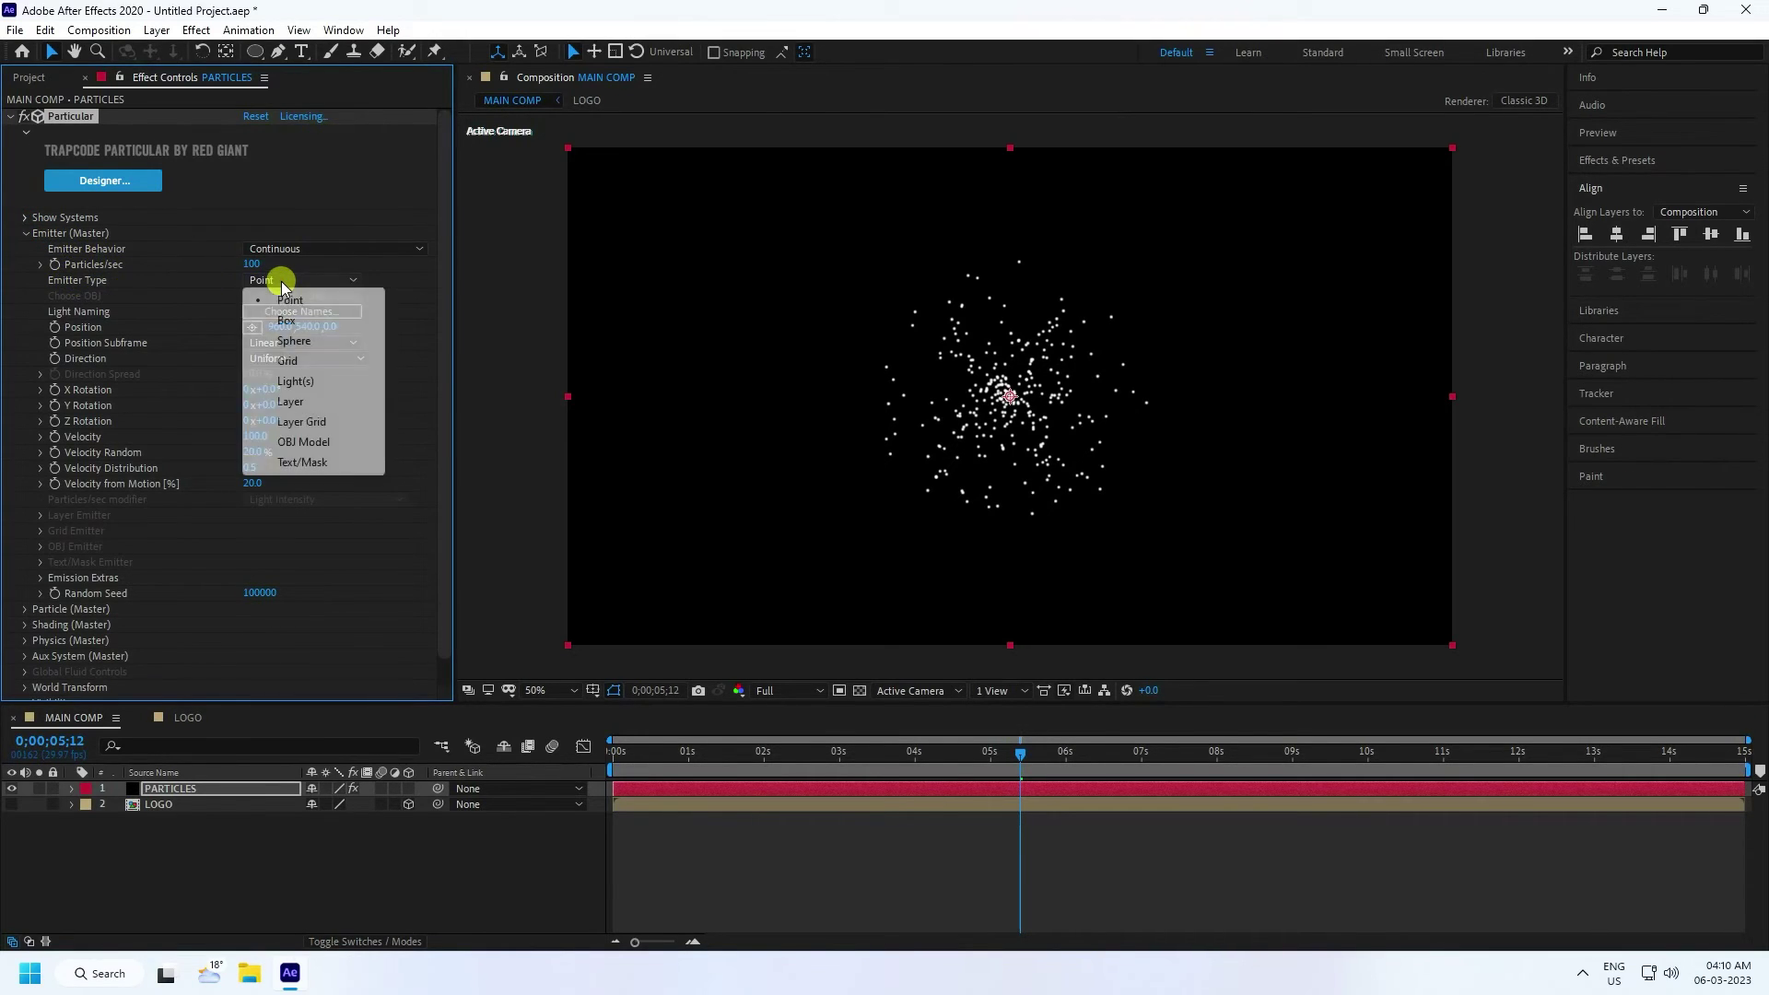
{"action": "left_click", "coordinate": [287, 415]}
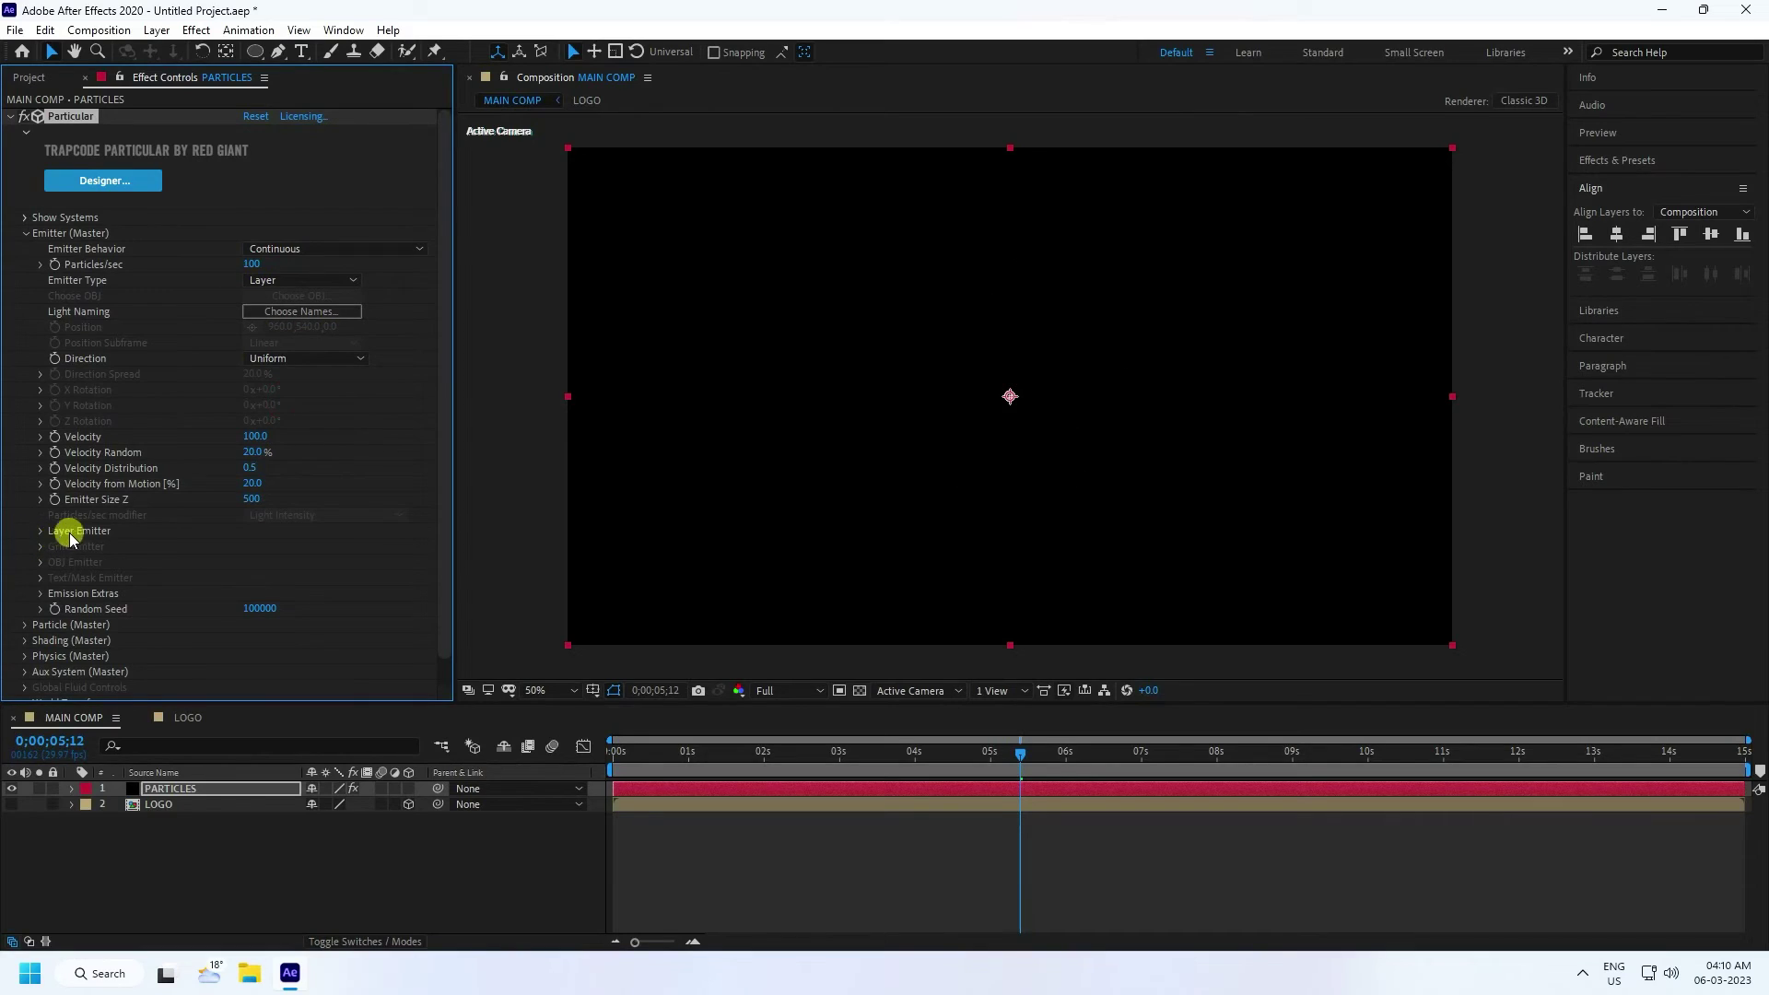
{"action": "left_click", "coordinate": [40, 532]}
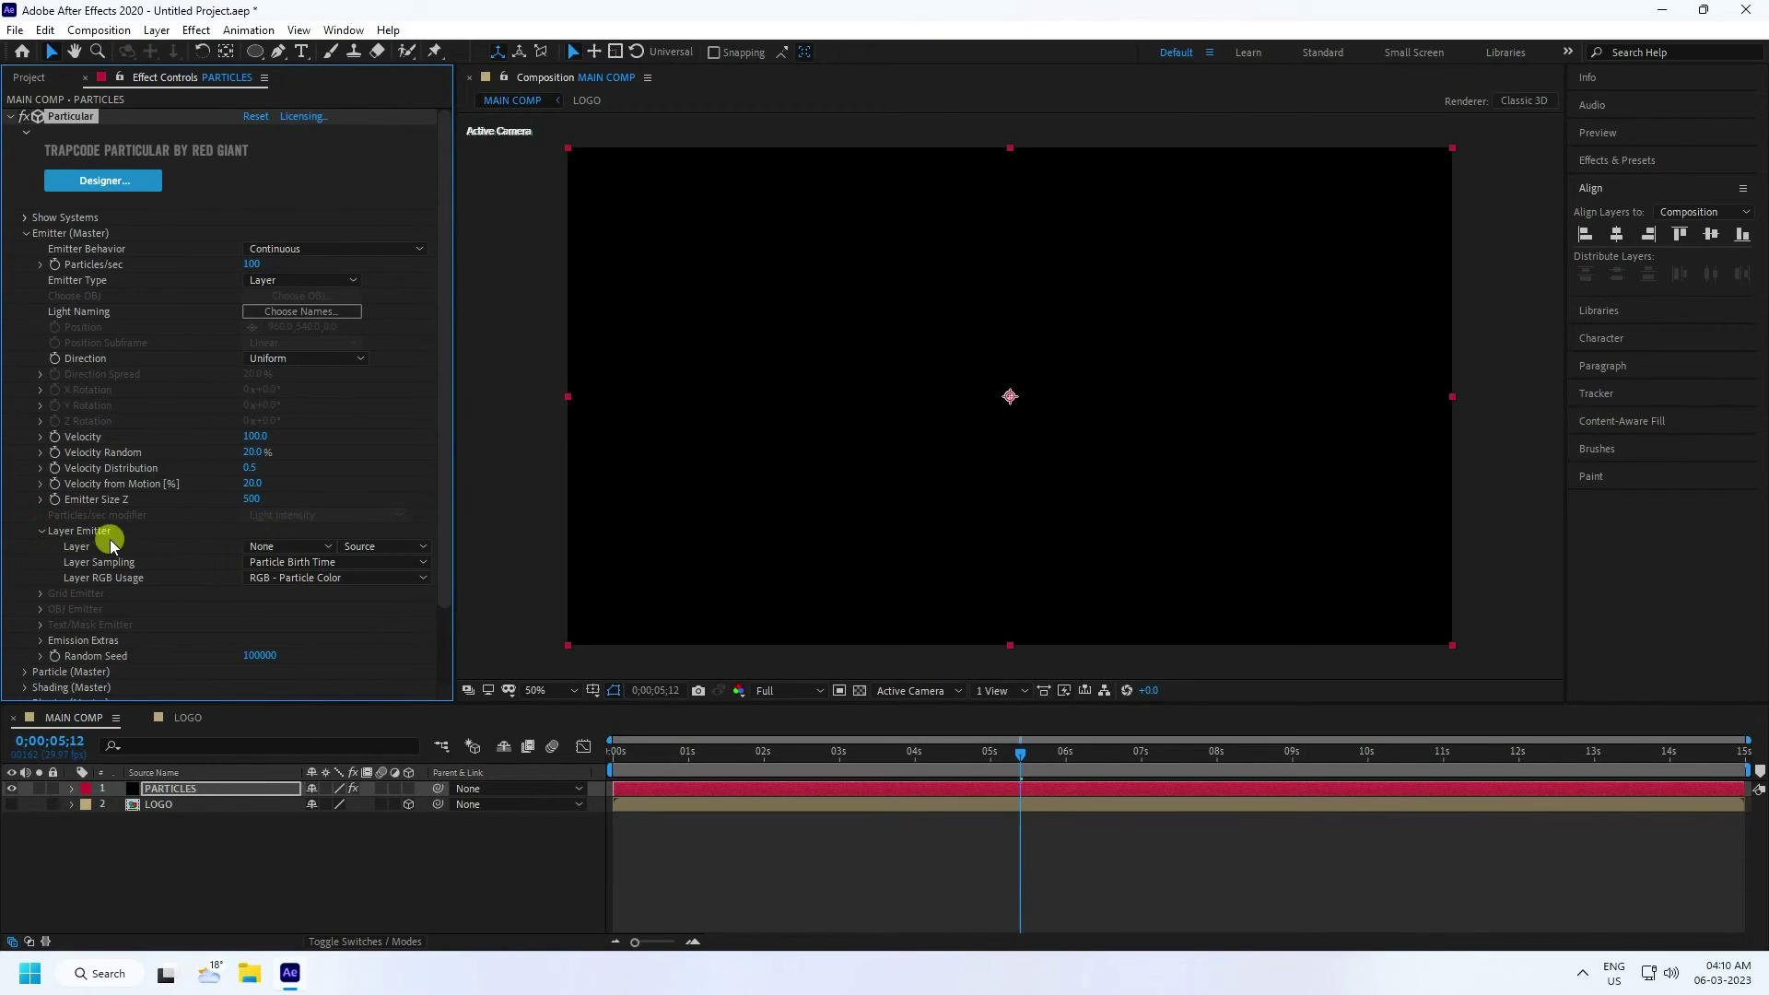
{"action": "left_click", "coordinate": [287, 549]}
{"action": "left_click", "coordinate": [303, 615]}
- Set the emitter's Particles/sec to 200000 and preview the particles from the start
{"action": "left_click", "coordinate": [282, 274]}
{"action": "type", "text": "20"}
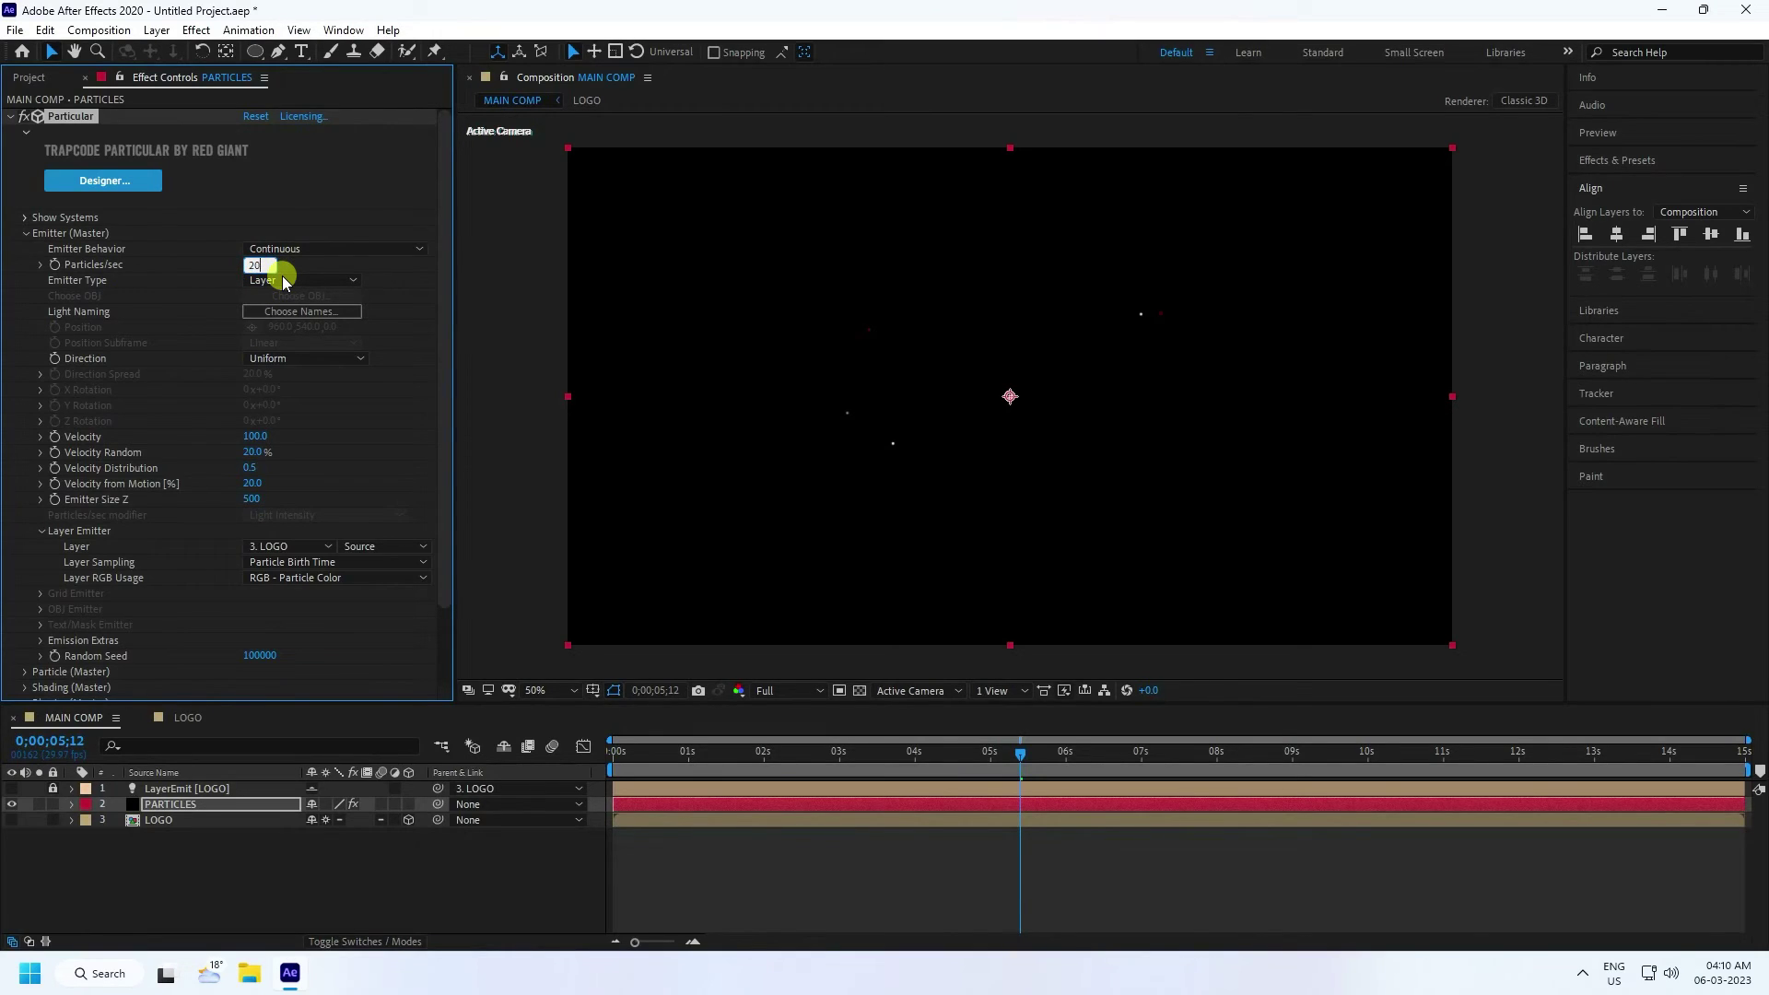
{"action": "type", "text": "0000"}
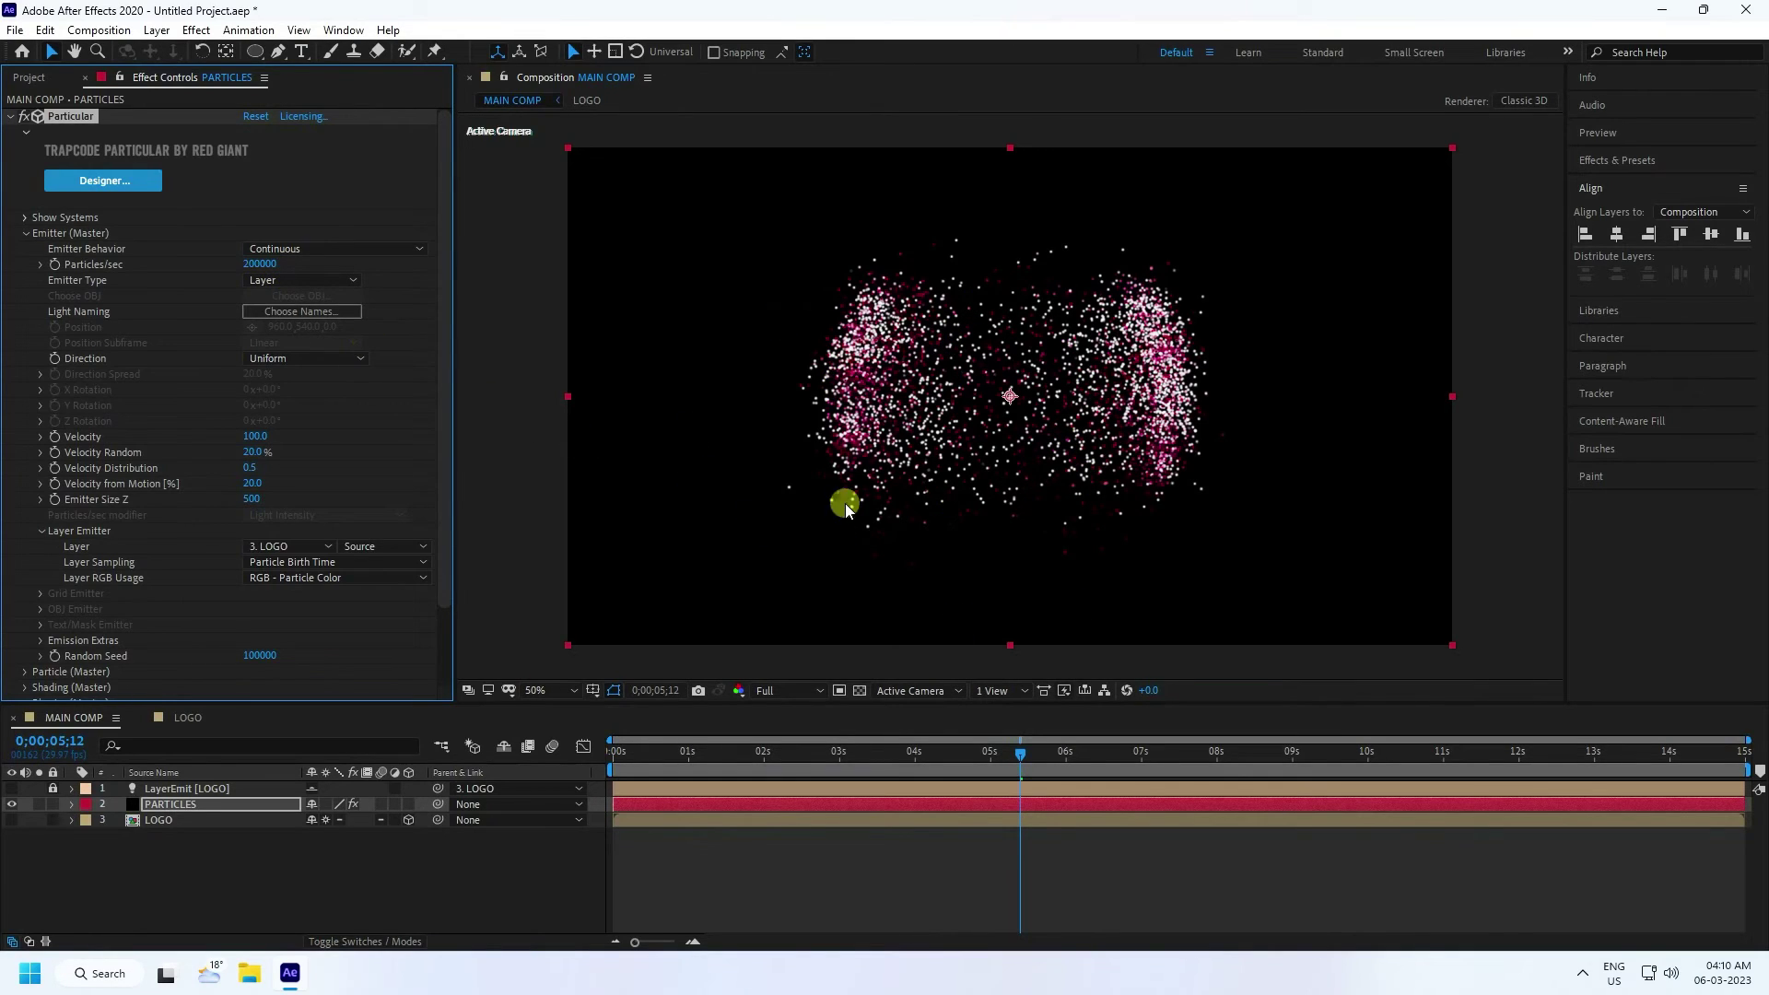
{"action": "left_click_drag", "start_coordinate": [1016, 748], "coordinate": [586, 774]}
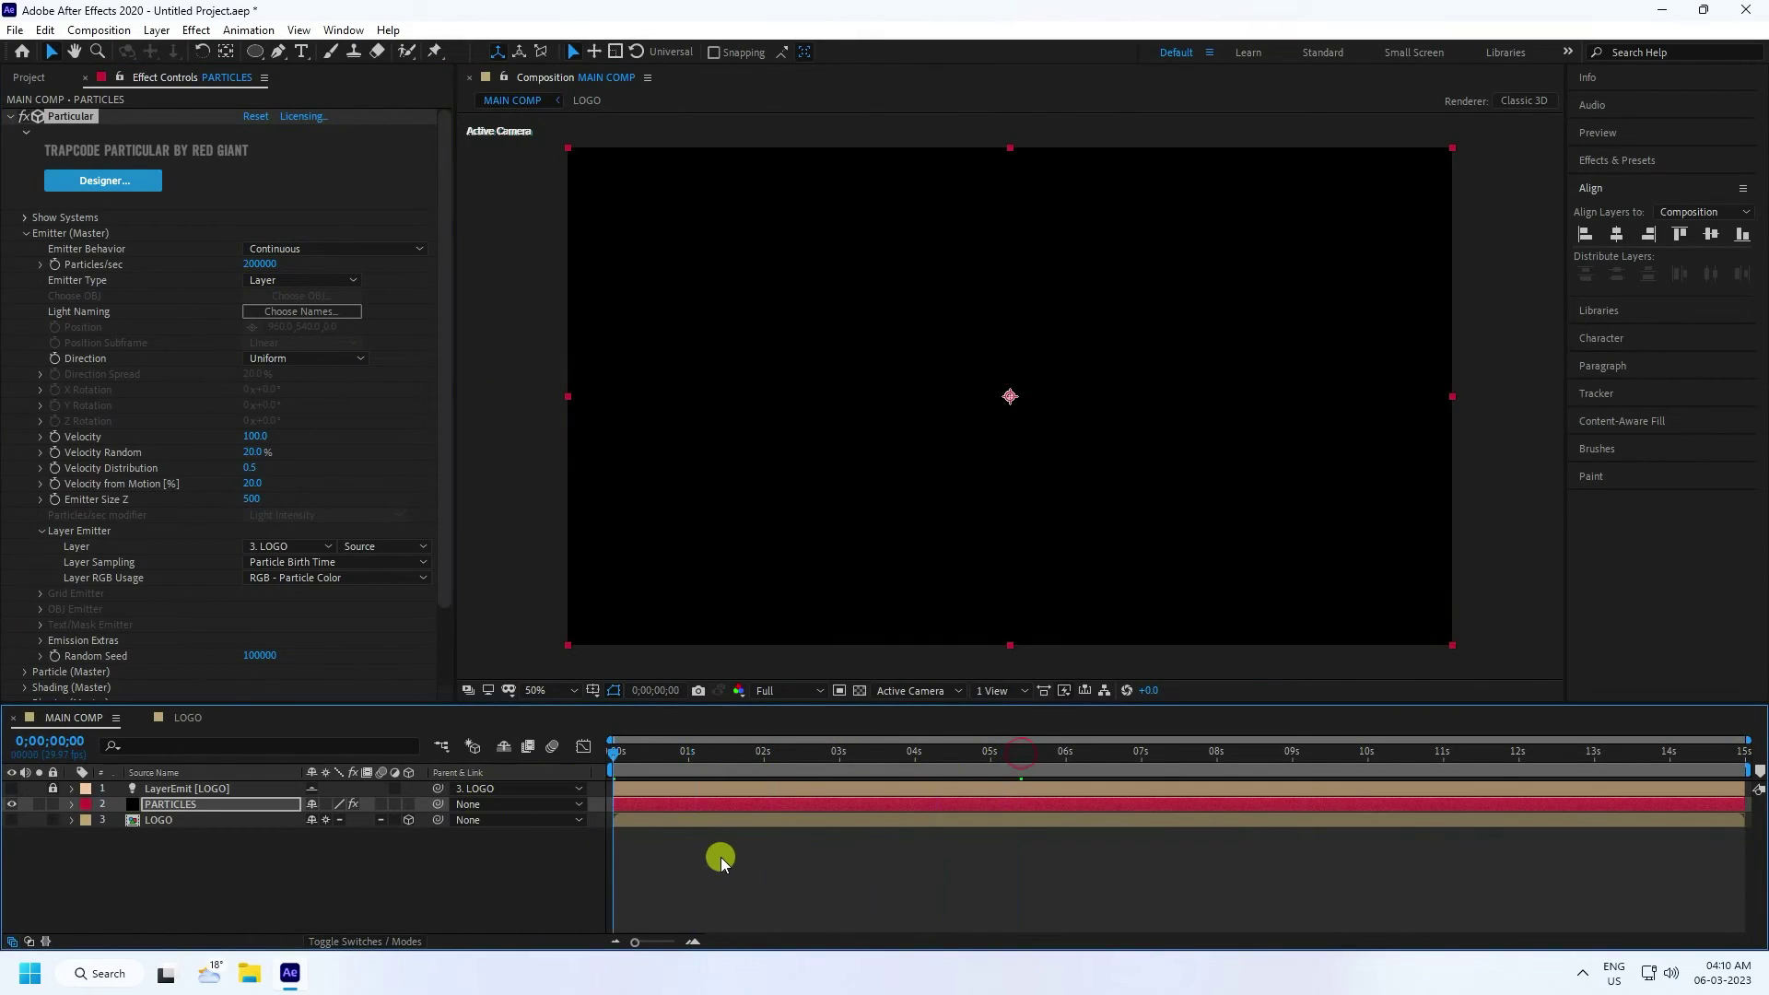
{"action": "key", "text": "space"}
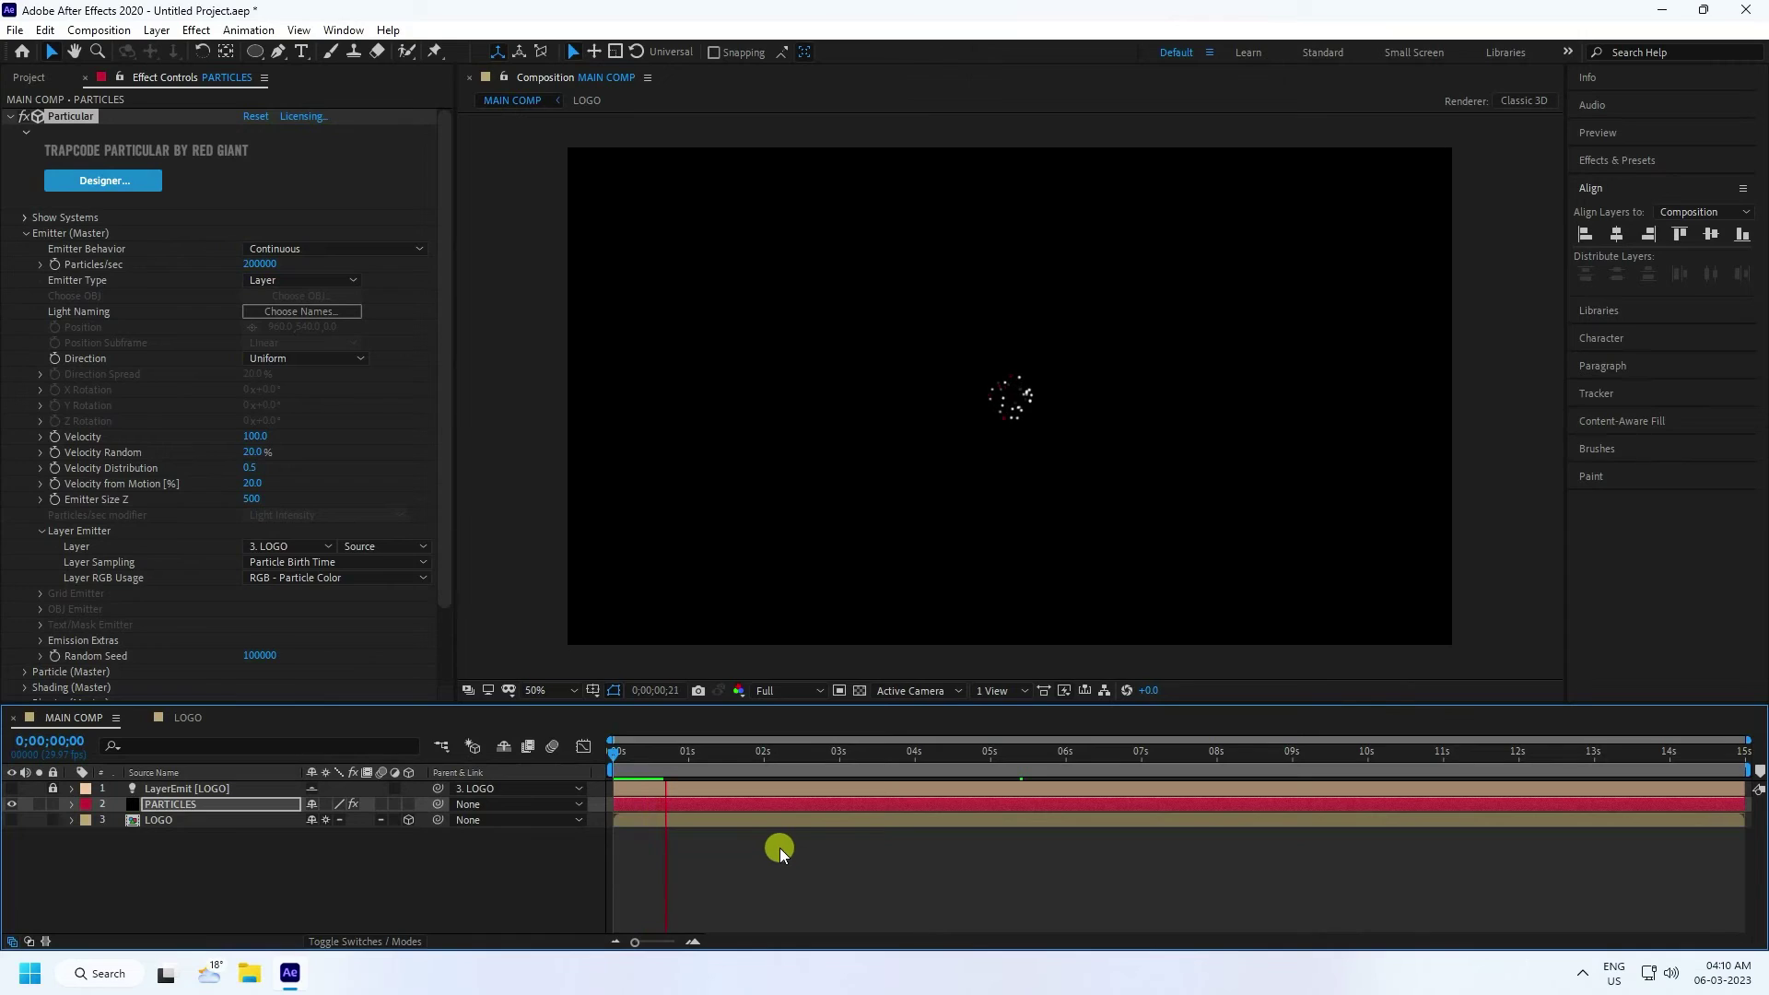
- Set the emitter's Velocity to 50 and check the particles at 0;00;04;10
{"action": "left_click", "coordinate": [257, 437]}
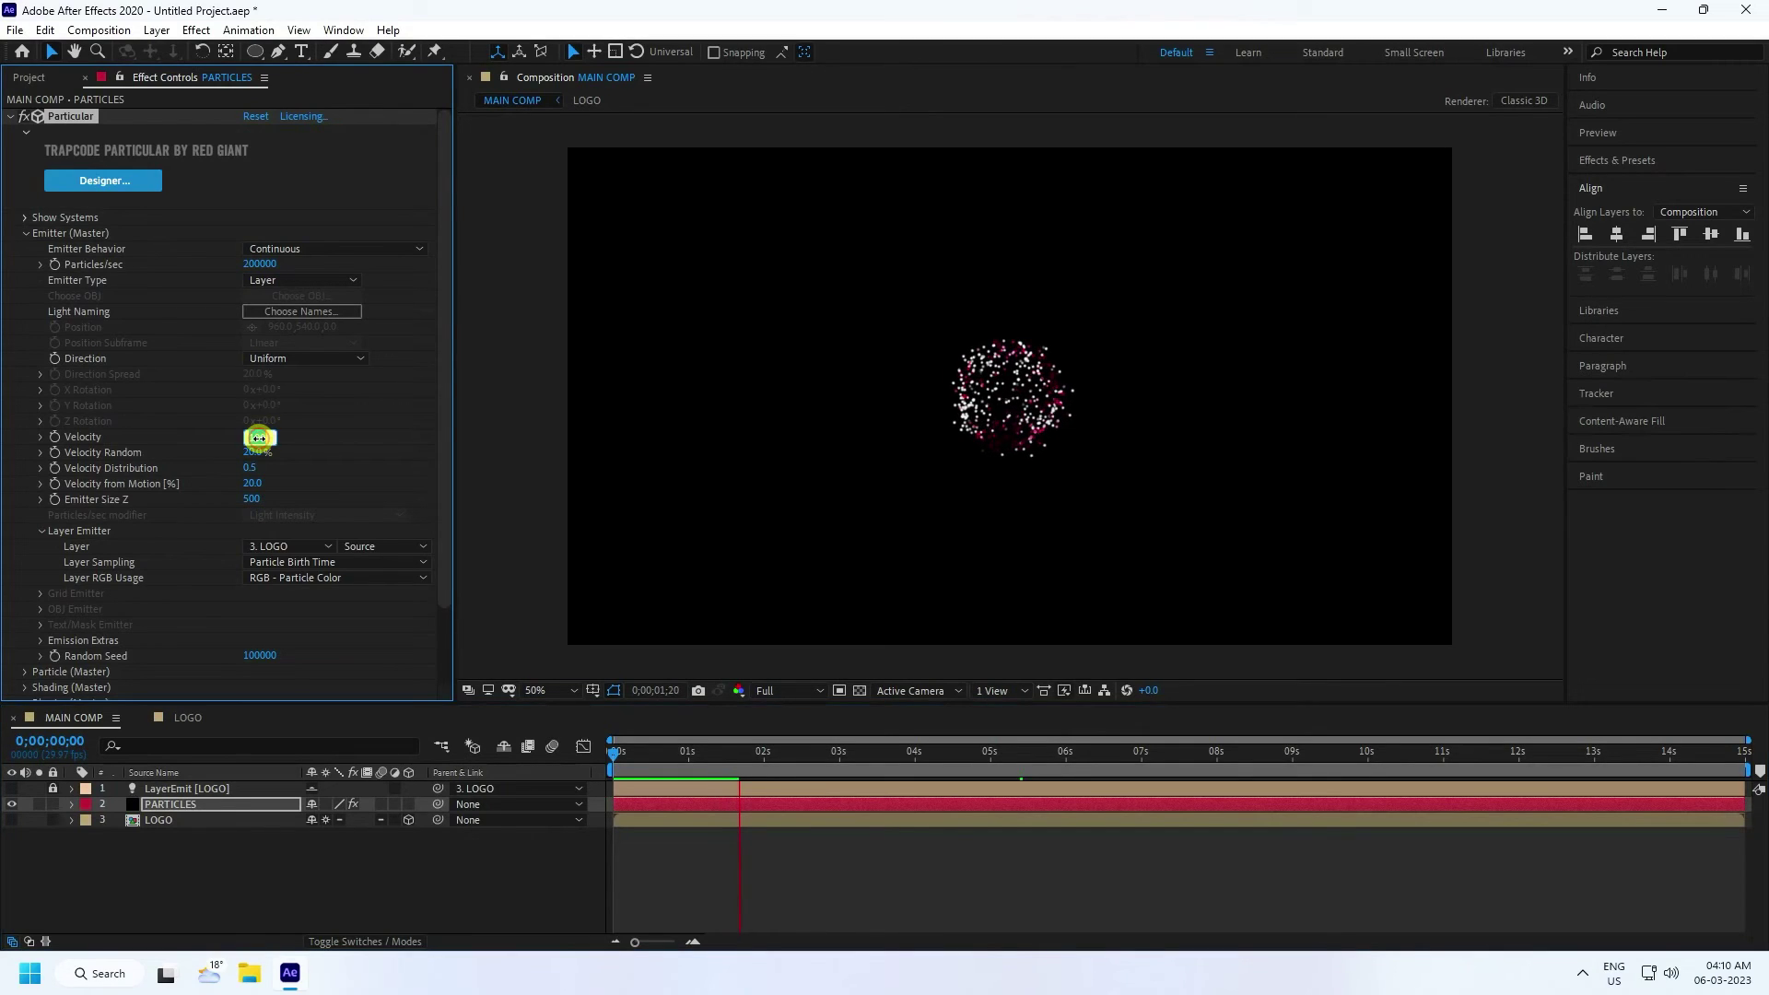
{"action": "type", "text": "50"}
{"action": "key", "text": "Return"}
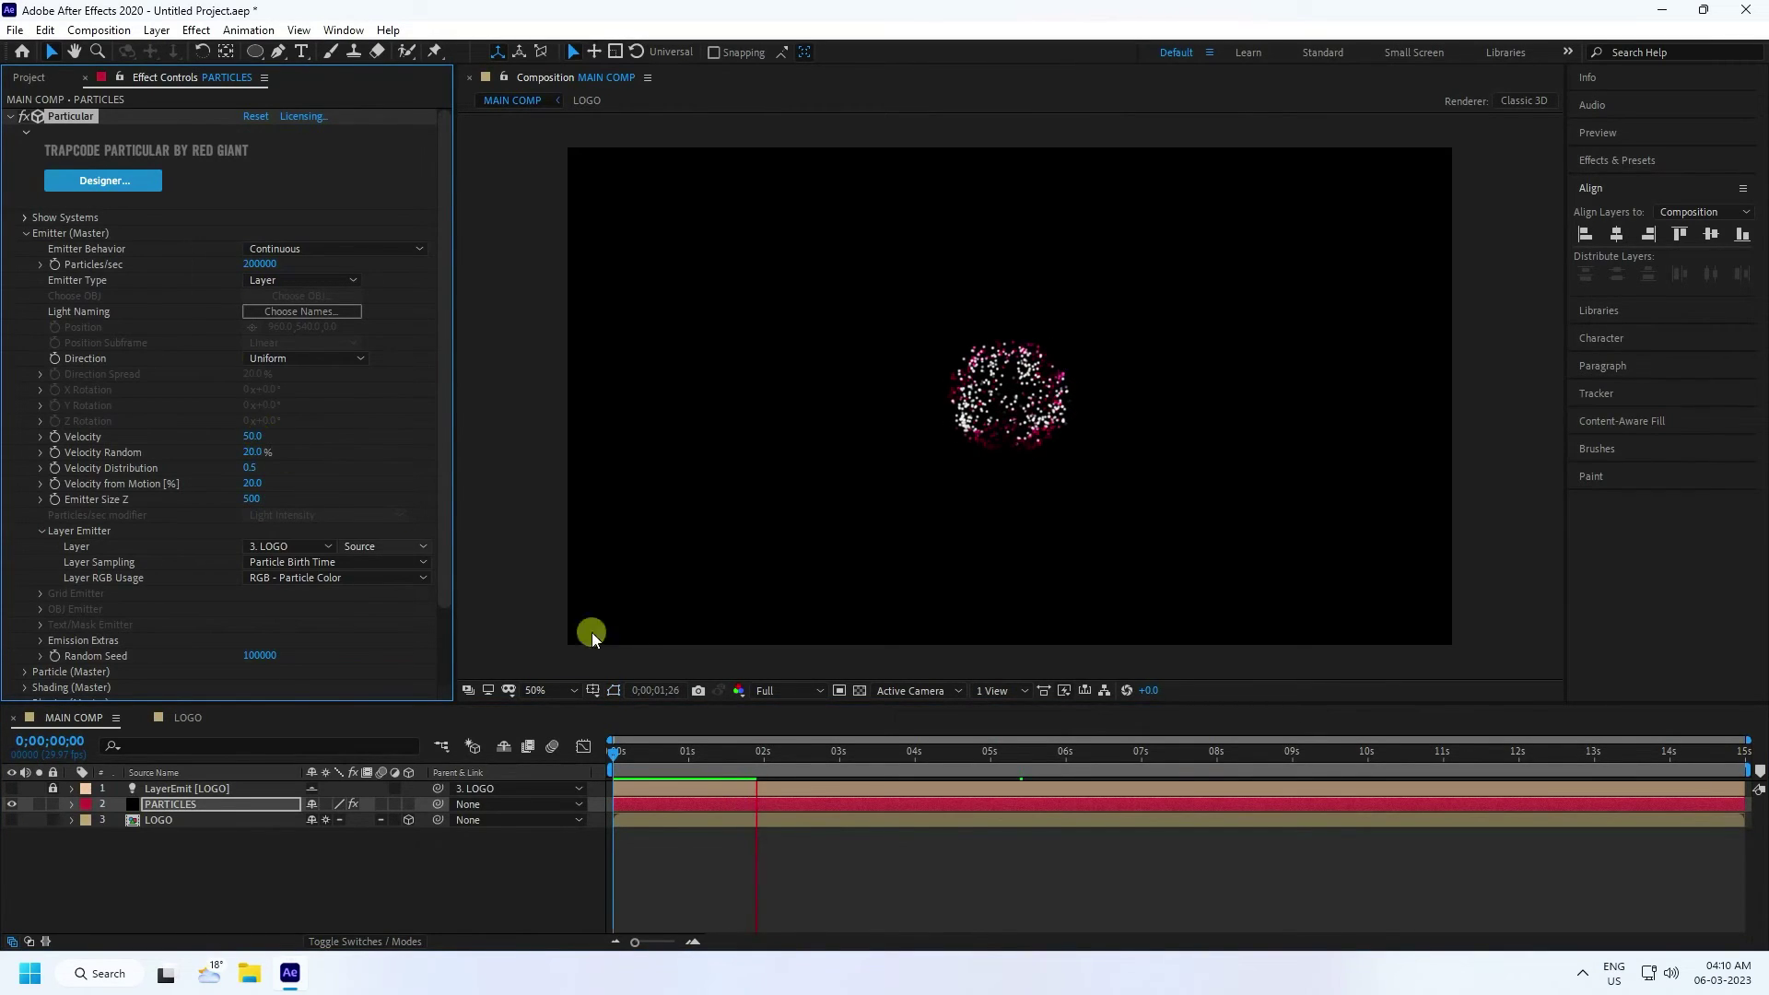
{"action": "mouse_move", "coordinate": [772, 758]}
{"action": "left_mouse_down"}
{"action": "mouse_move", "coordinate": [699, 760]}
{"action": "mouse_move", "coordinate": [939, 760]}
{"action": "left_mouse_up"}
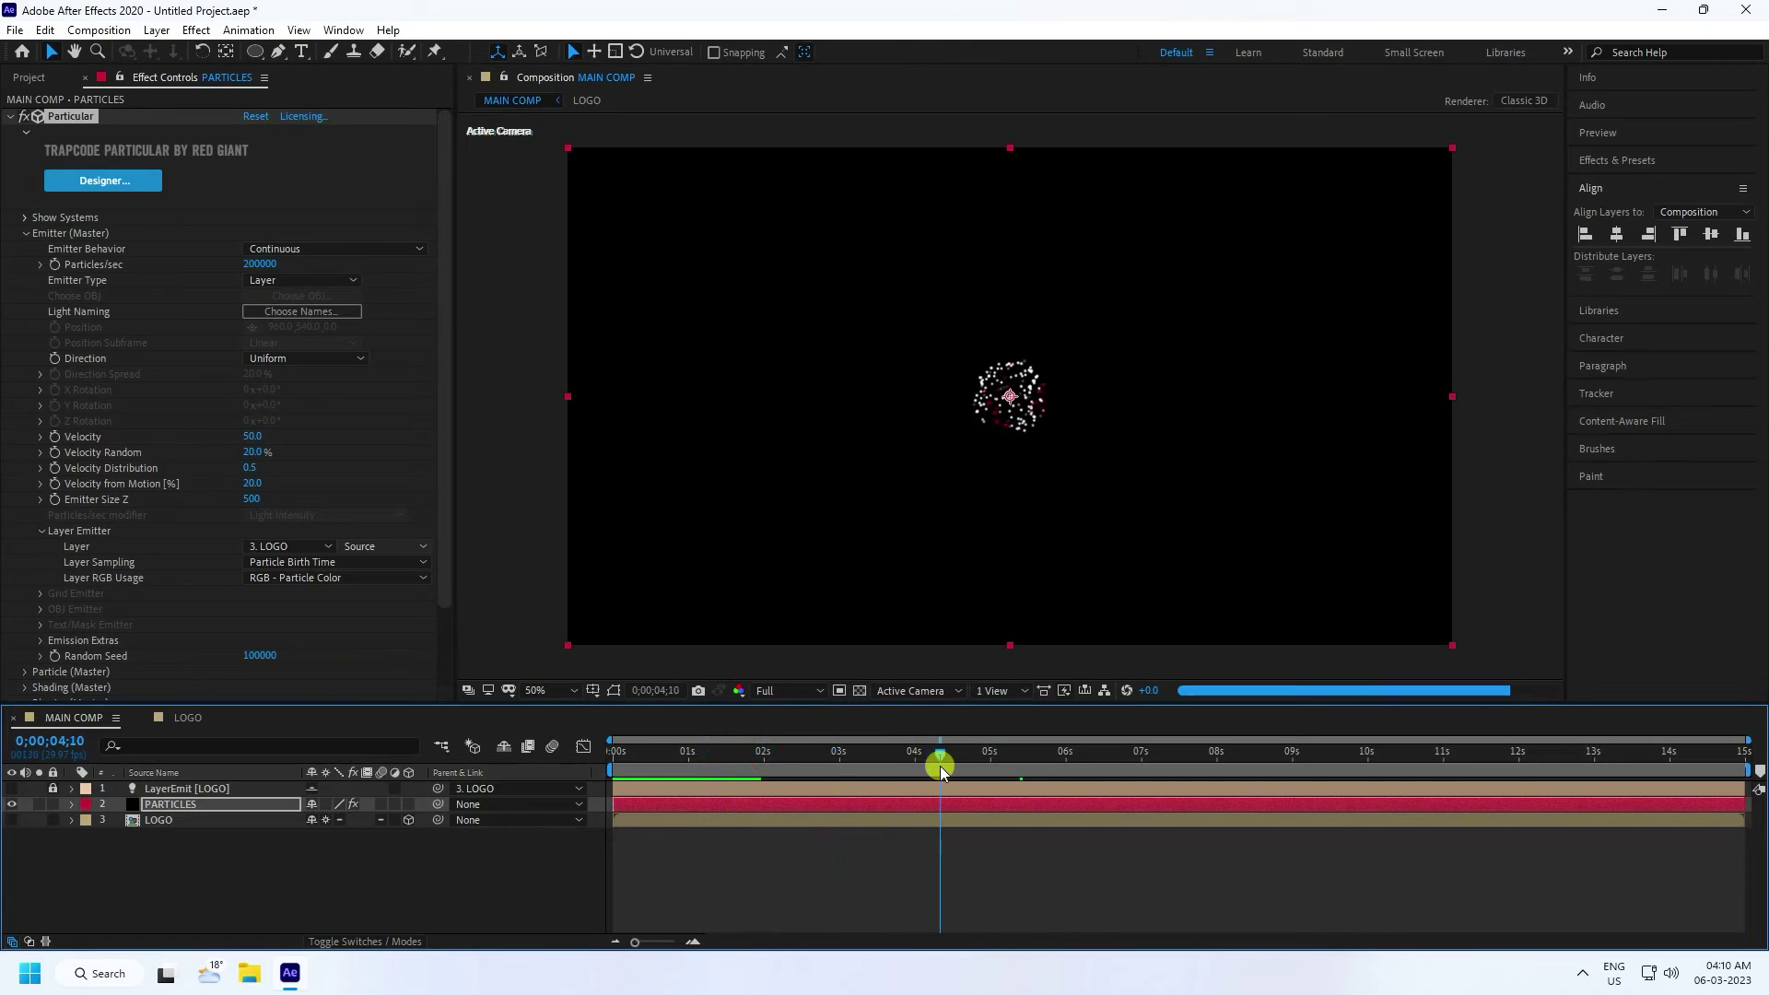
{"action": "left_click", "coordinate": [580, 613]}
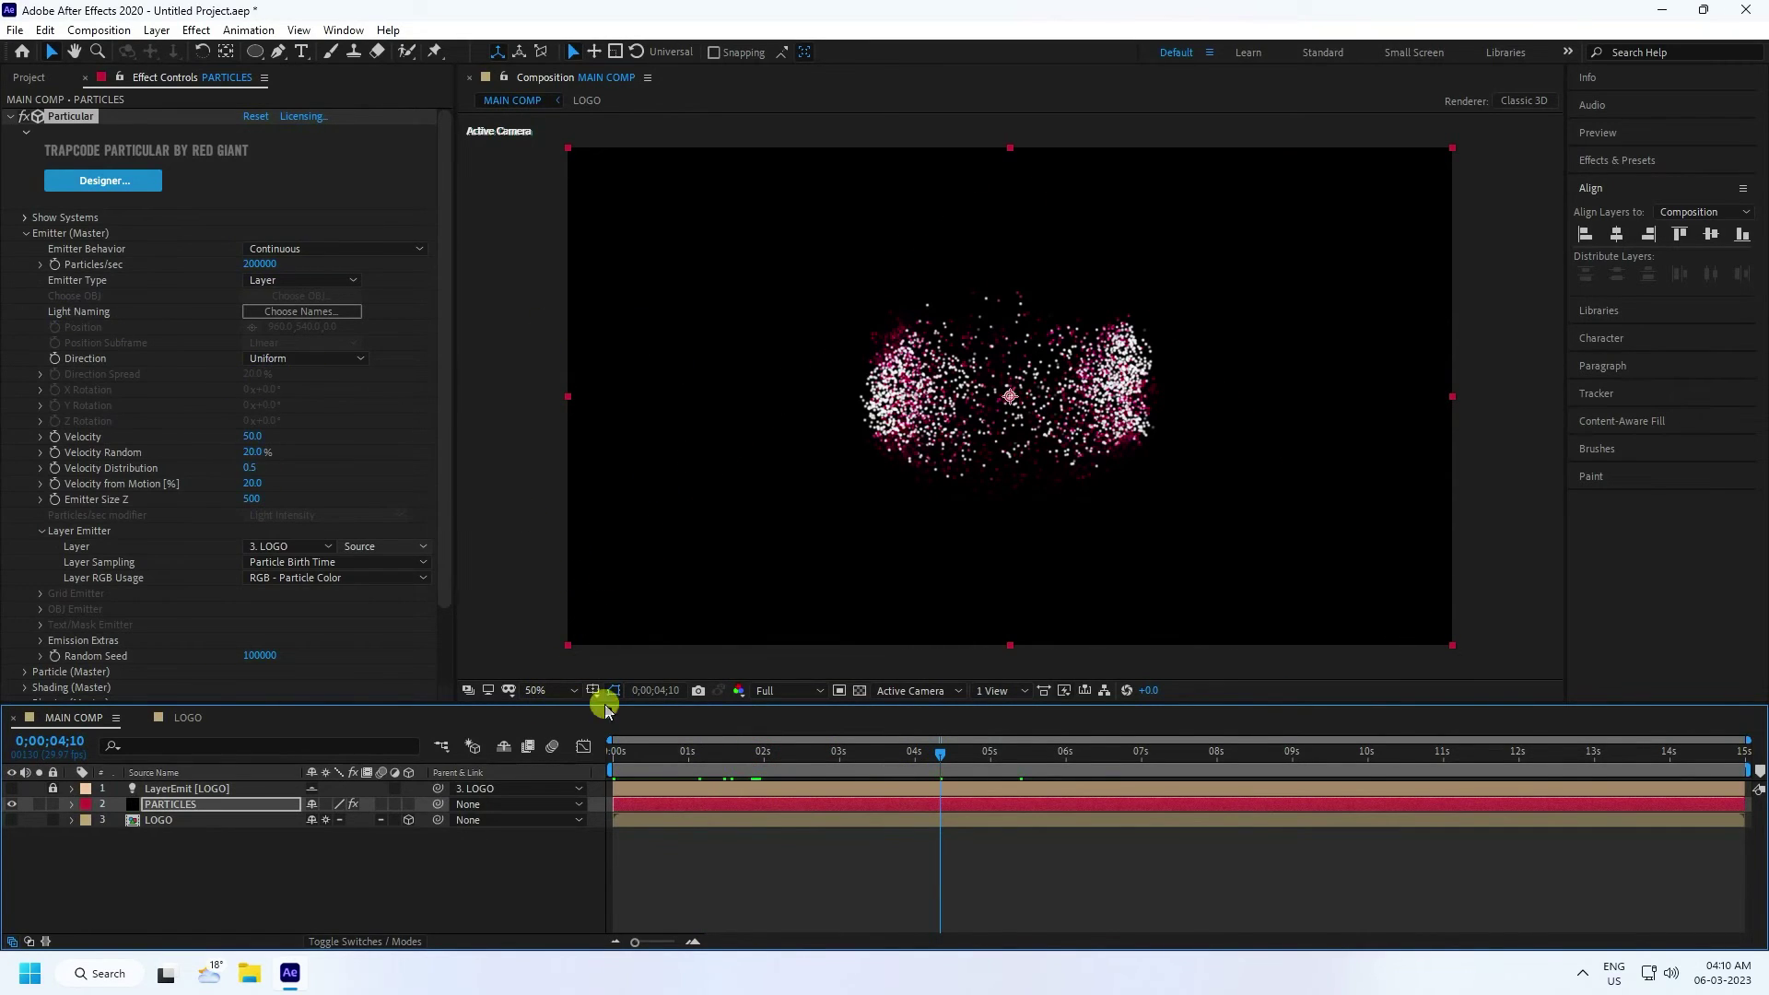
- In Particular's Particle settings, set Life Random to 100% and Sphere Feather to 0
{"action": "left_click", "coordinate": [26, 234]}
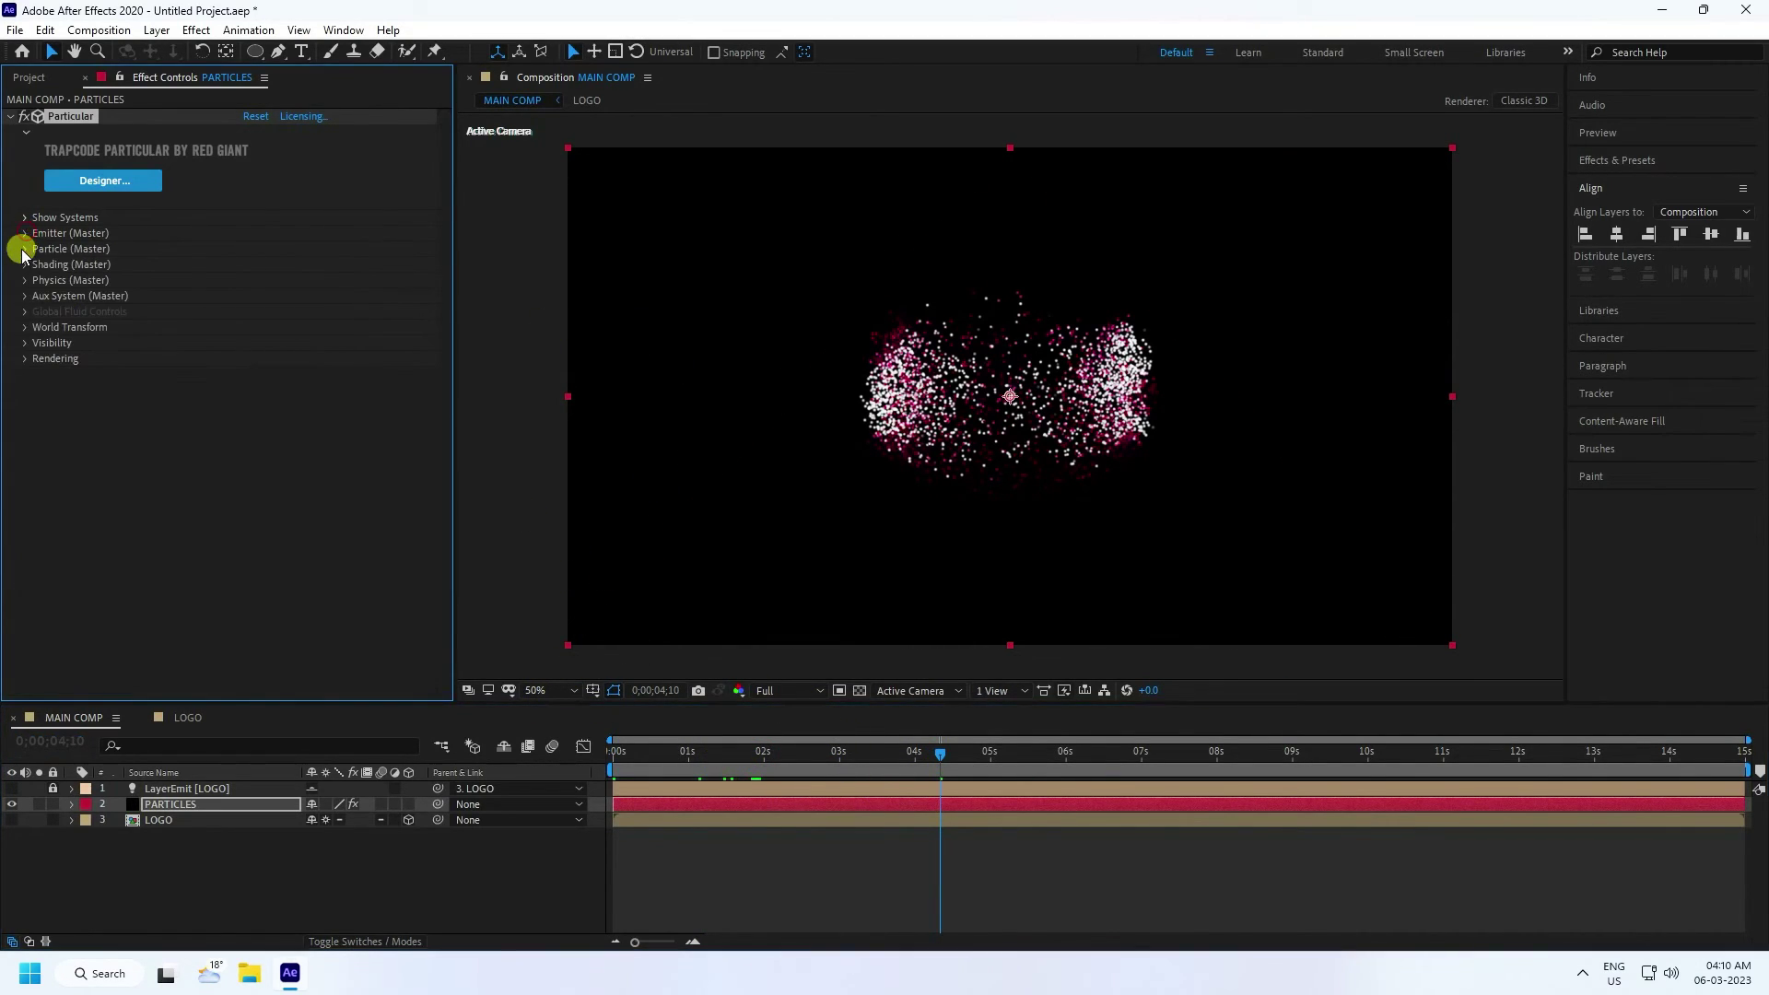
{"action": "left_click", "coordinate": [24, 250]}
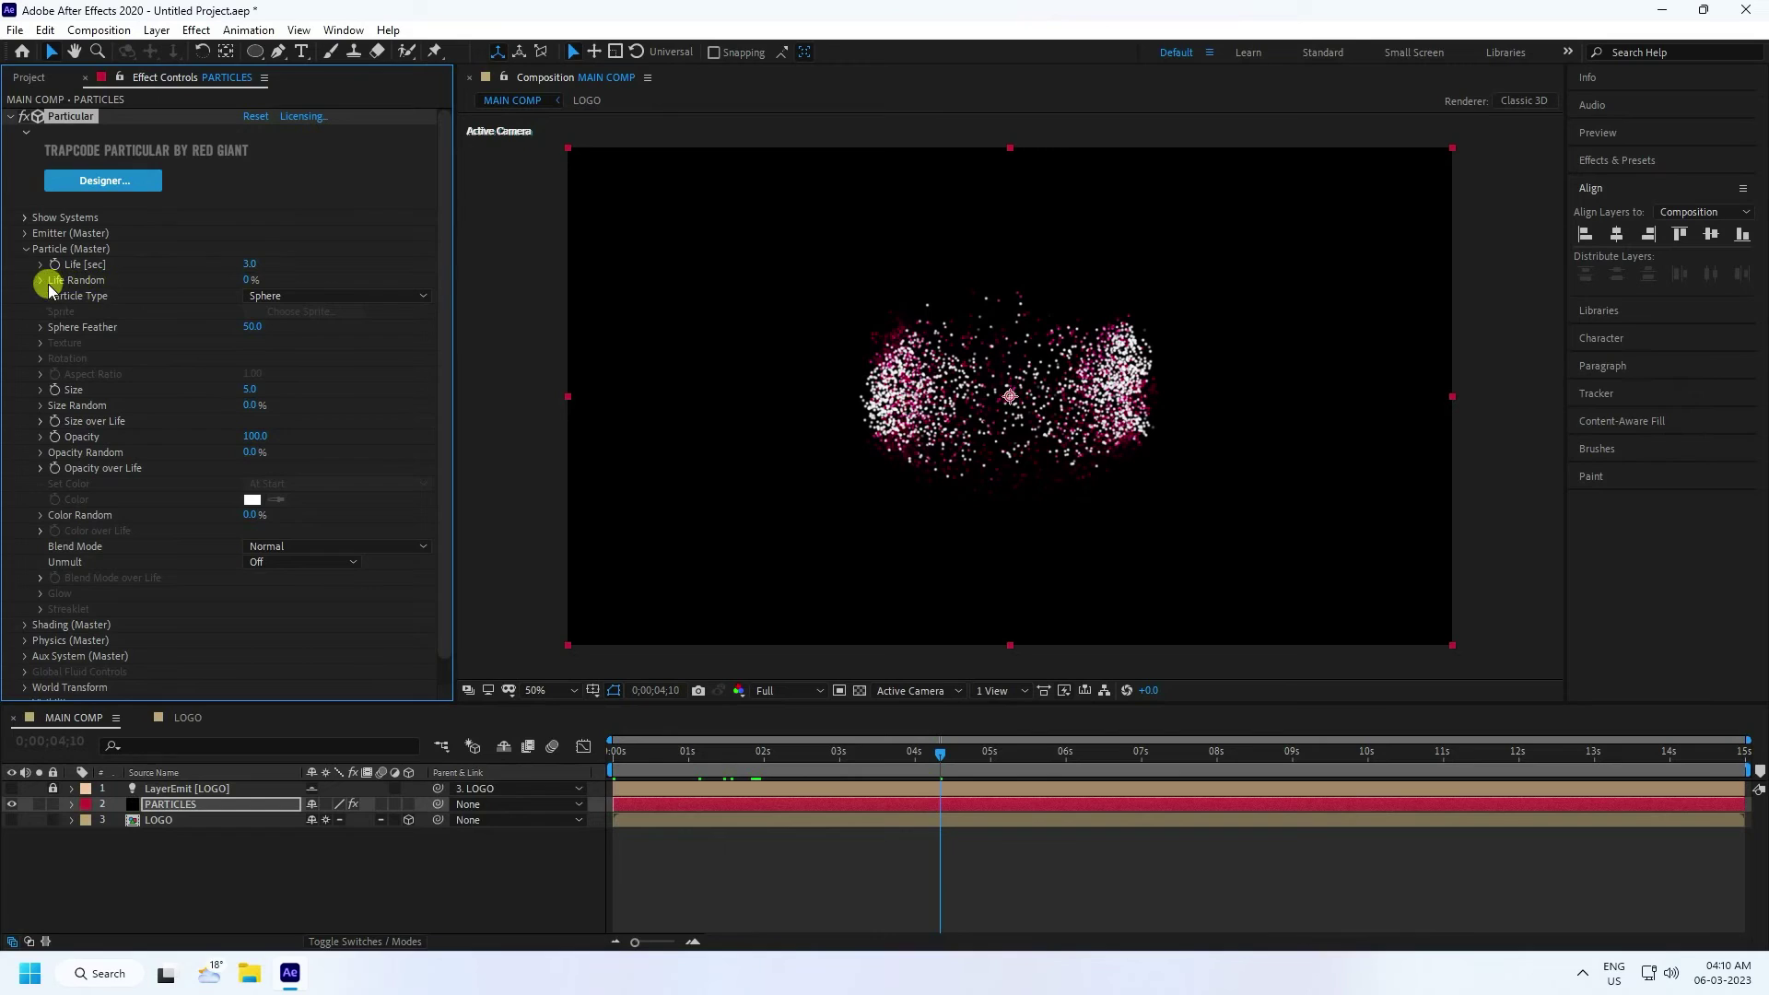
{"action": "left_click_drag", "start_coordinate": [237, 277], "coordinate": [487, 278]}
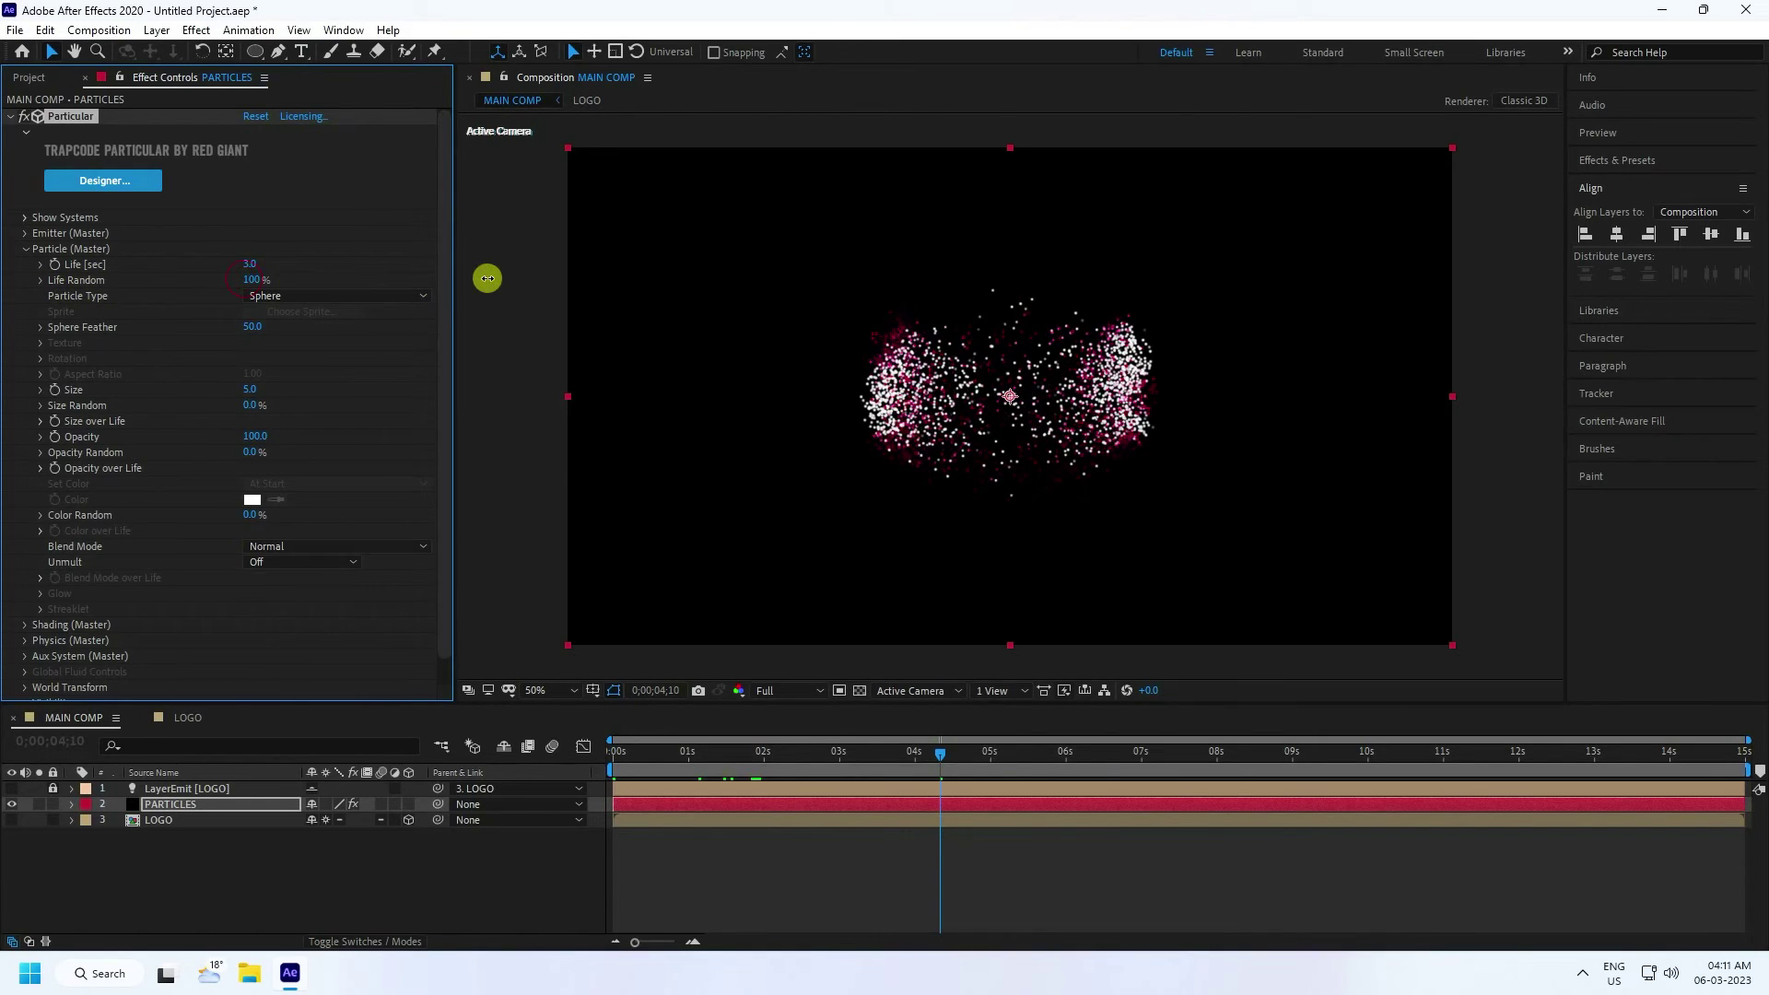
{"action": "key", "text": "period"}
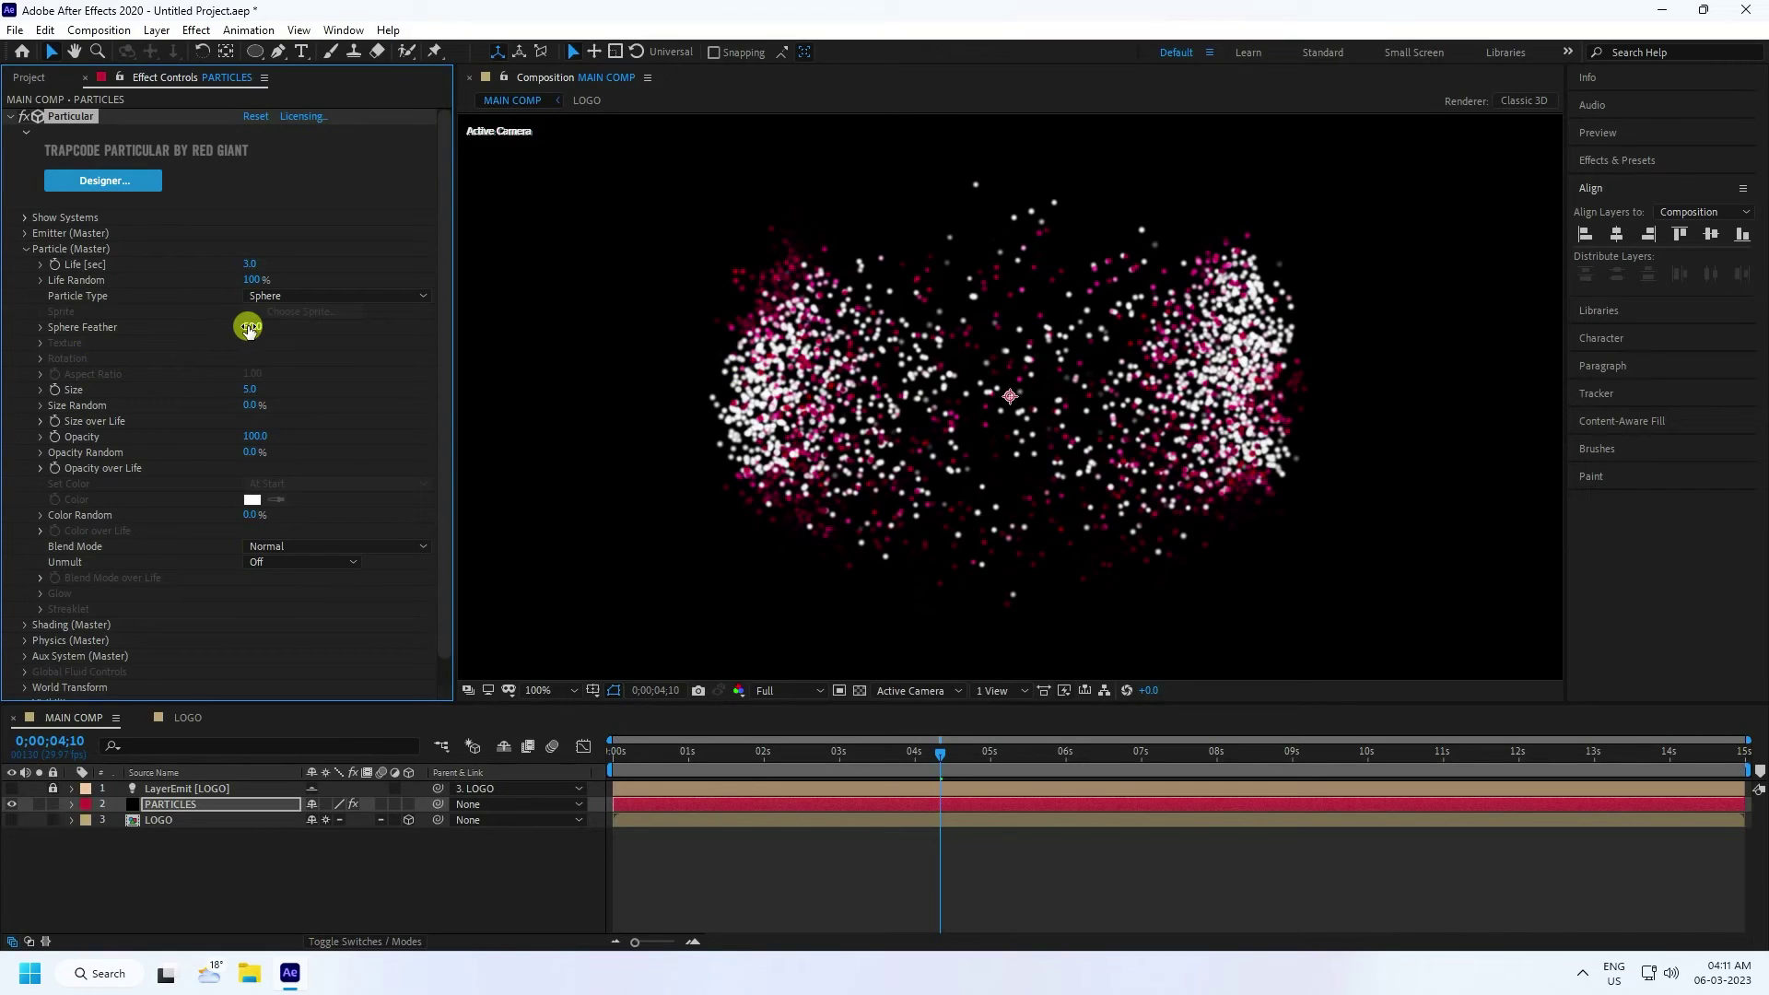
{"action": "left_click_drag", "start_coordinate": [245, 325], "coordinate": [98, 355]}
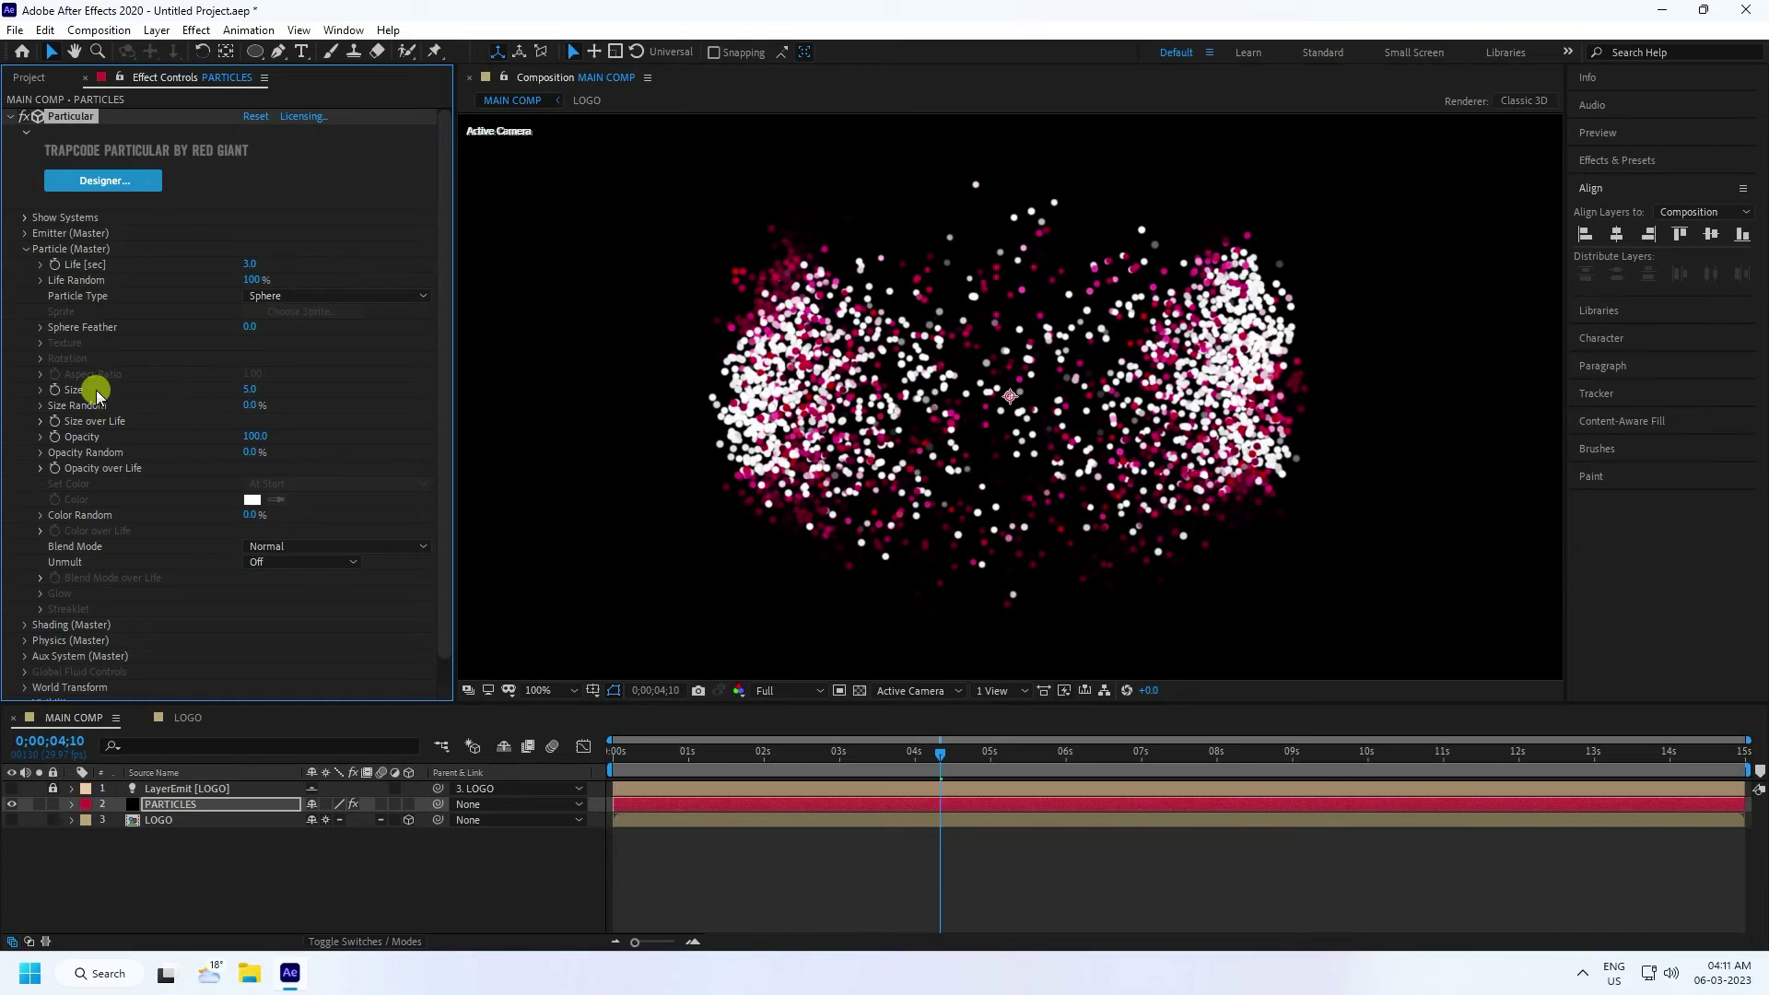
- Set the particle Size to 4 and Size Random to 100%, comparing the particles at 0;00;06;29
{"action": "left_click", "coordinate": [254, 390]}
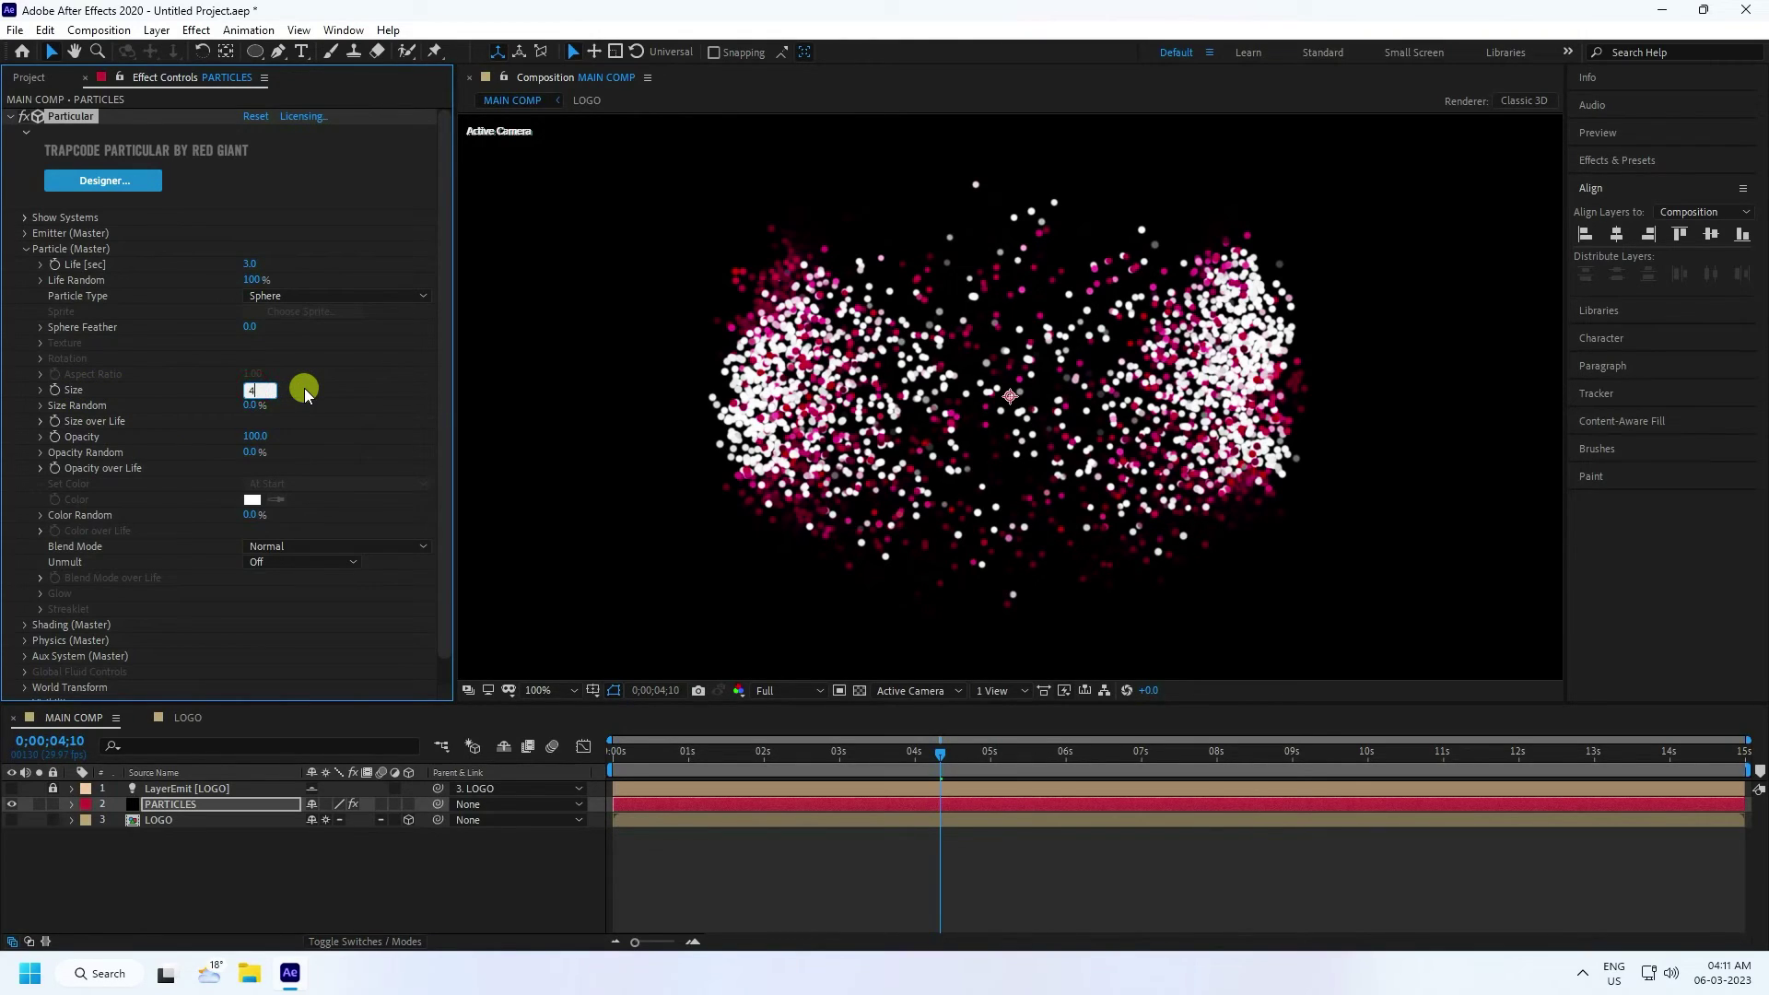
{"action": "left_click_drag", "start_coordinate": [980, 748], "coordinate": [1118, 750]}
{"action": "left_click", "coordinate": [890, 891]}
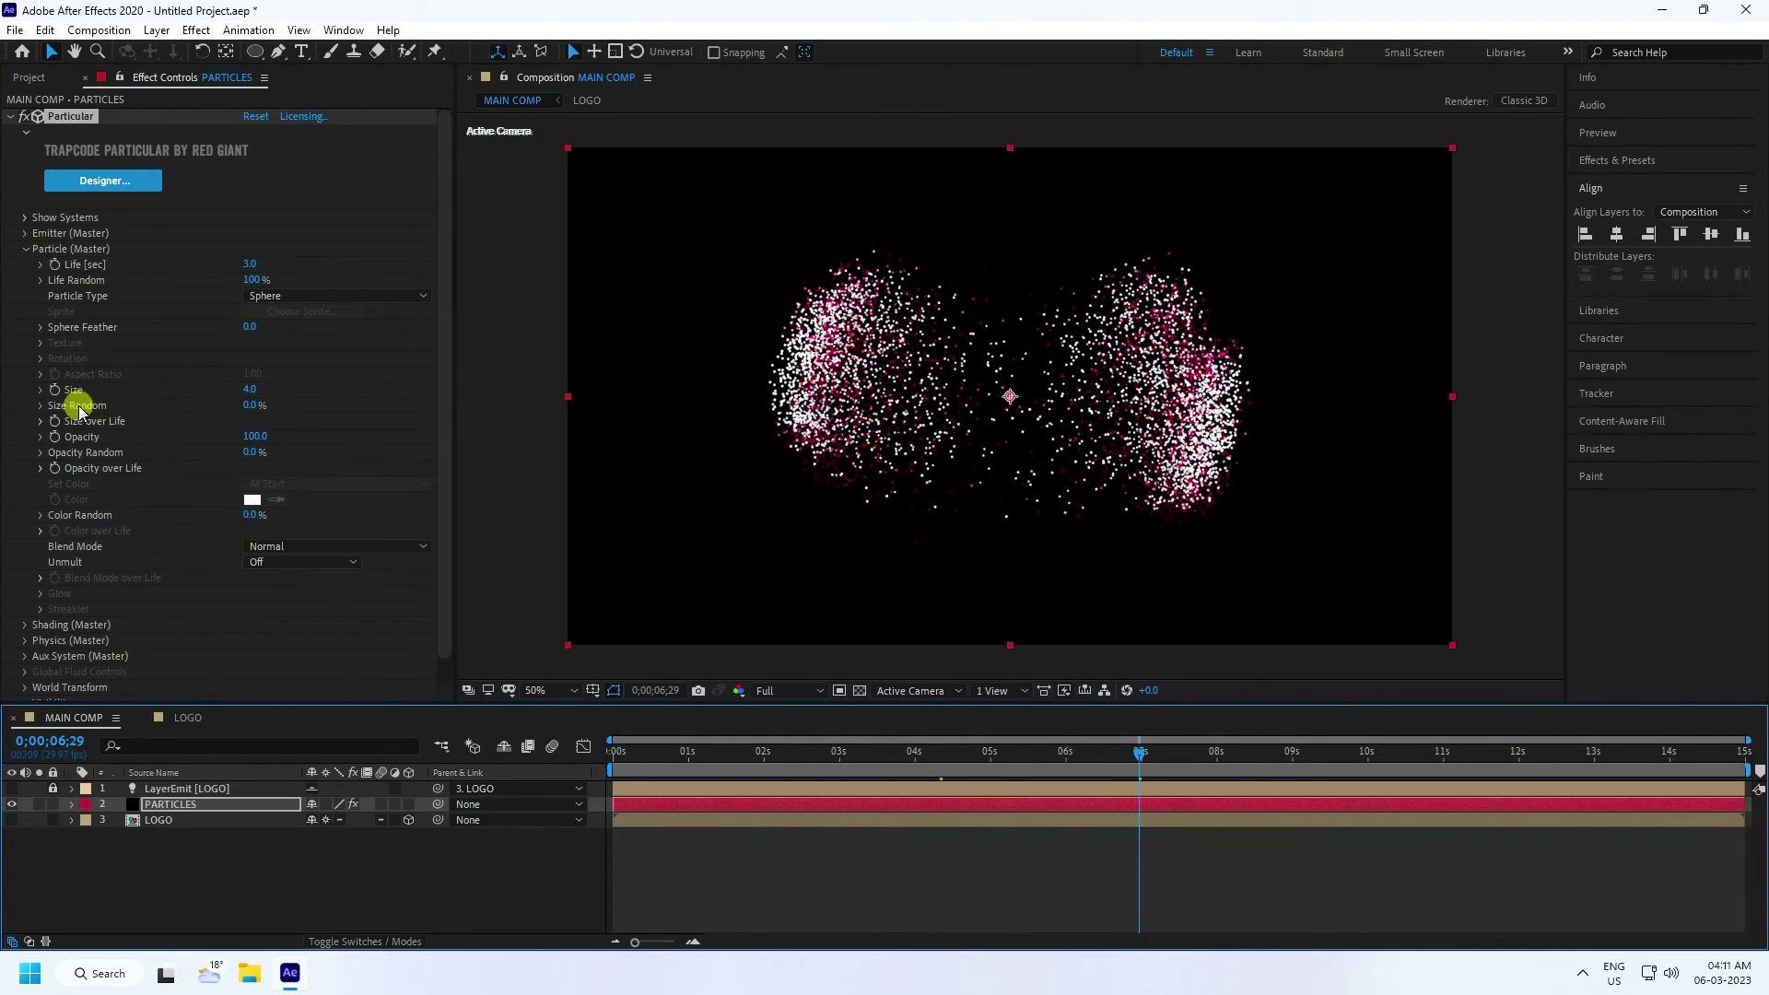
{"action": "left_click", "coordinate": [245, 405]}
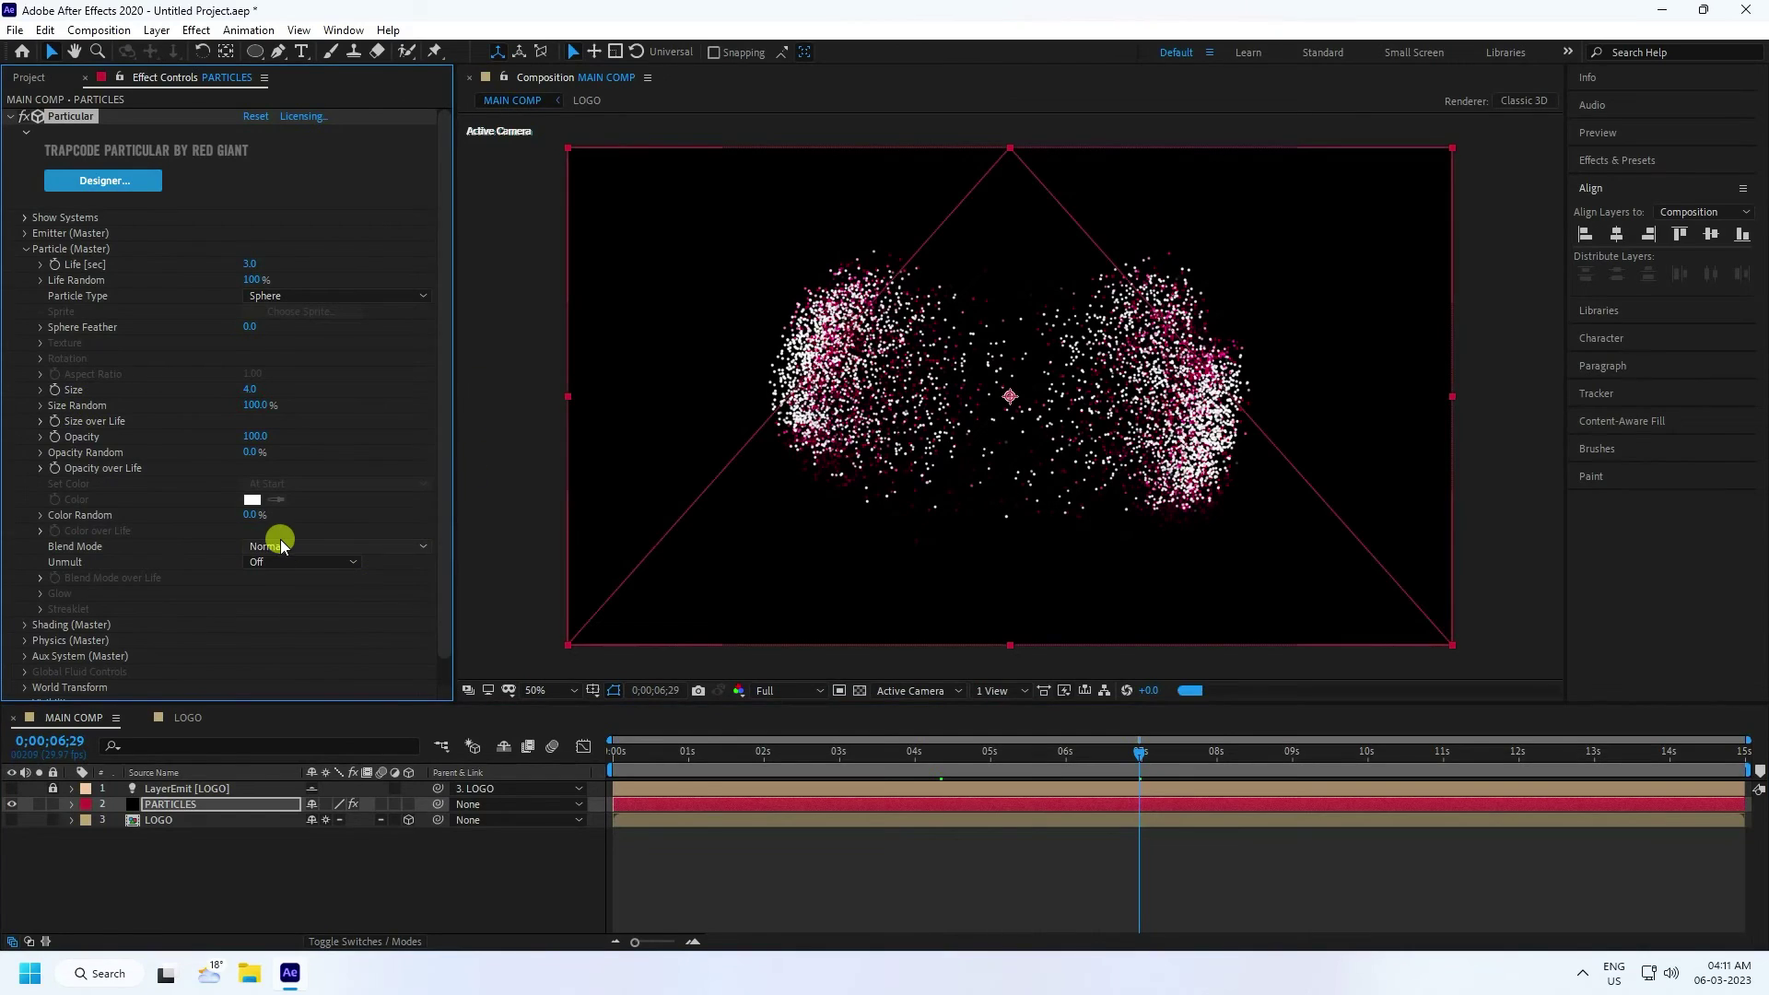
{"action": "key", "text": "ctrl+z"}
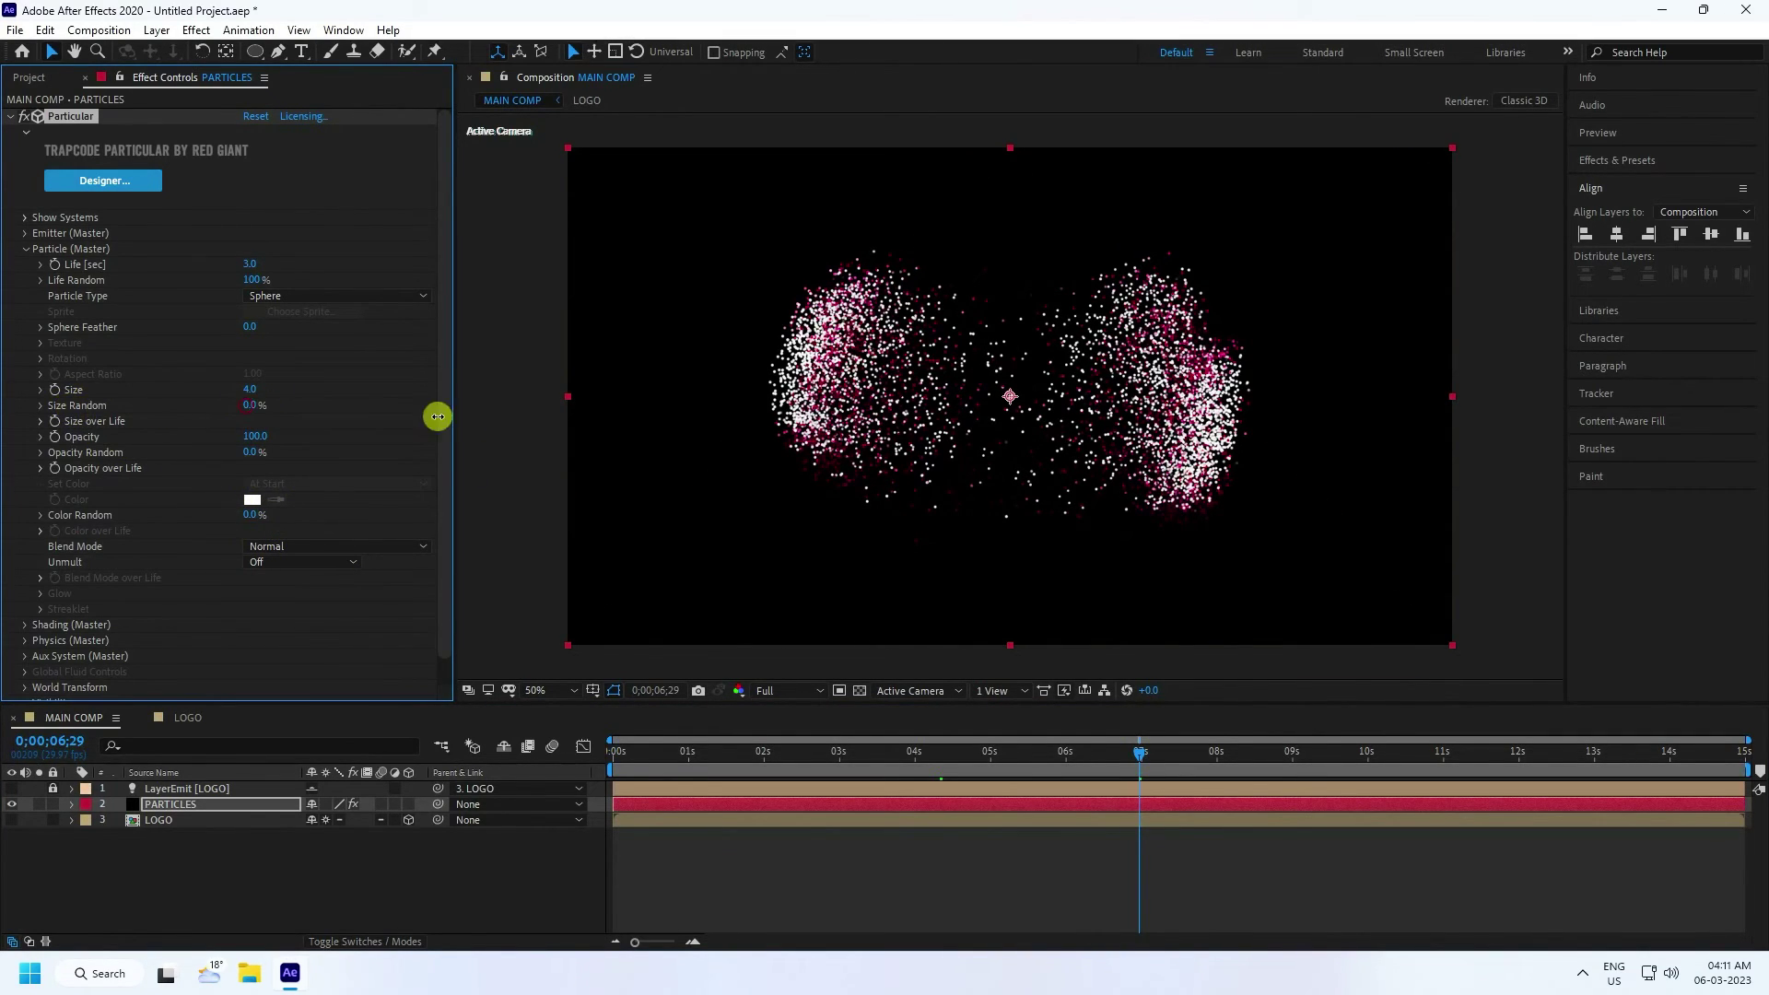
{"action": "key", "text": "ctrl+shift+z"}
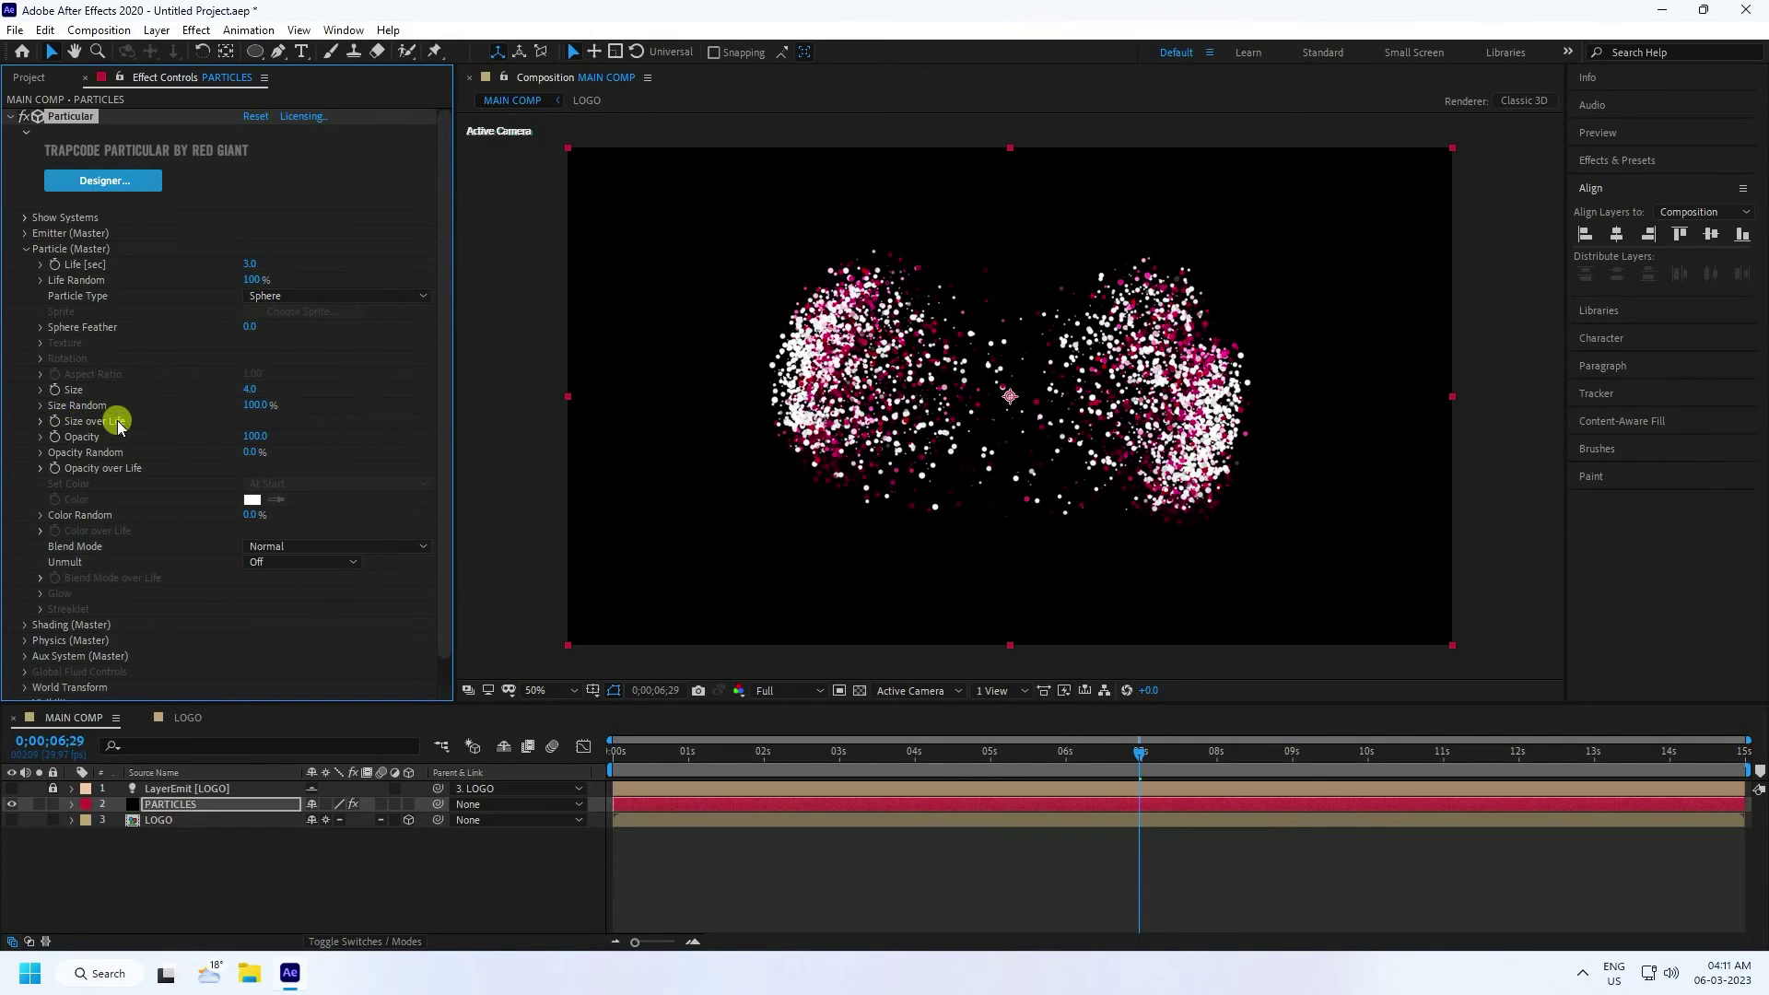
- Apply the linear descending preset curve to the particles' Size over Life
{"action": "left_click", "coordinate": [41, 420]}
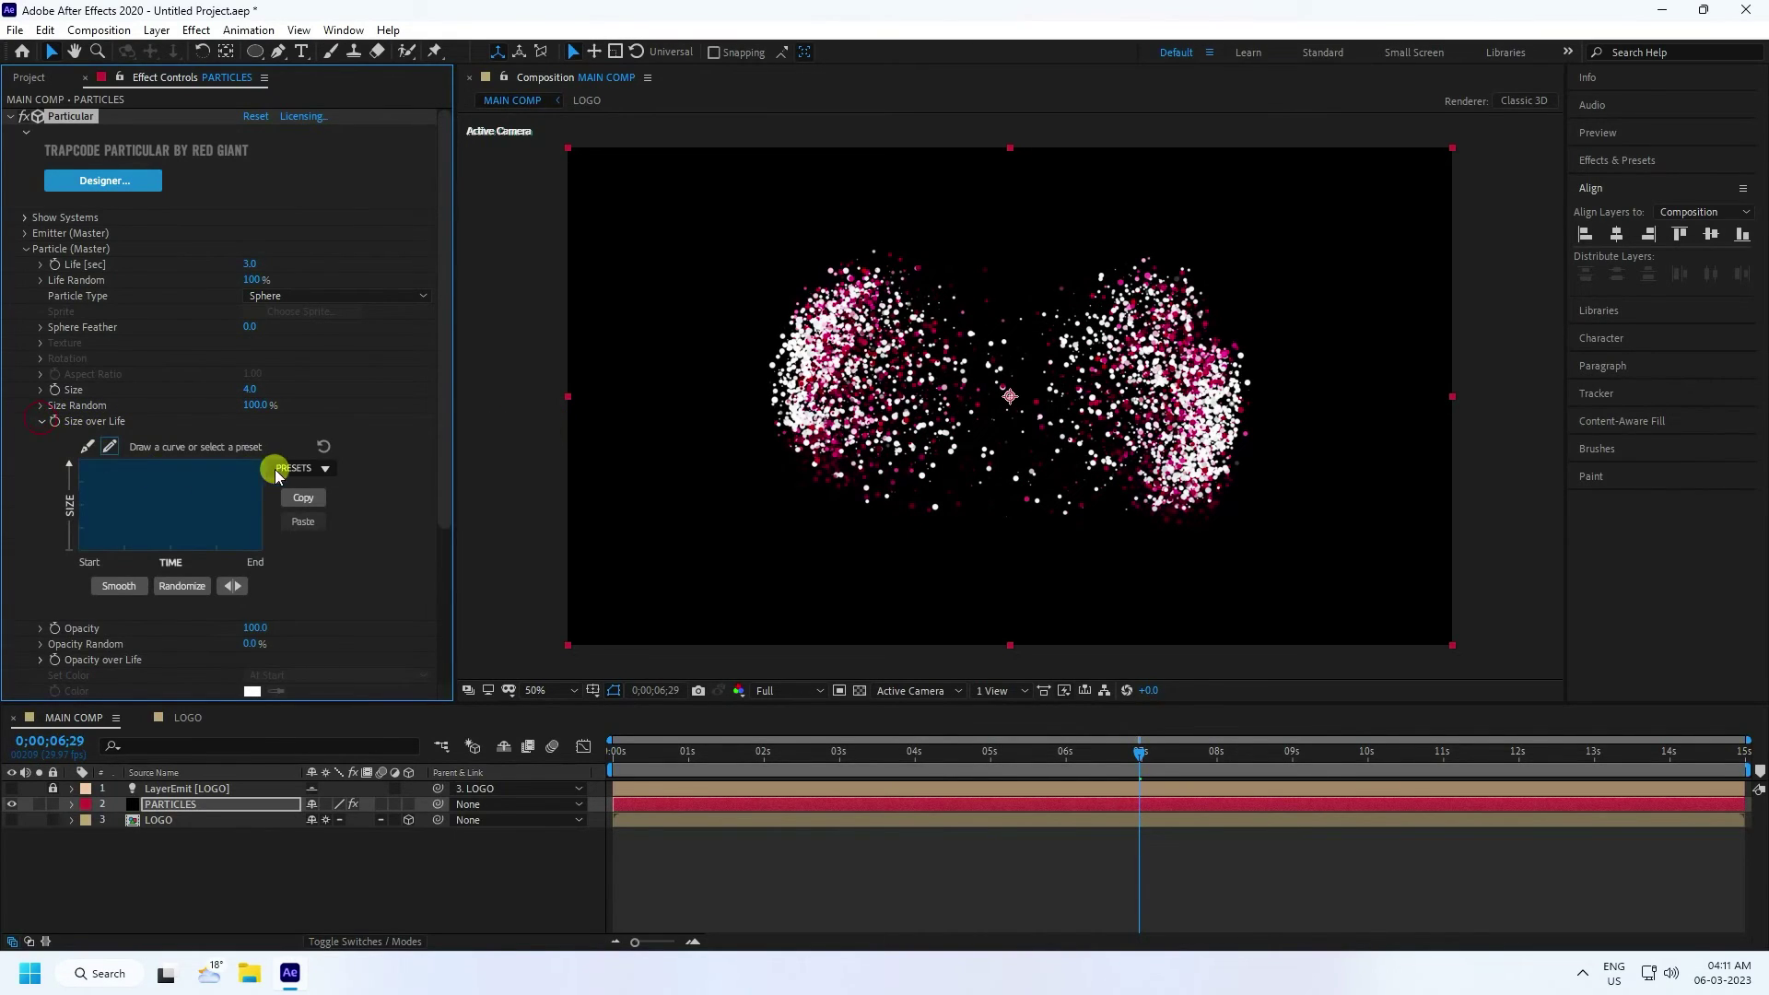
{"action": "left_click", "coordinate": [316, 470]}
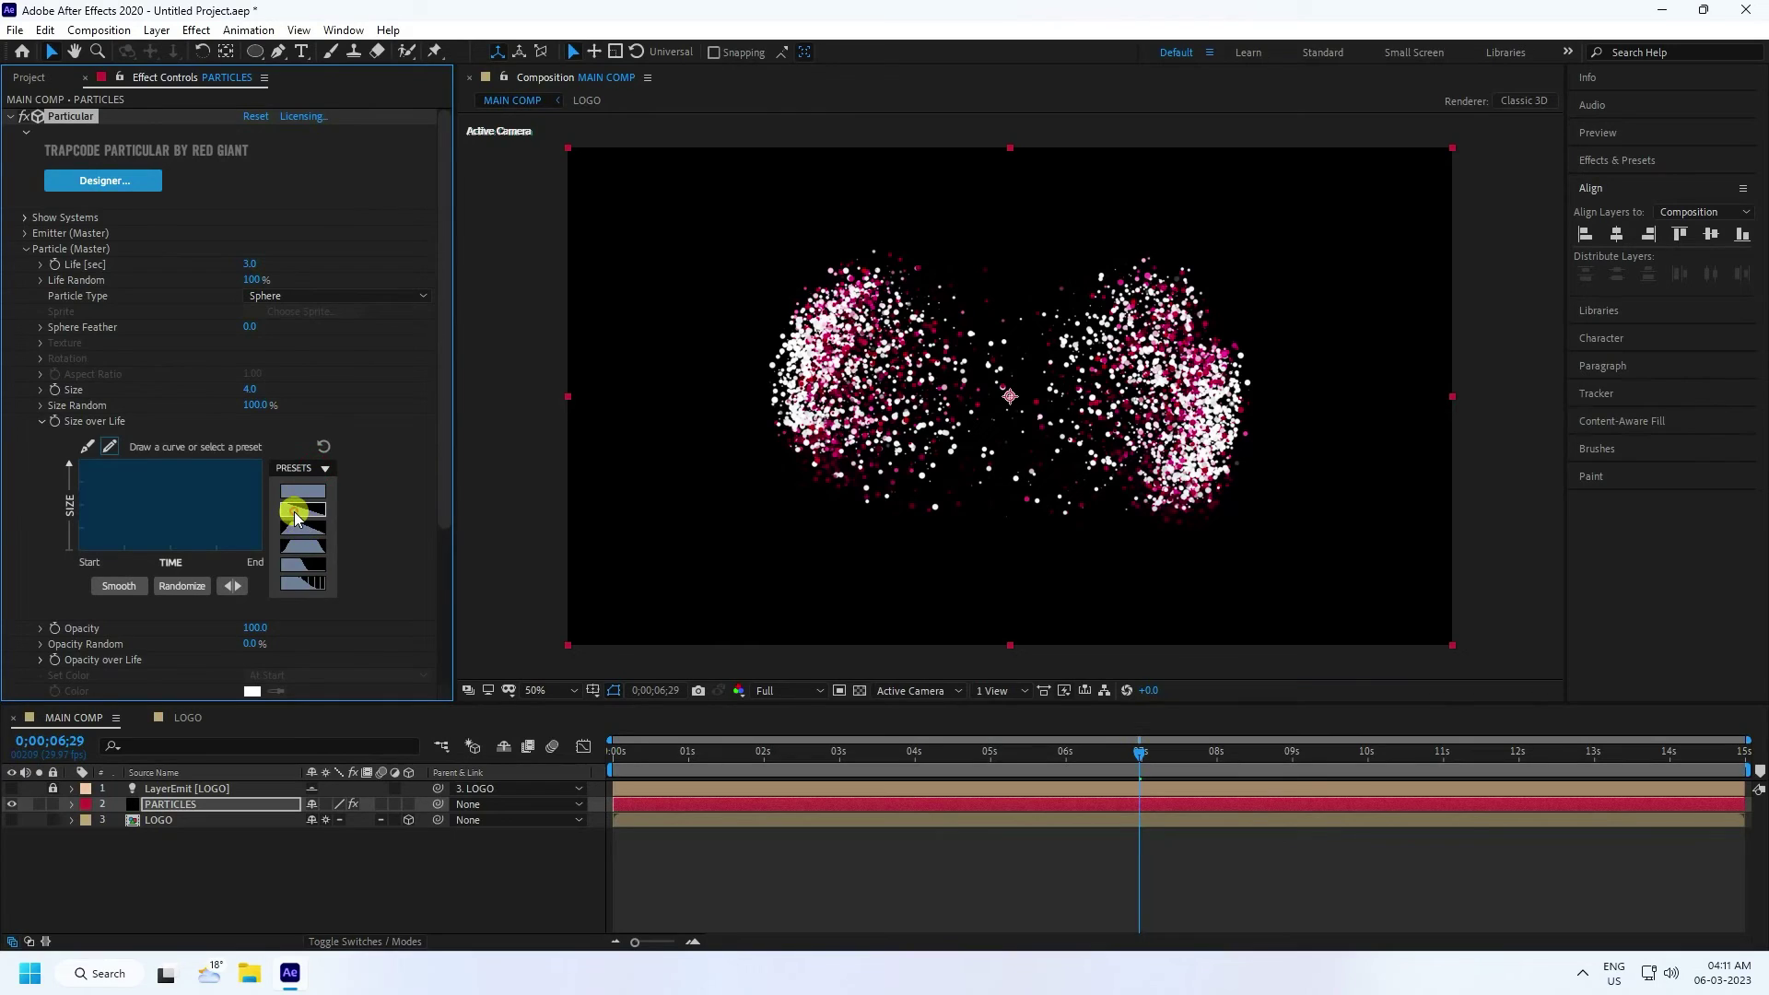
{"action": "left_click", "coordinate": [295, 514]}
- Lower the composition's preview resolution to half and play the particles from the start
{"action": "key", "text": "space"}
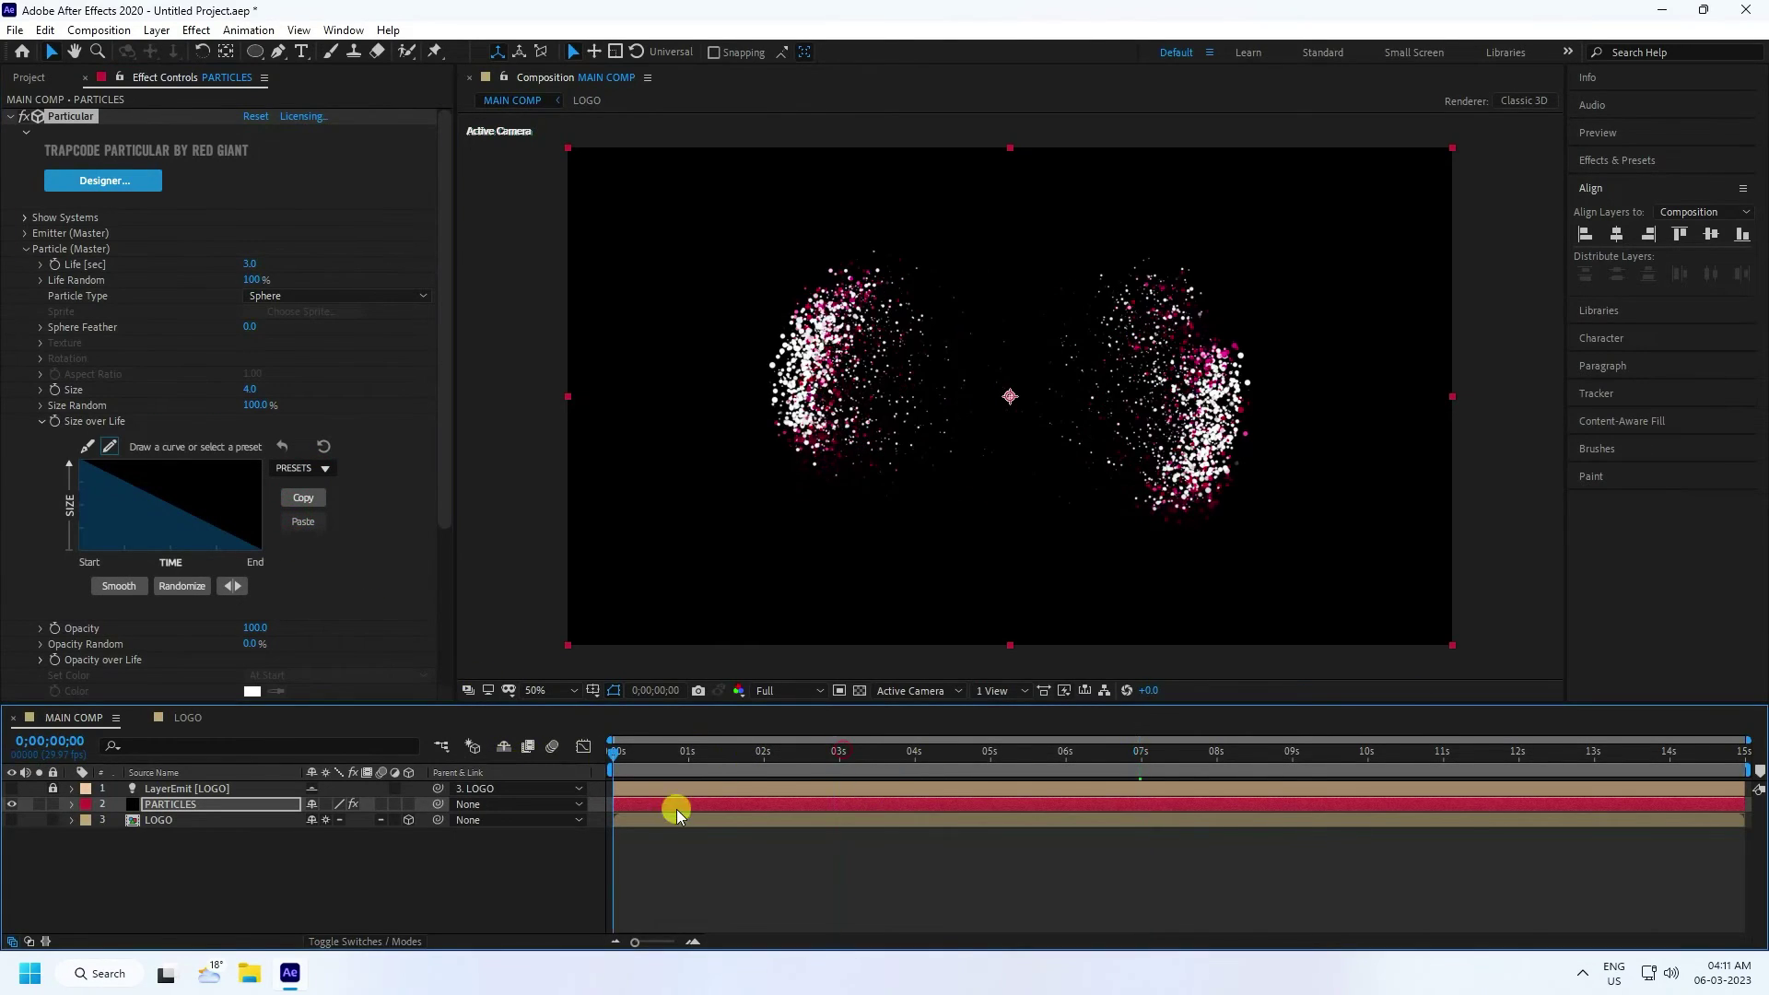
{"action": "left_click", "coordinate": [783, 690]}
{"action": "left_click", "coordinate": [781, 751]}
{"action": "key", "text": "space"}
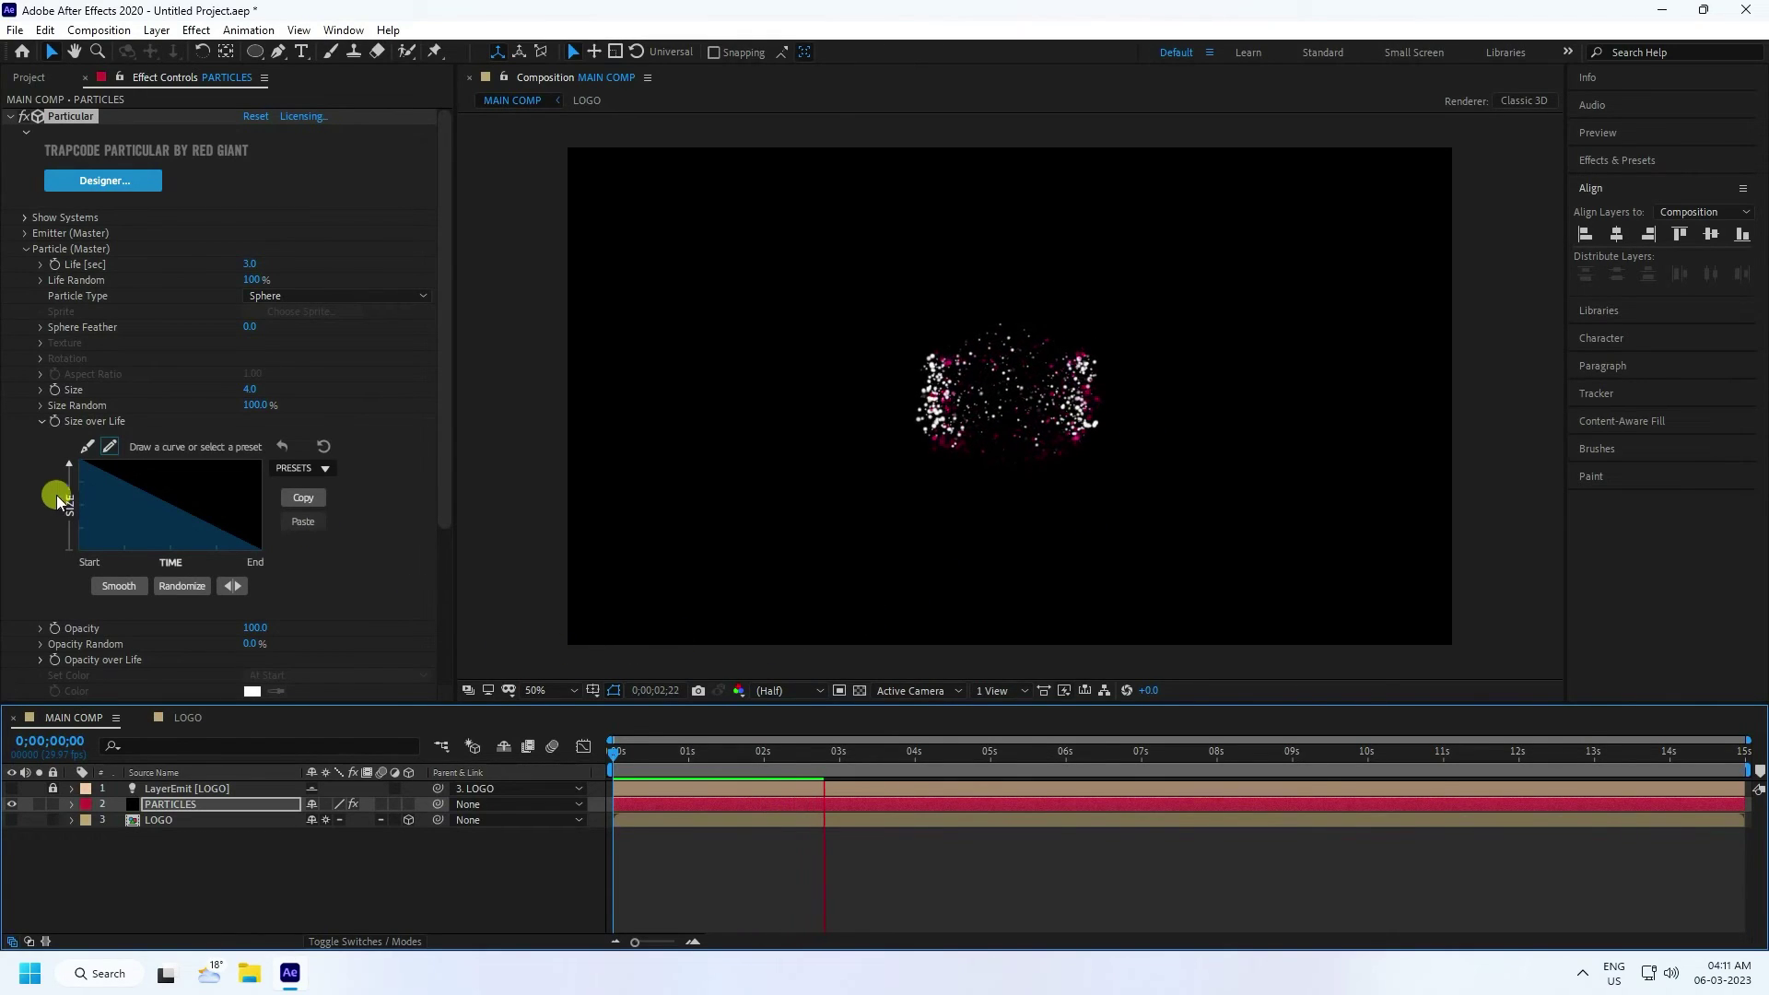
- Turn on Shadowlet for Main in Particular's Shading settings
{"action": "left_click", "coordinate": [23, 253]}
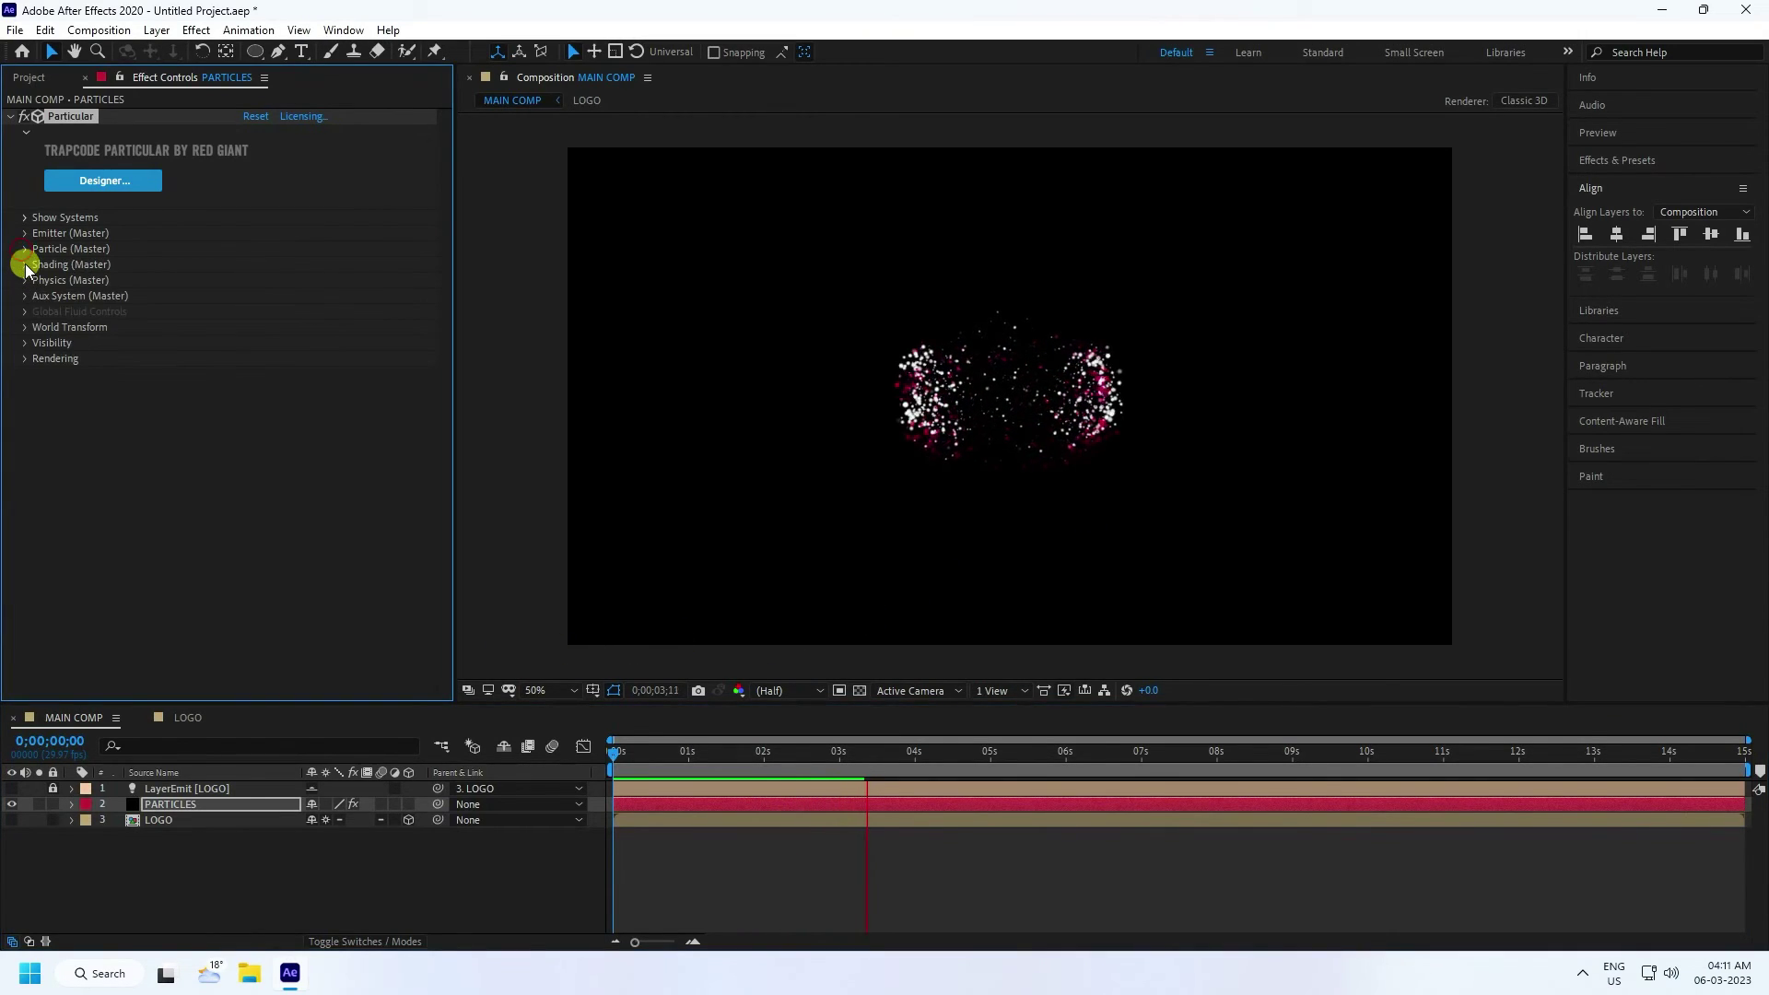
{"action": "left_click", "coordinate": [25, 264]}
{"action": "left_click", "coordinate": [252, 424]}
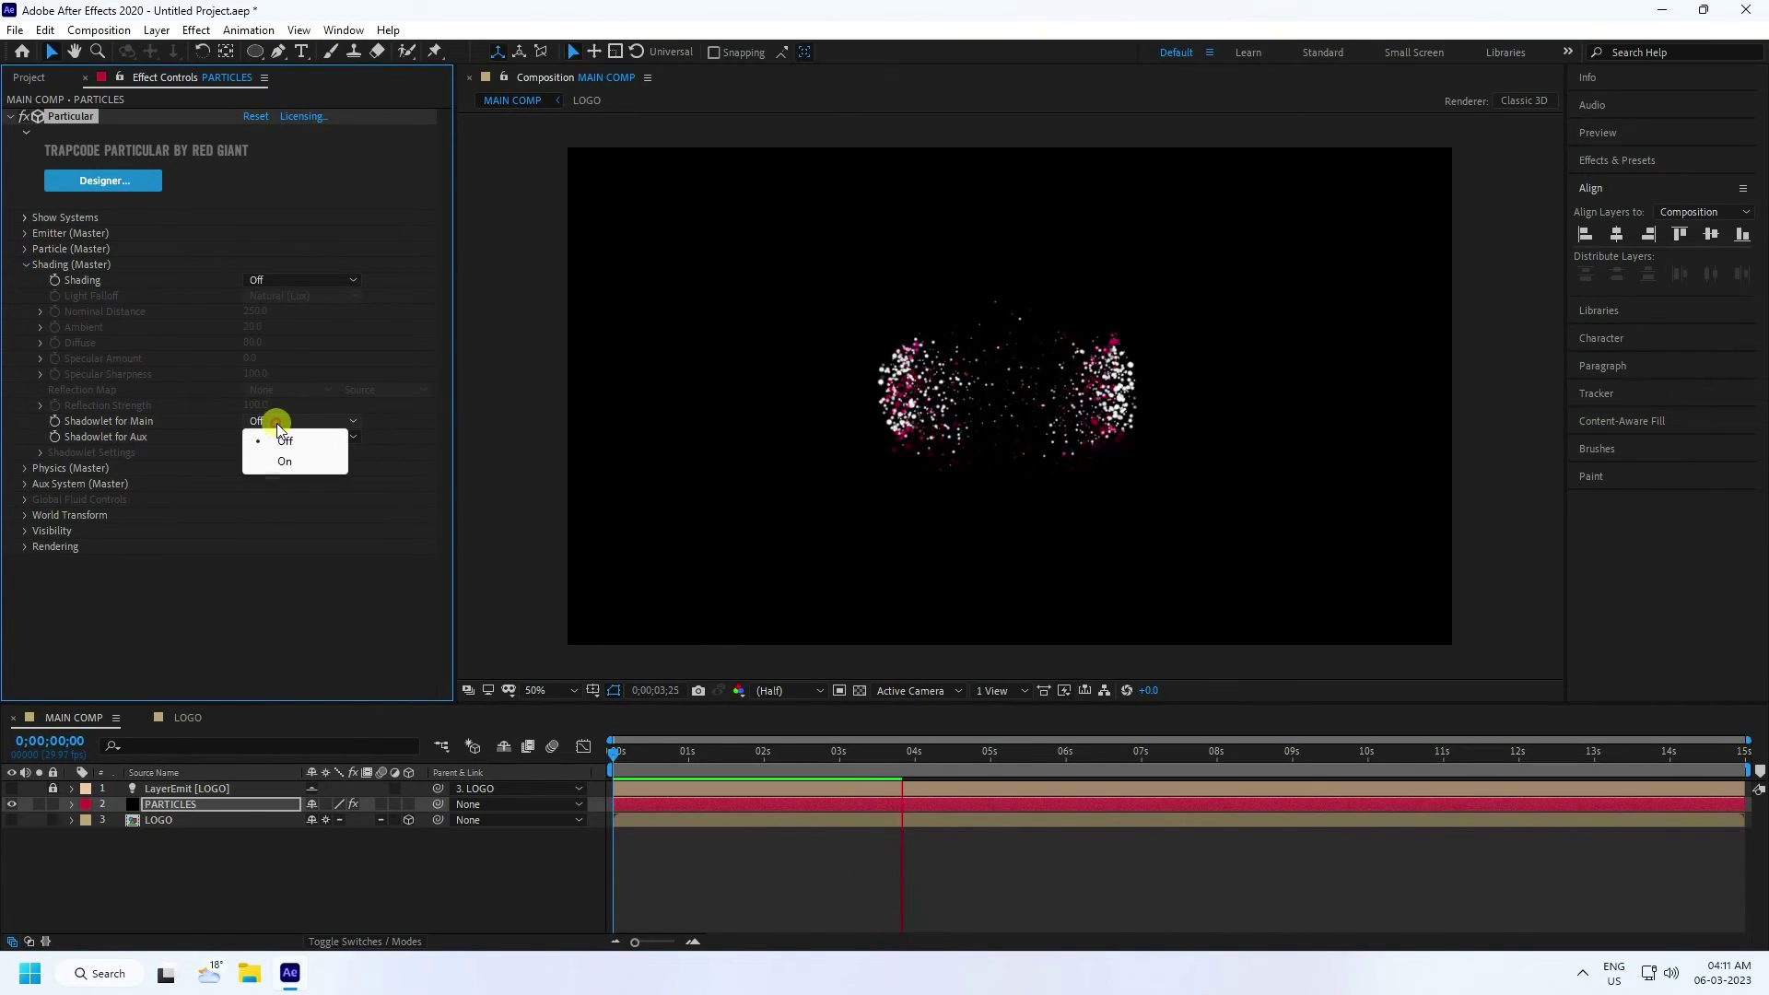
{"action": "left_click", "coordinate": [278, 453]}
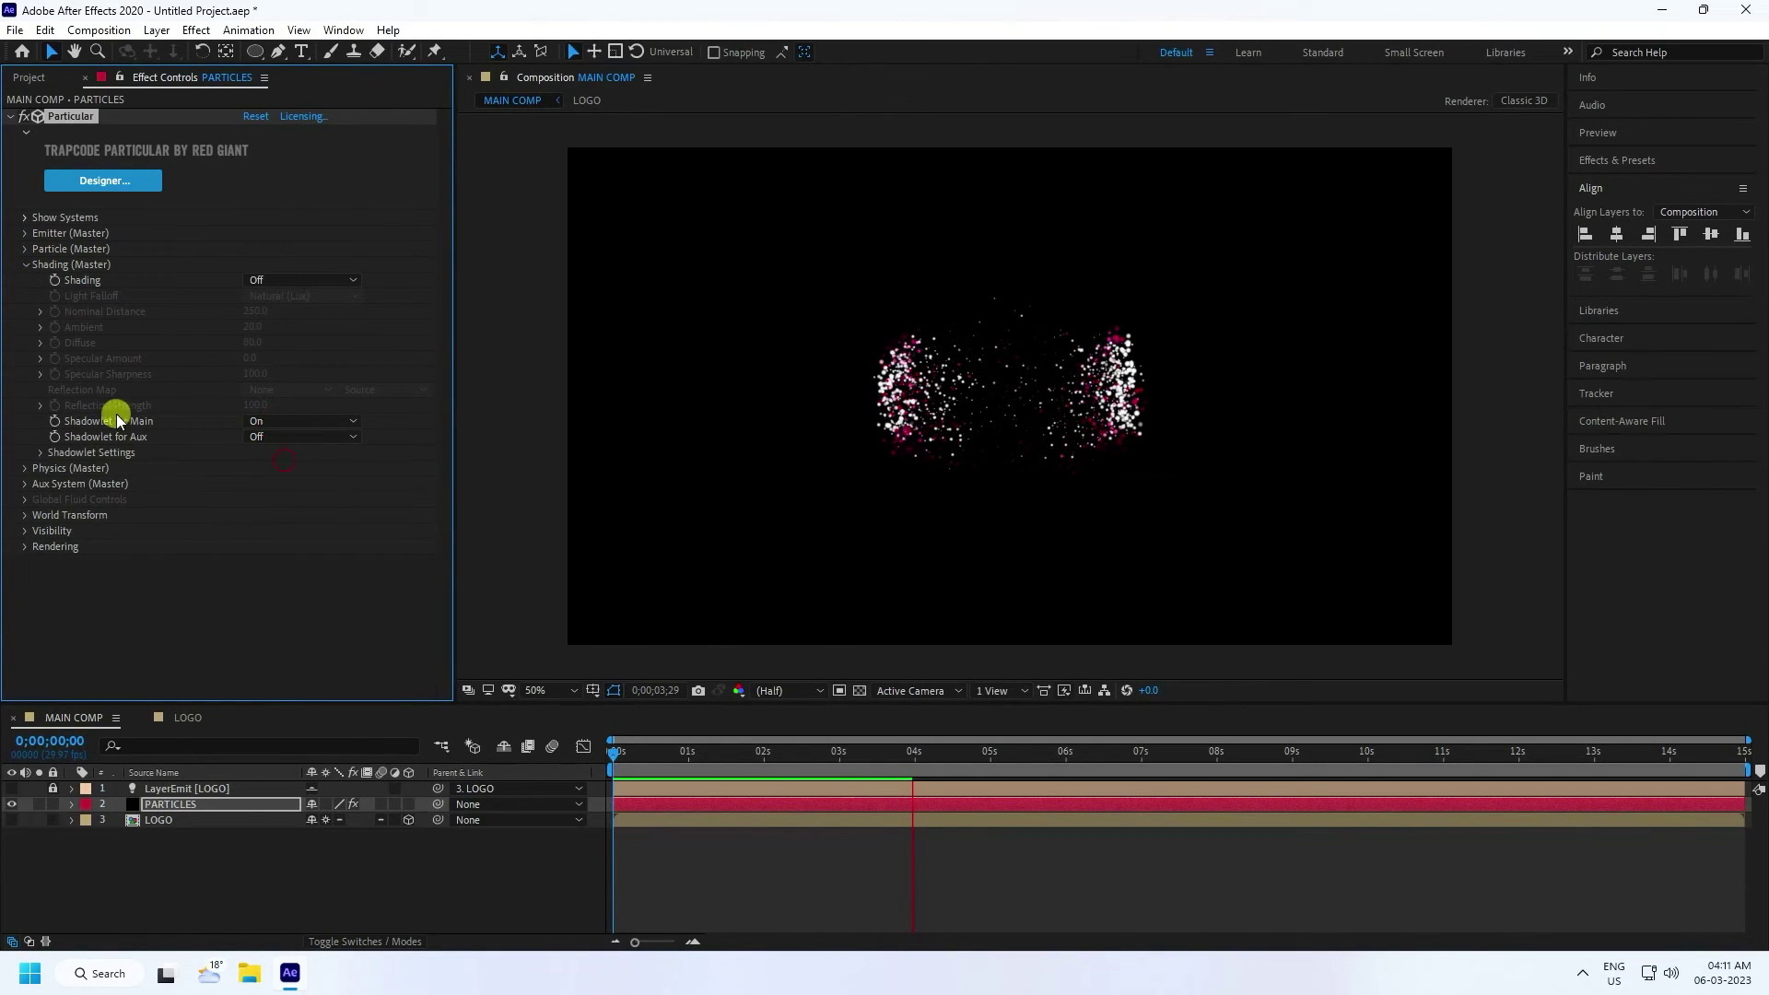
- Set Gravity to 200 in Particular's Physics settings
{"action": "left_click", "coordinate": [24, 264]}
{"action": "left_click", "coordinate": [25, 280]}
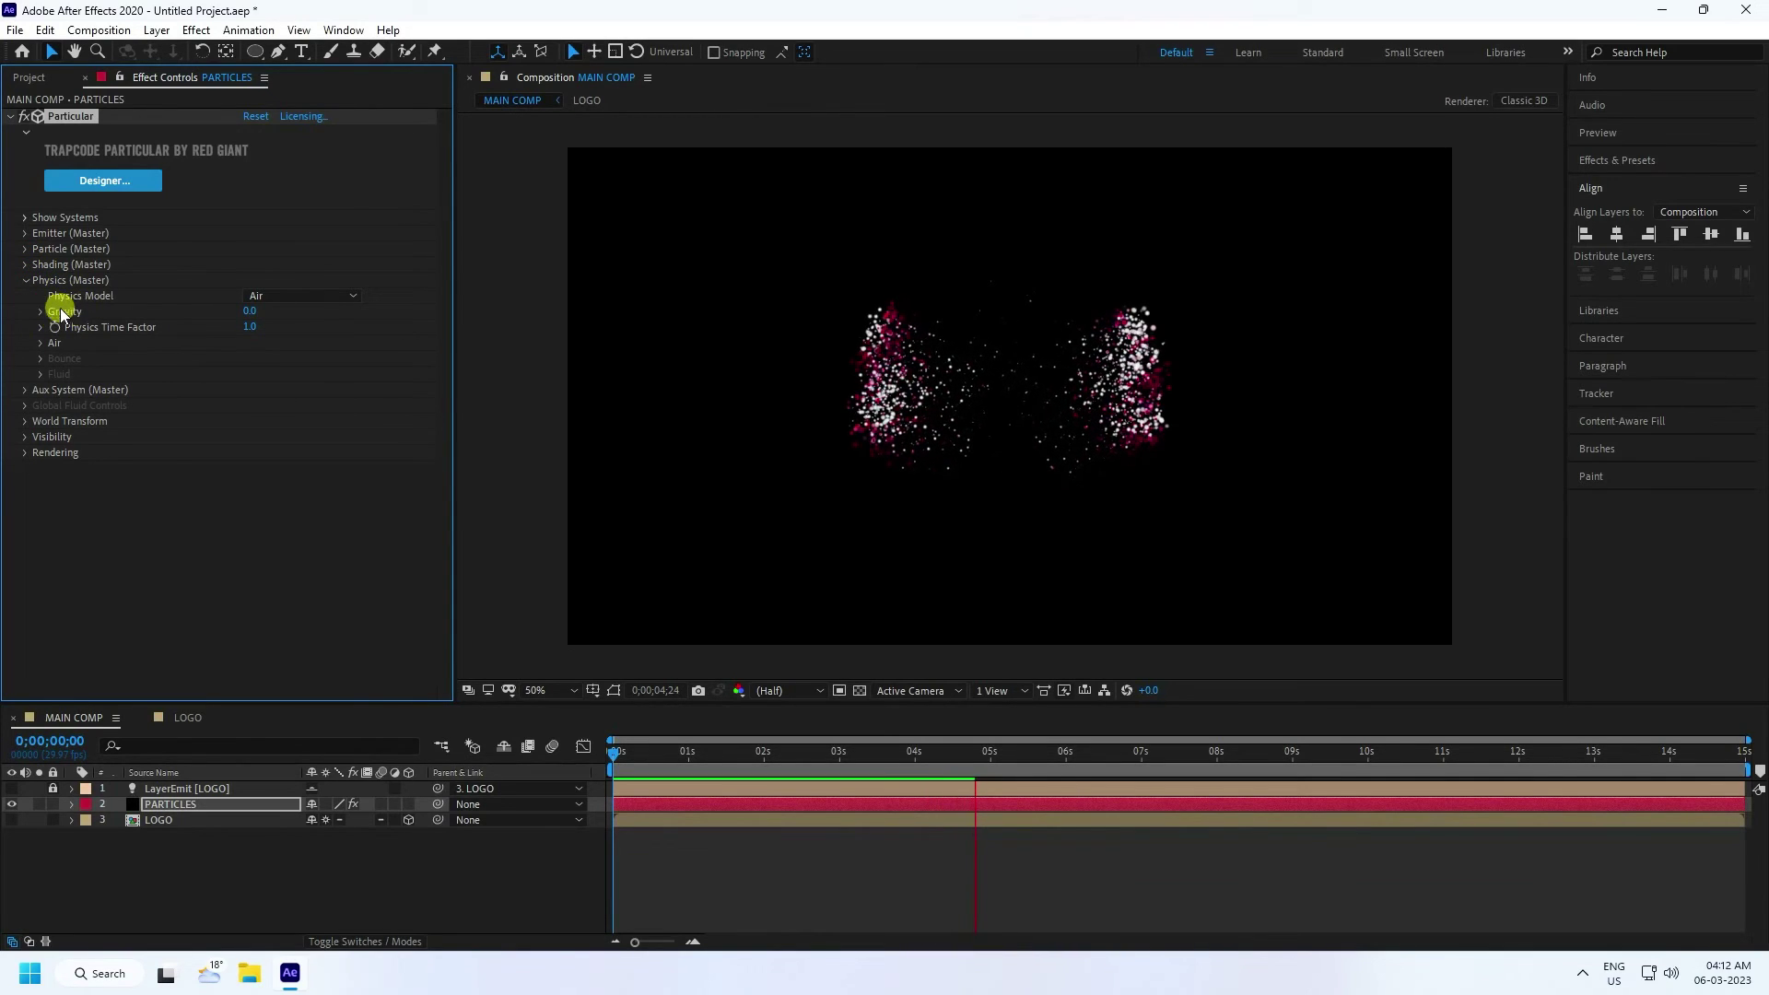
{"action": "left_click", "coordinate": [254, 311]}
{"action": "type", "text": "20"}
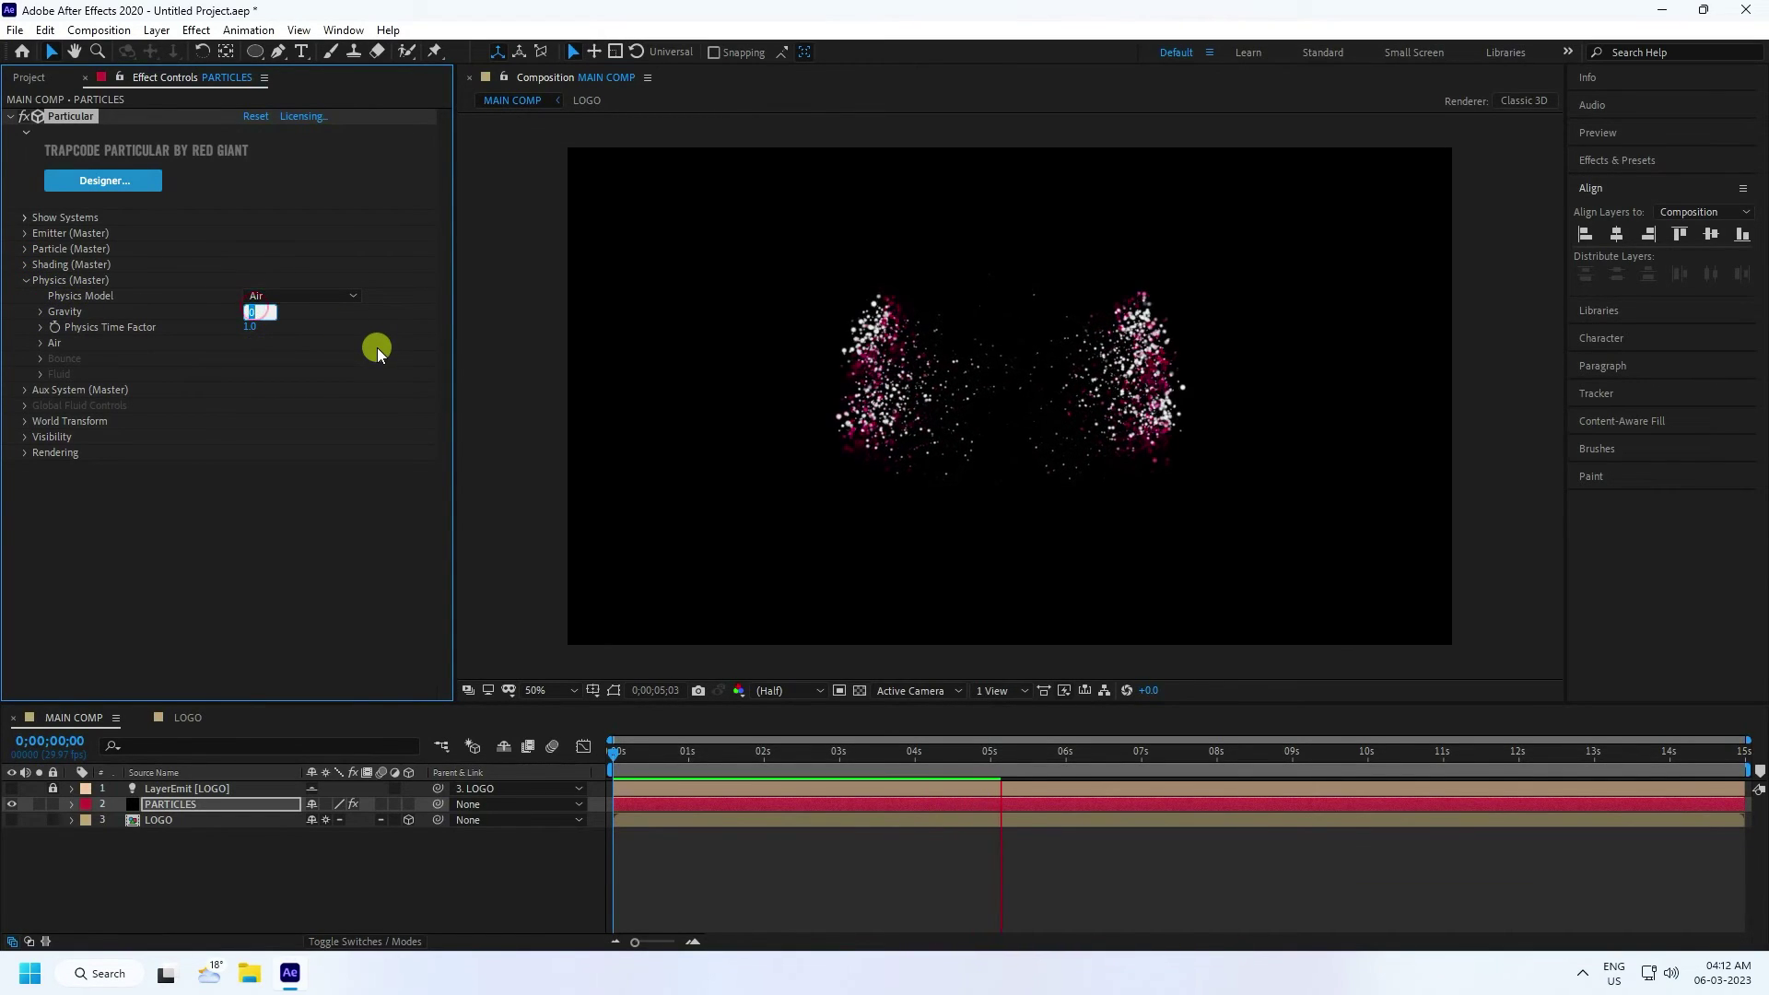
{"action": "type", "text": "0"}
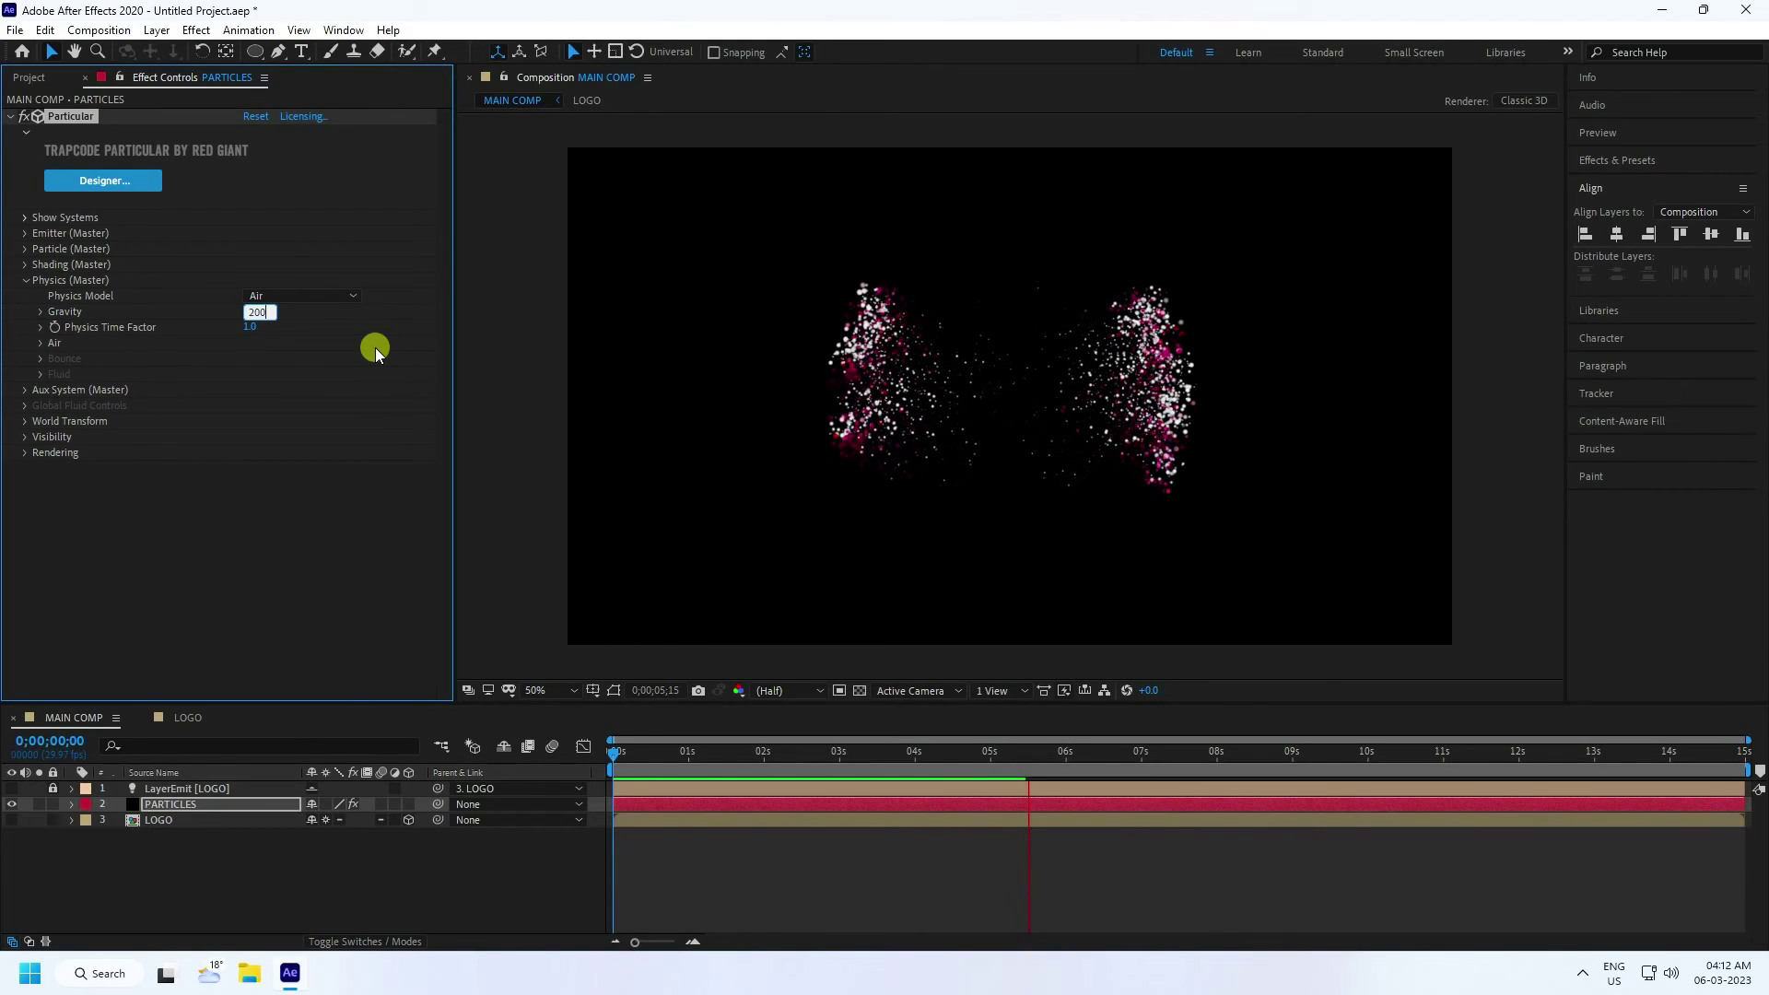
{"action": "key", "text": "Return"}
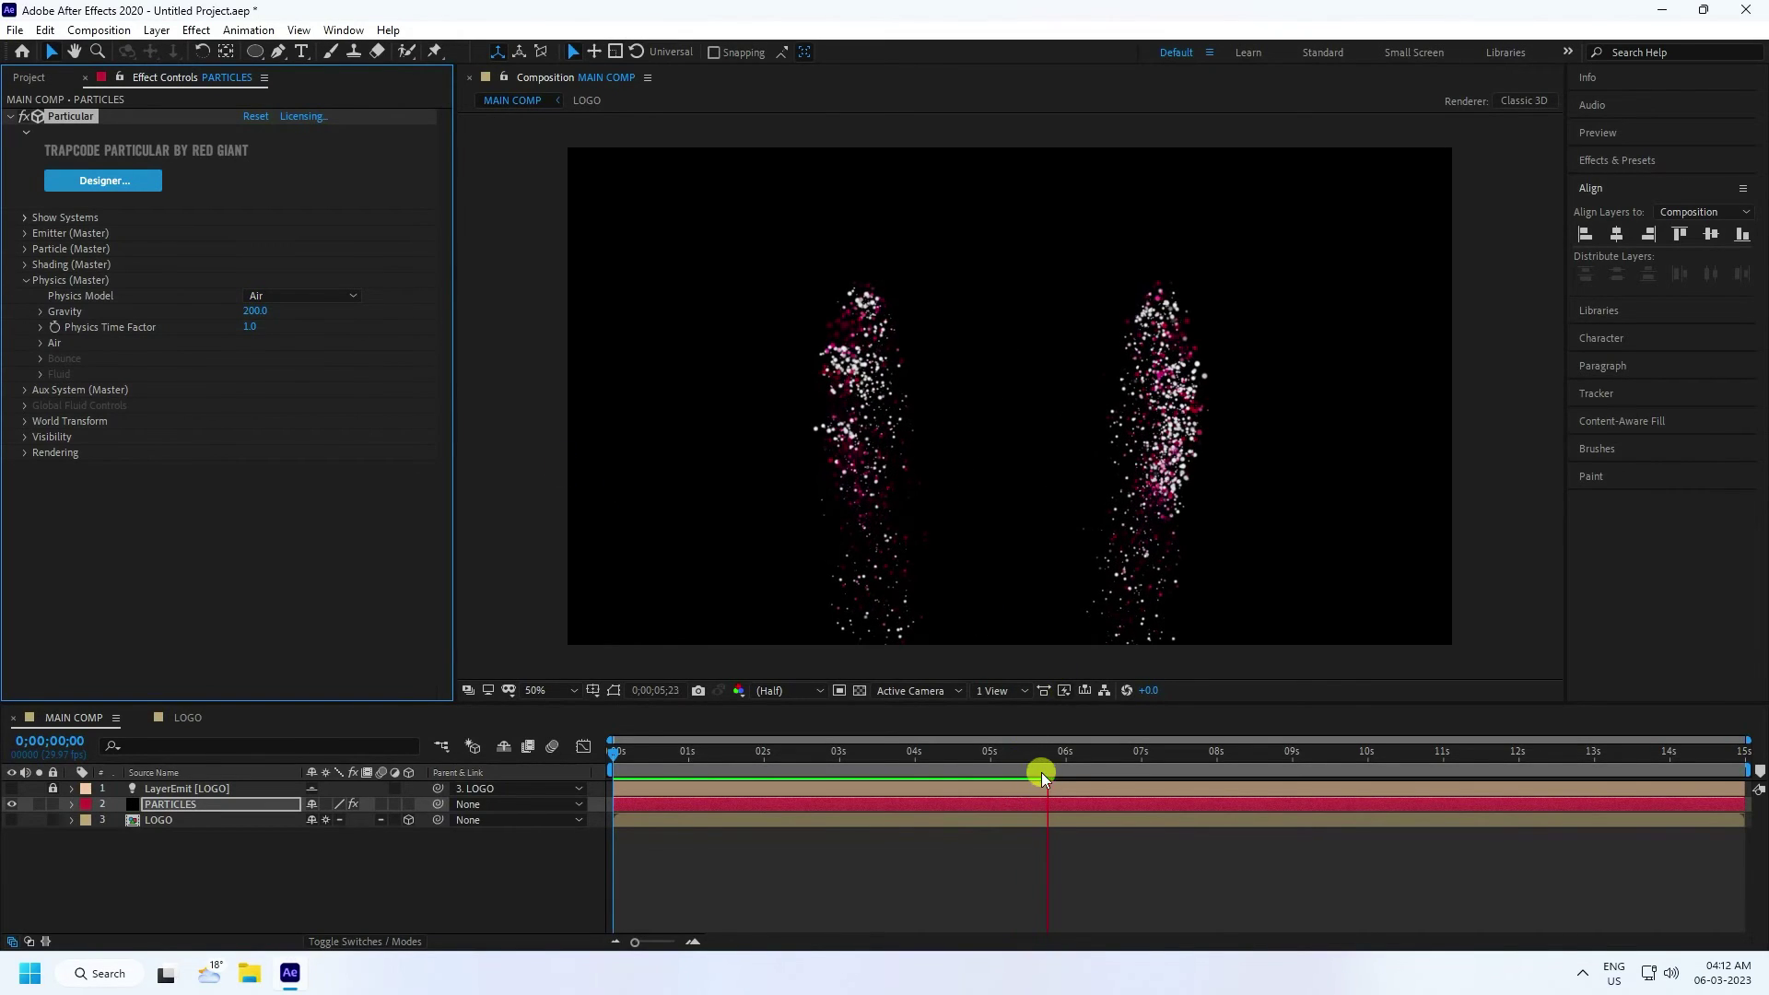
- Preview the falling particles from the start of the composition
{"action": "left_click", "coordinate": [1050, 753]}
{"action": "key", "text": "space"}
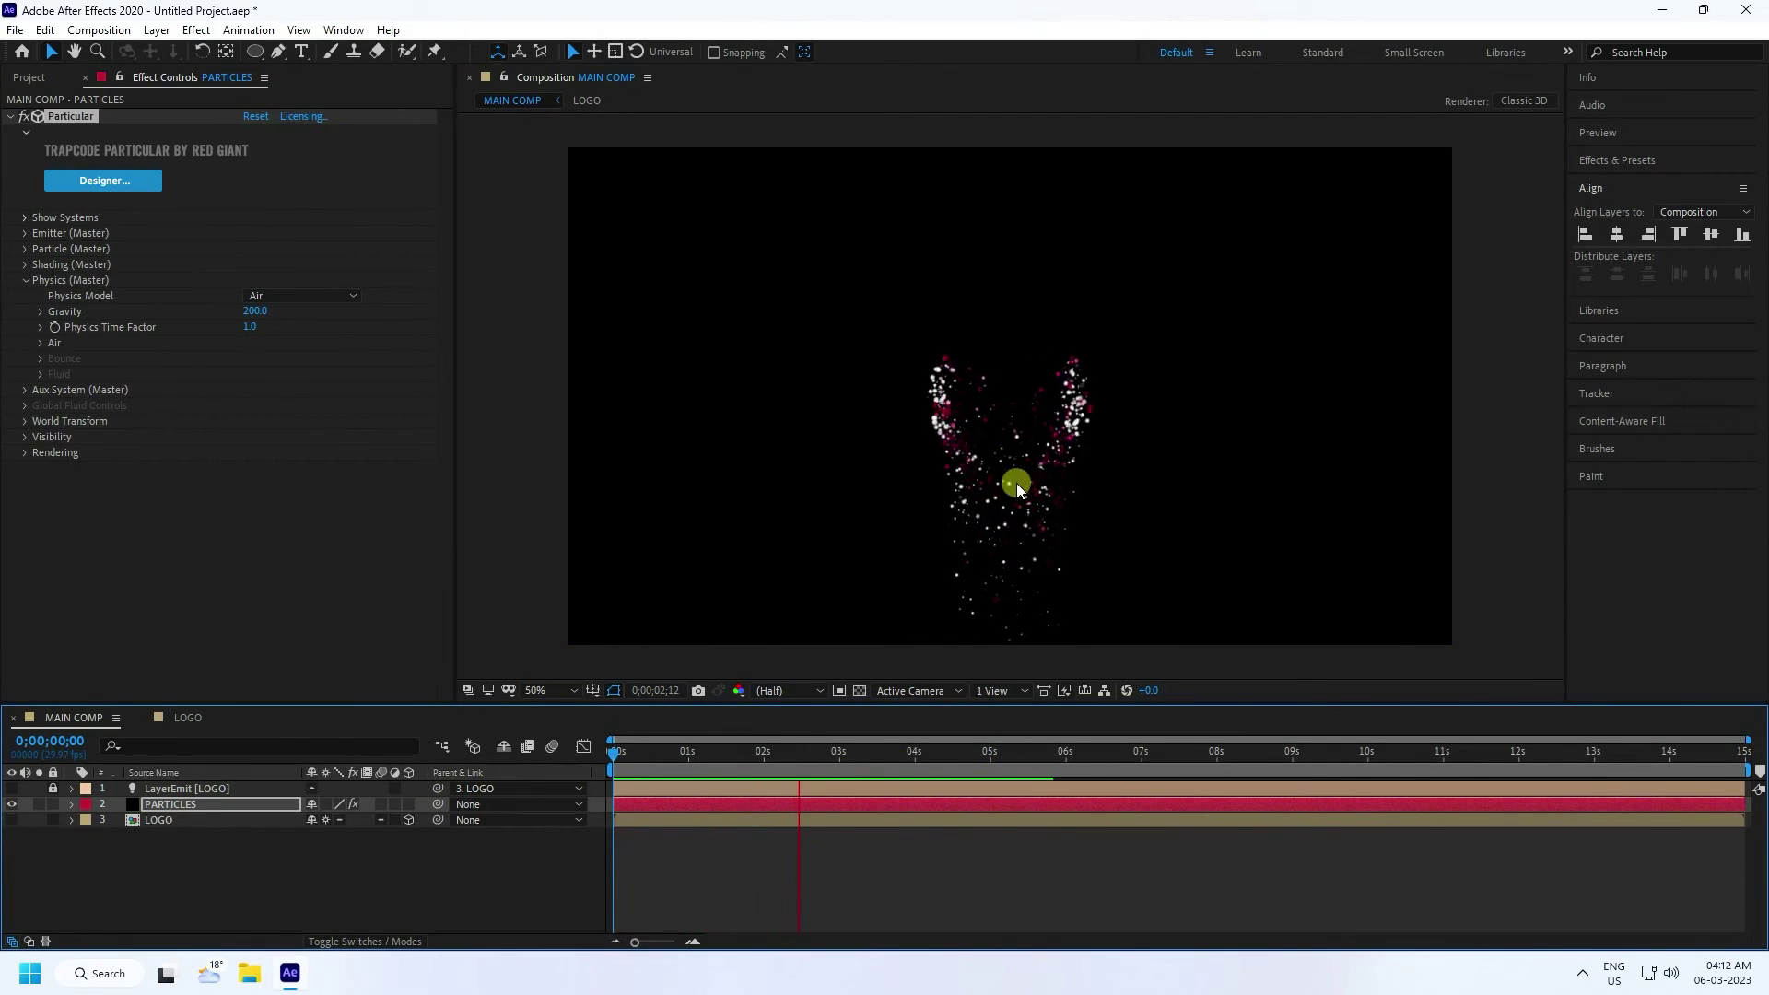
{"action": "left_click", "coordinate": [840, 752]}
{"action": "key", "text": "Home"}
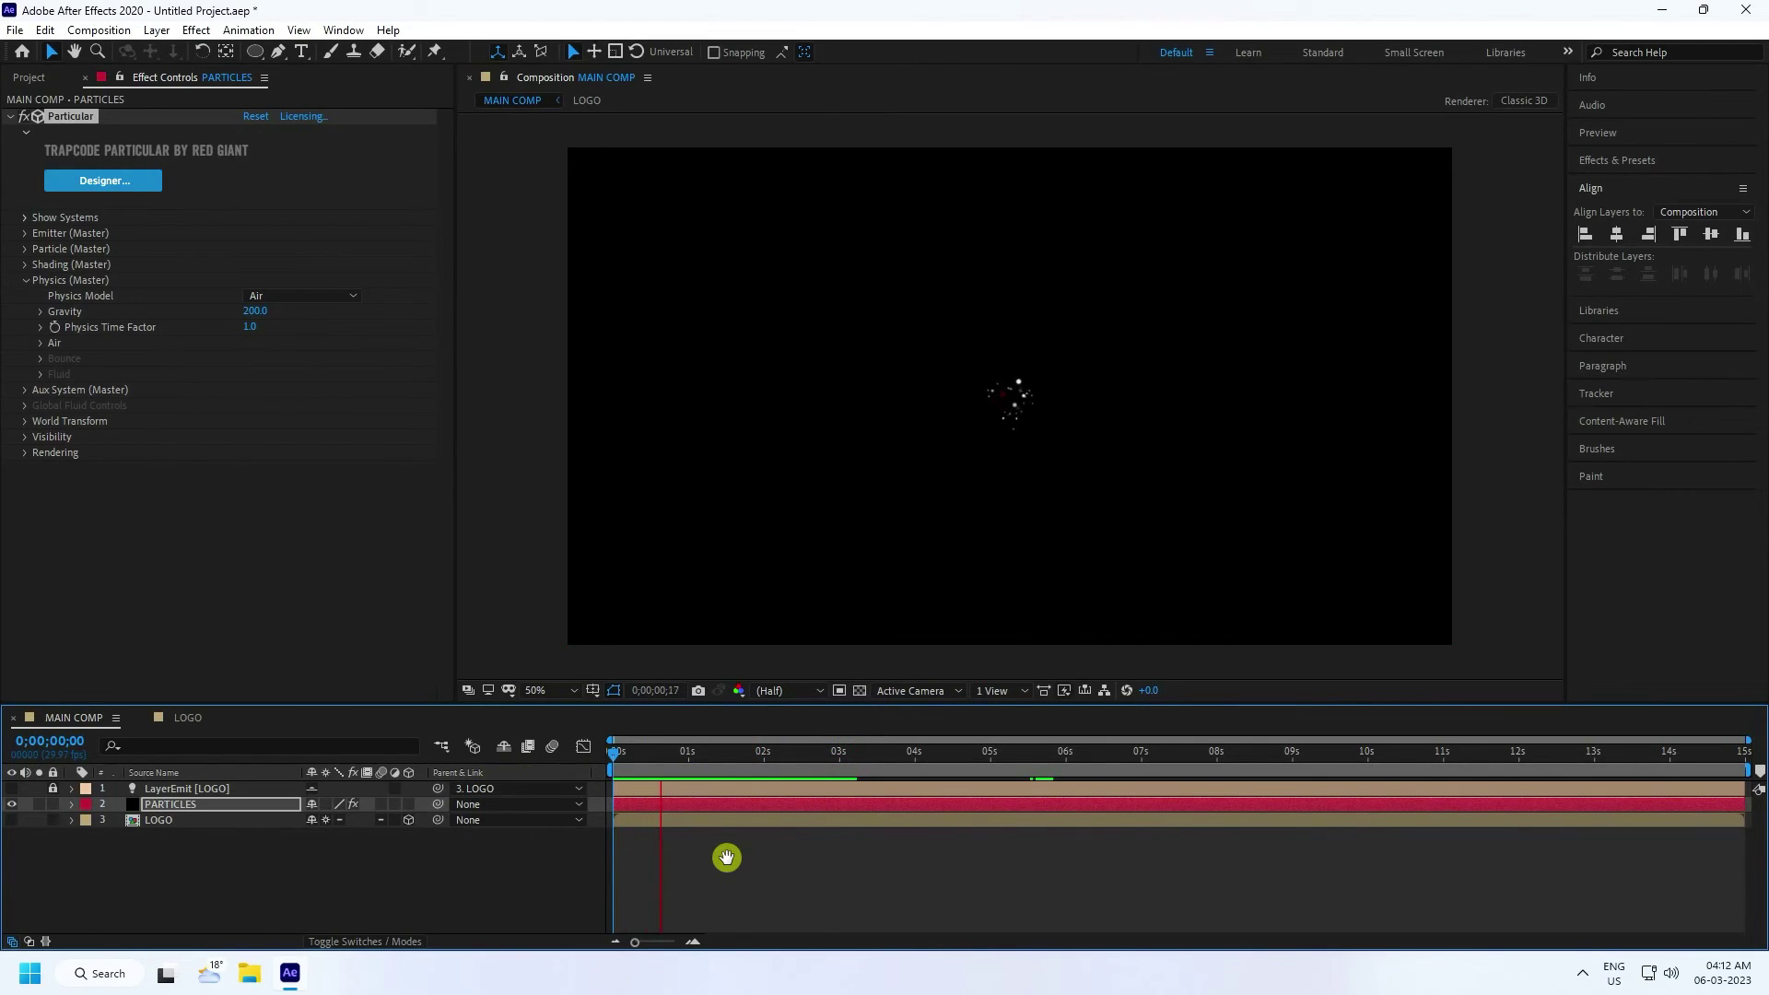
- At 0;00;05;22, set Wind Y to -400 in Particular's Air physics settings
{"action": "left_click", "coordinate": [40, 343]}
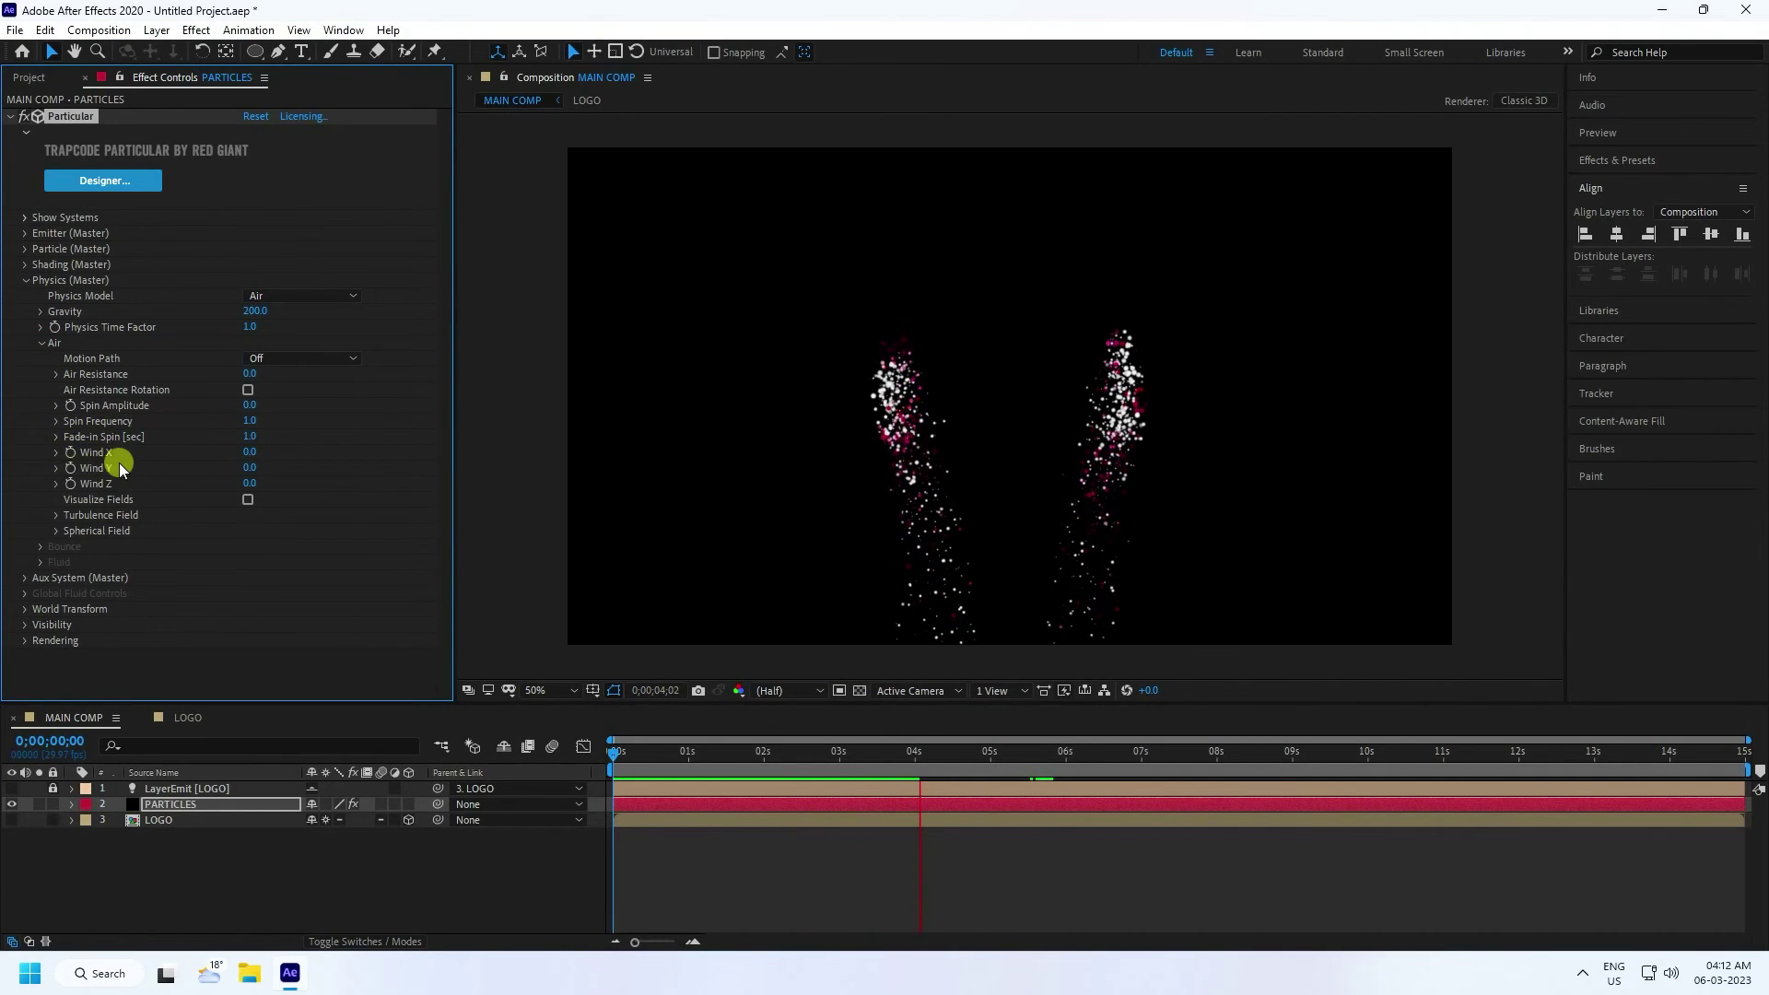
{"action": "left_click_drag", "start_coordinate": [922, 757], "coordinate": [1045, 759]}
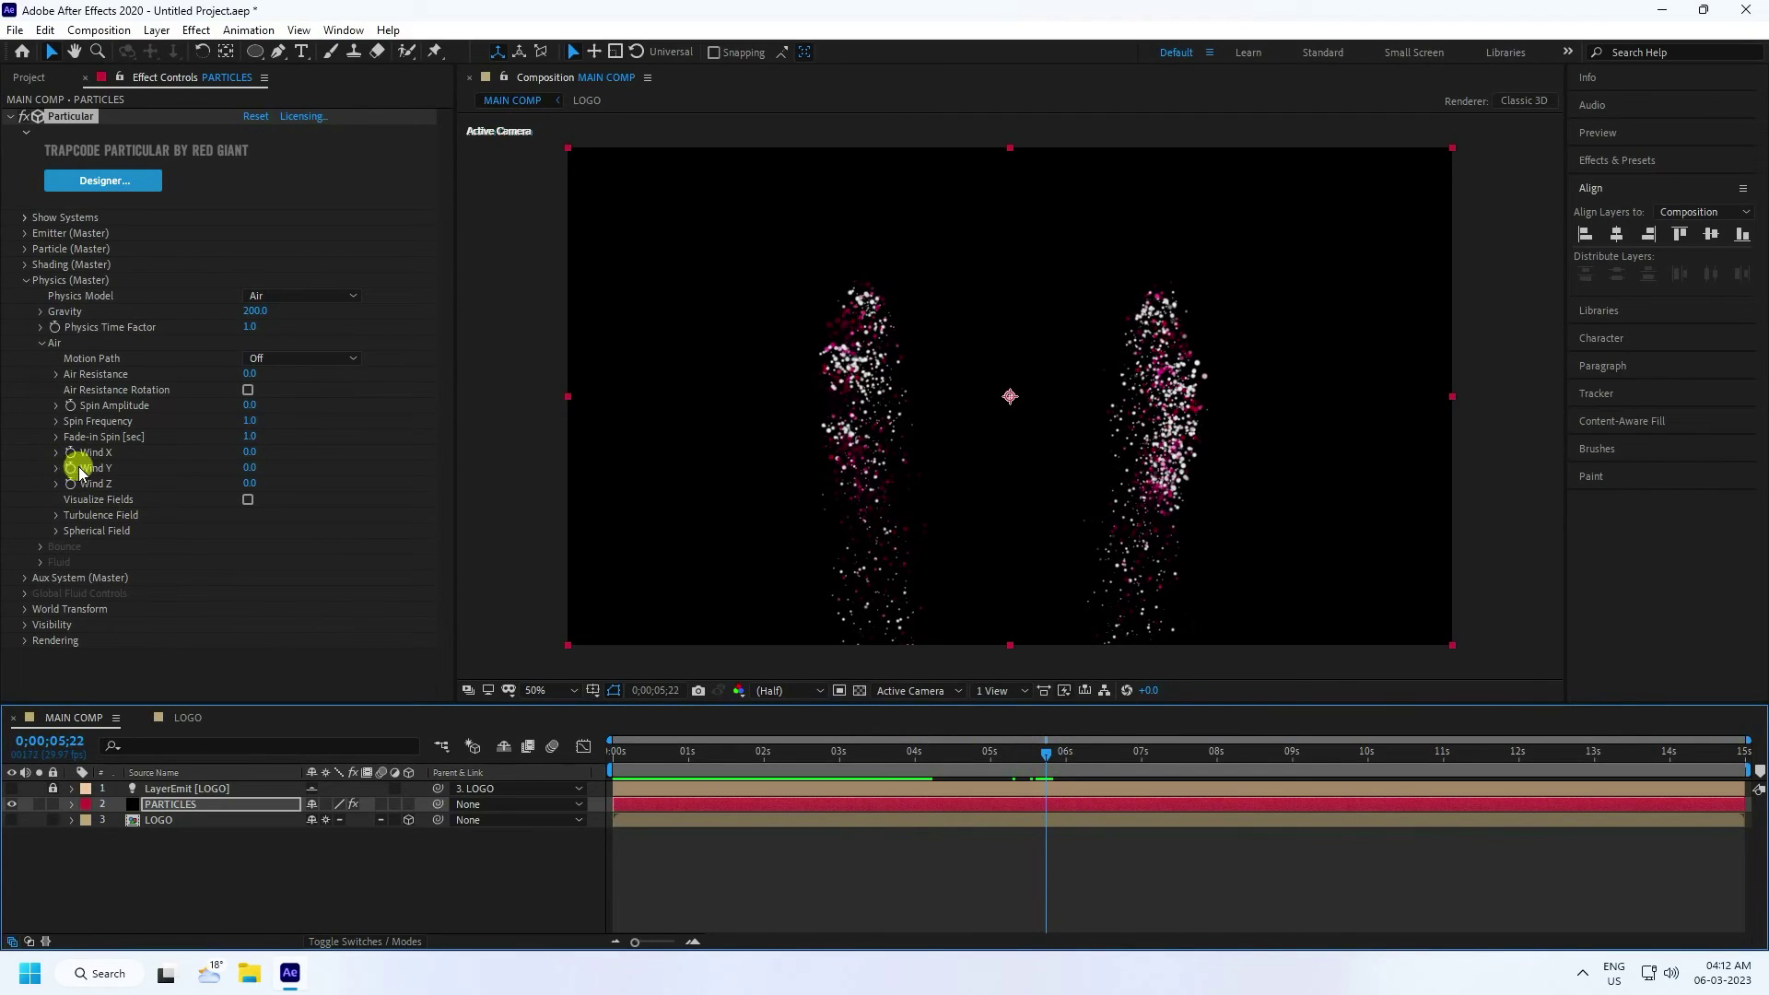
{"action": "left_click_drag", "start_coordinate": [249, 470], "coordinate": [178, 484]}
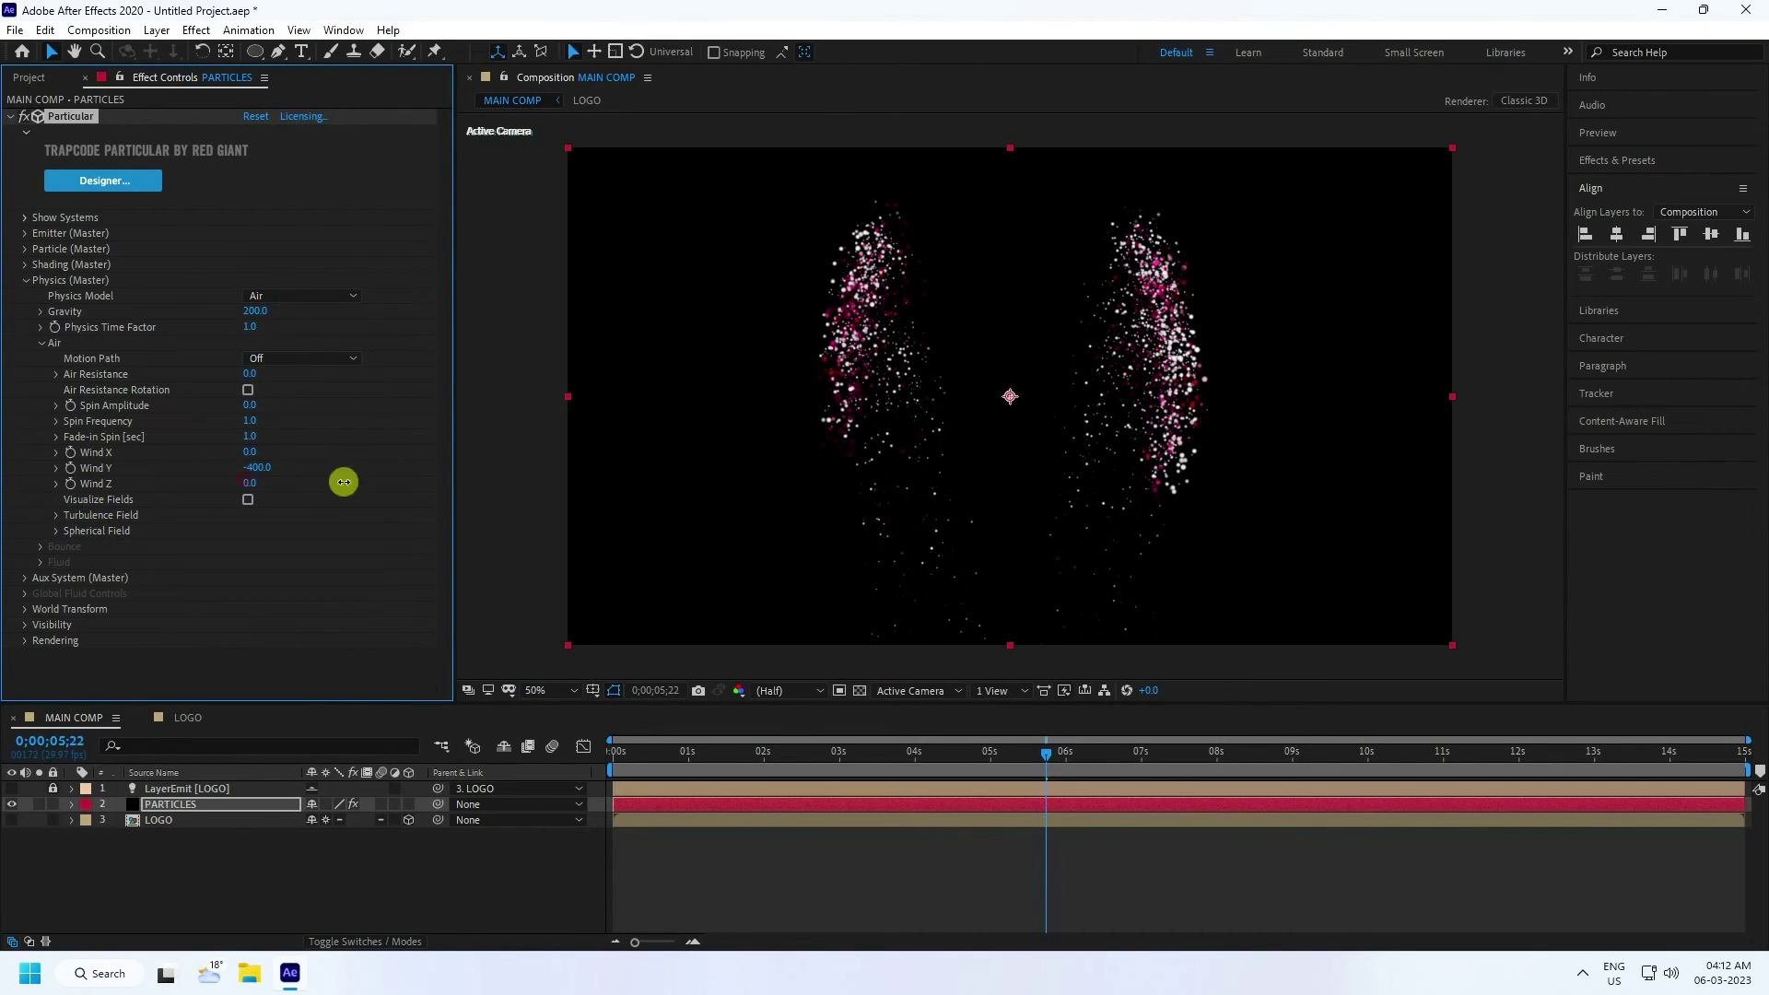
- Set the Air physics Wind Z to -1000 and preview the particles from the start
{"action": "left_click_drag", "start_coordinate": [343, 481], "coordinate": [761, 467]}
{"action": "left_click_drag", "start_coordinate": [401, 474], "coordinate": [77, 500]}
{"action": "left_click_drag", "start_coordinate": [257, 485], "coordinate": [63, 489]}
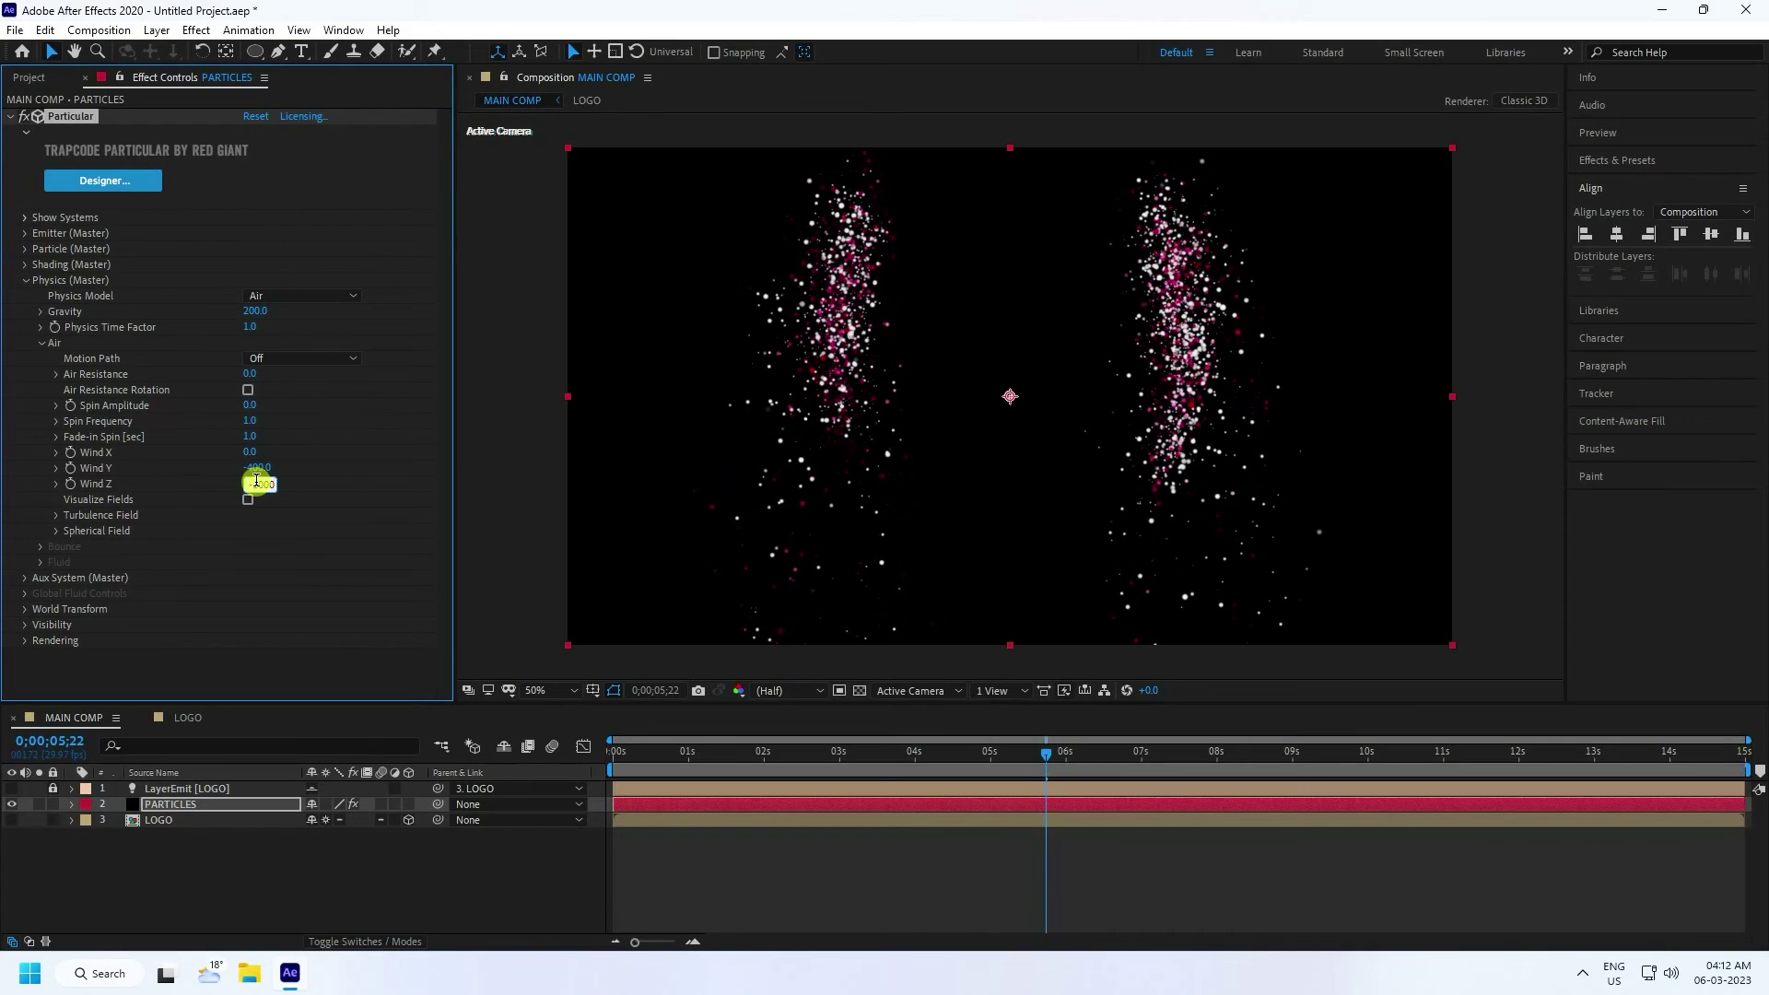
{"action": "key", "text": "Return"}
{"action": "left_click", "coordinate": [748, 760]}
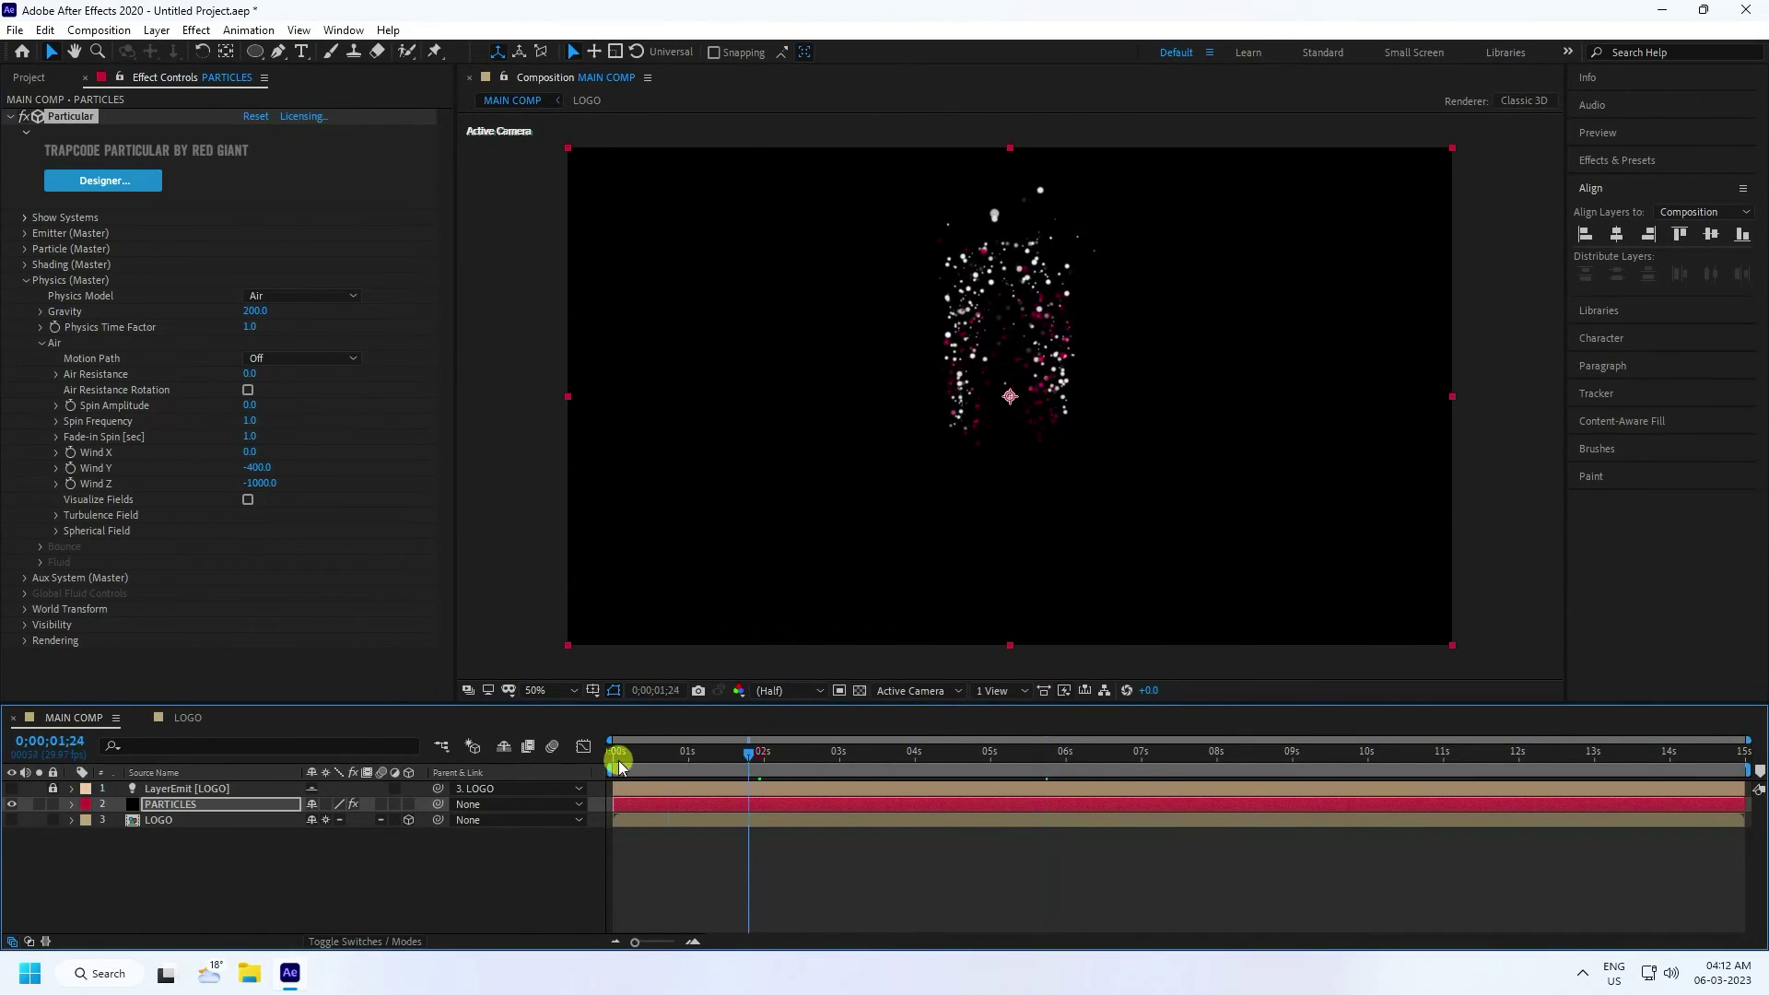
{"action": "left_click", "coordinate": [618, 763]}
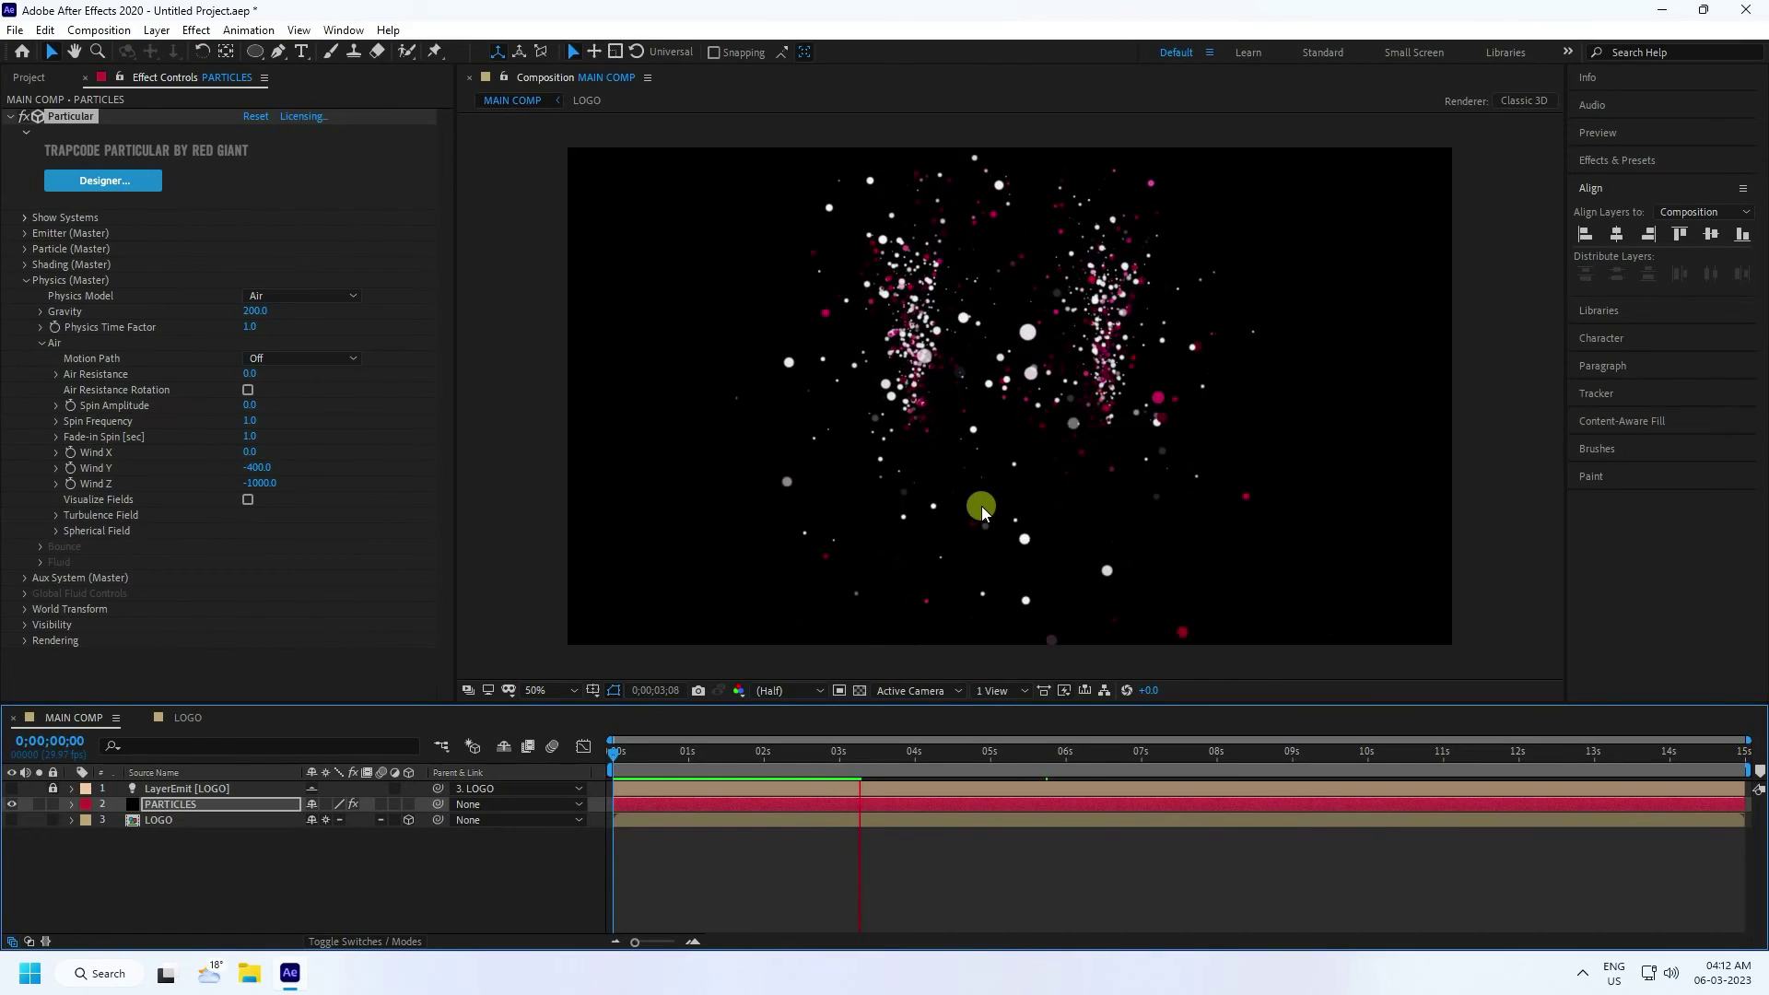
{"action": "key", "text": "space"}
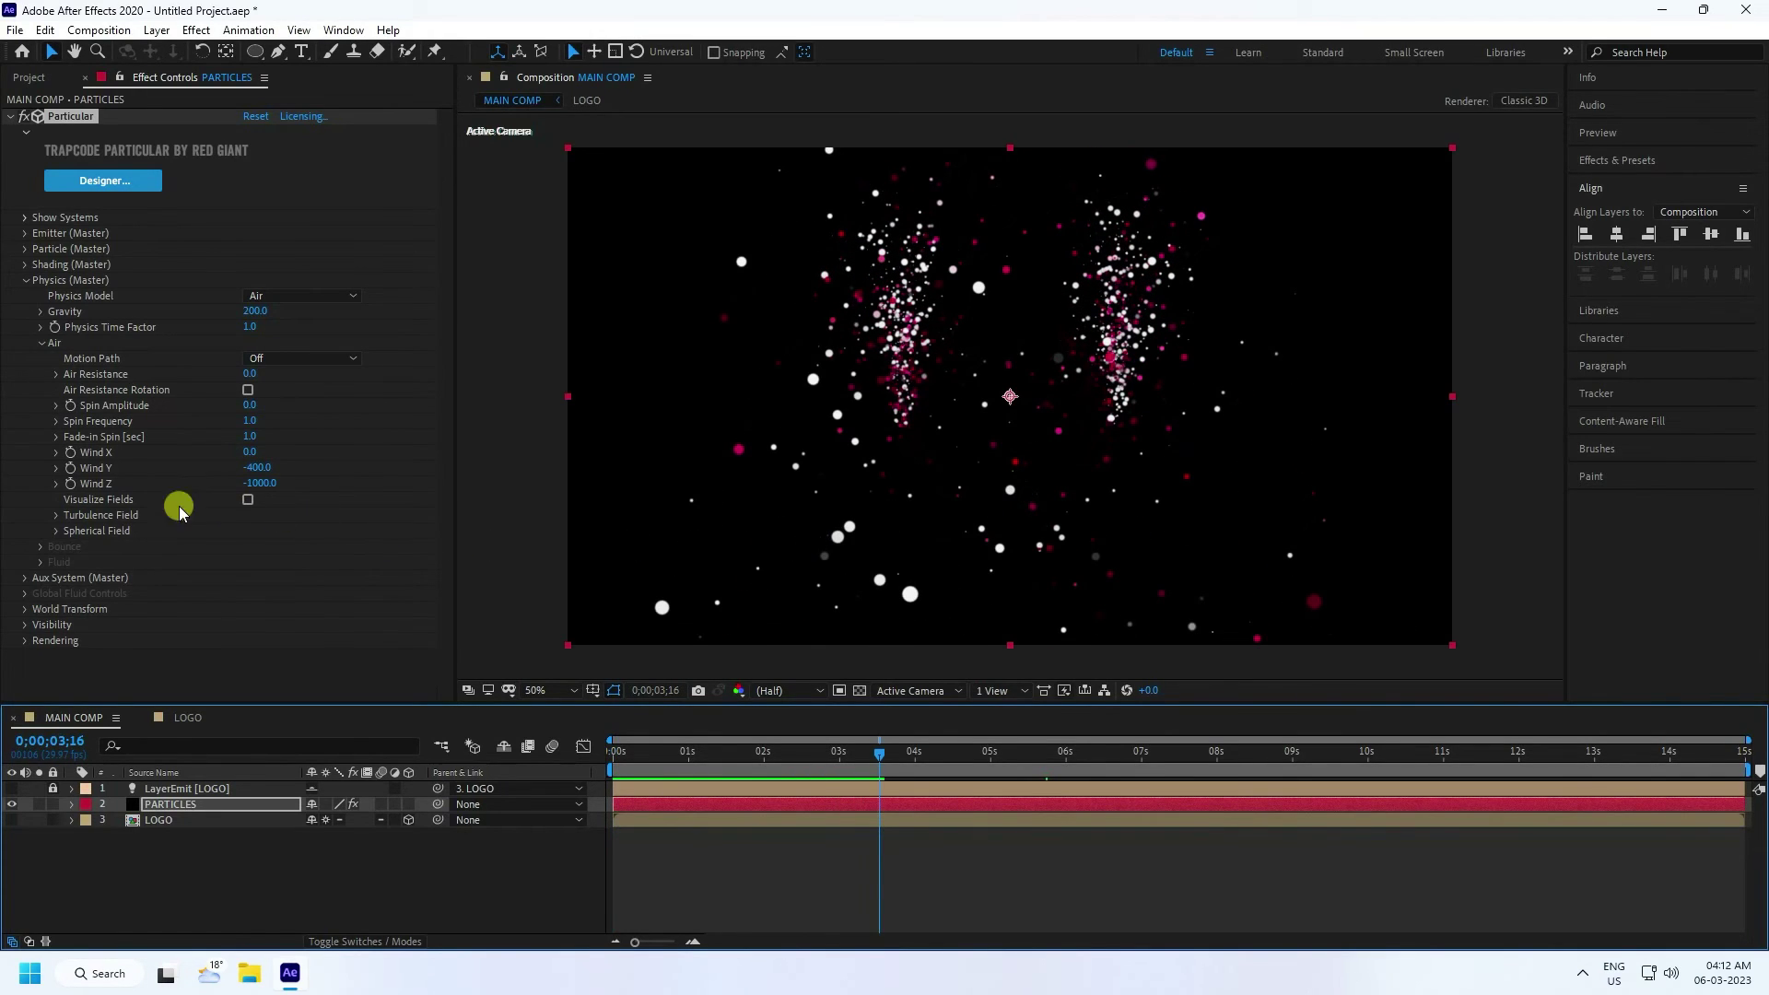
- Set the Turbulence Field's Affect Size to 5 and Affect Position to 500, previewing the particles from the start
{"action": "left_click", "coordinate": [56, 516]}
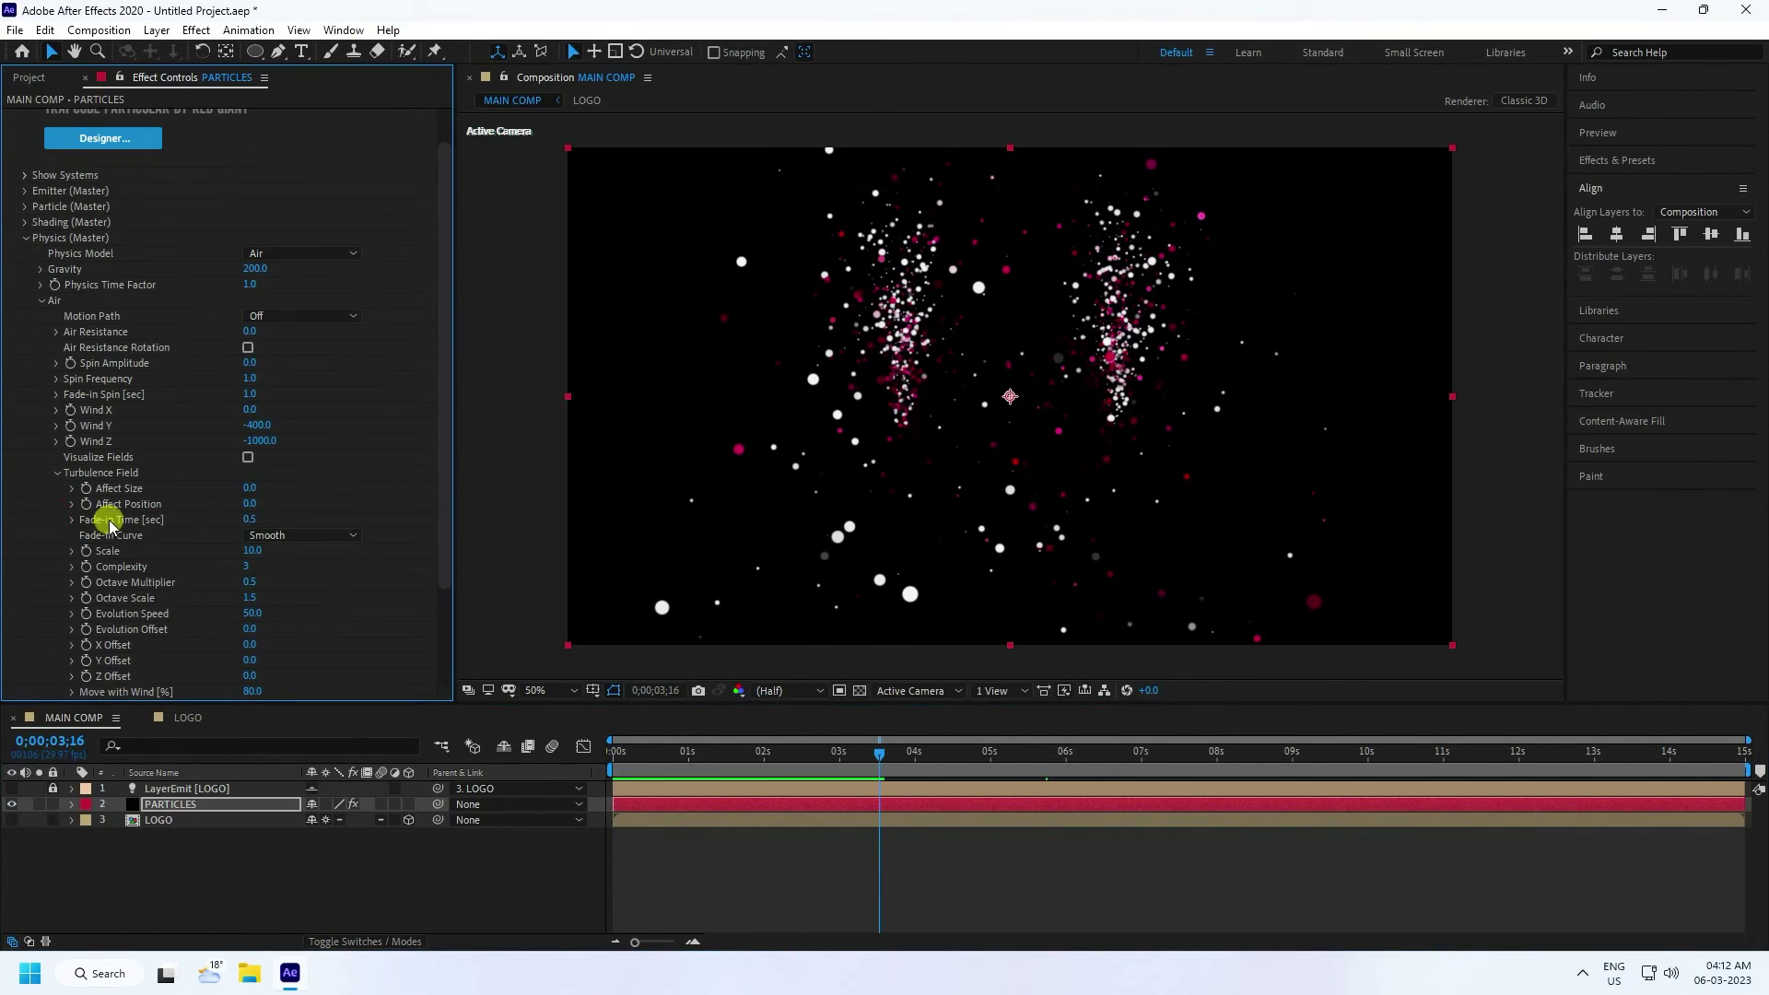
{"action": "left_click", "coordinate": [251, 488]}
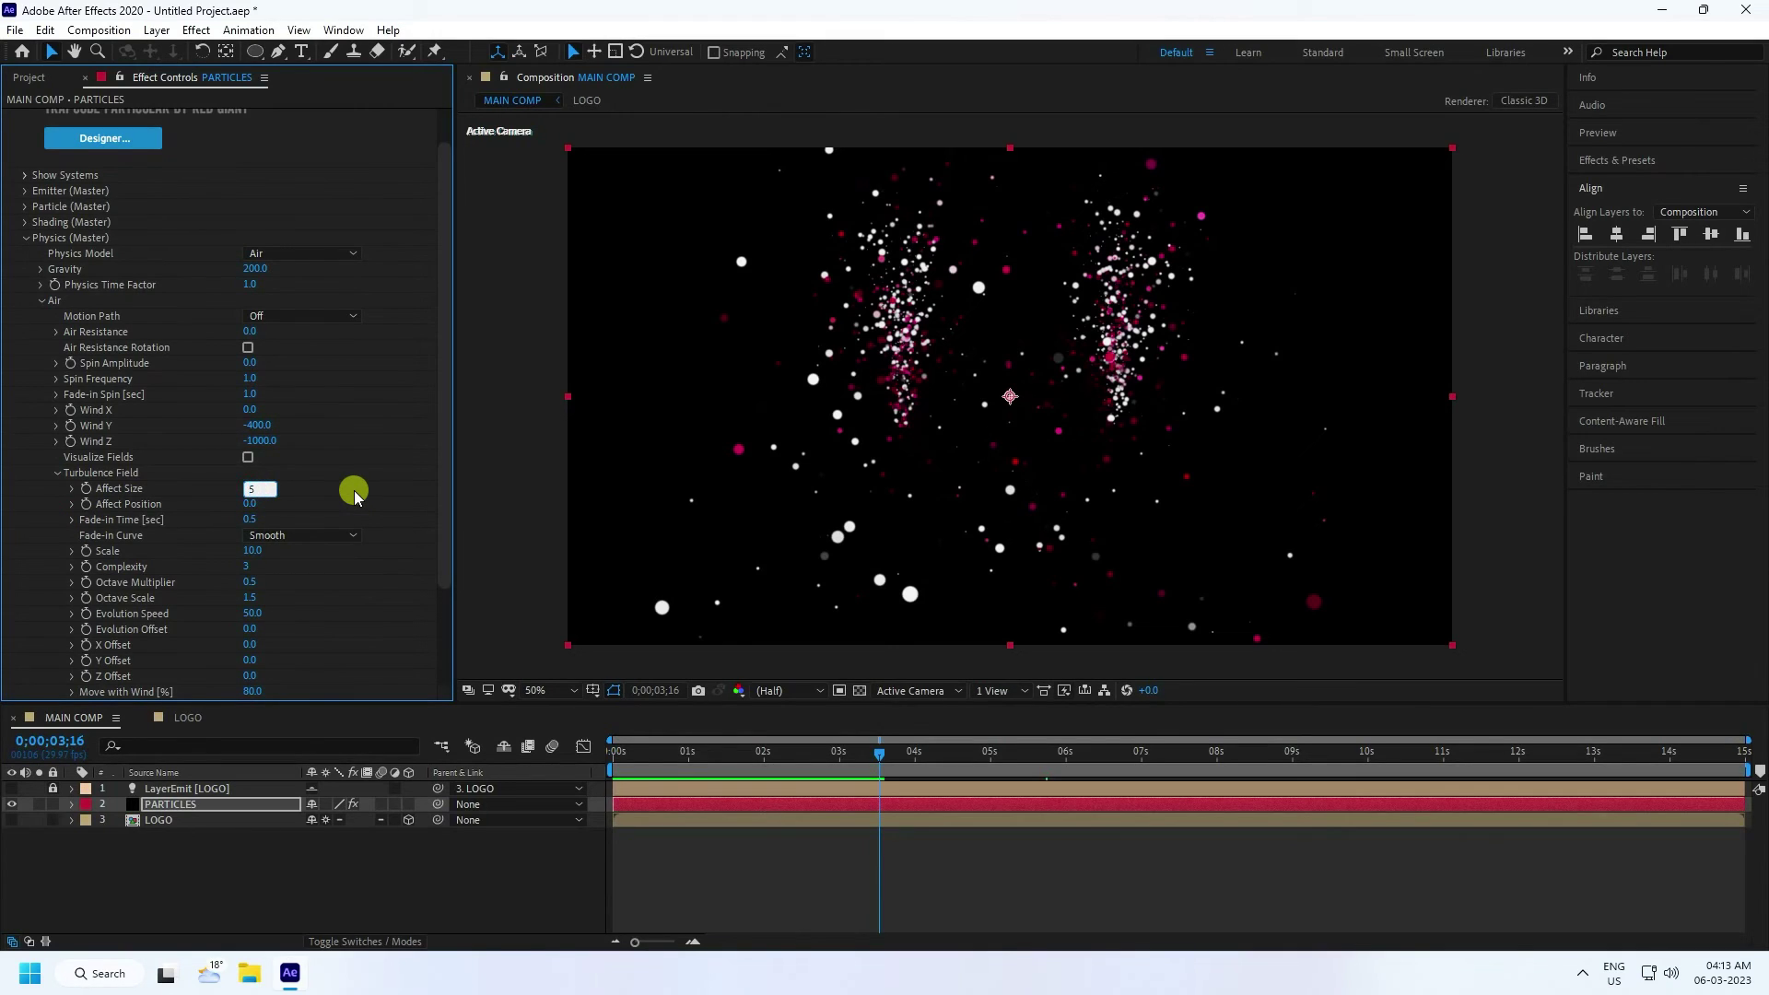
{"action": "key", "text": "Return"}
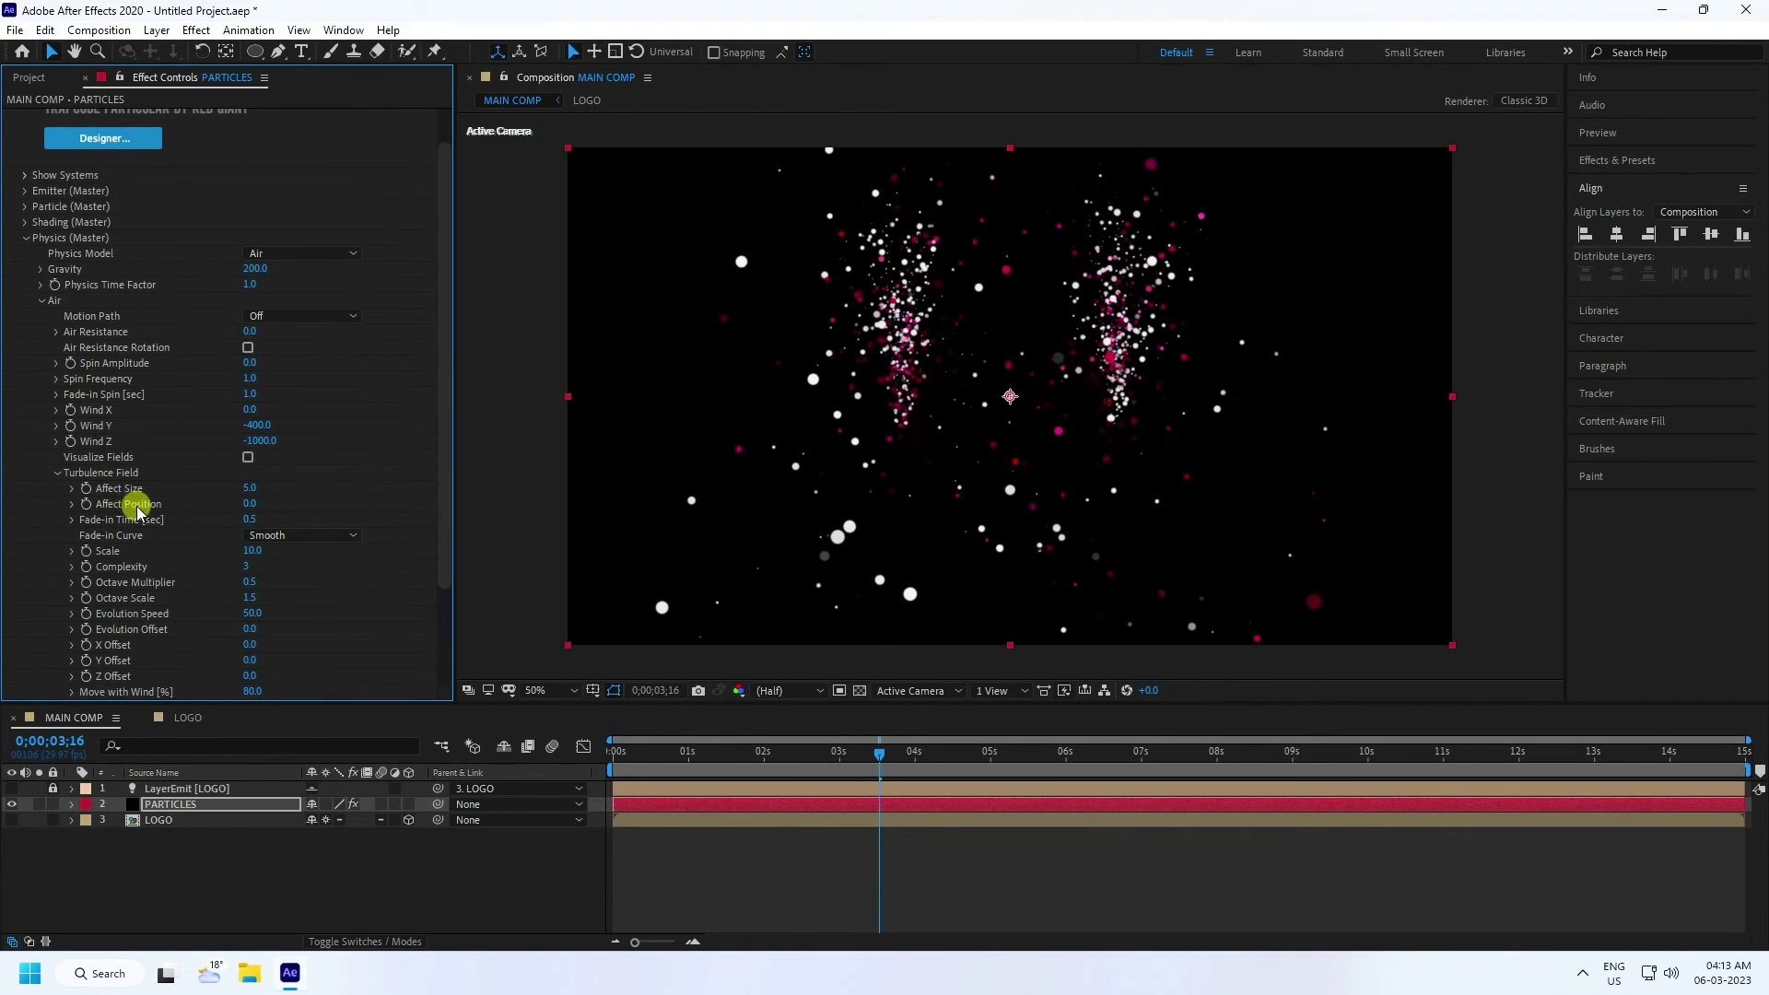
{"action": "left_click", "coordinate": [249, 504]}
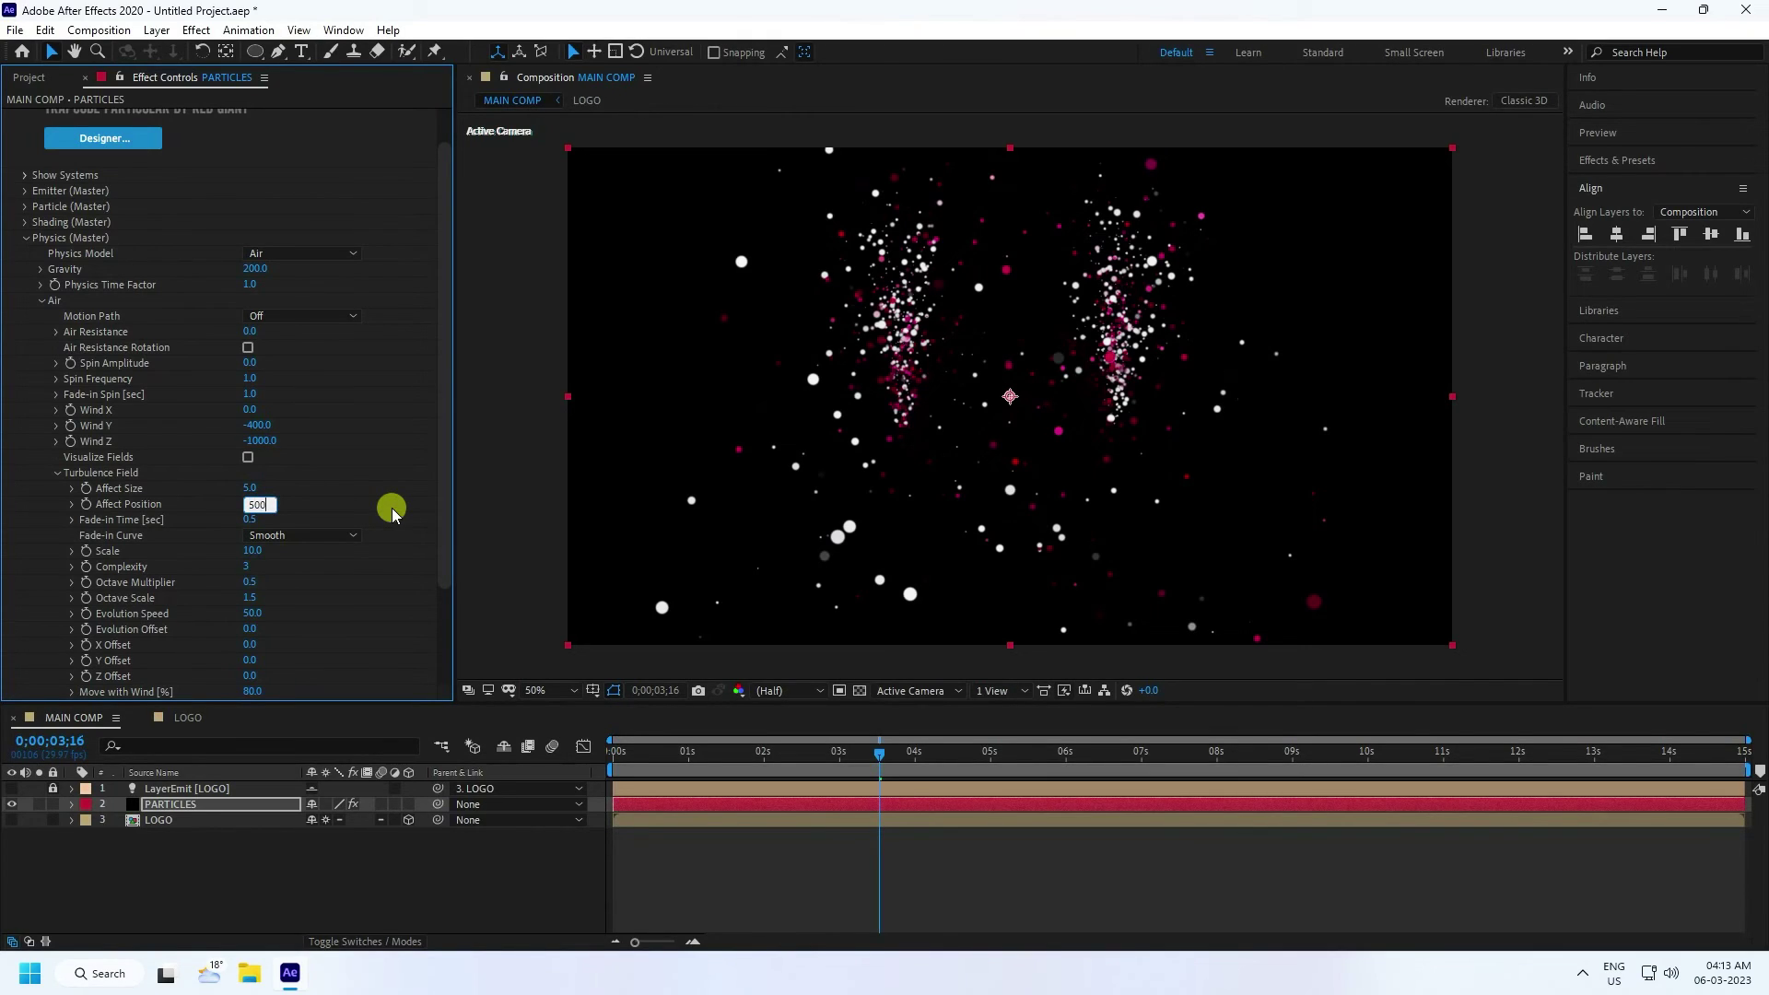
{"action": "key", "text": "Return"}
{"action": "left_click_drag", "start_coordinate": [876, 746], "coordinate": [473, 730]}
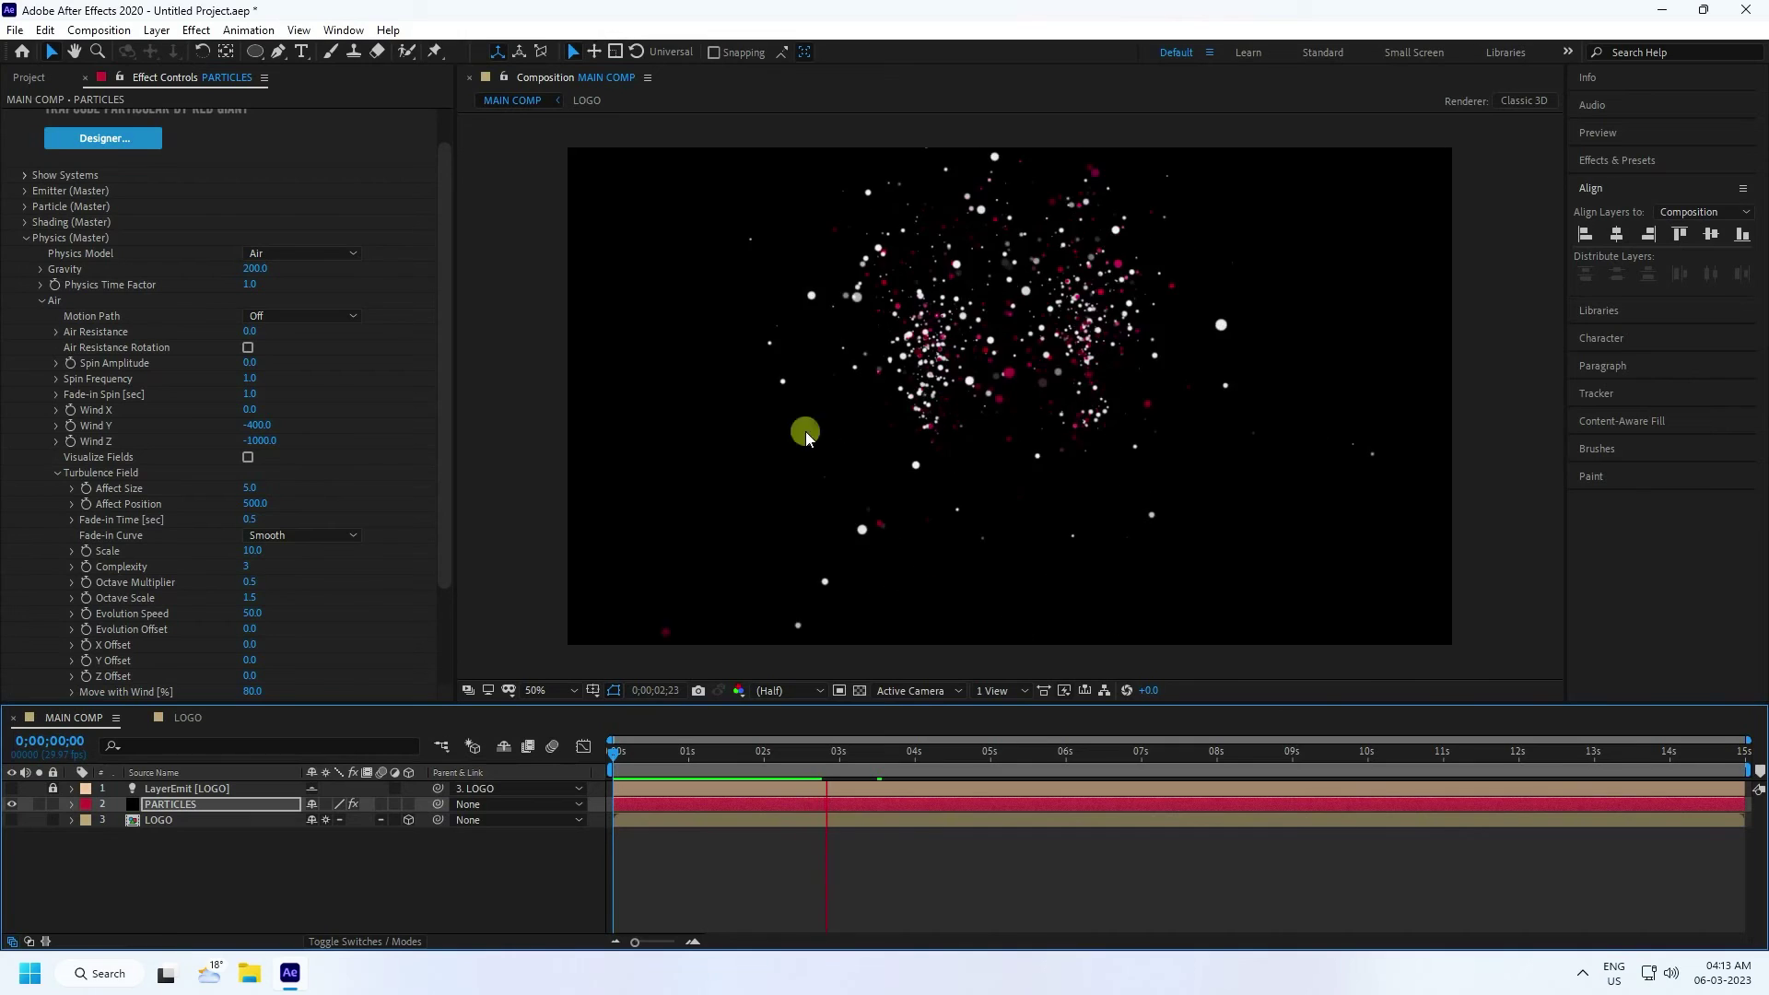
- Set the Turbulence Field's Scale to 5 and preview the particles from the start
{"action": "left_click", "coordinate": [264, 551]}
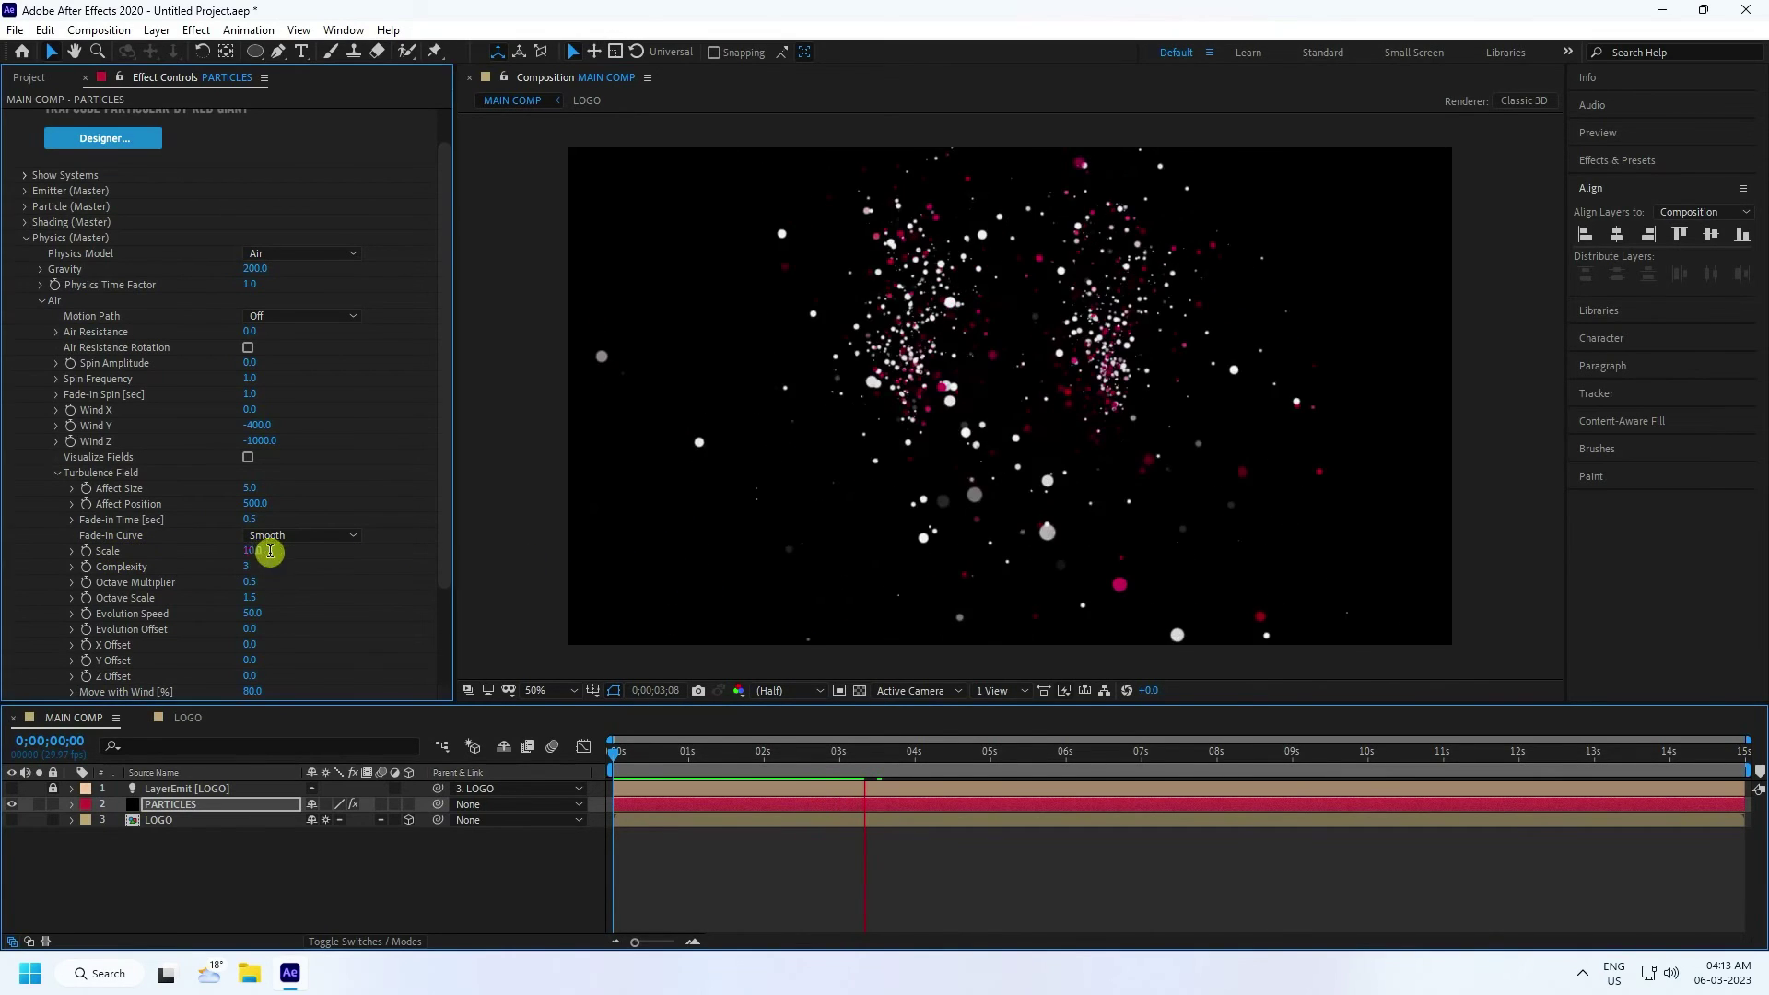
{"action": "type", "text": "5"}
{"action": "key", "text": "Return"}
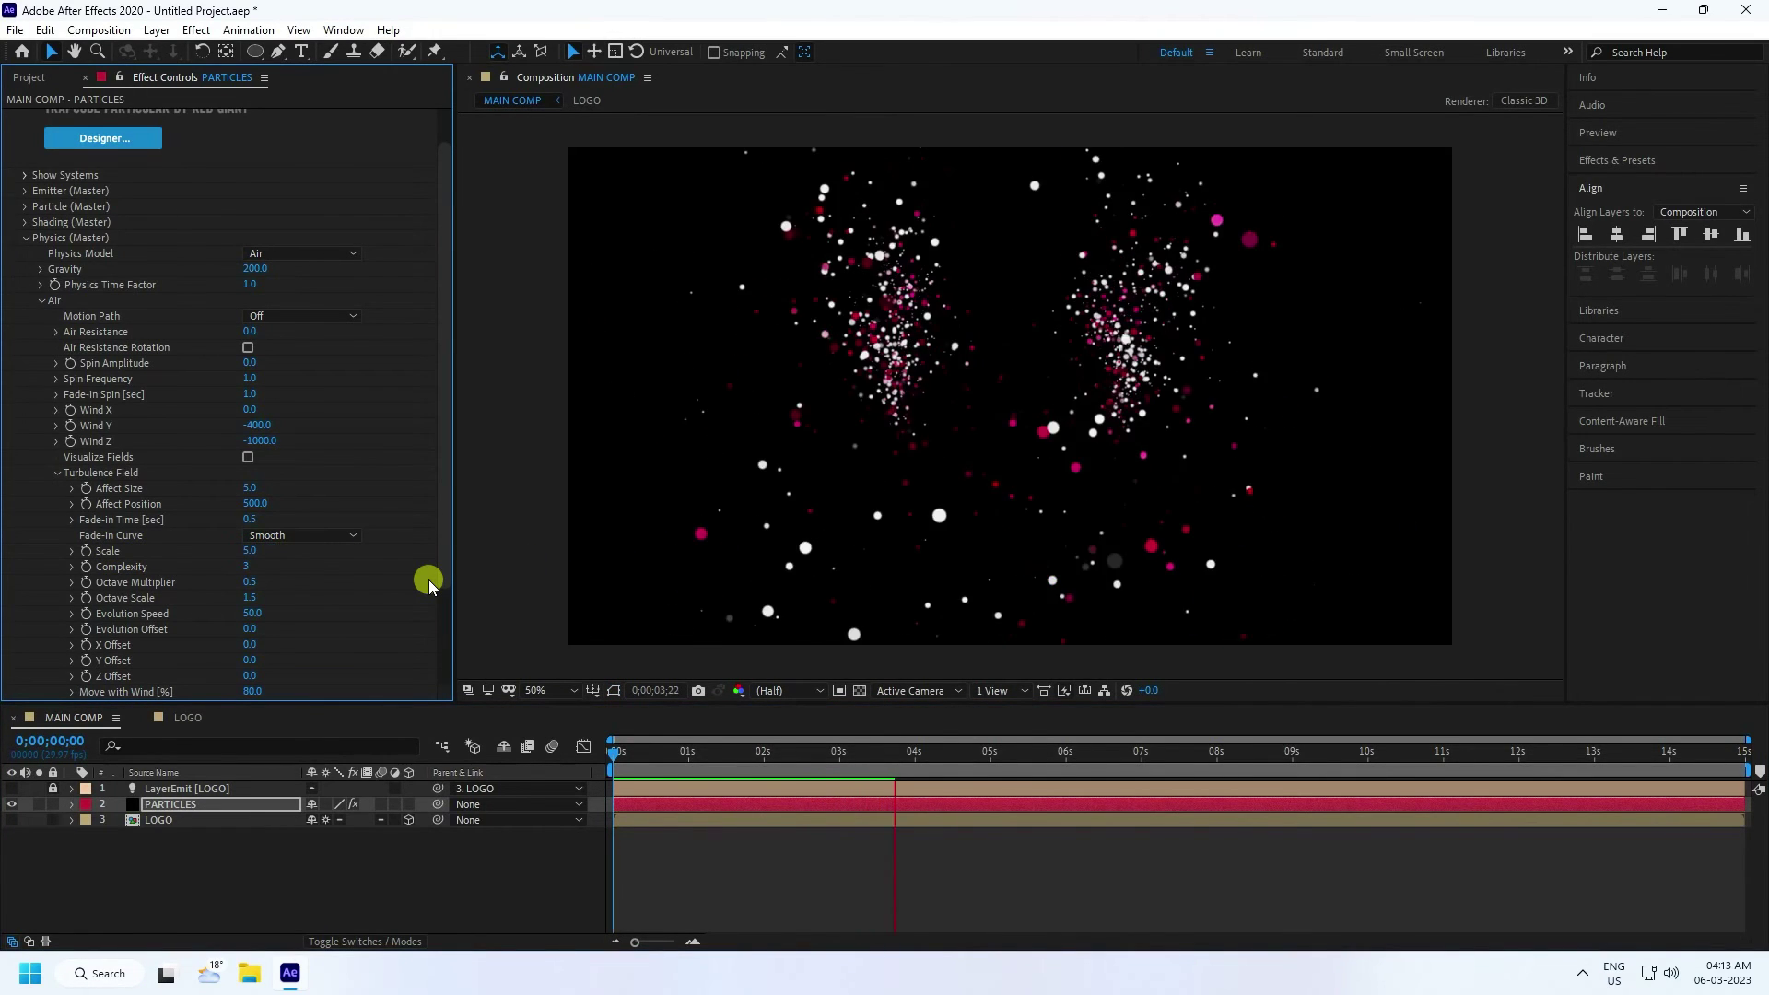
{"action": "left_click", "coordinate": [660, 845]}
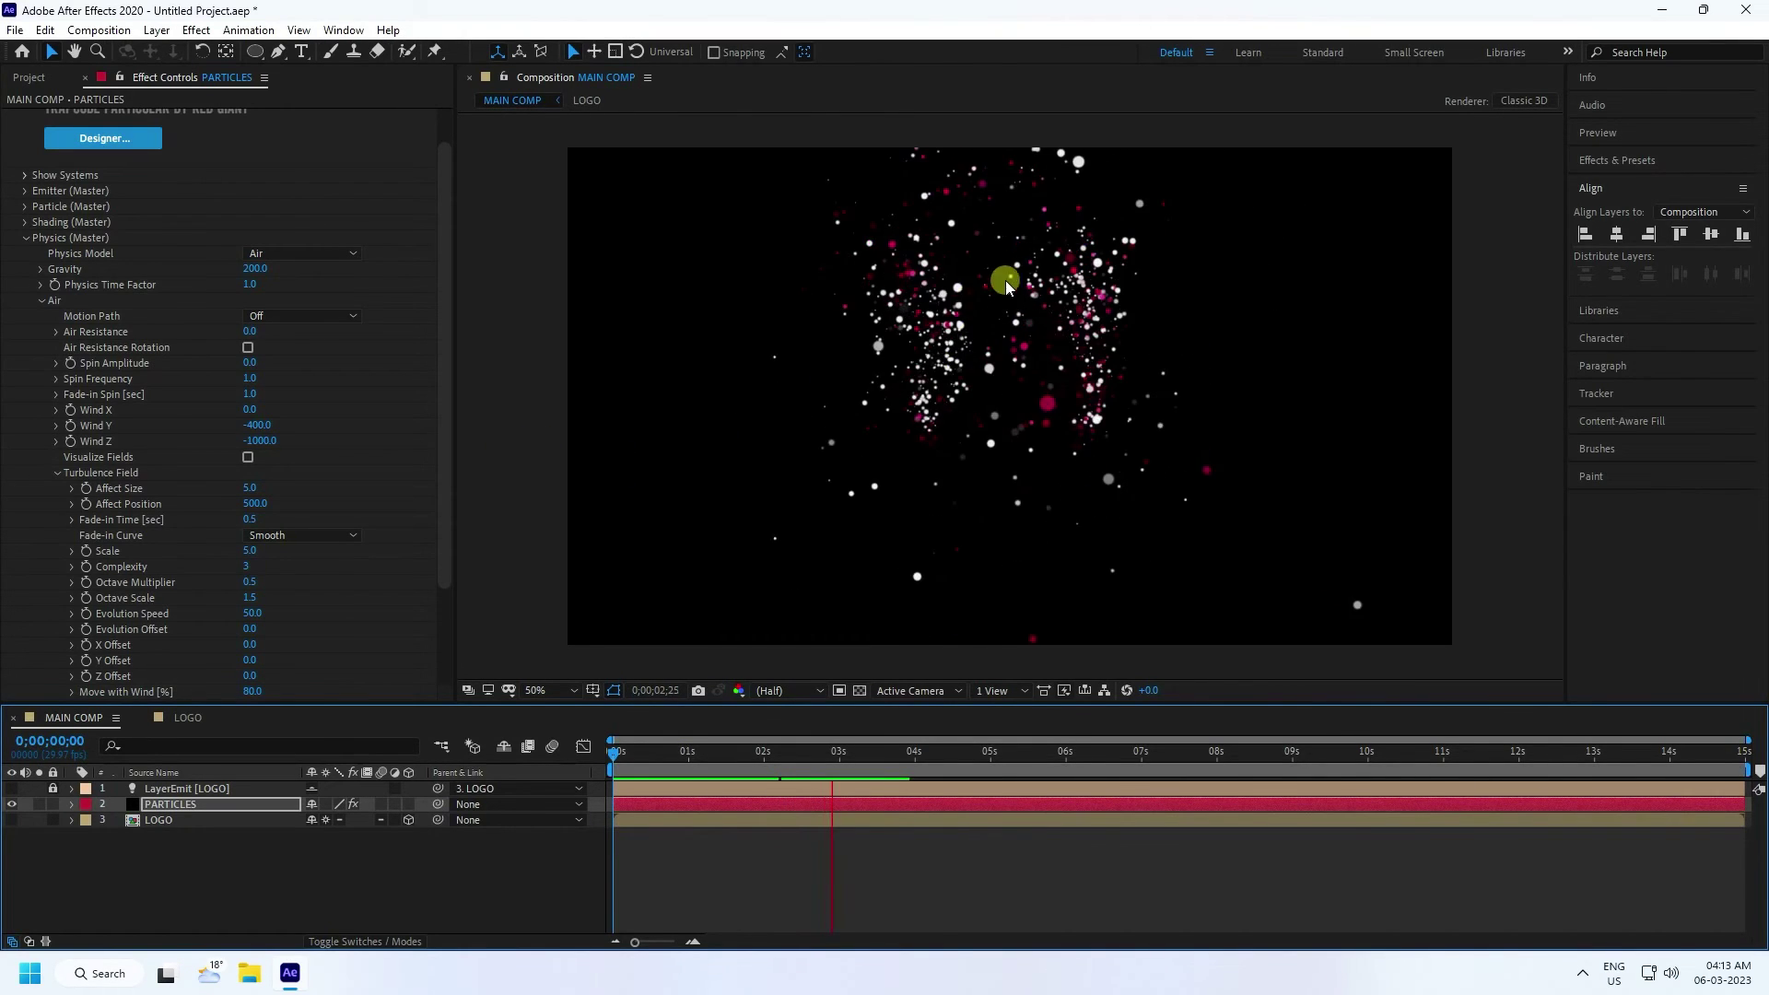
- Set Particular's Aux System to emit Continuously, with Color From Main at 100%
{"action": "left_click", "coordinate": [25, 238]}
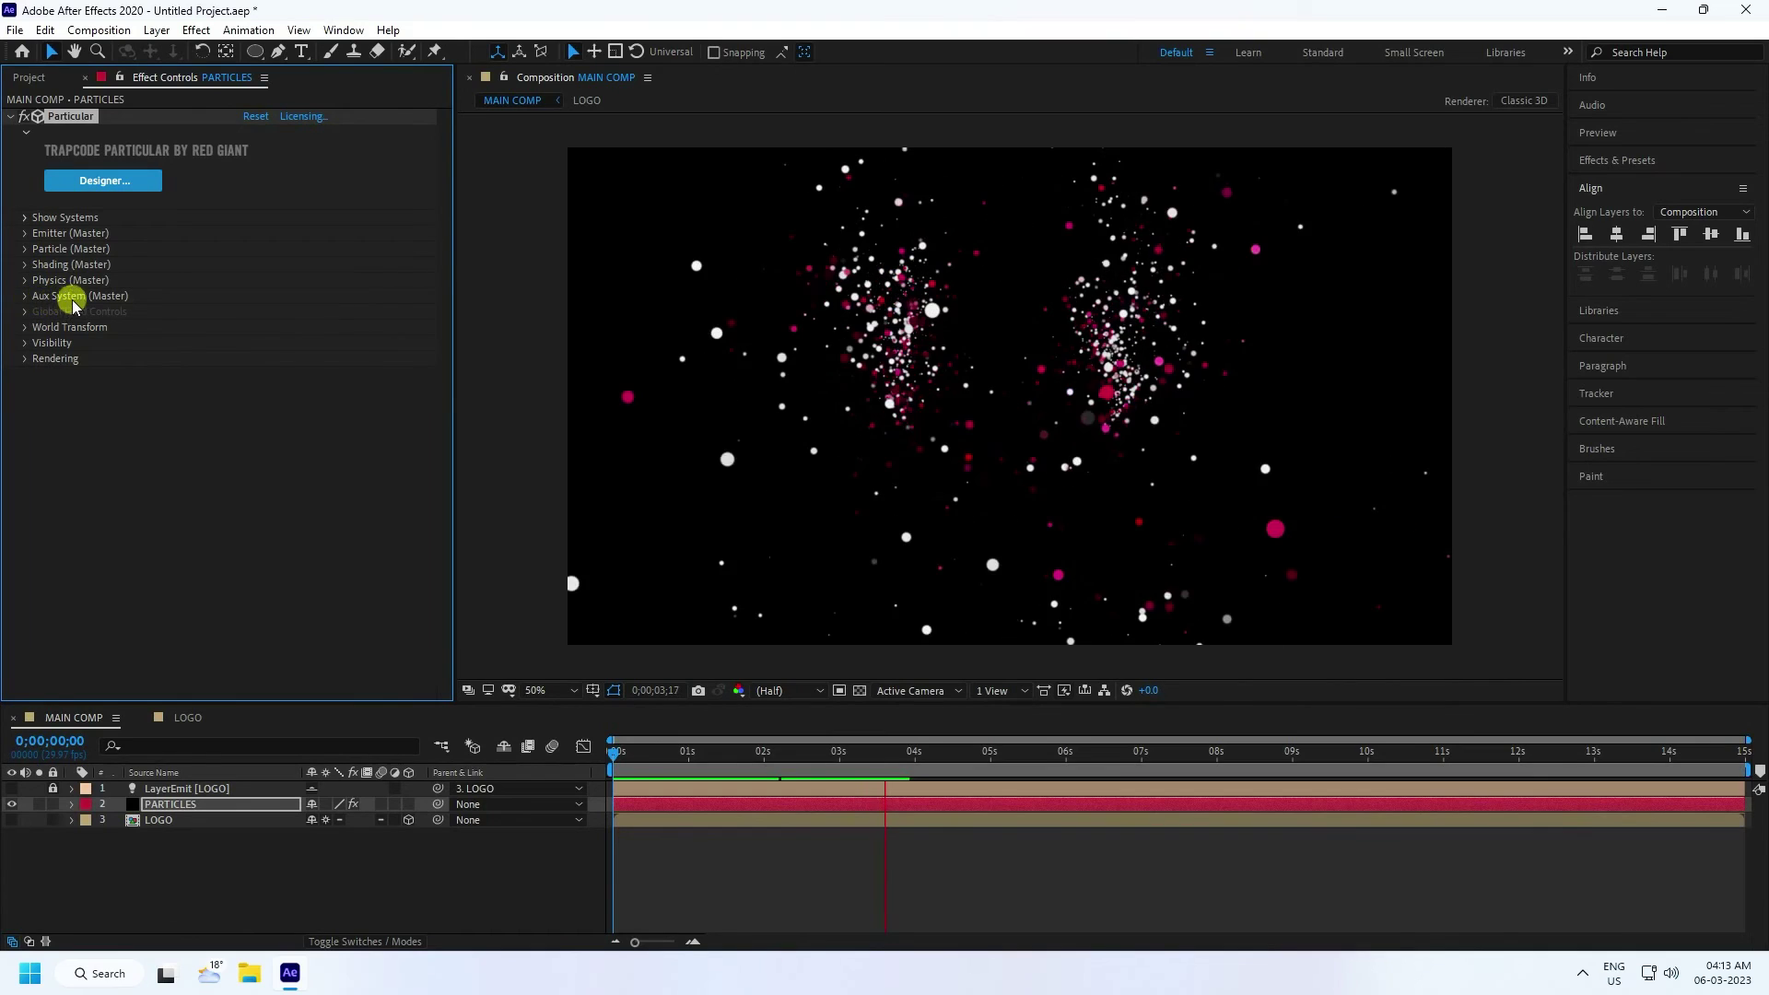
{"action": "left_click", "coordinate": [25, 296]}
{"action": "scroll", "coordinate": [19, 300], "scroll_direction": "down", "scroll_amount": 1}
{"action": "left_click", "coordinate": [632, 565]}
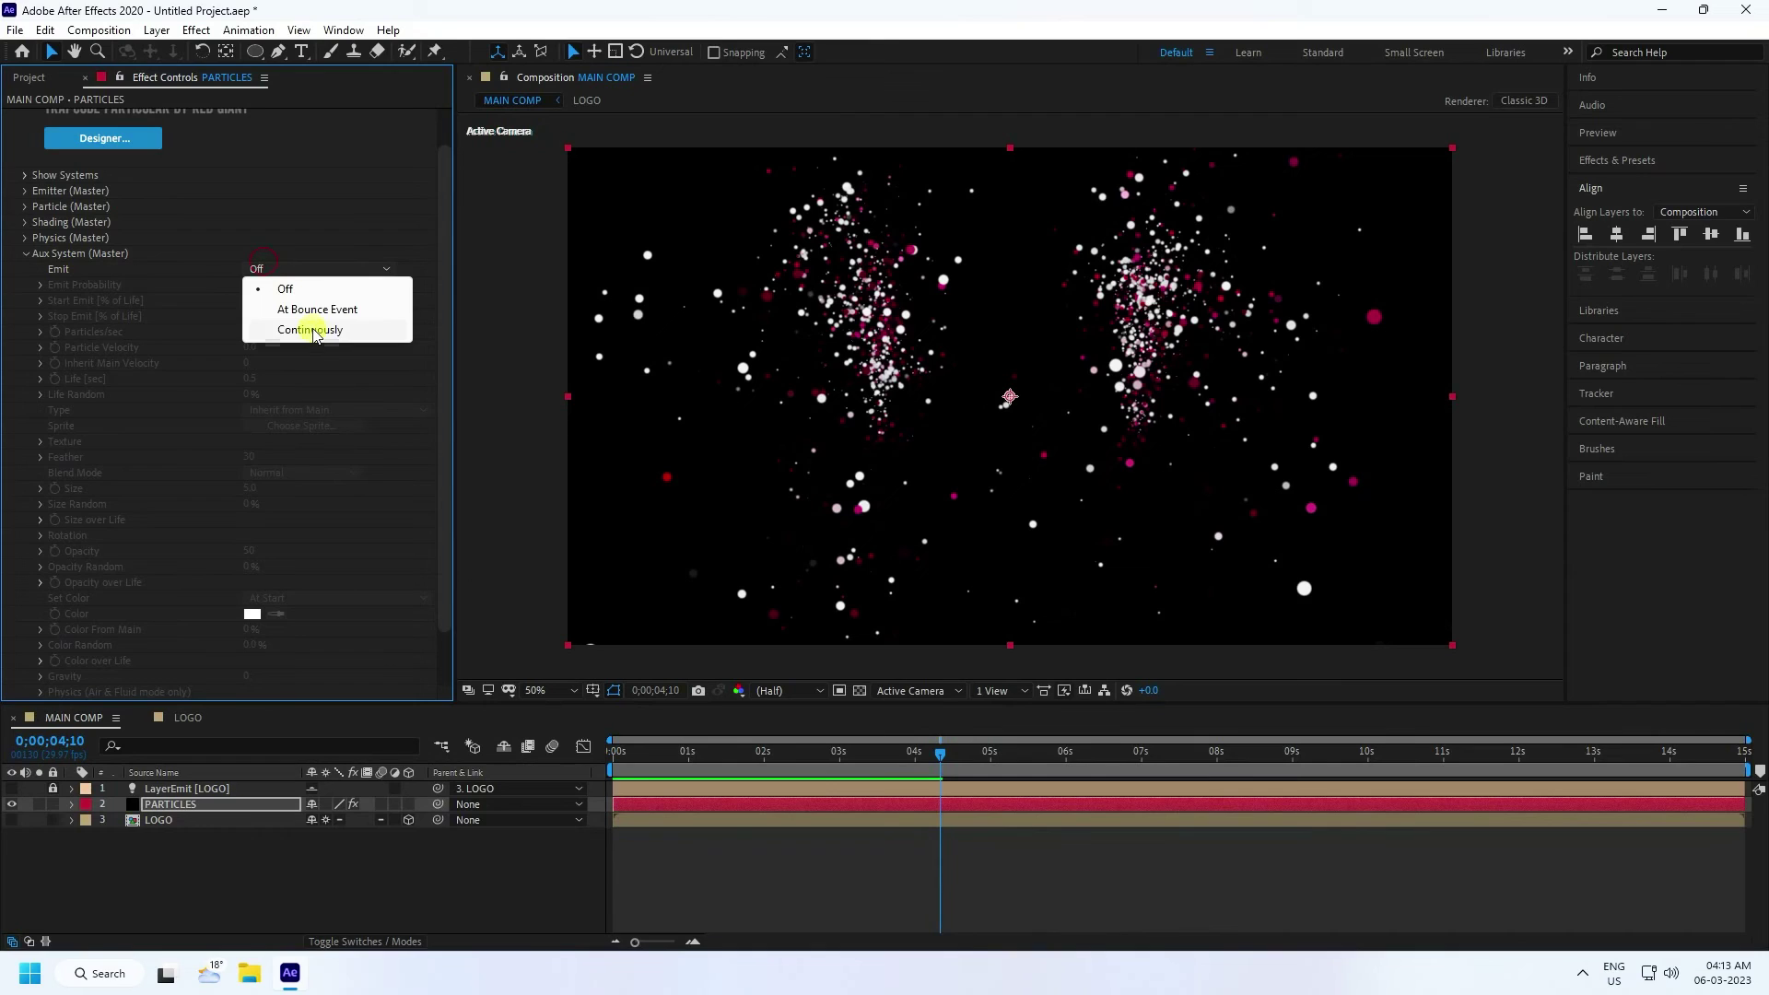
{"action": "left_click", "coordinate": [313, 331]}
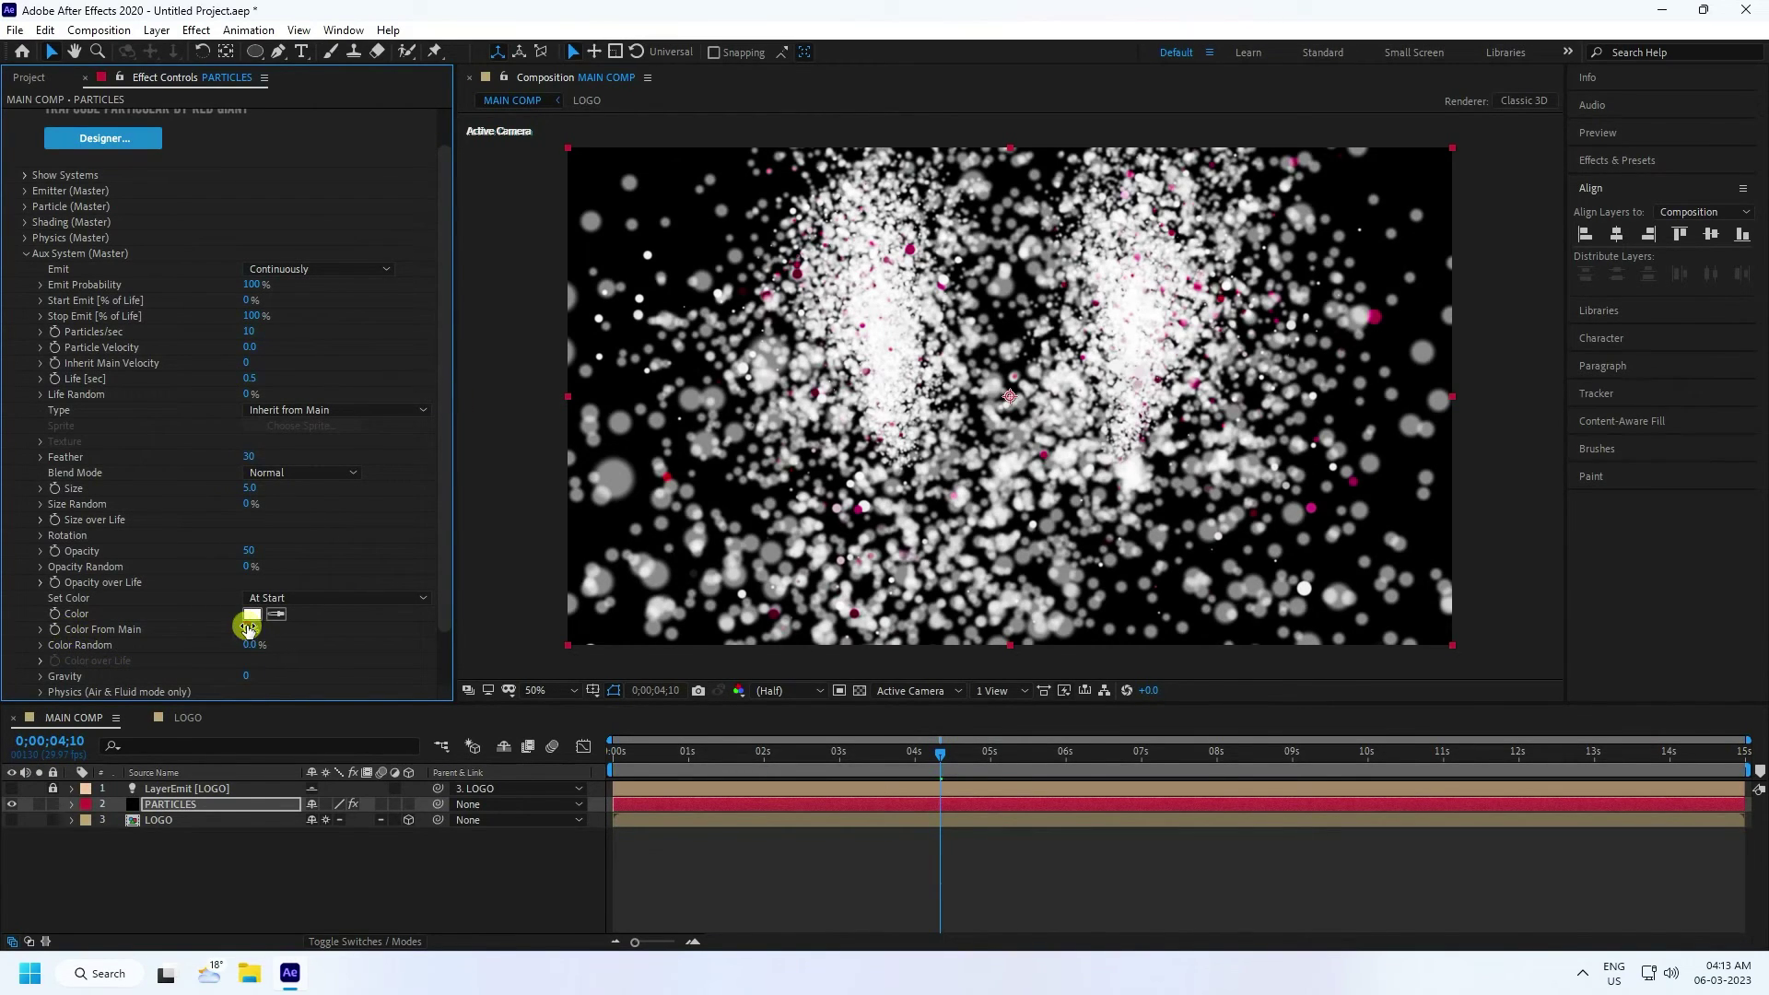
{"action": "left_click_drag", "start_coordinate": [247, 627], "coordinate": [446, 639]}
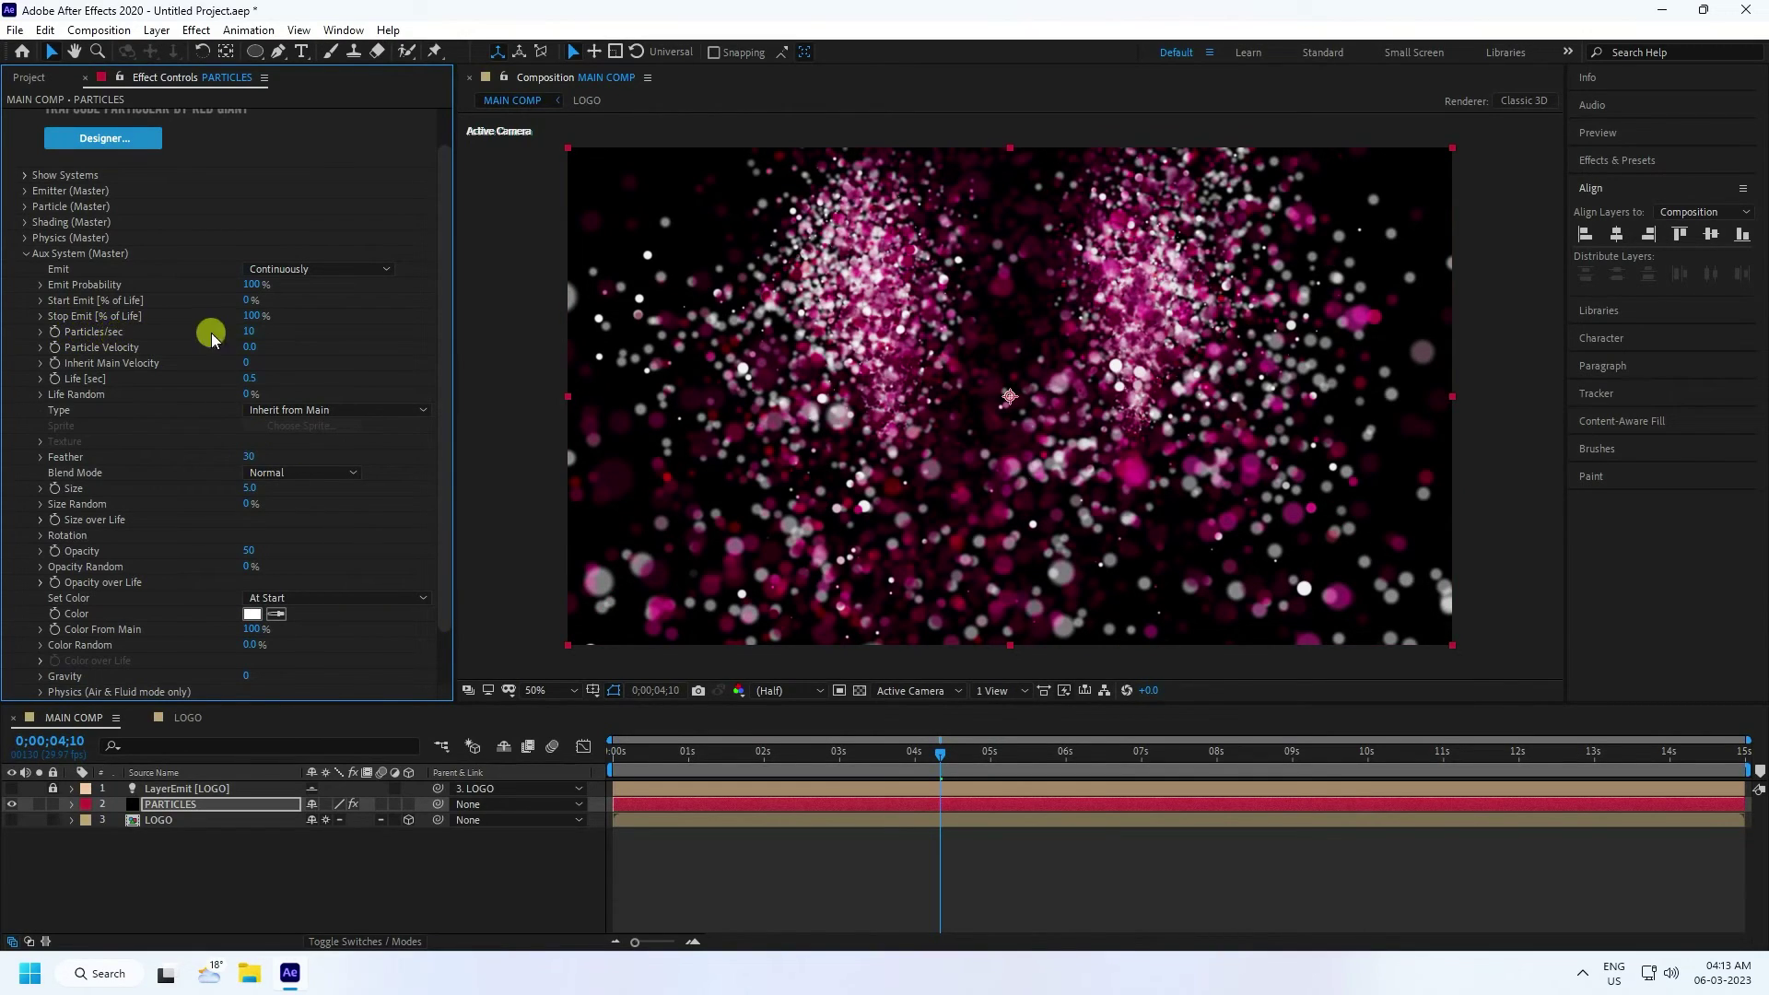
- Set the Aux System's Particles/sec to 100 and check the trails at 0;00;03;20 in MAIN COMP
{"action": "left_click", "coordinate": [249, 333]}
{"action": "type", "text": "100"}
{"action": "key", "text": "Return"}
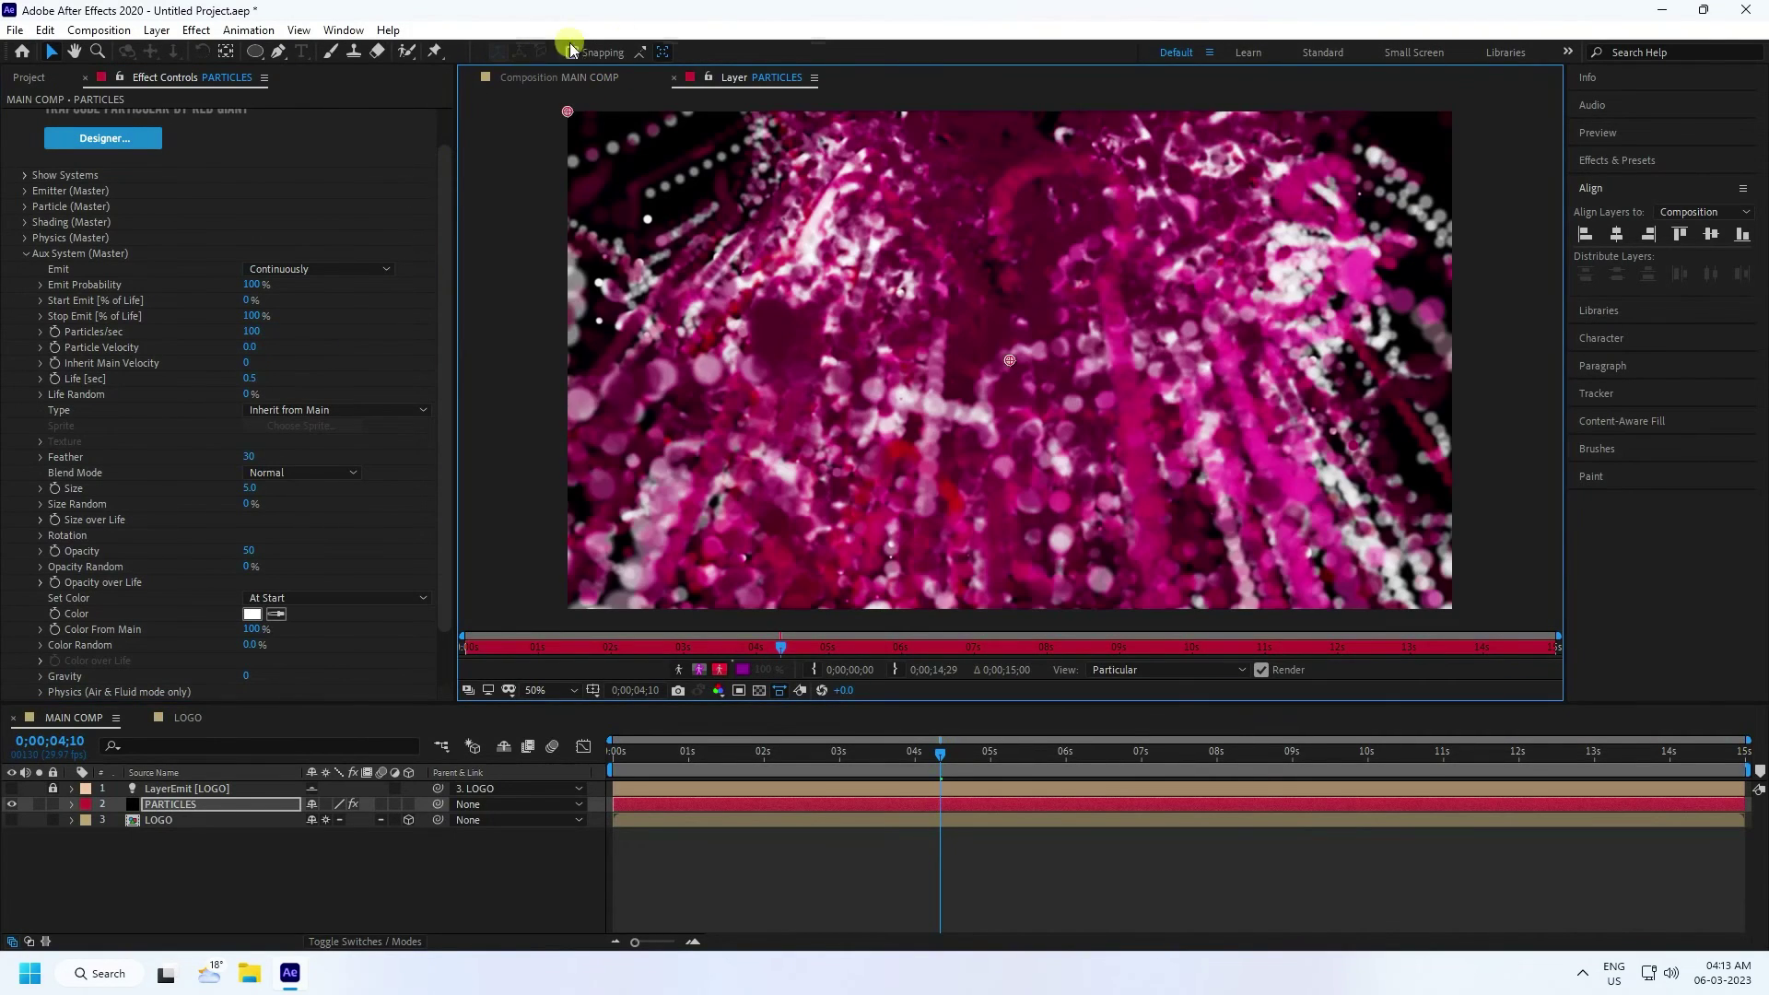
{"action": "left_click", "coordinate": [667, 82]}
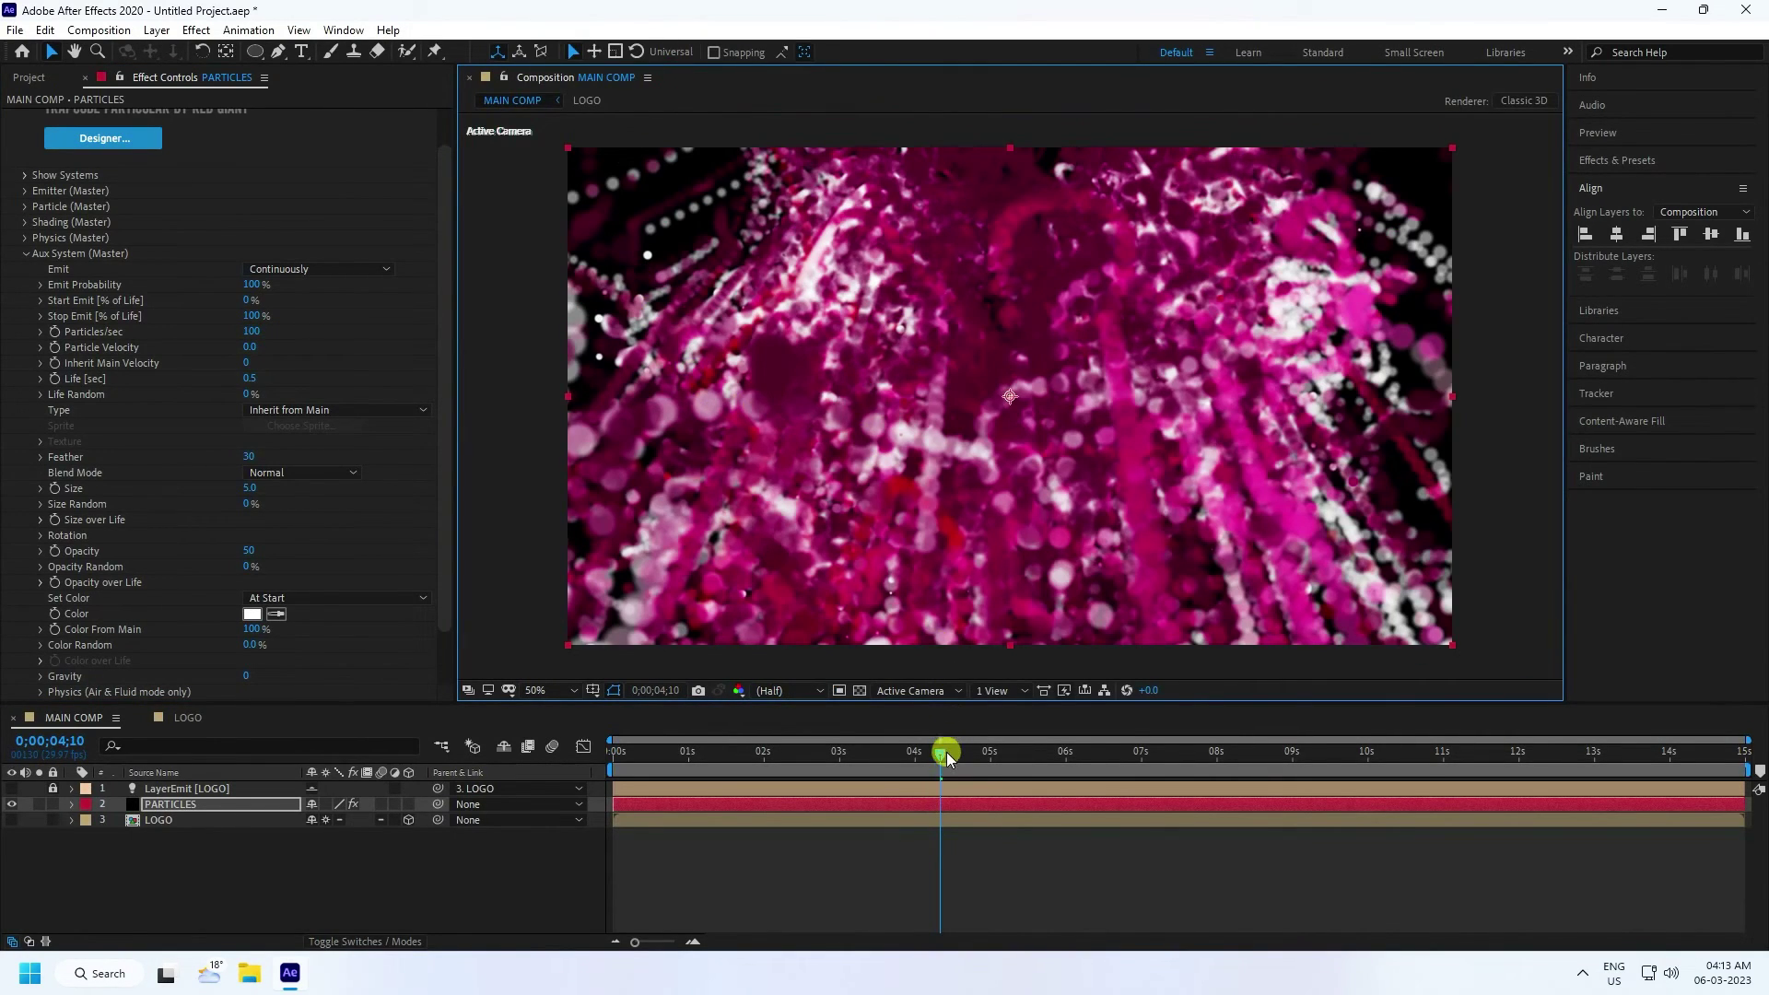
{"action": "left_click_drag", "start_coordinate": [940, 753], "coordinate": [889, 757]}
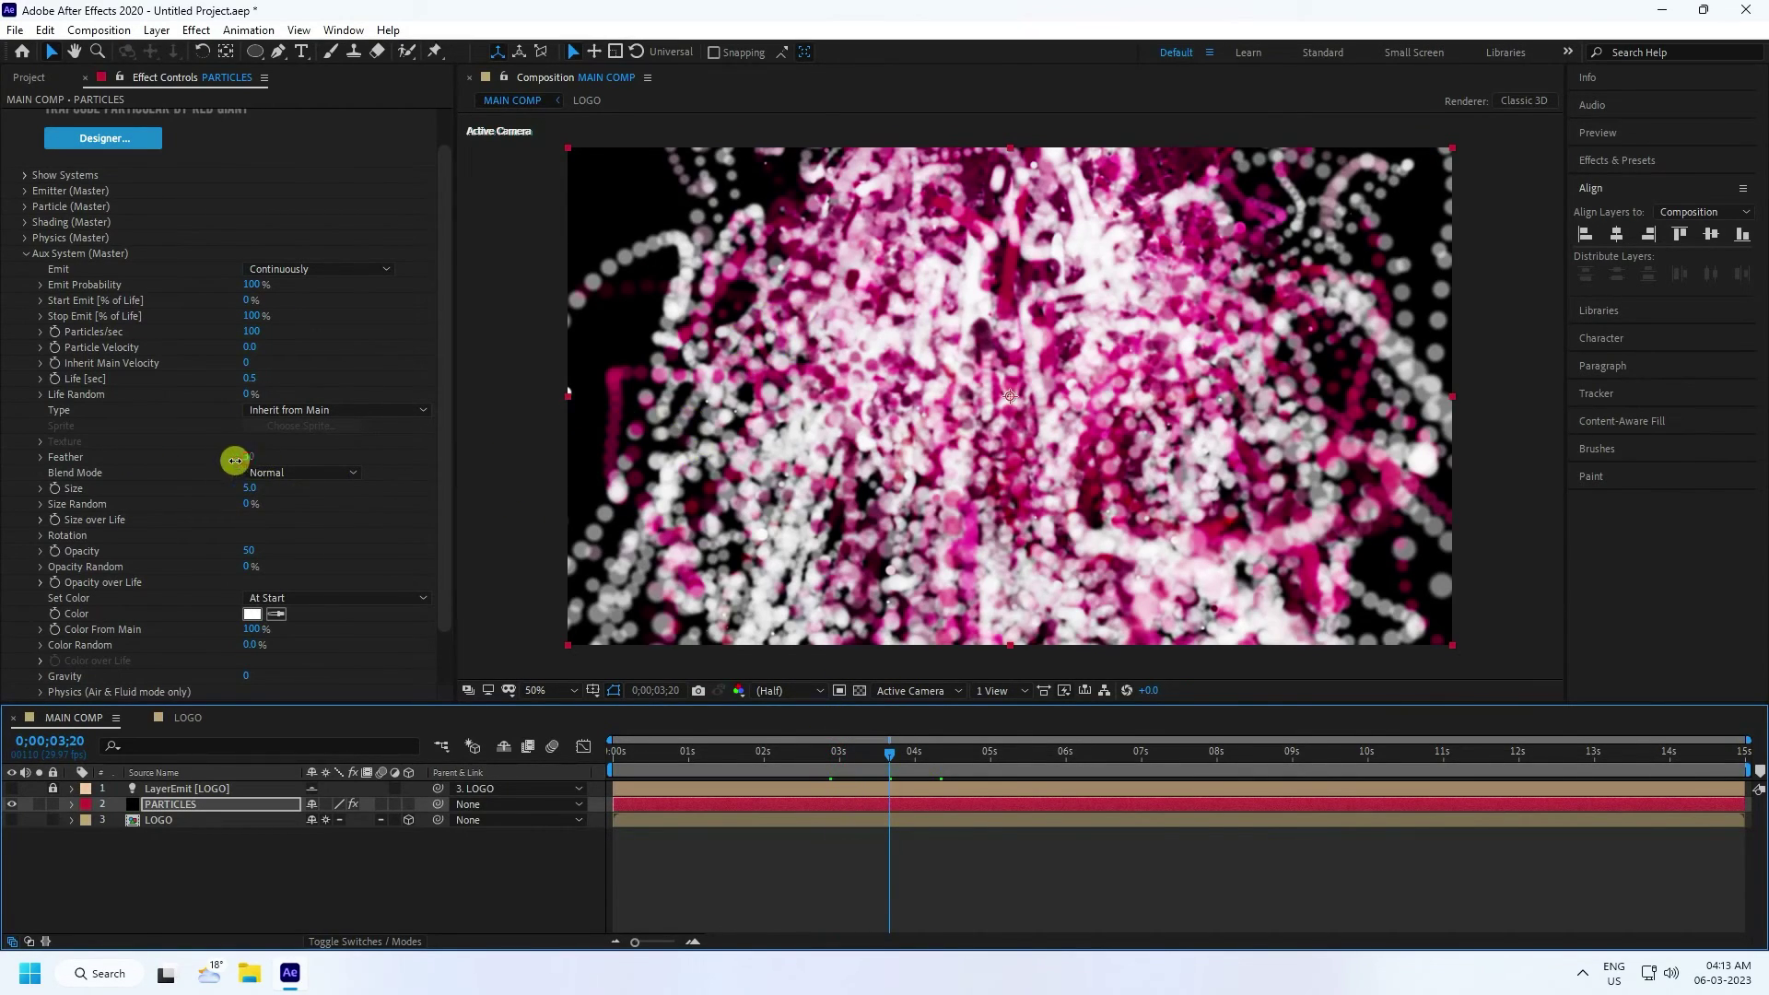
- Set the Aux System's Feather to 0, Size to 2, Particle Velocity to 1 and Life to 1 second
{"action": "left_click_drag", "start_coordinate": [234, 460], "coordinate": [111, 442]}
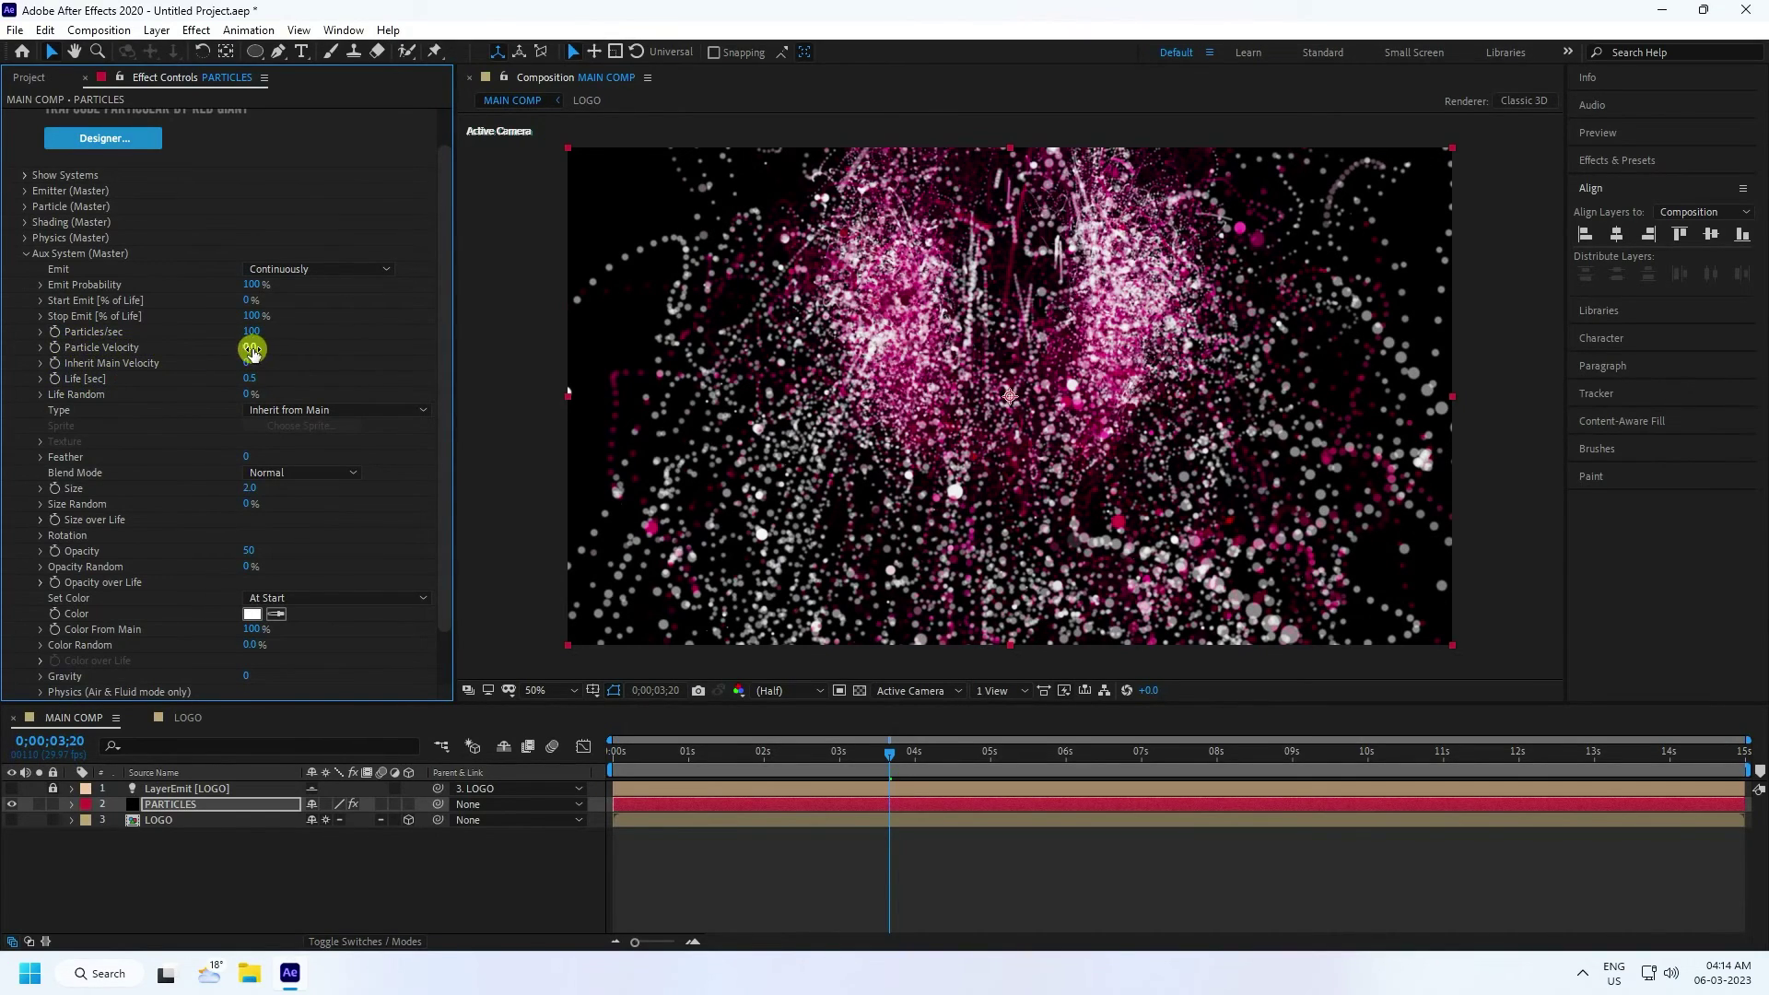
{"action": "type", "text": "1"}
{"action": "key", "text": "Return"}
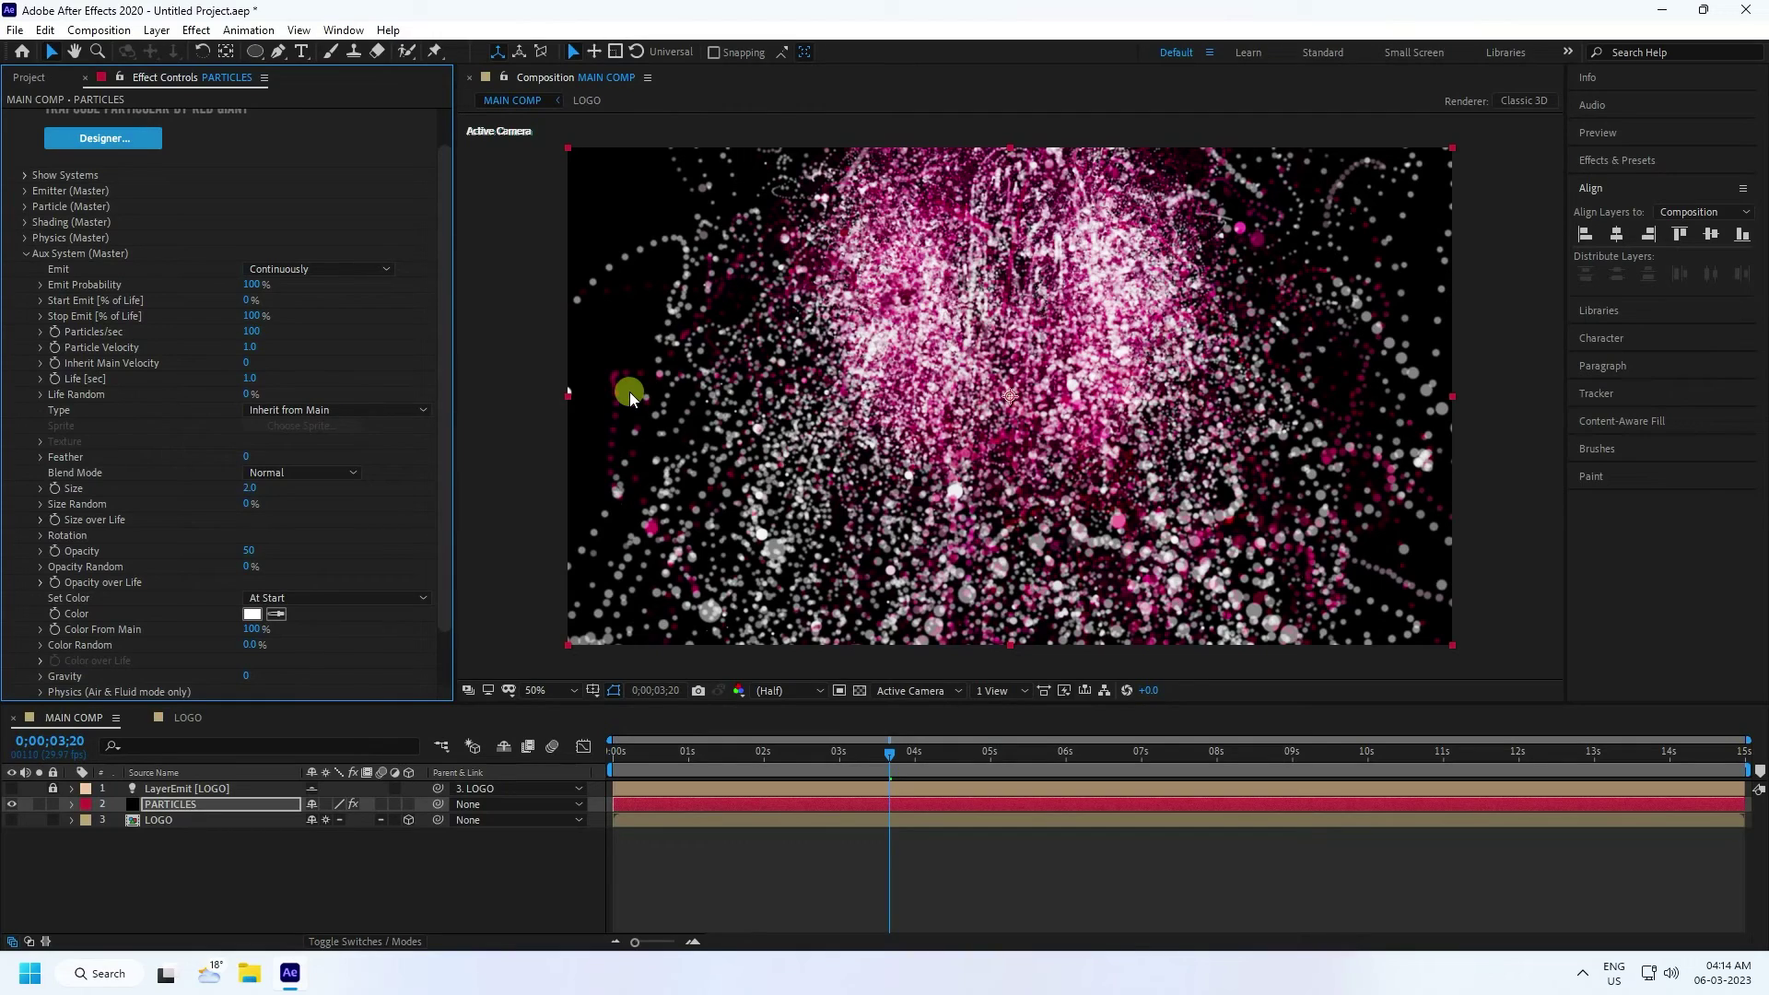
- Give the aux particles the linearly decreasing Size over Life preset and set the composition preview resolution to Full
{"action": "left_click", "coordinate": [39, 521]}
{"action": "left_click", "coordinate": [324, 548]}
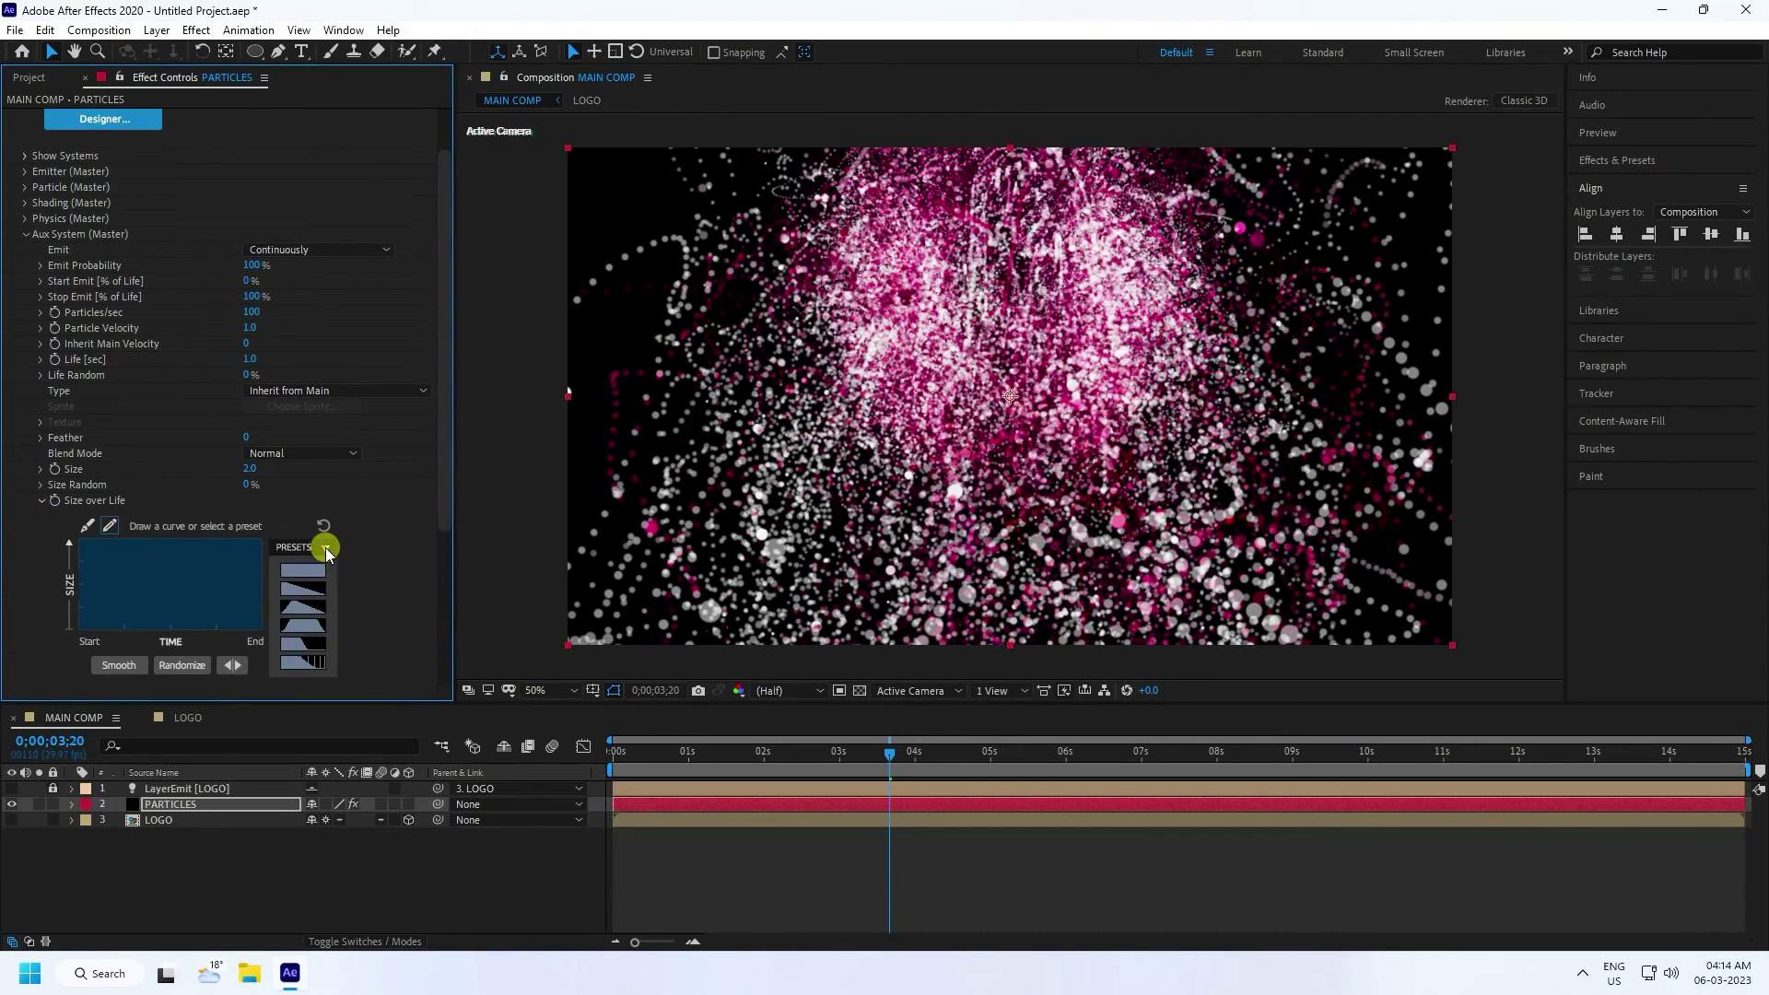
{"action": "left_click", "coordinate": [289, 589]}
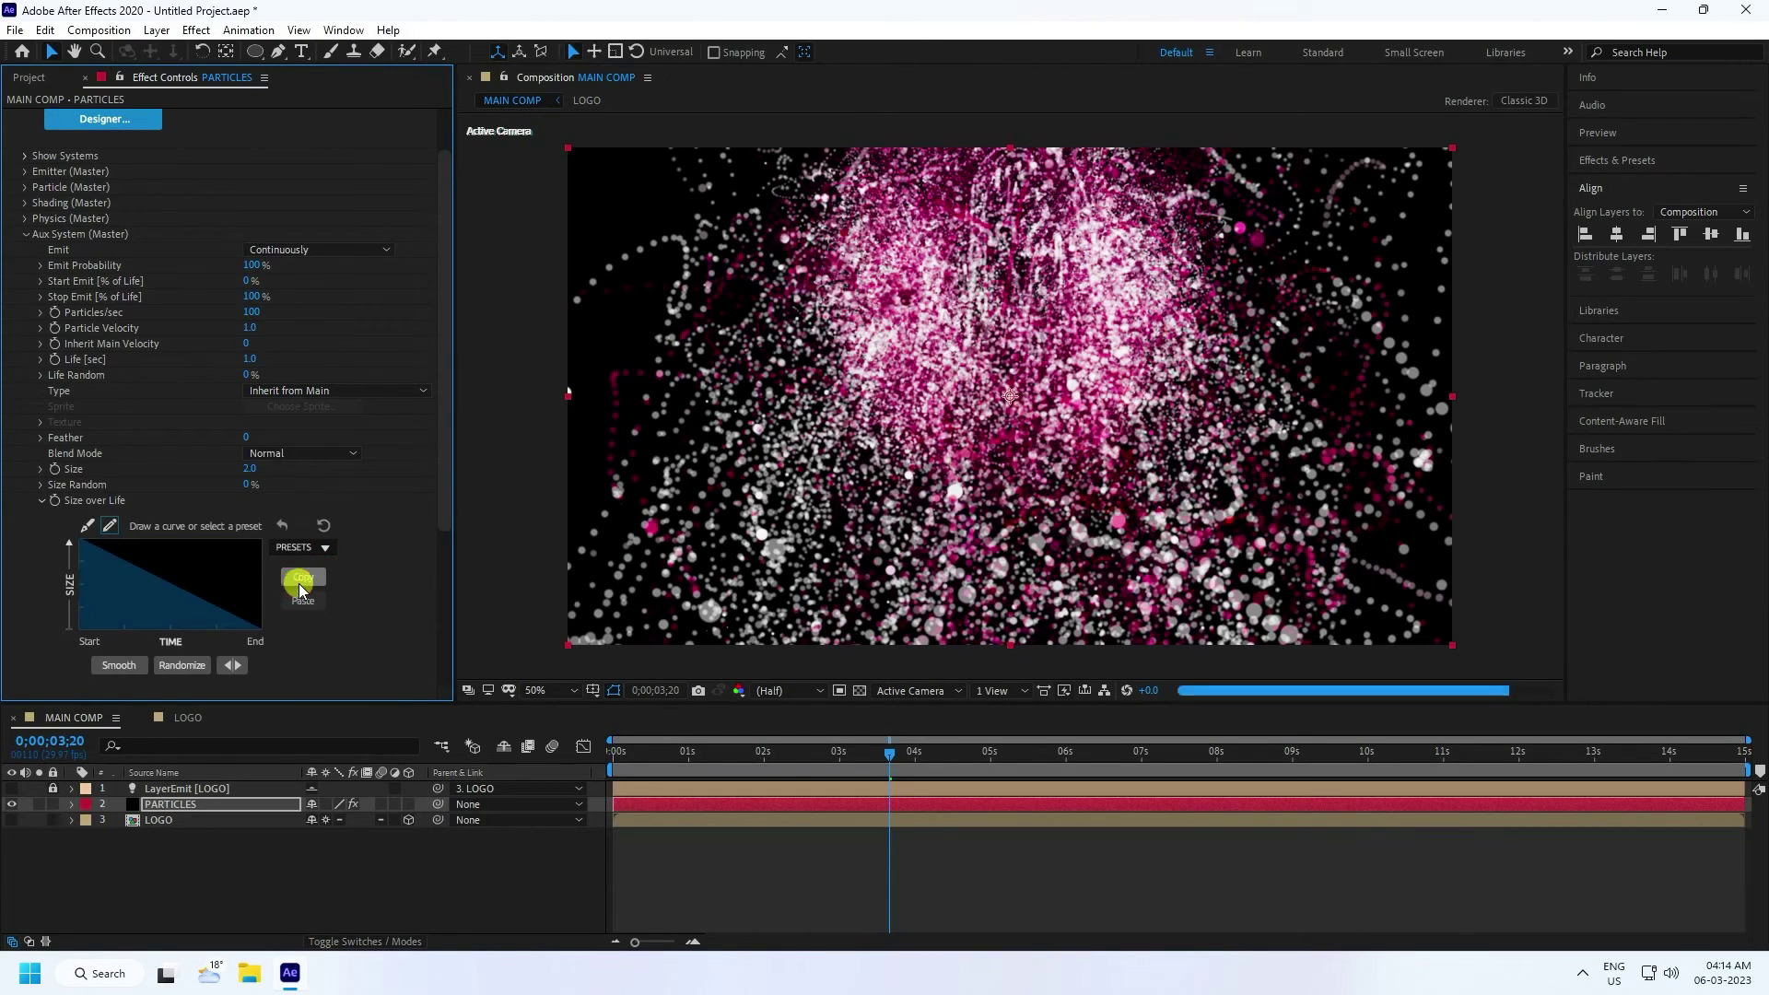
{"action": "left_click", "coordinate": [787, 691]}
{"action": "left_click", "coordinate": [783, 734]}
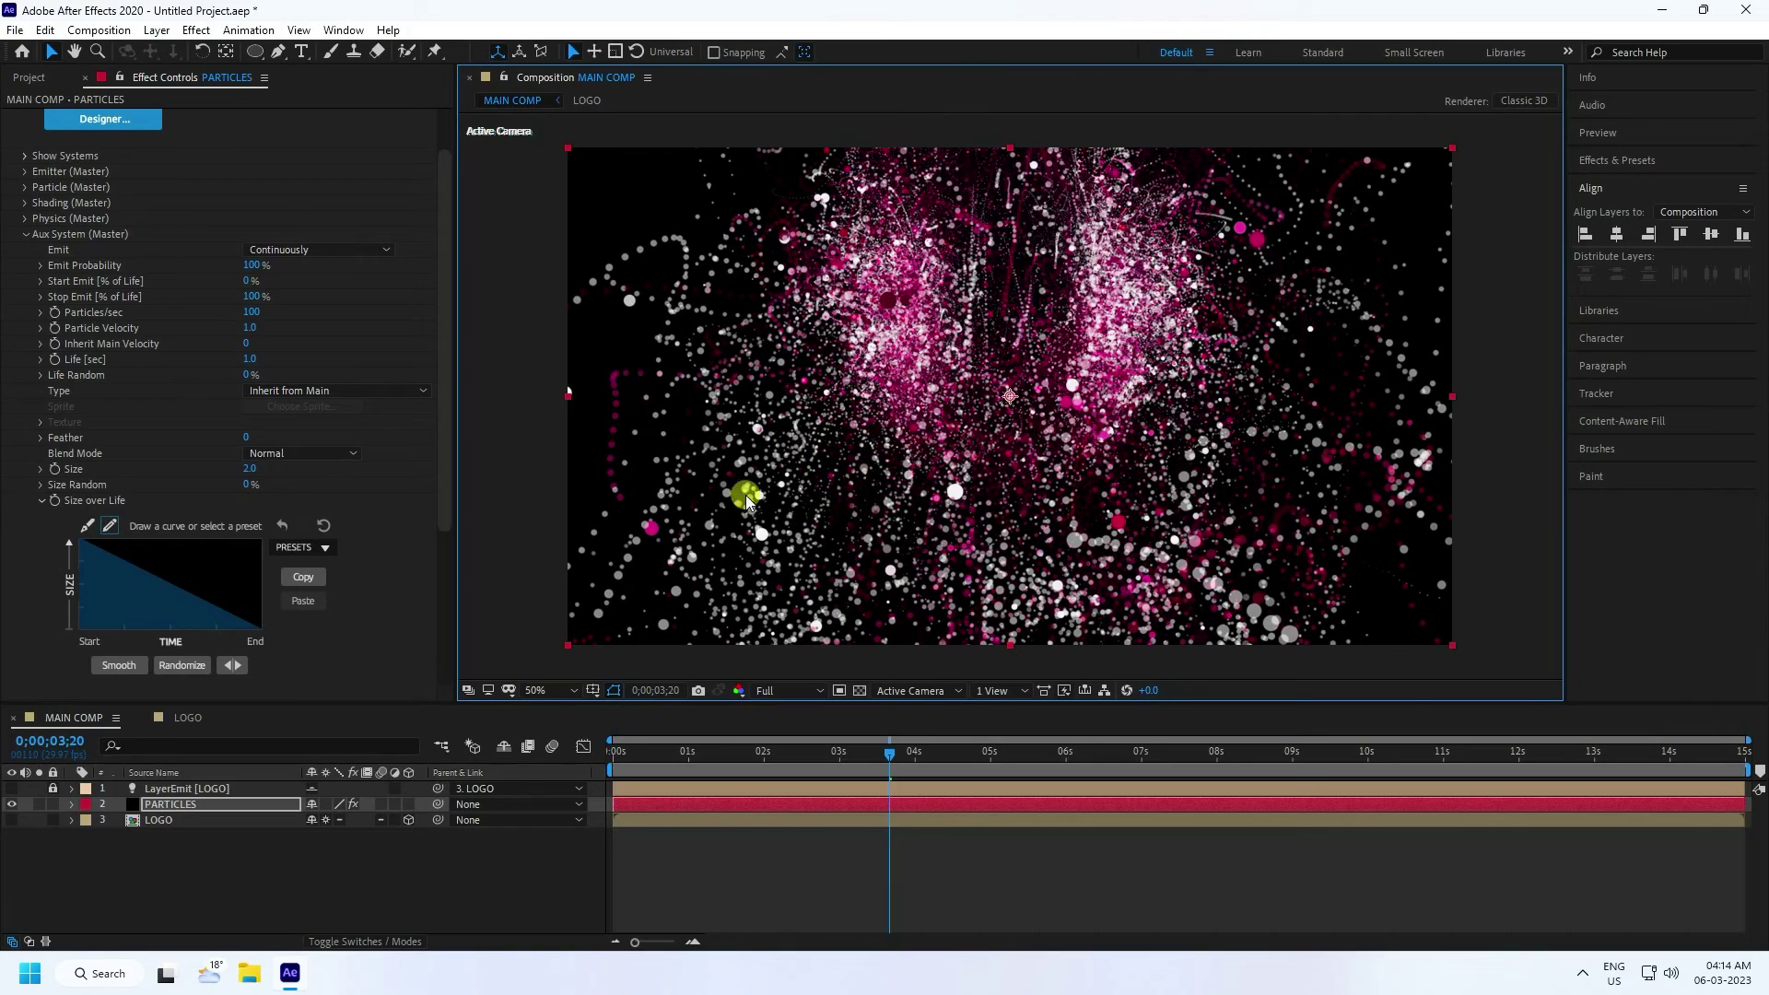
{"action": "left_click", "coordinate": [41, 500]}
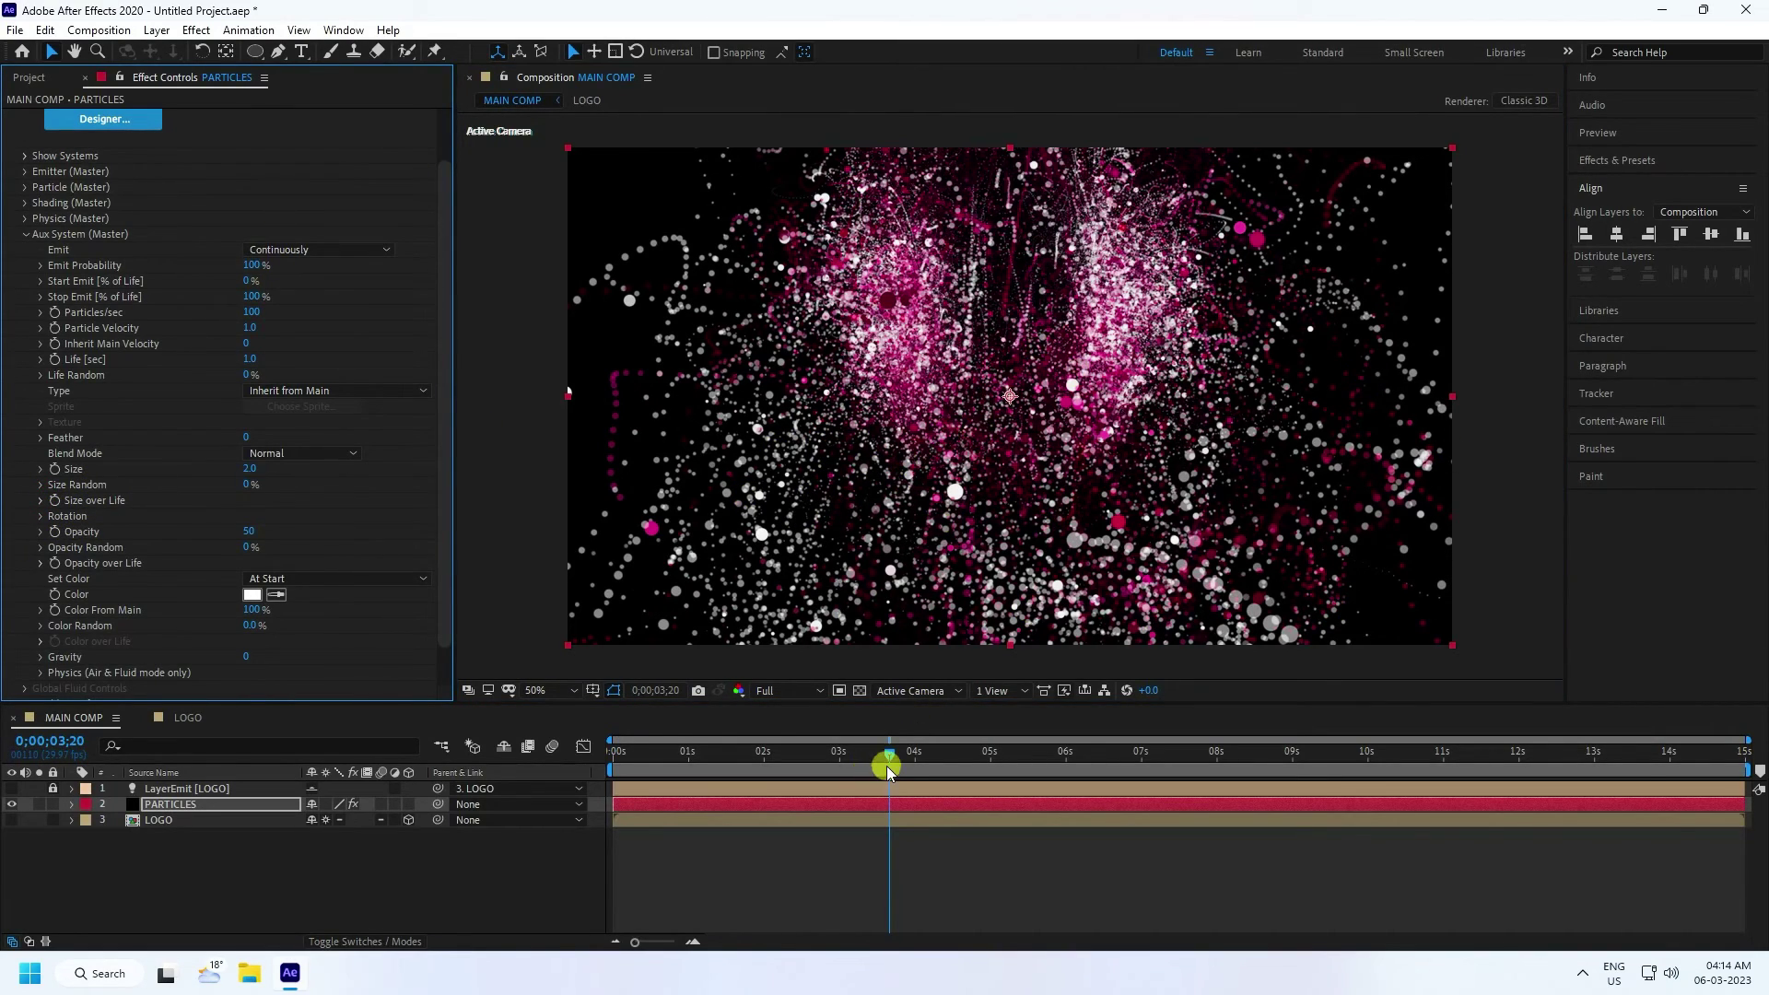
- Preview the particle trails from the start, and inspect the frames at 0;00;05;29 and 0;00;04;27
{"action": "left_click_drag", "start_coordinate": [886, 765], "coordinate": [564, 739]}
{"action": "key", "text": "space"}
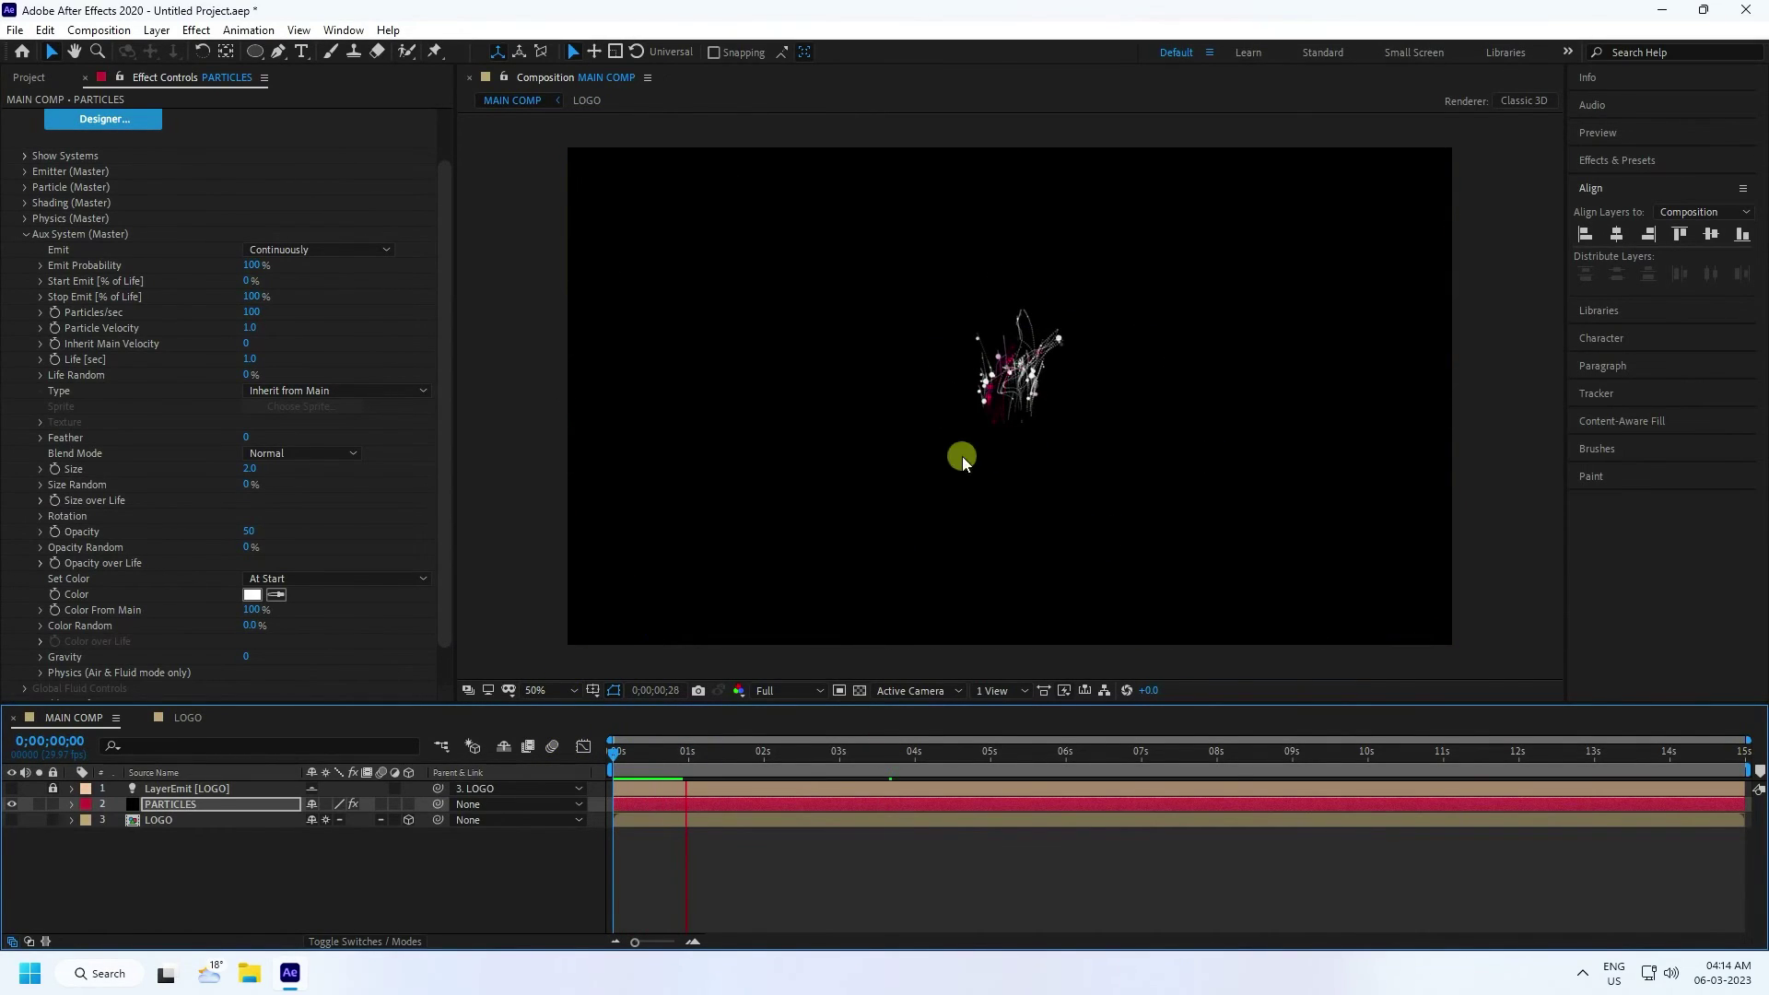
{"action": "left_click", "coordinate": [1064, 755]}
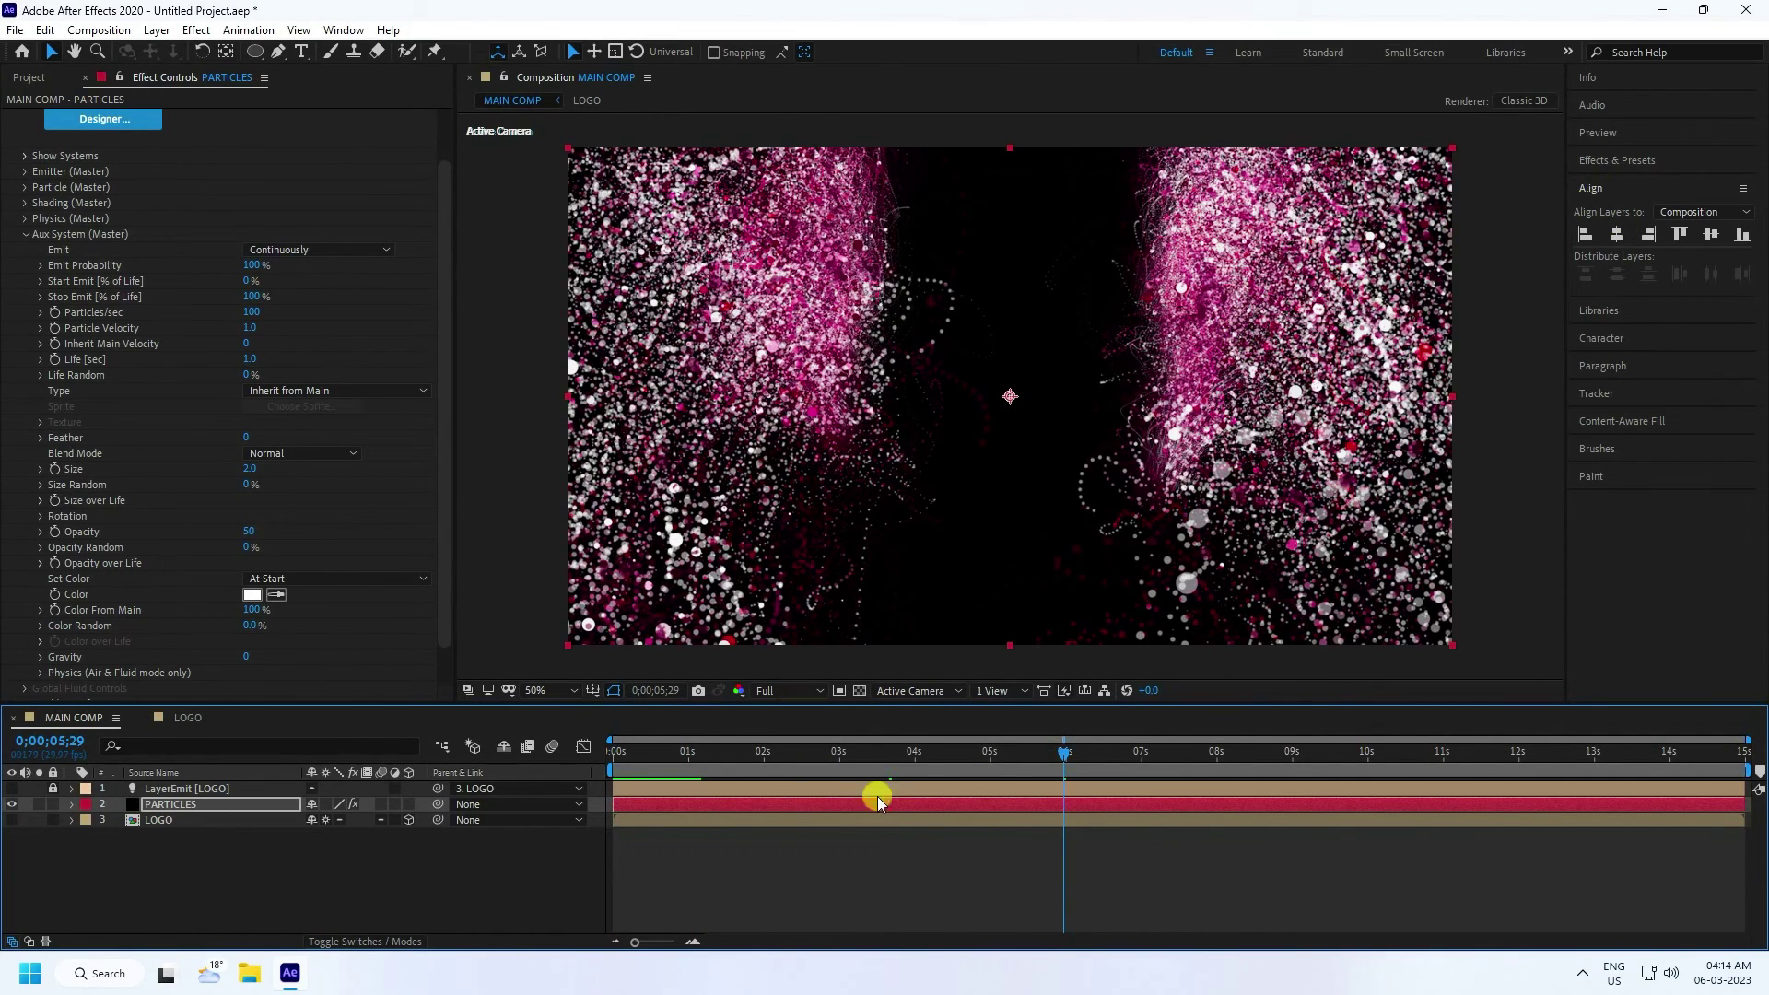
{"action": "left_click", "coordinate": [982, 751]}
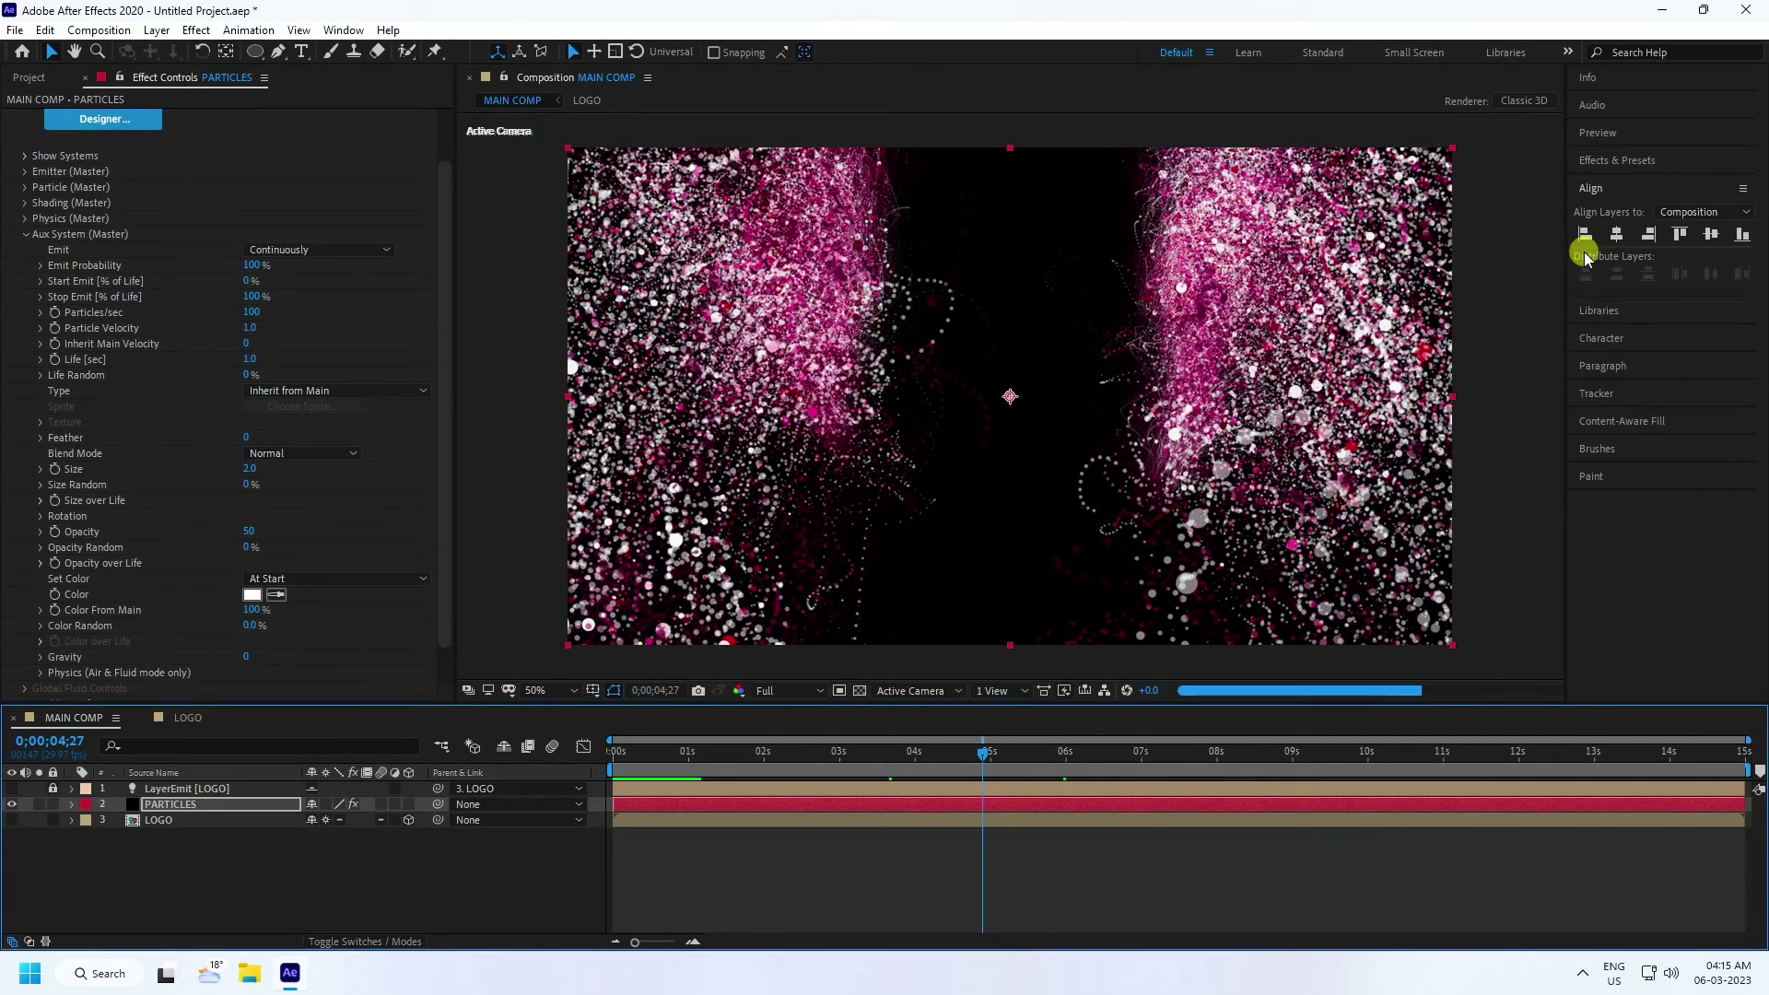
- Find the Sharpen effect and apply it to the PARTICLES layer
{"action": "left_click", "coordinate": [1617, 160]}
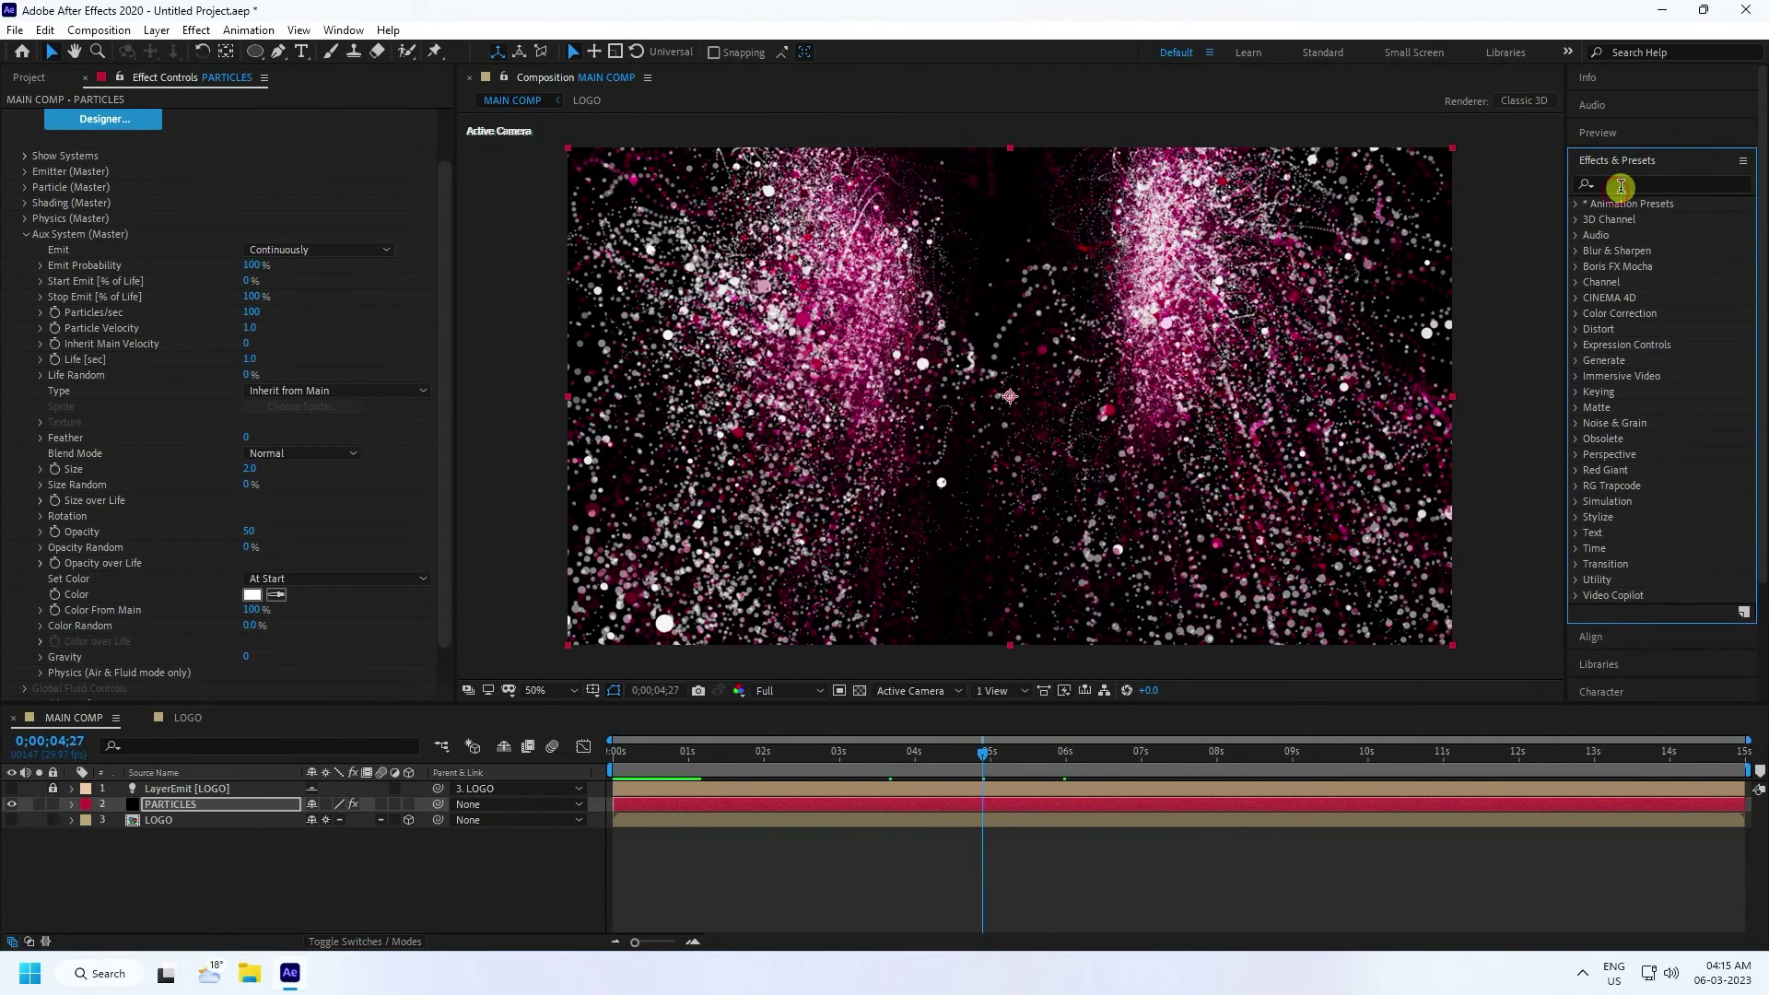
{"action": "left_click", "coordinate": [1622, 185]}
{"action": "type", "text": "shar"}
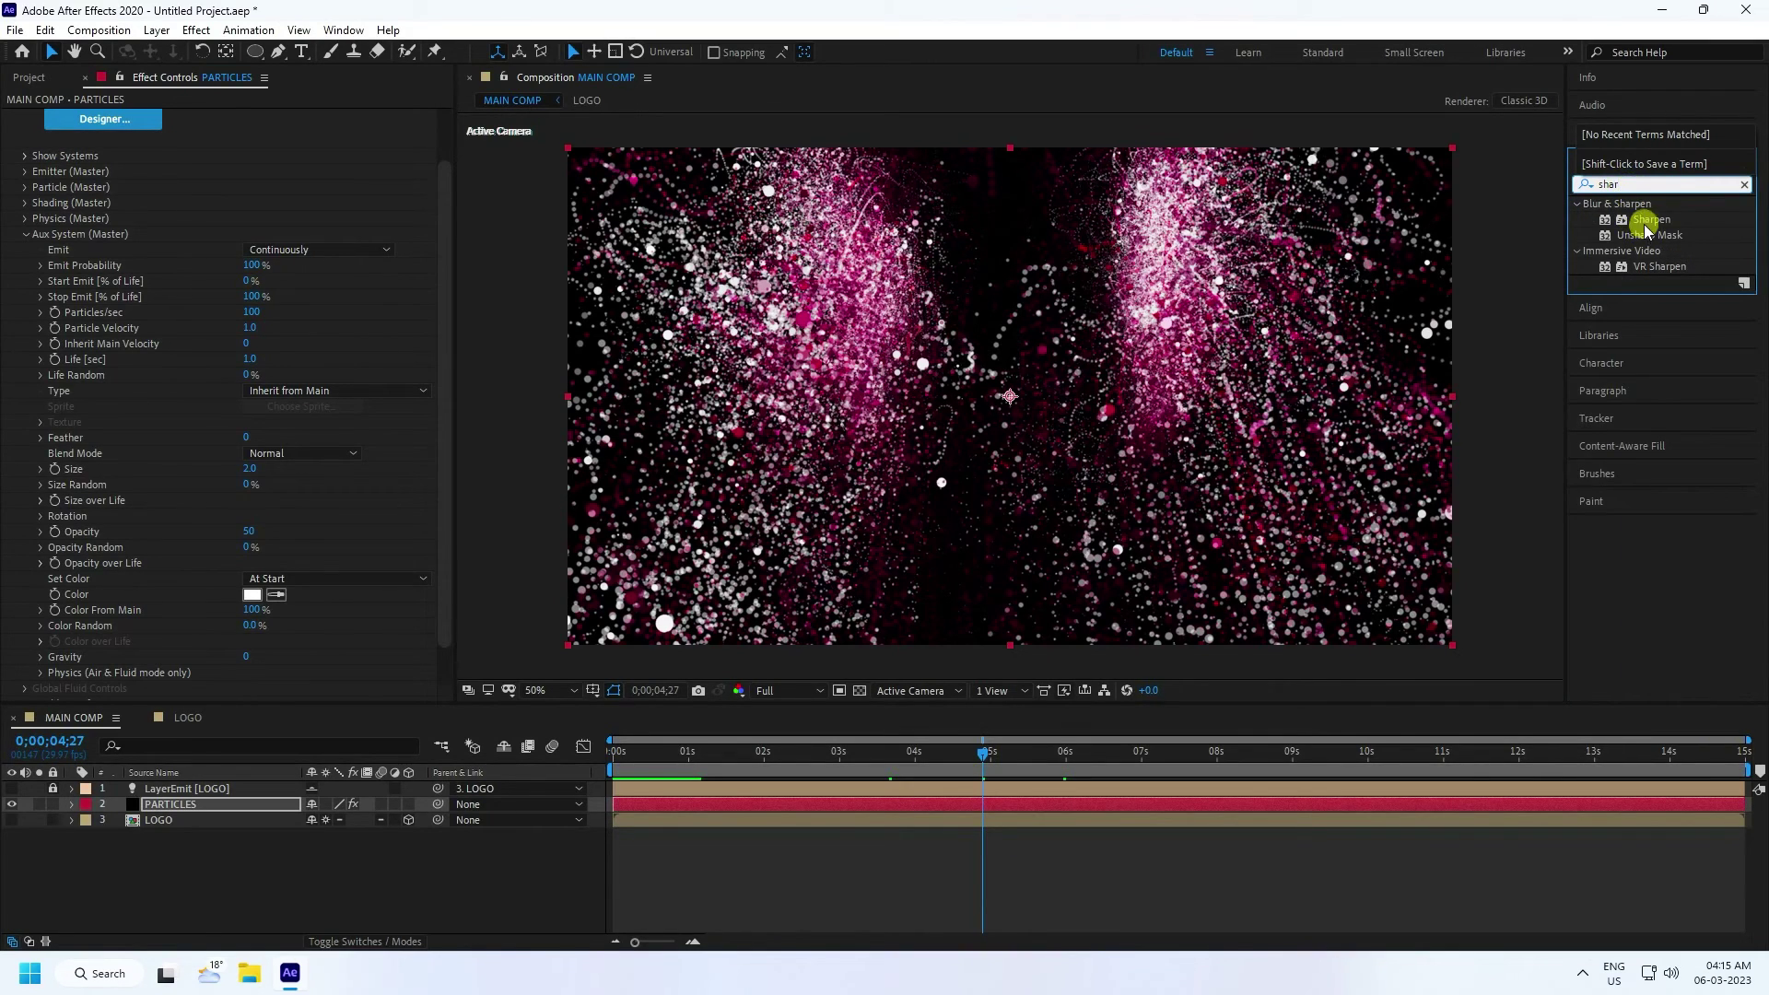
{"action": "left_click", "coordinate": [1647, 220]}
{"action": "left_click_drag", "start_coordinate": [1645, 222], "coordinate": [225, 804]}
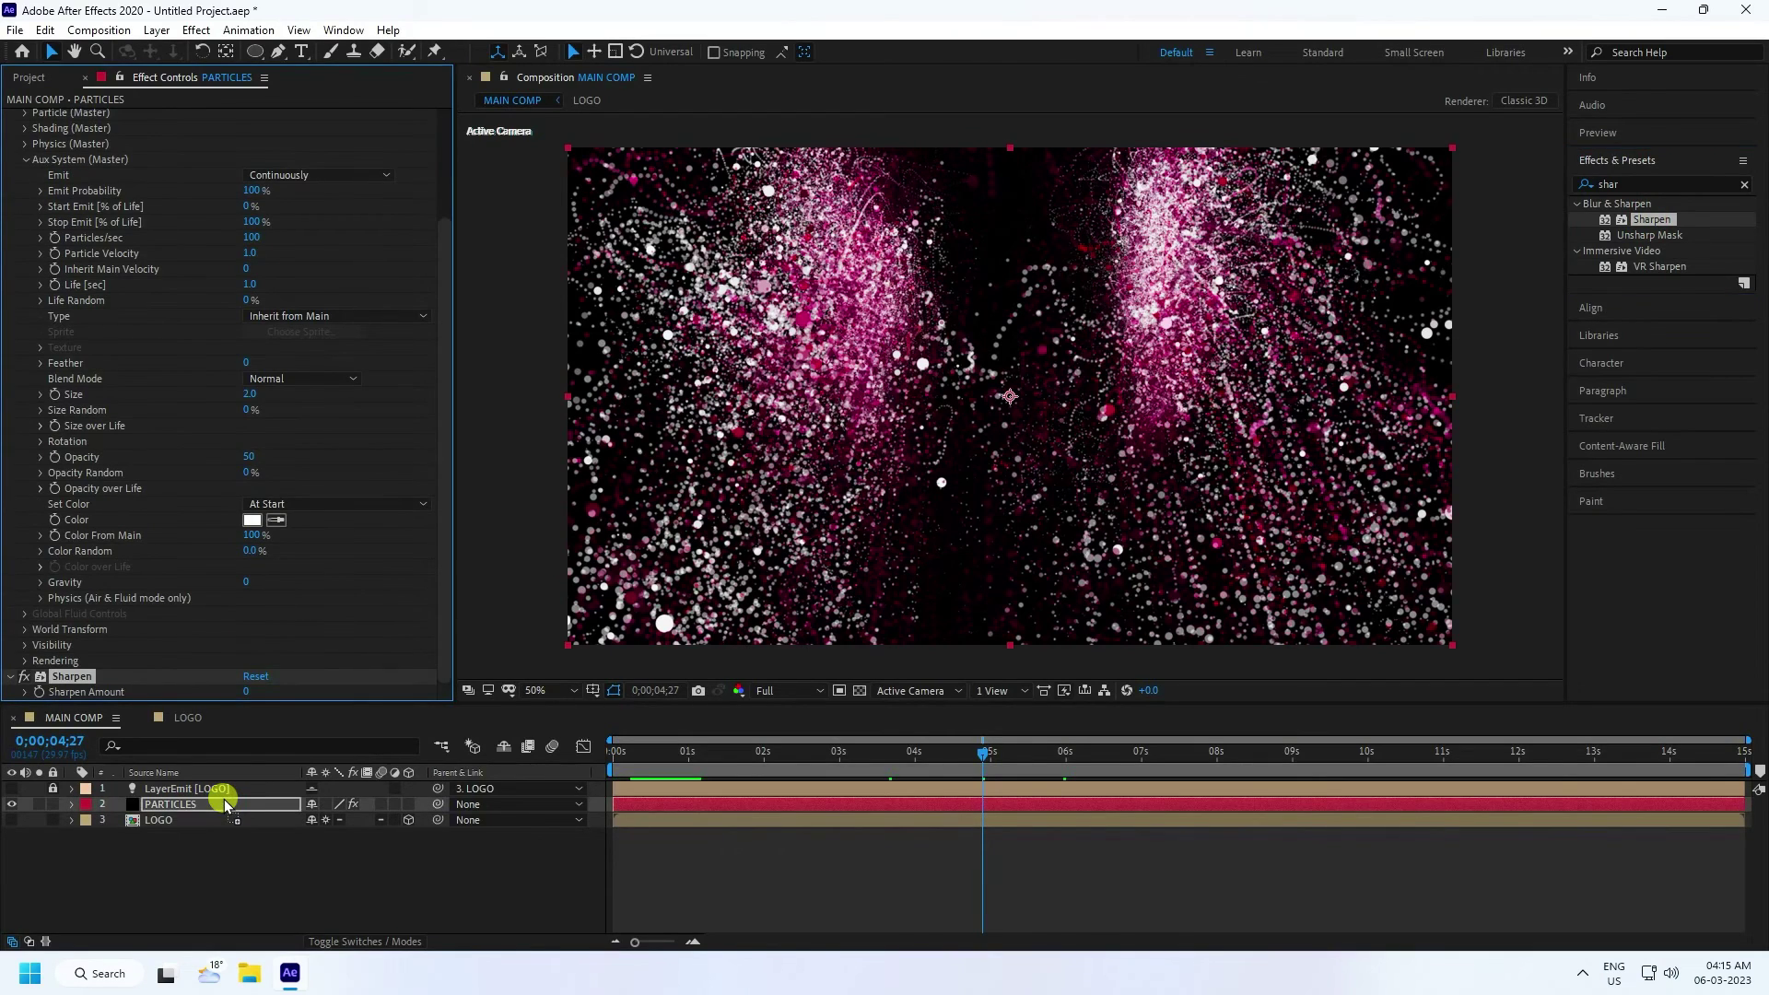
- Set the Sharpen Amount on the PARTICLES layer to 50
{"action": "left_click", "coordinate": [65, 78]}
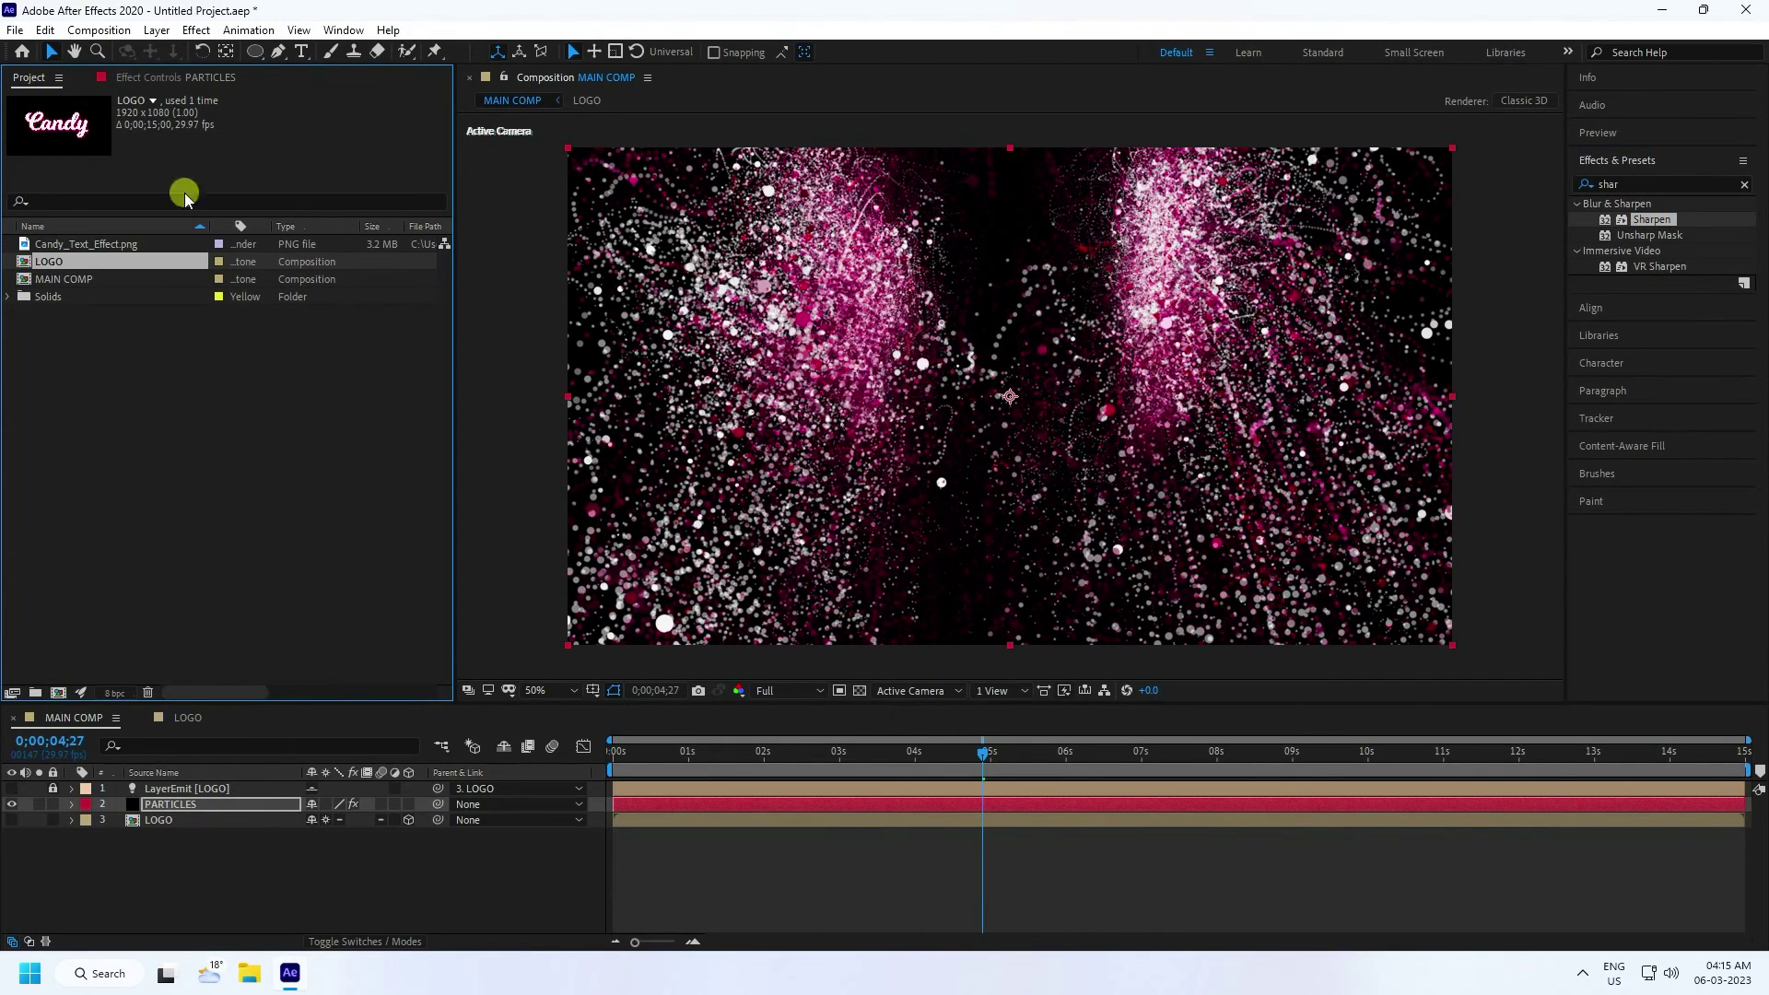
{"action": "left_click", "coordinate": [167, 77]}
{"action": "left_click", "coordinate": [27, 162]}
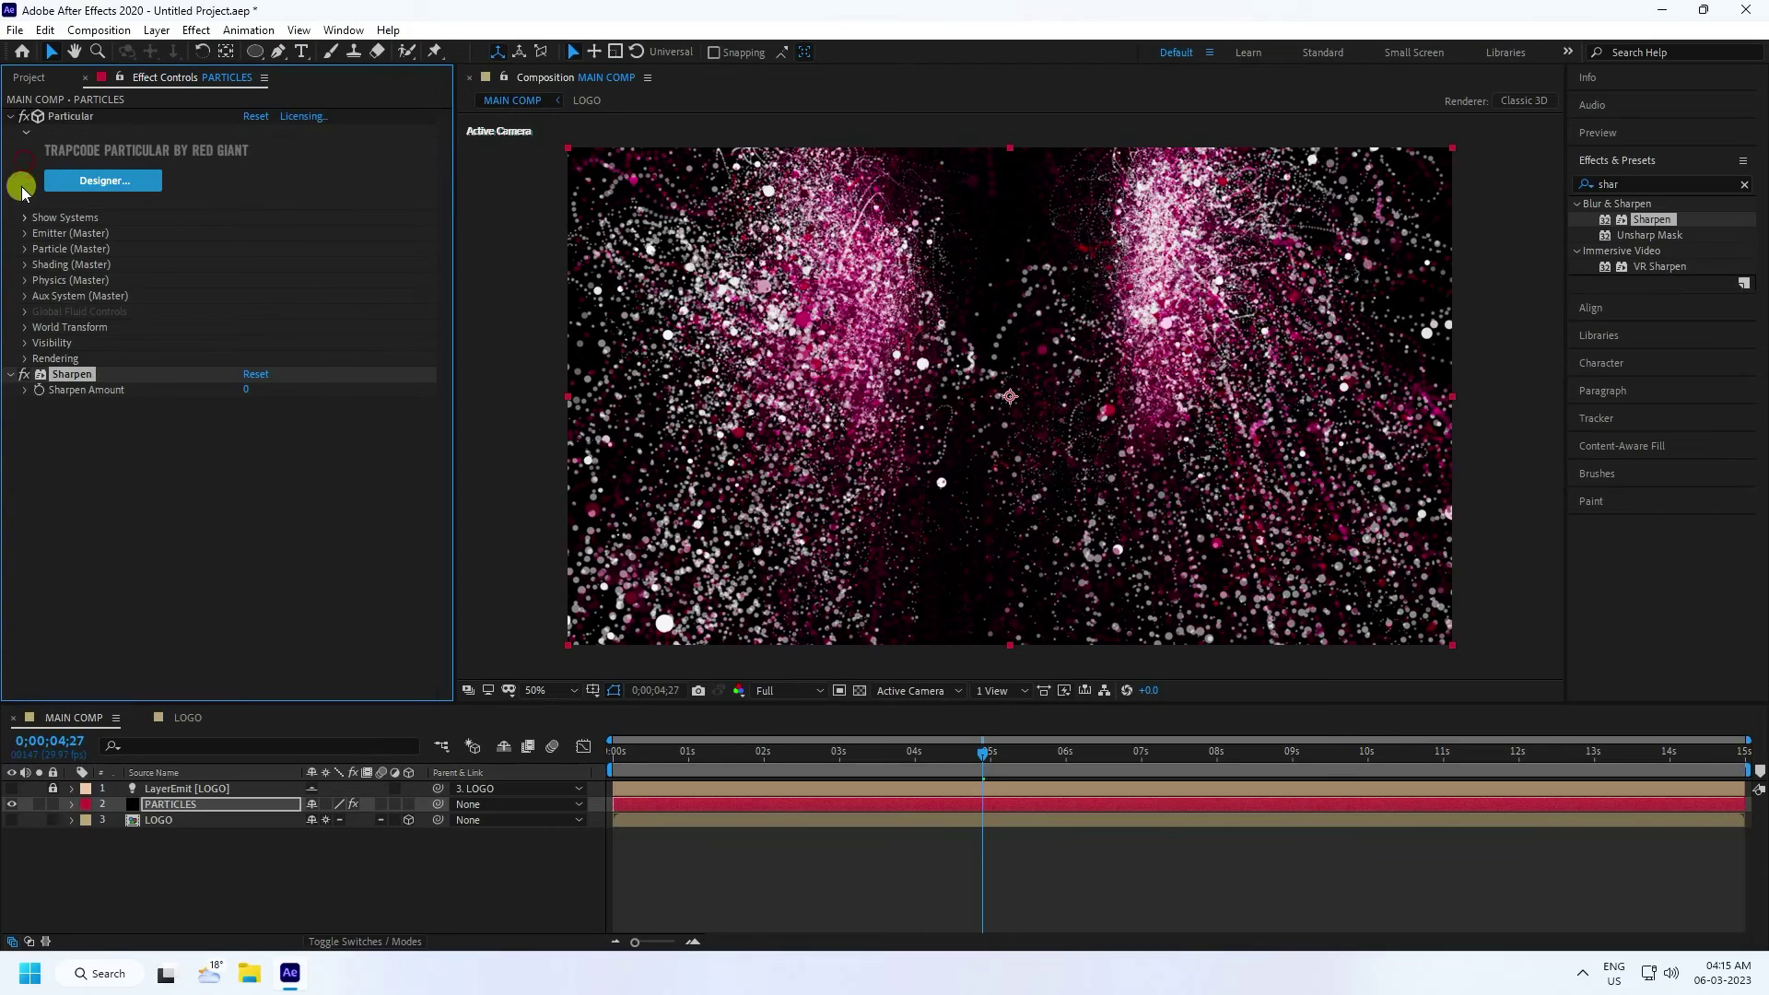
{"action": "left_click", "coordinate": [245, 390]}
{"action": "type", "text": "50"}
{"action": "key", "text": "Return"}
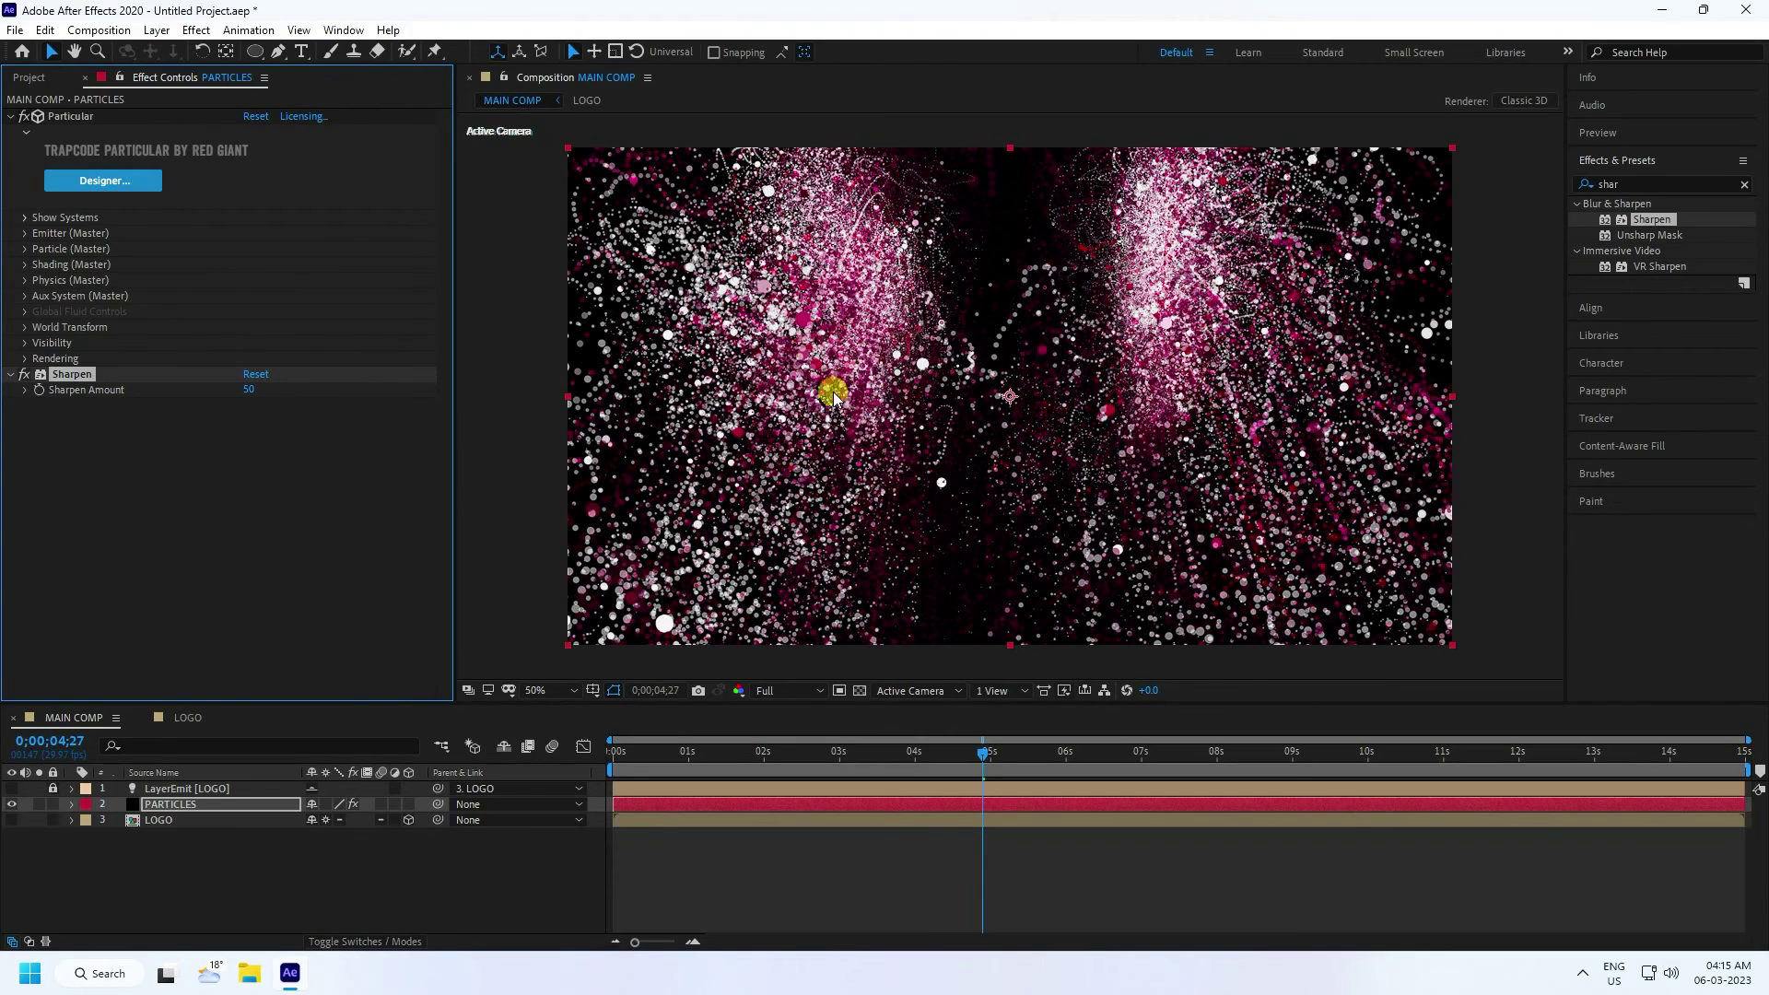
- Find the Stylize Glow effect and add it below Sharpen on the PARTICLES layer
{"action": "left_click", "coordinate": [1642, 192]}
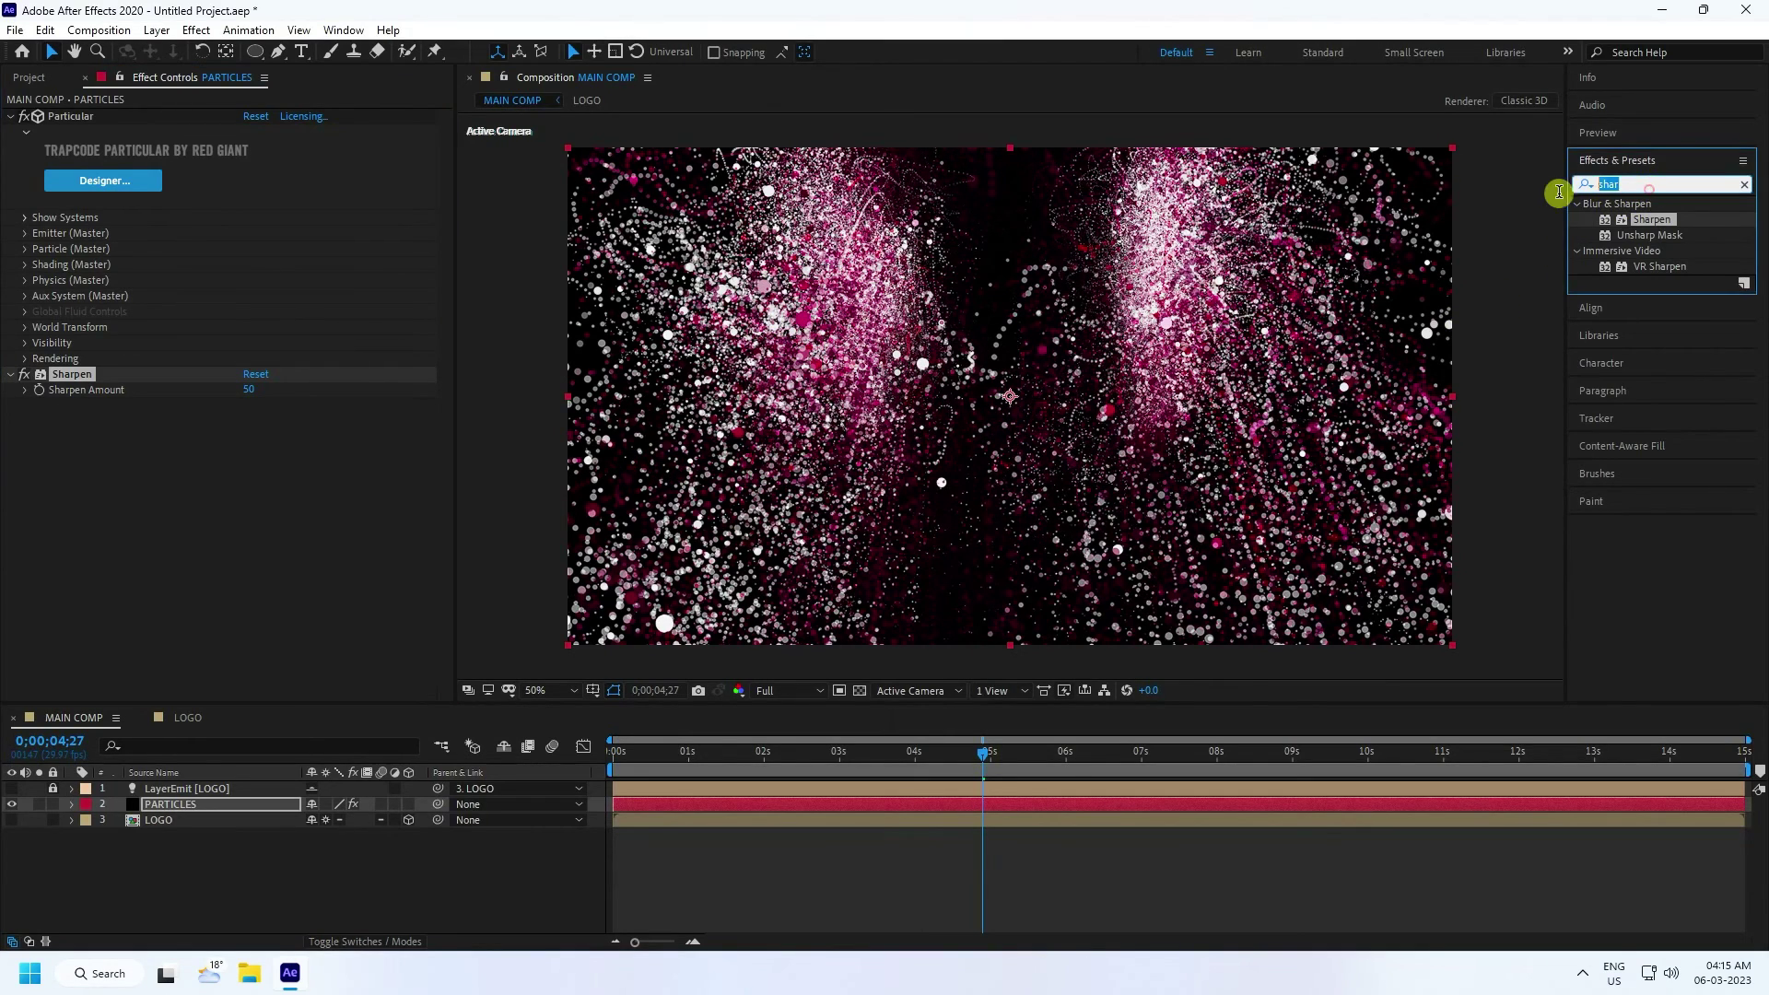
{"action": "type", "text": "glow"}
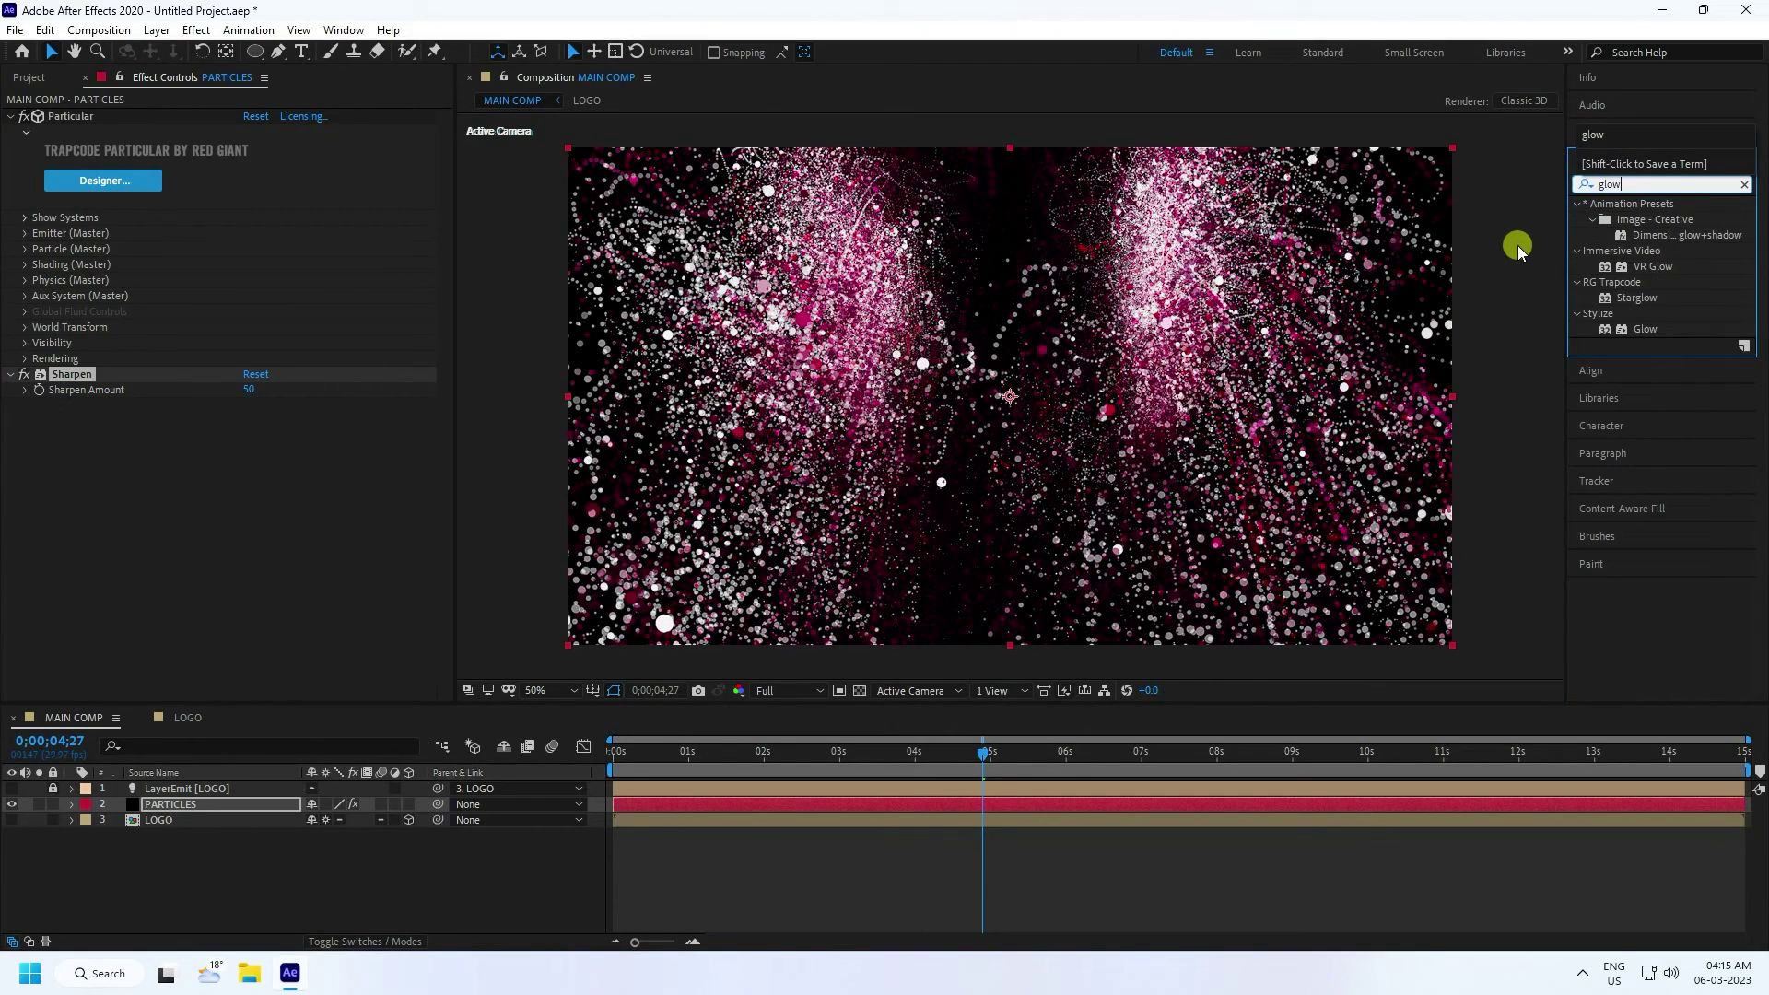
{"action": "left_click_drag", "start_coordinate": [1644, 329], "coordinate": [196, 532]}
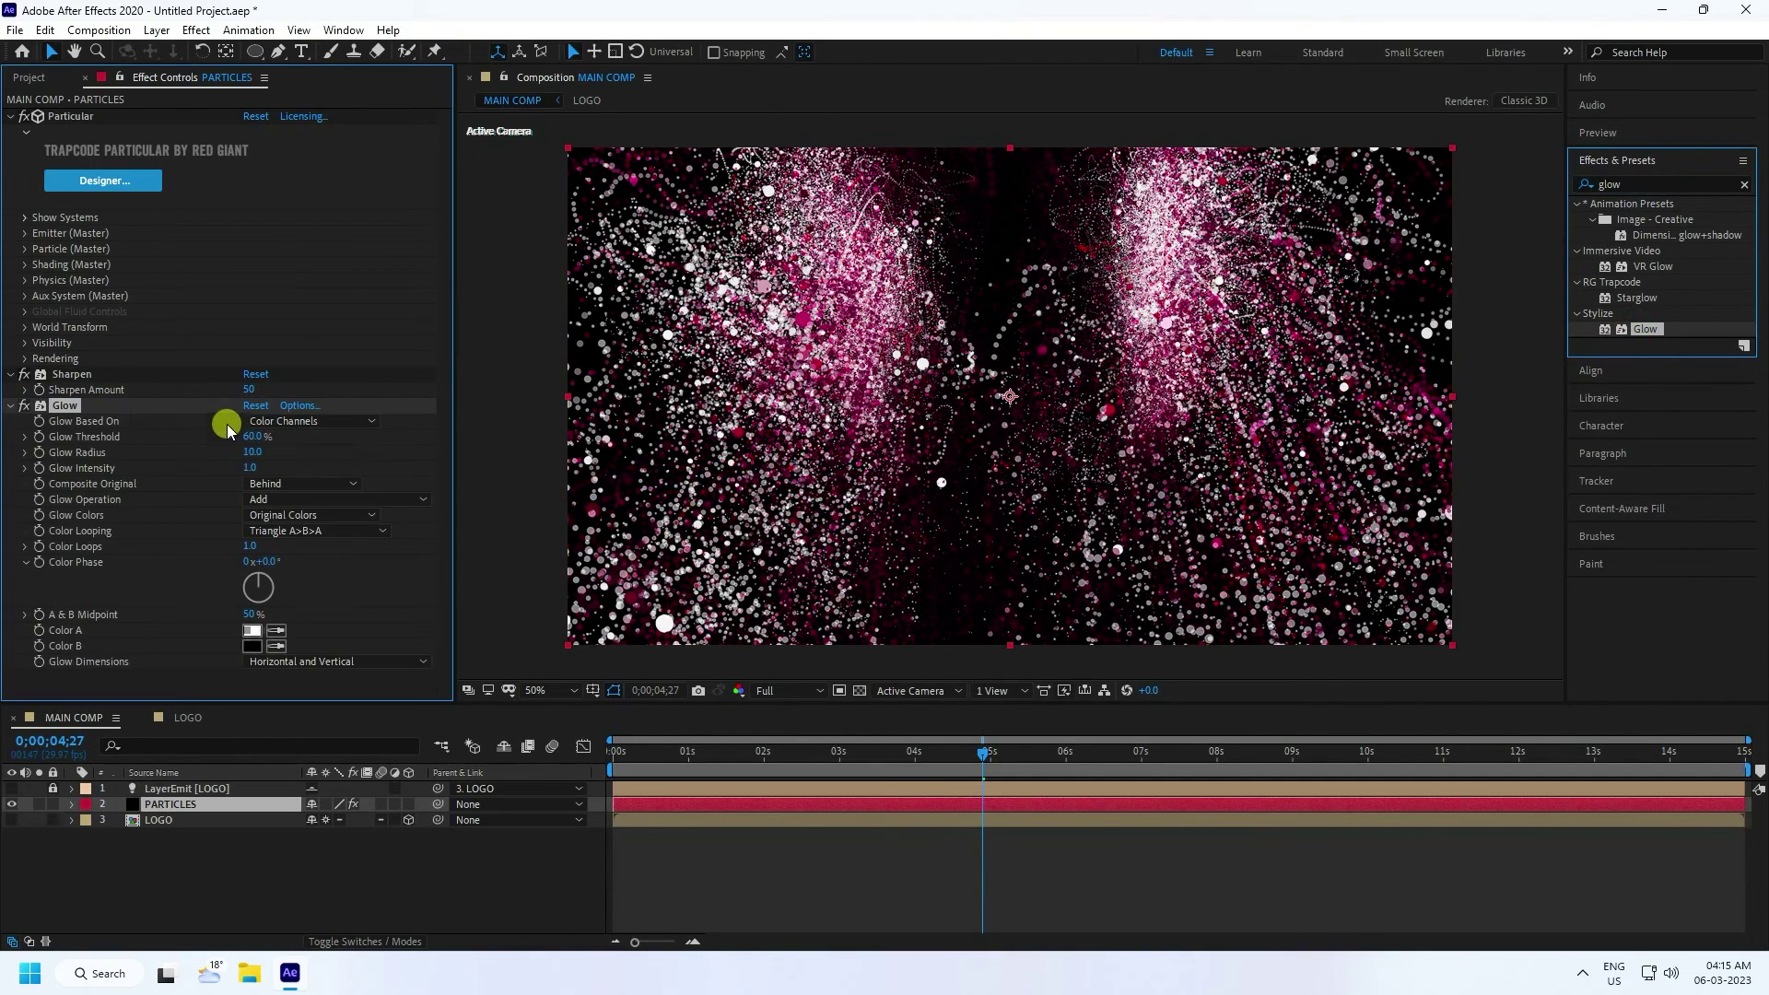
- Set the Glow Threshold to 80%, Glow Radius to 50 and Glow Intensity to 2, and return to the composition's start
{"action": "left_click", "coordinate": [258, 436]}
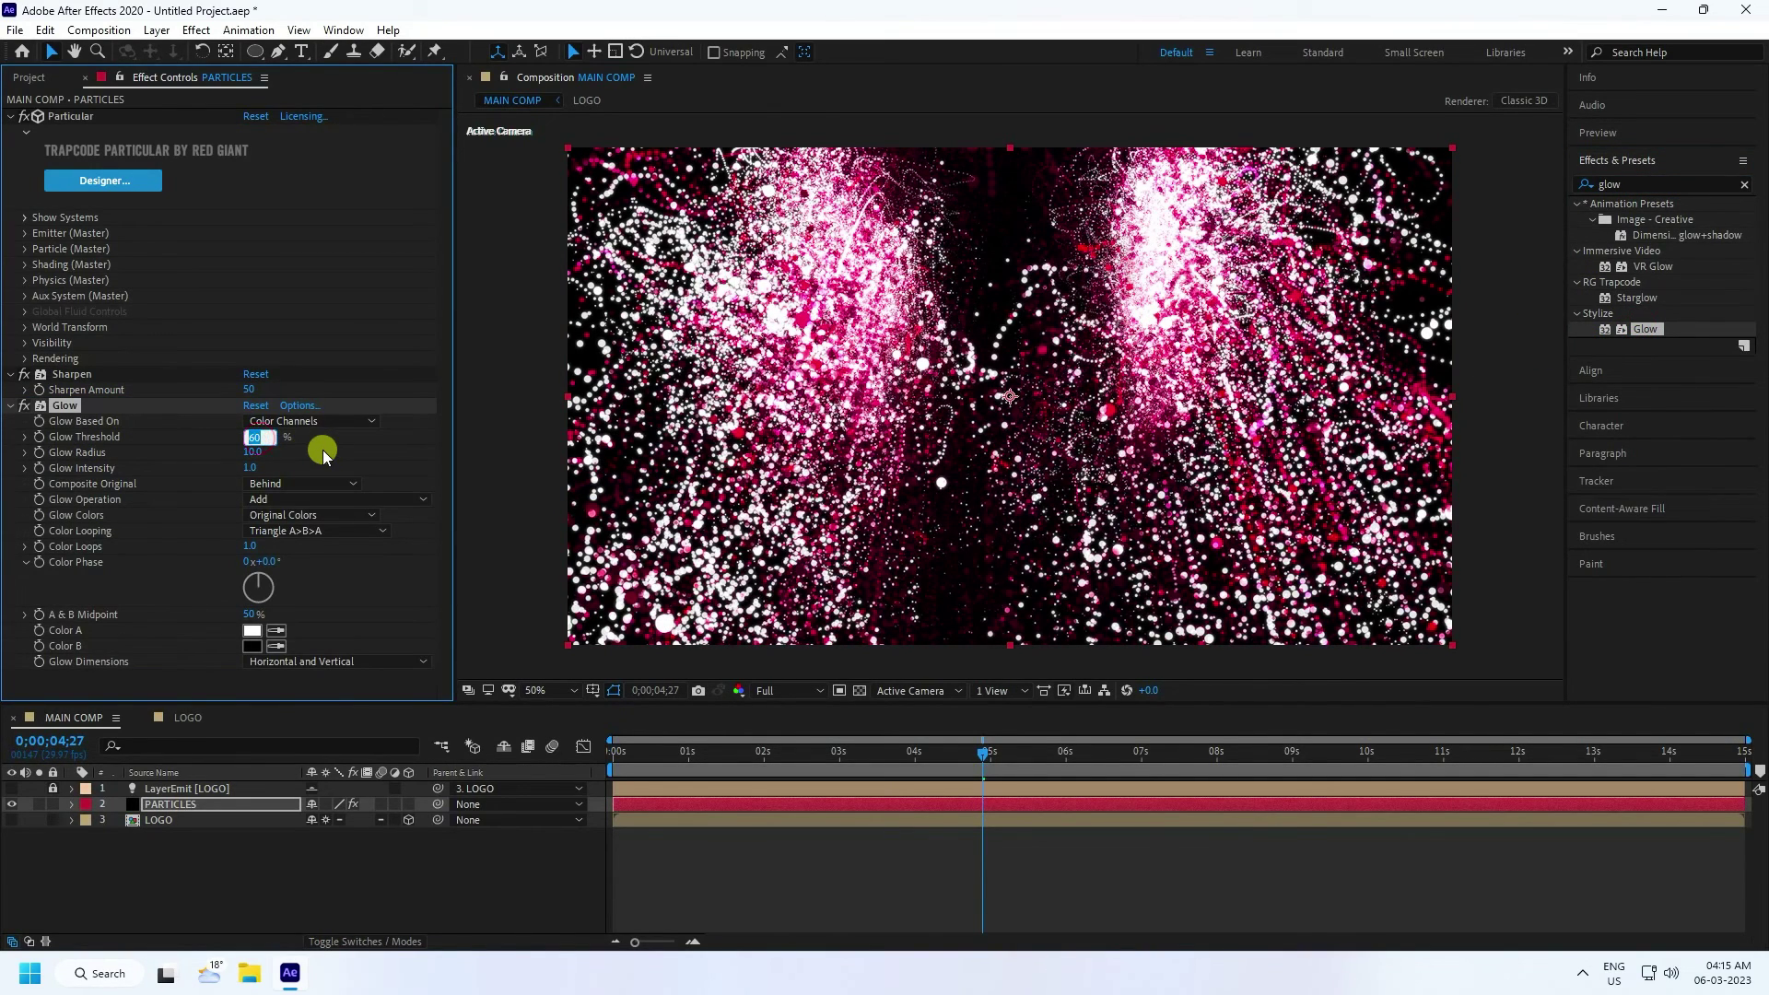
{"action": "key", "text": "Return"}
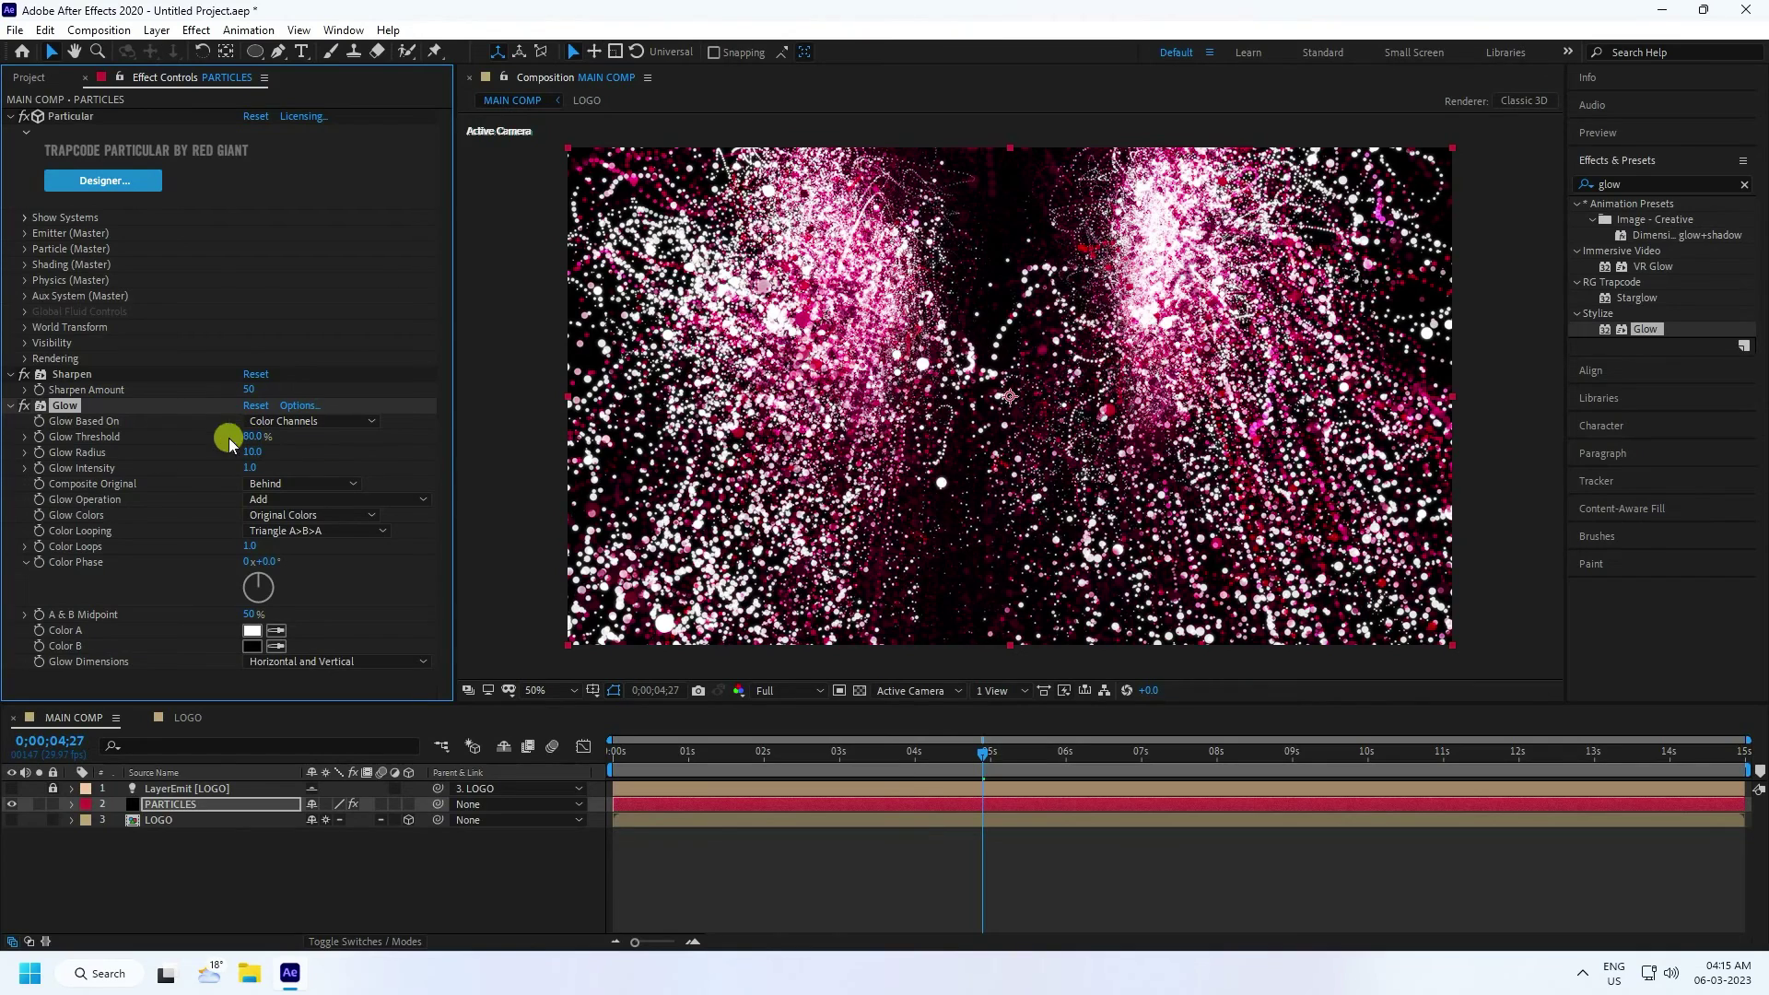
{"action": "left_click", "coordinate": [266, 451]}
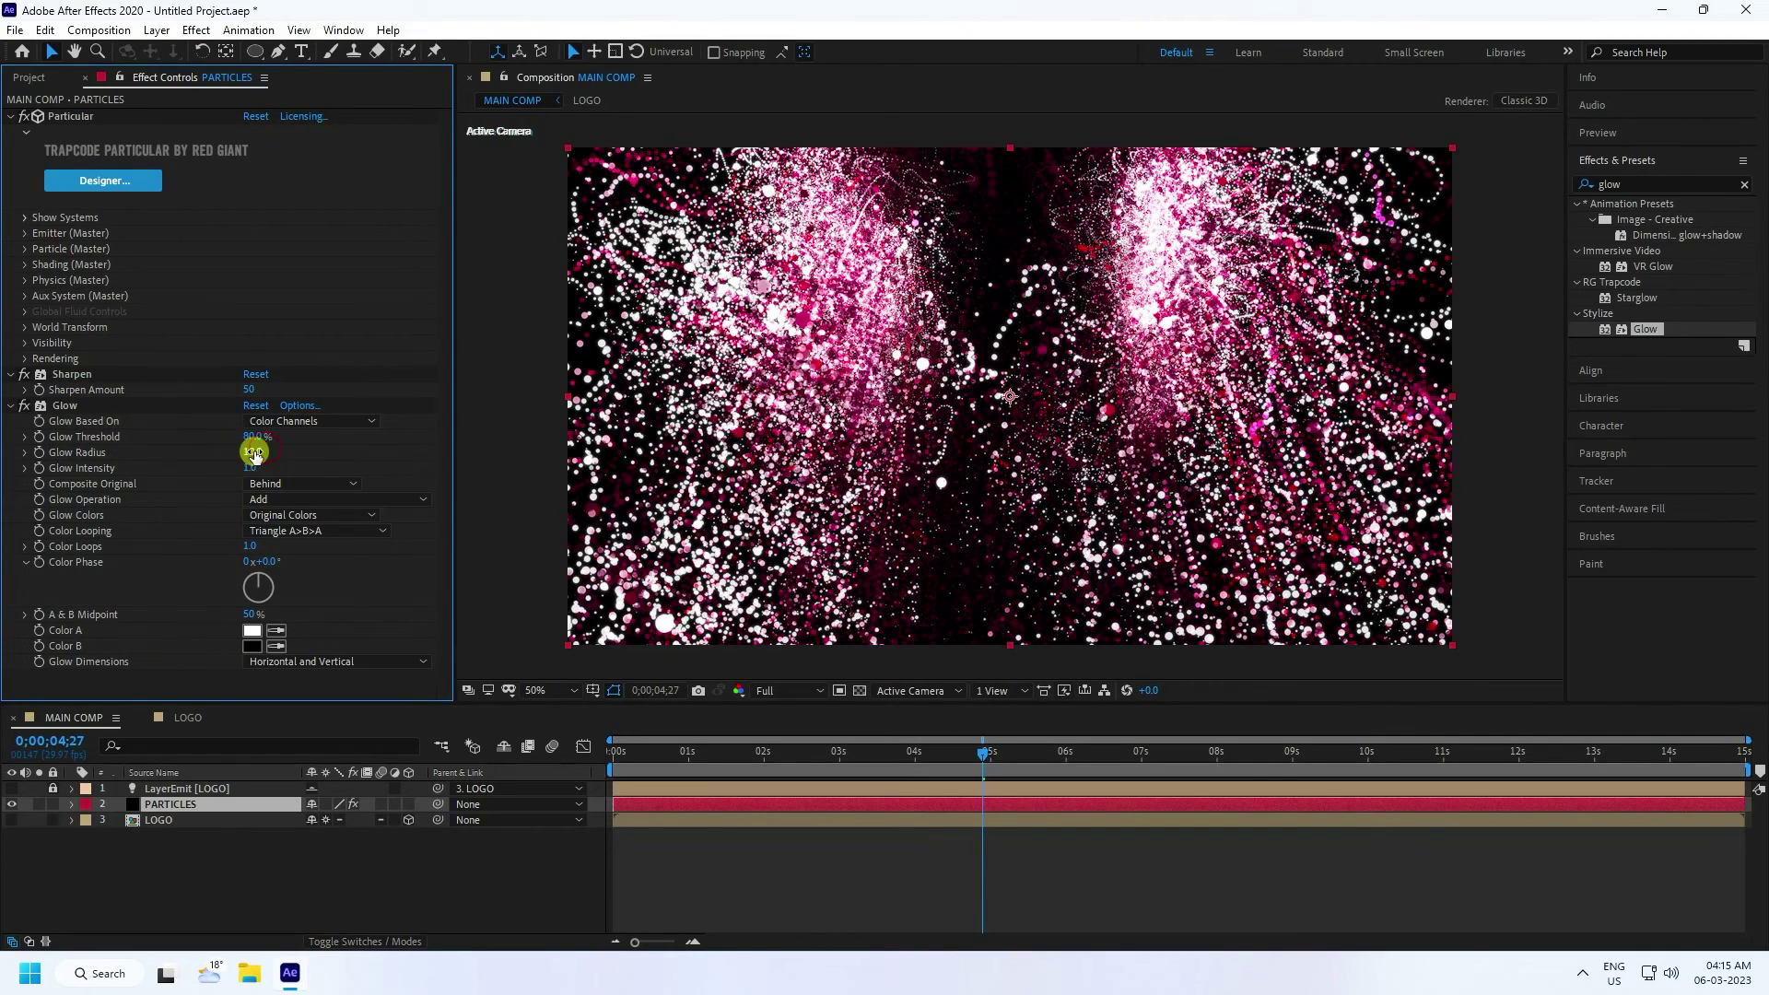
{"action": "type", "text": "50"}
{"action": "key", "text": "Return"}
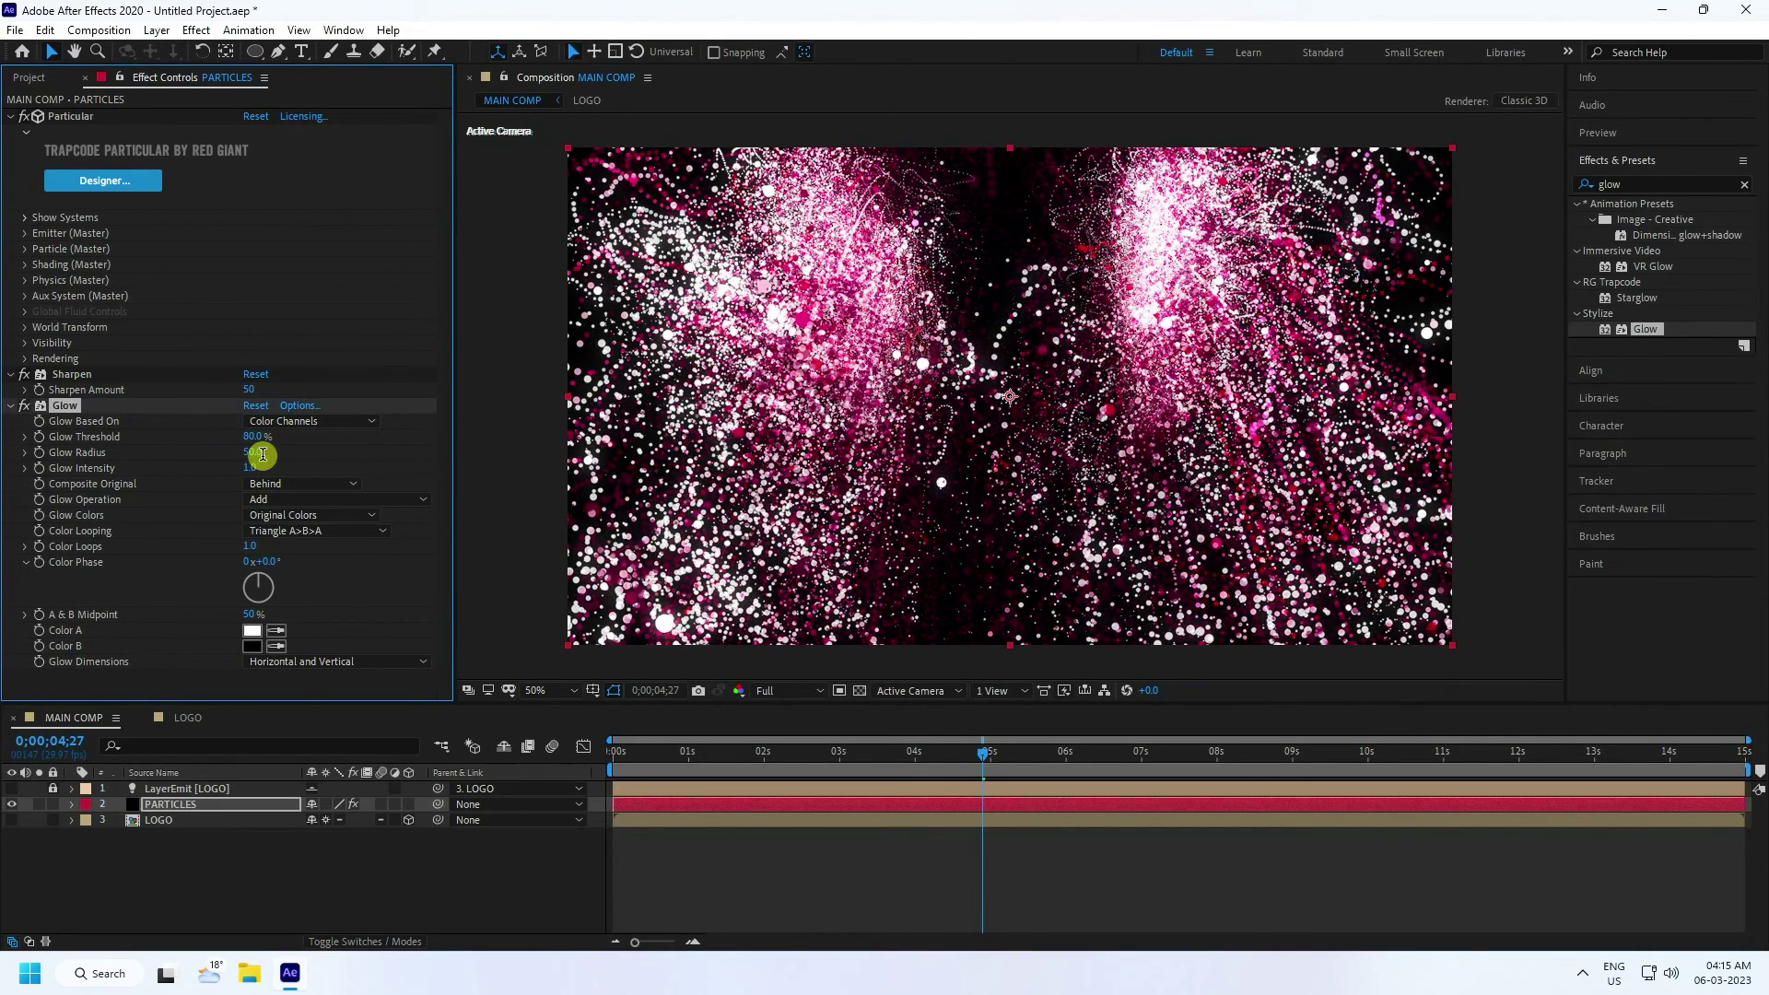
{"action": "left_click", "coordinate": [260, 466]}
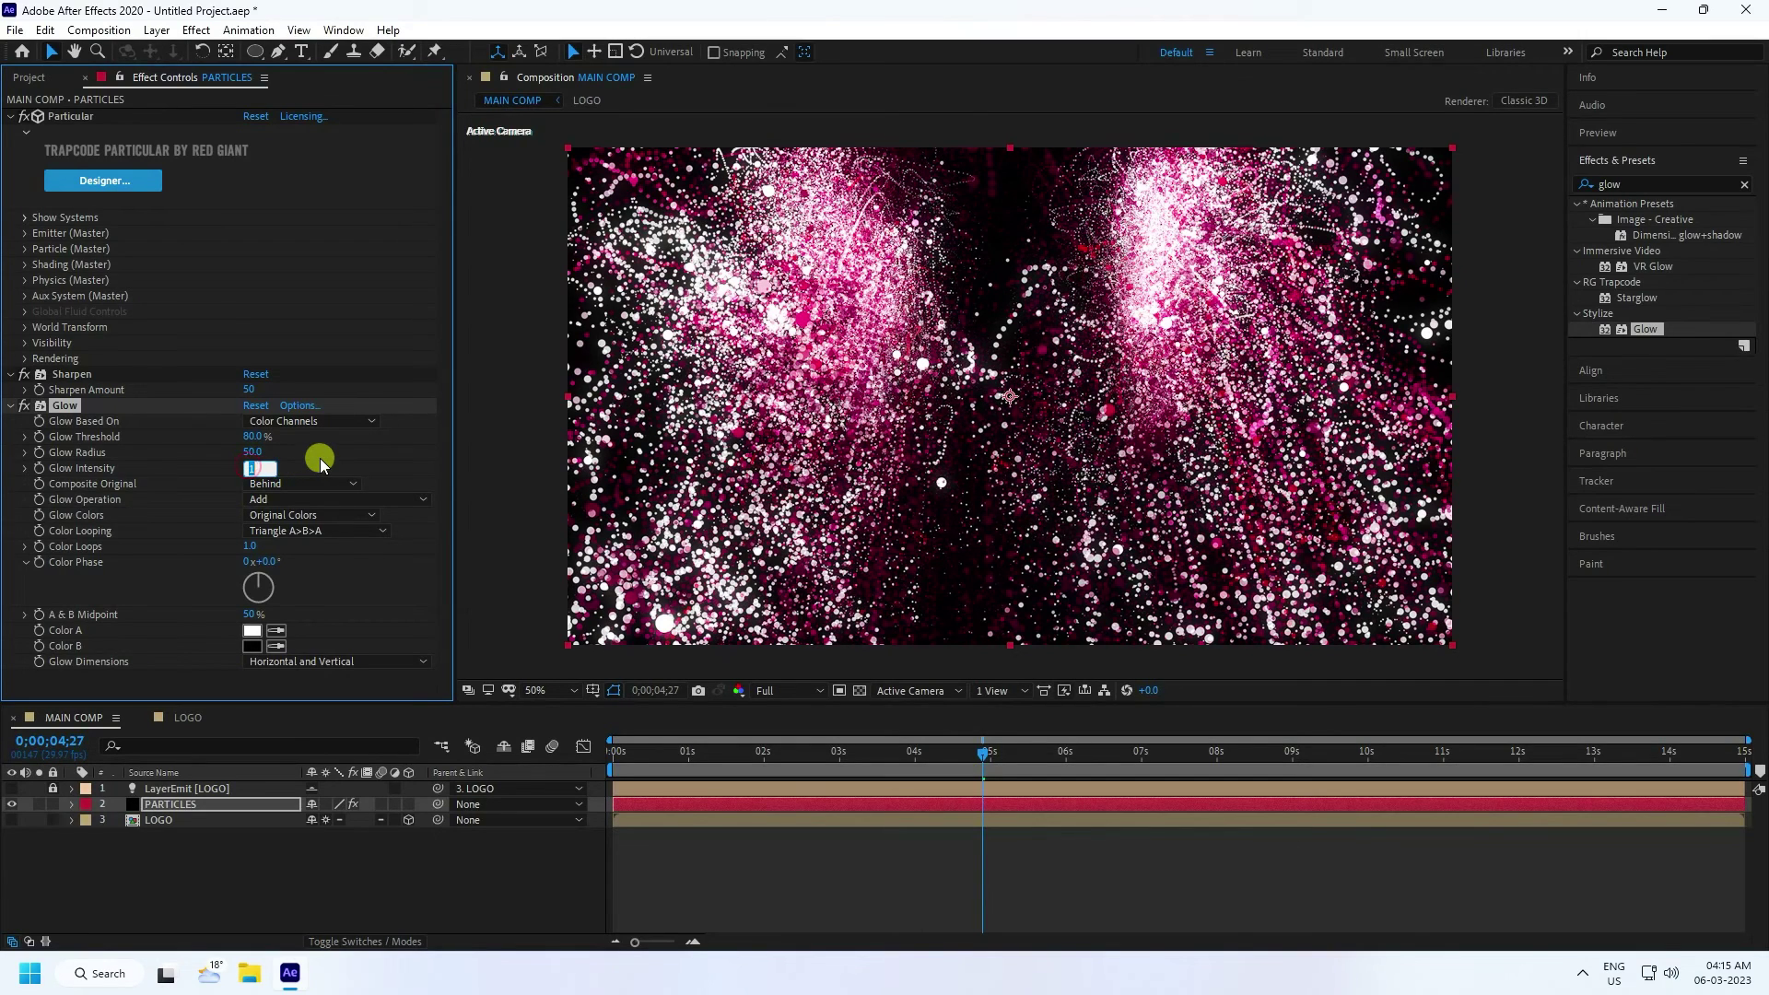
{"action": "key", "text": "Return"}
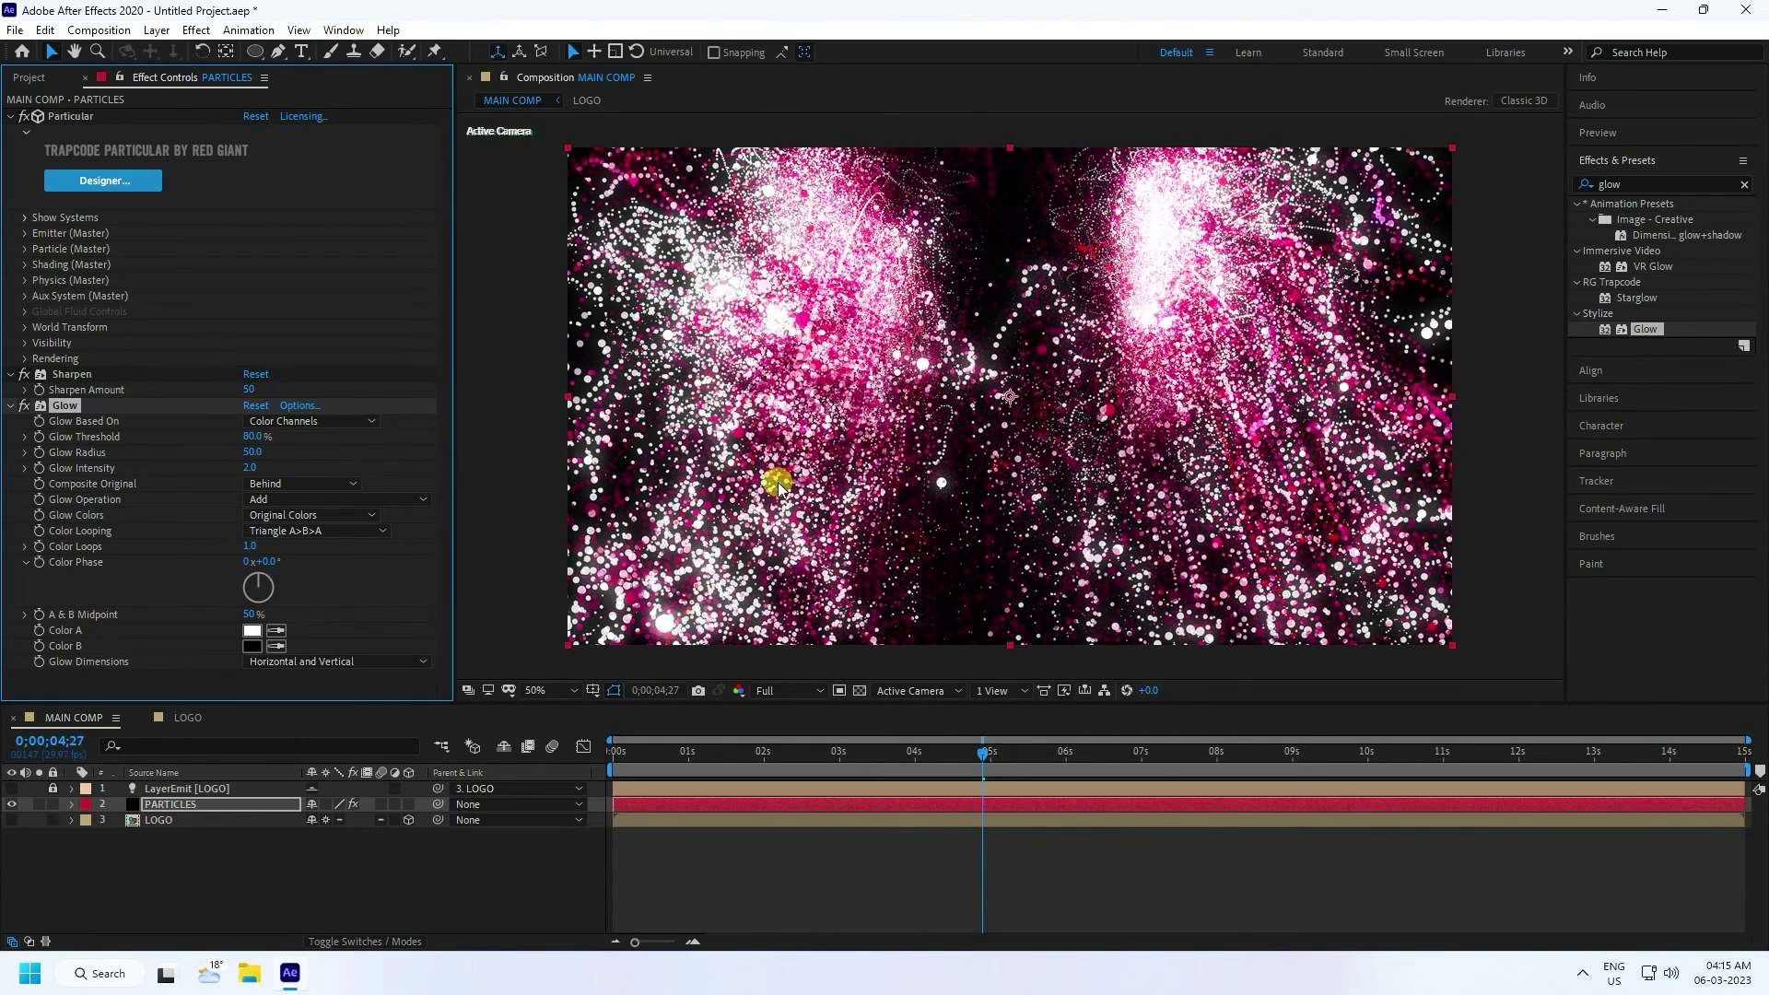
{"action": "left_click_drag", "start_coordinate": [982, 750], "coordinate": [466, 801]}
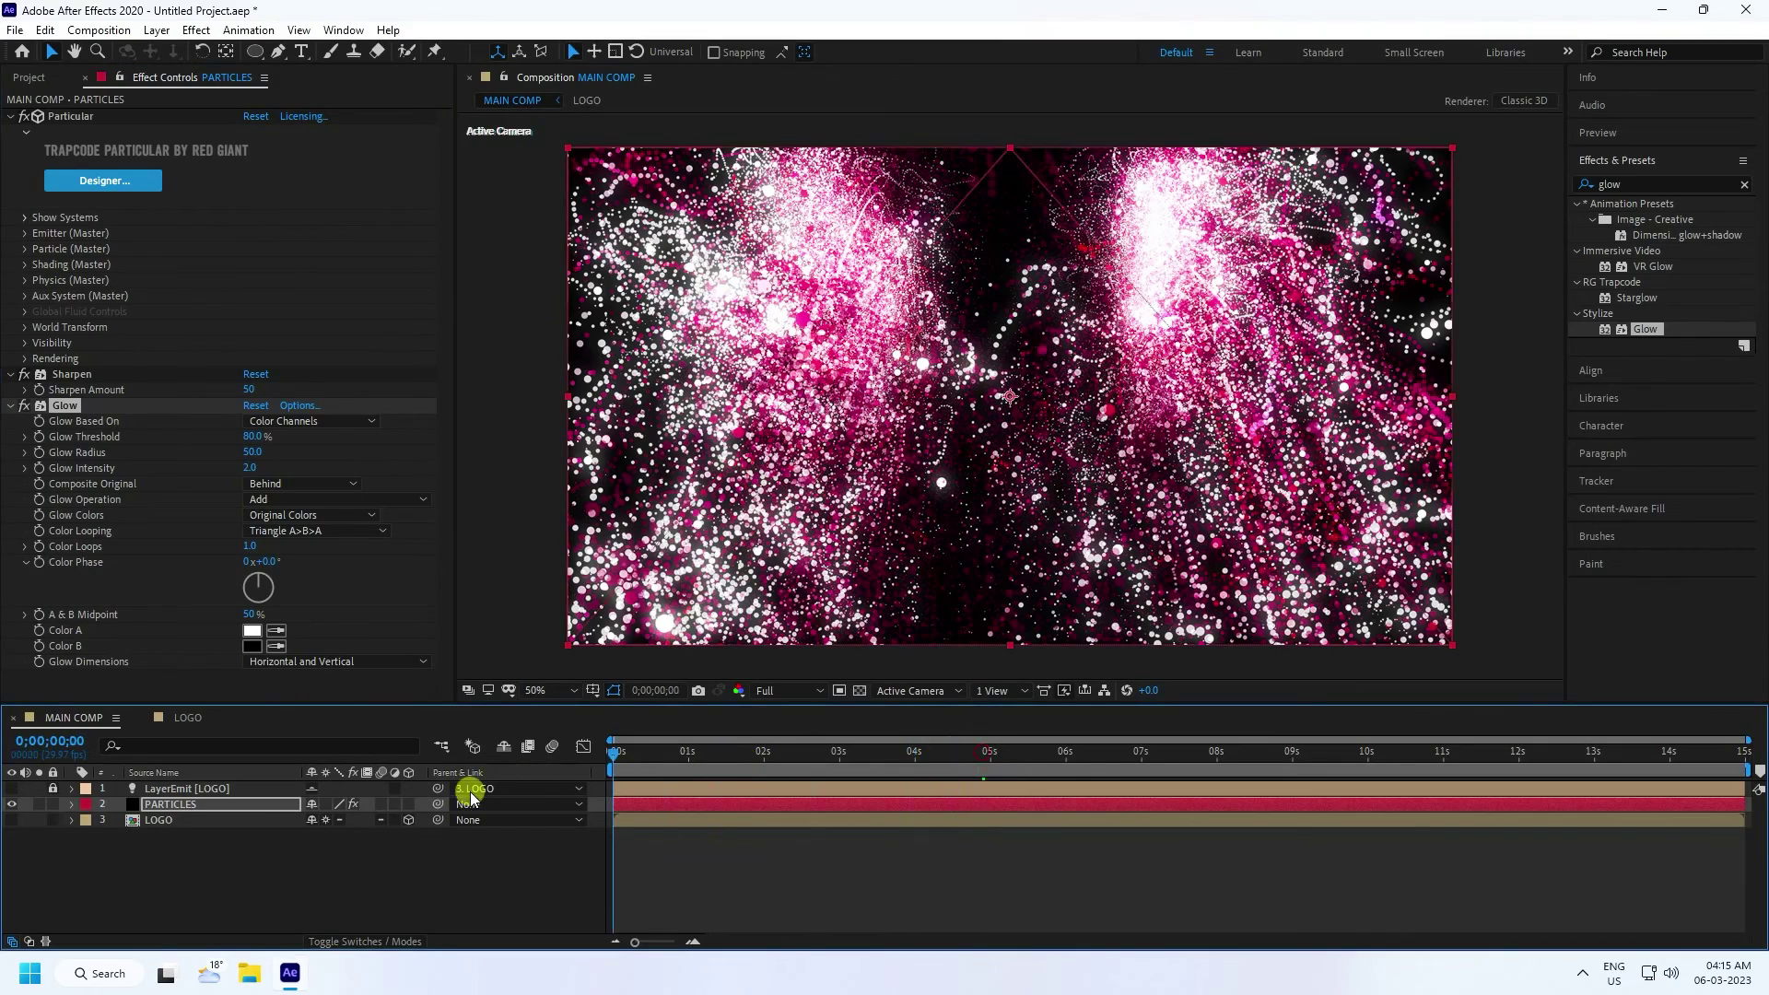
- Preview the particle animation, and create a solid named BG beneath all other layers in MAIN COMP
{"action": "key", "text": "space"}
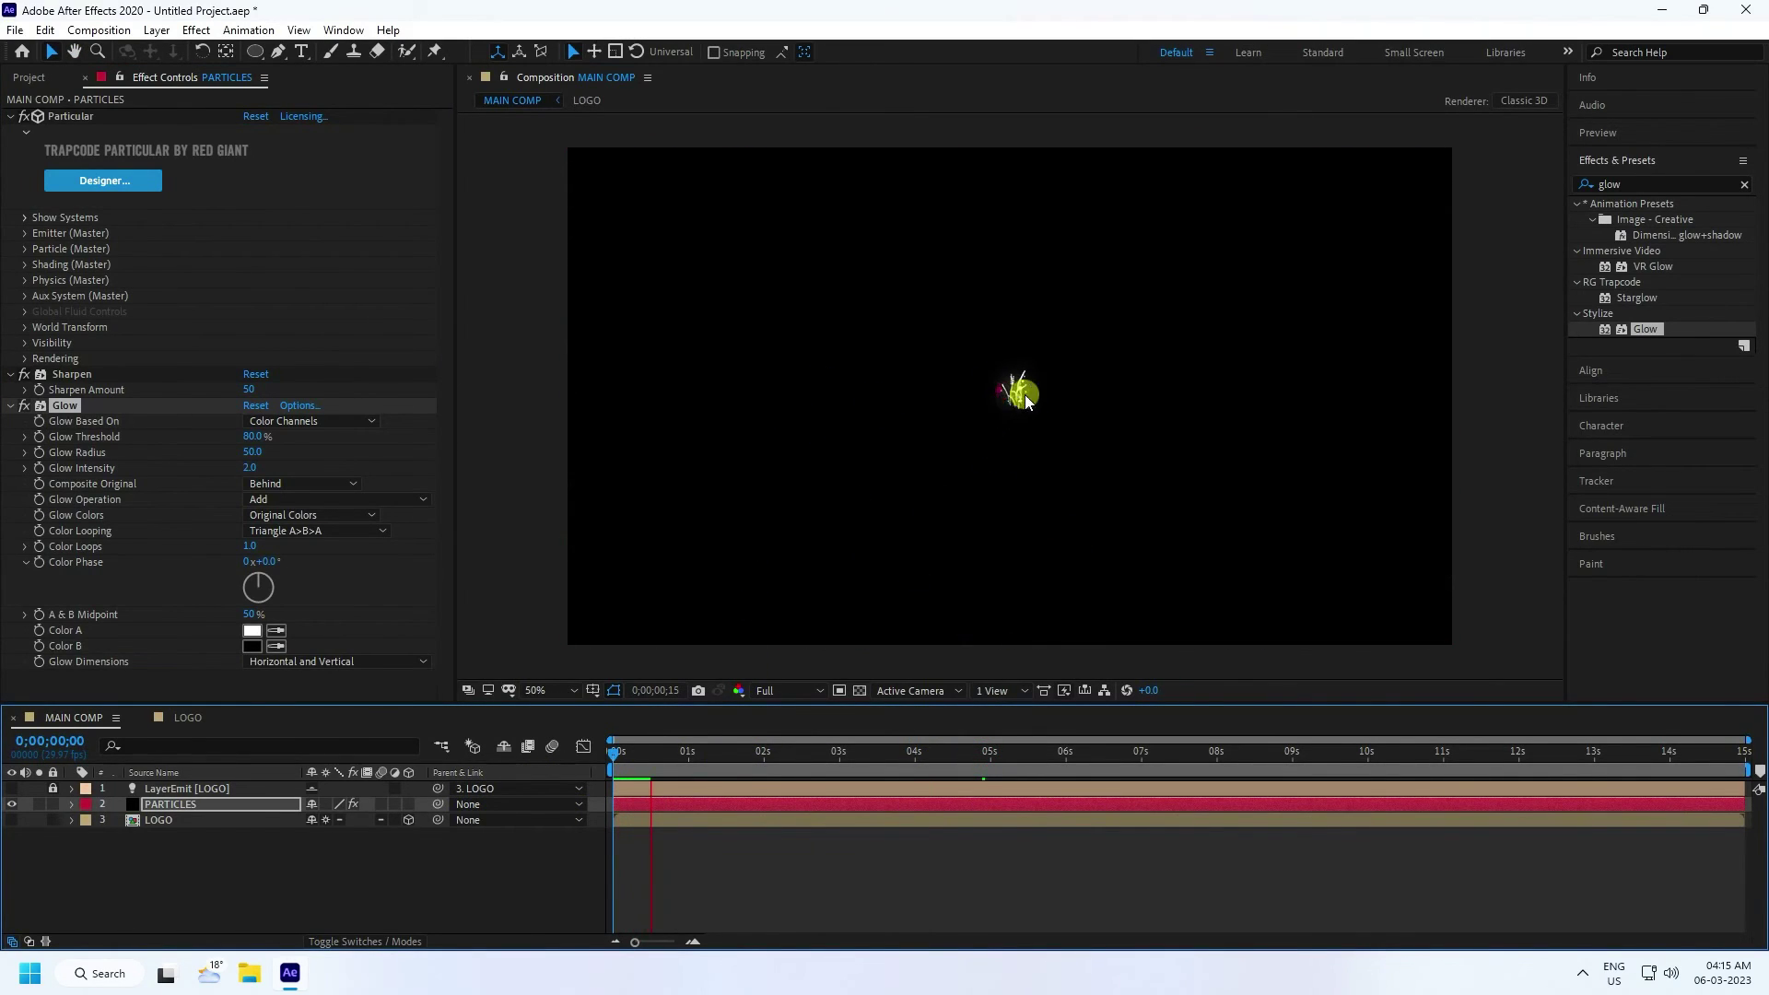
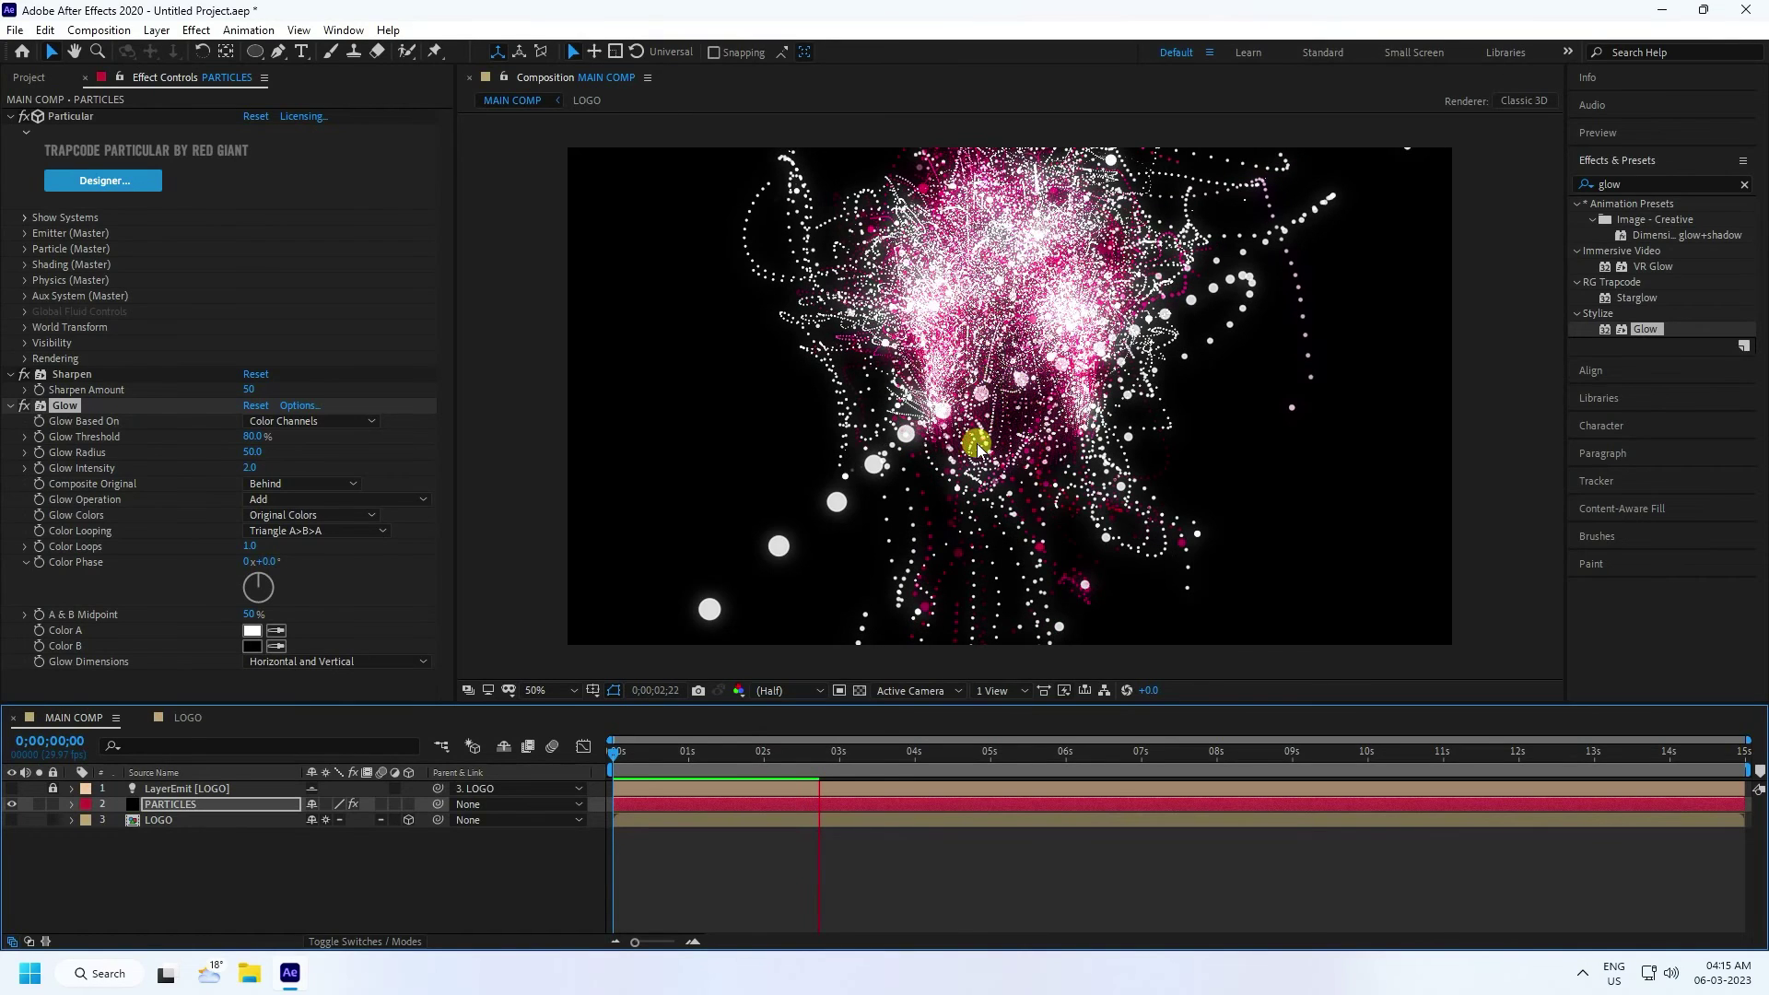
{"action": "key", "text": "space"}
{"action": "right_click", "coordinate": [255, 877]}
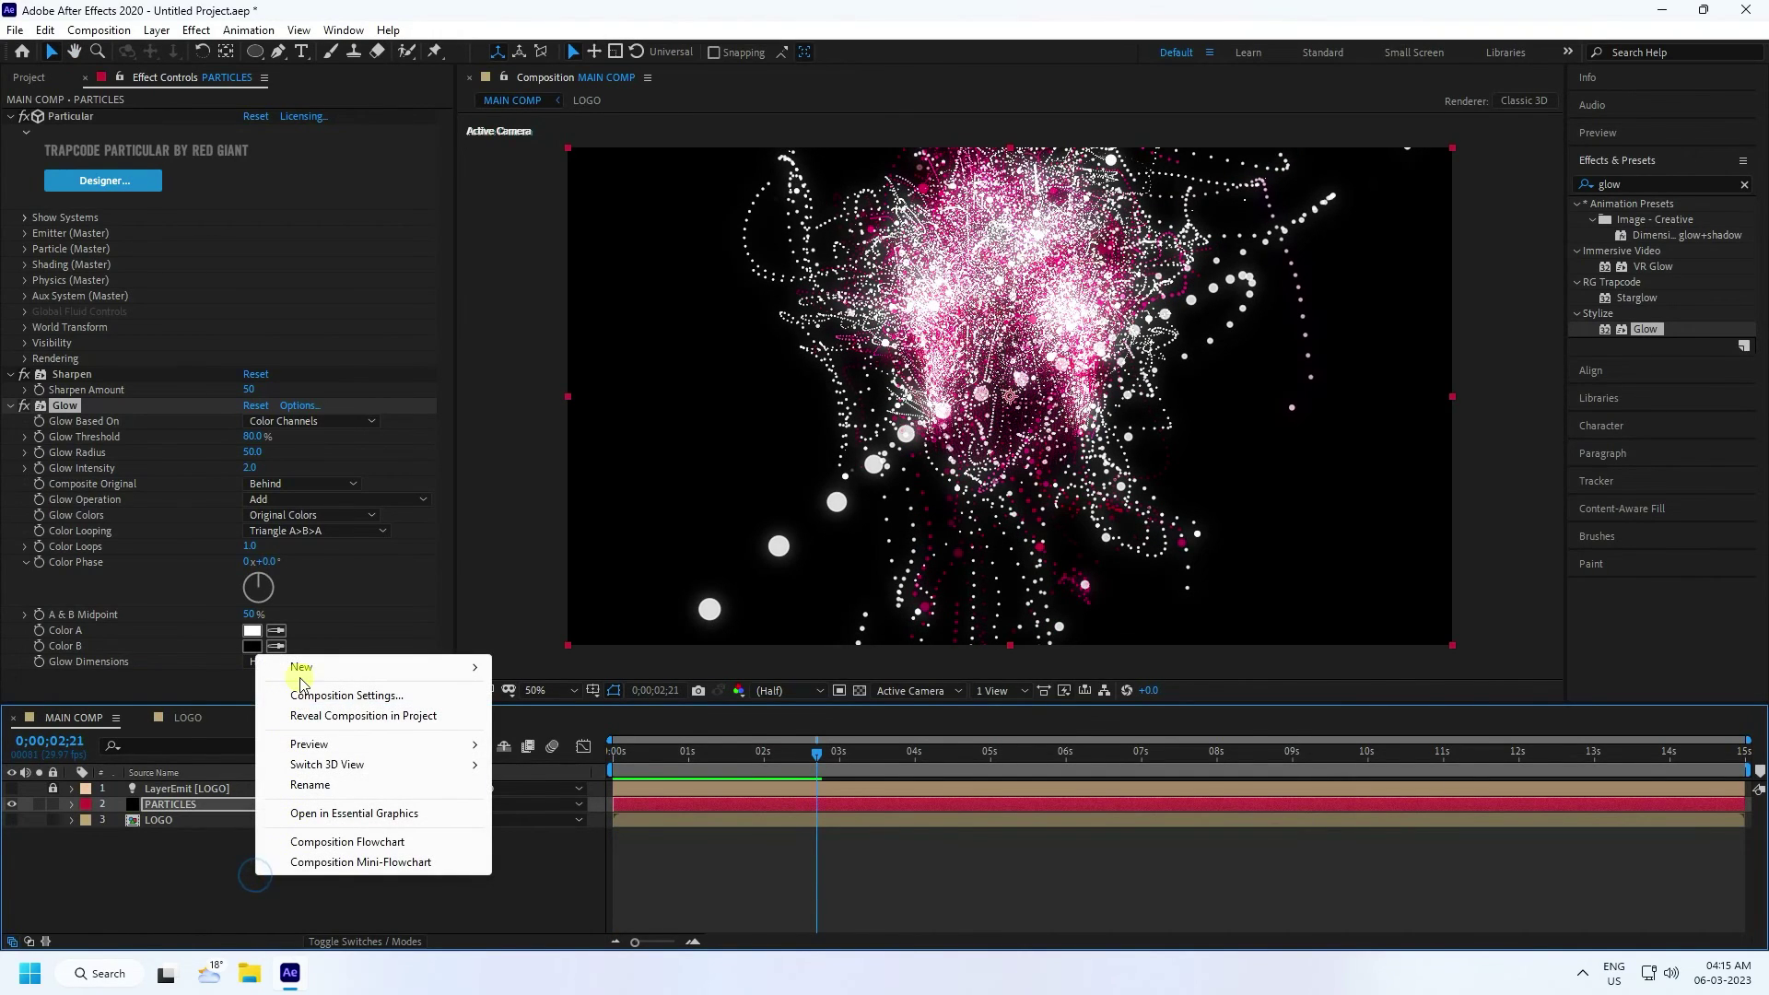
{"action": "mouse_move", "coordinate": [301, 684]}
{"action": "left_click", "coordinate": [548, 720]}
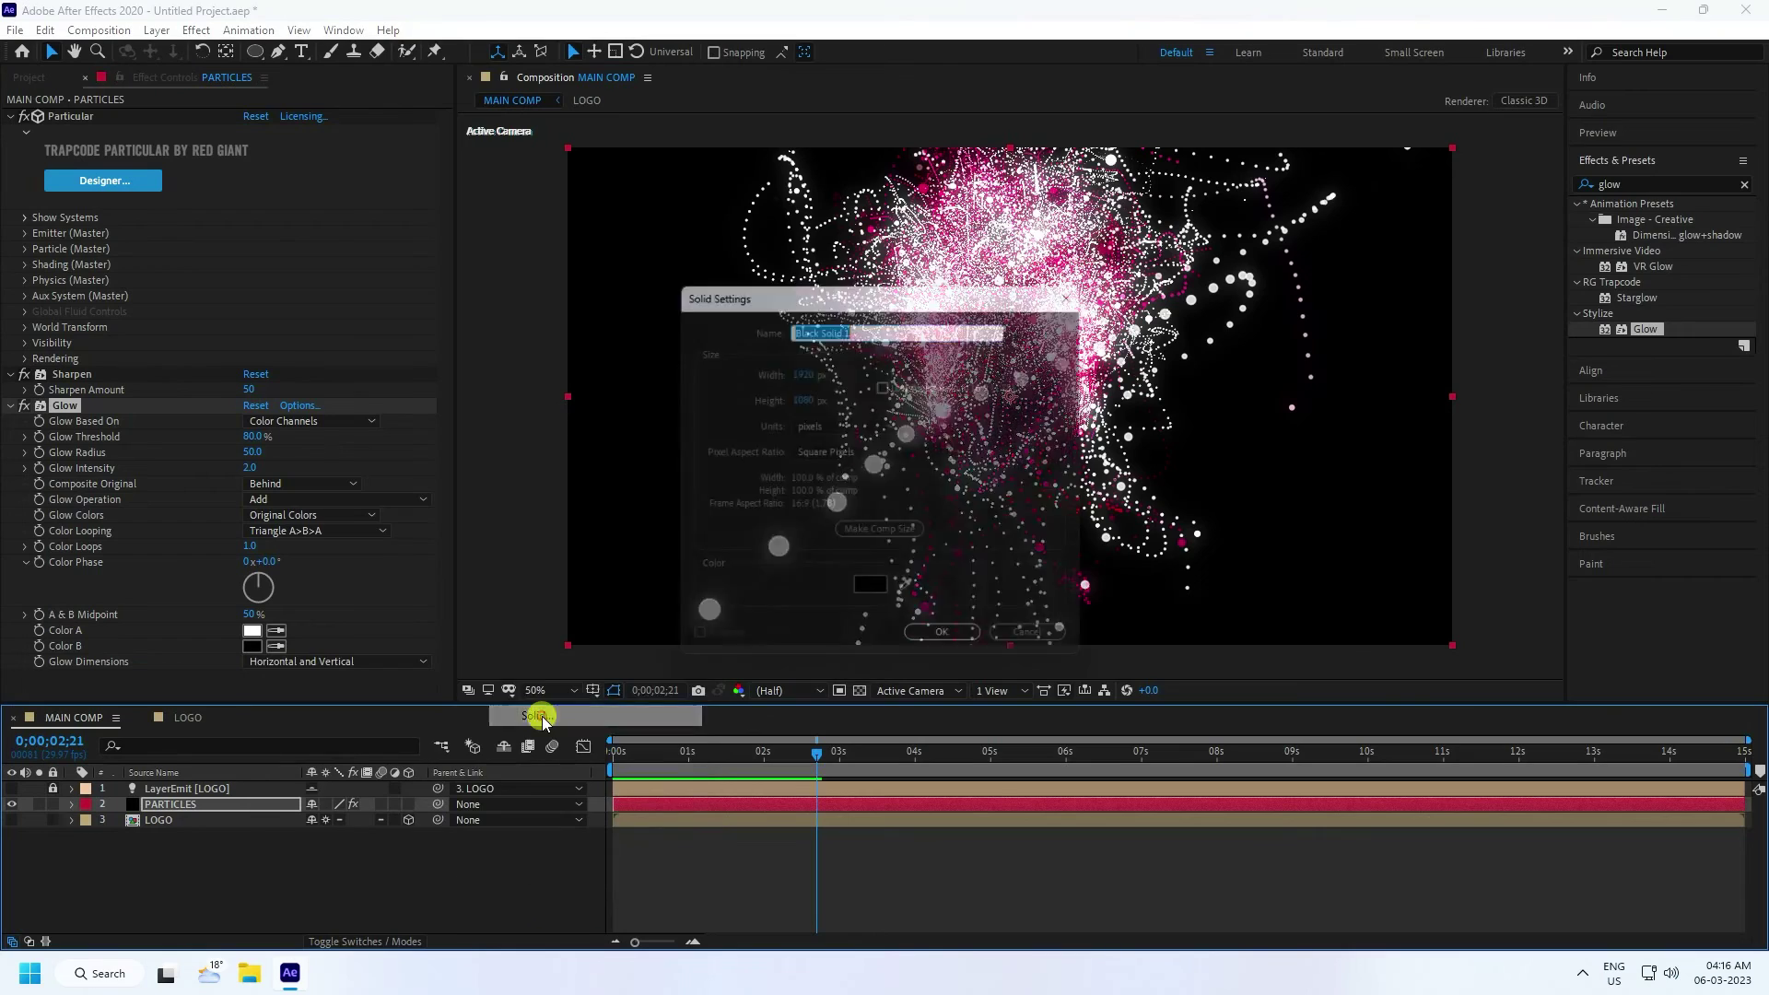
{"action": "left_click", "coordinate": [951, 646]}
{"action": "left_click_drag", "start_coordinate": [182, 809], "coordinate": [187, 882]}
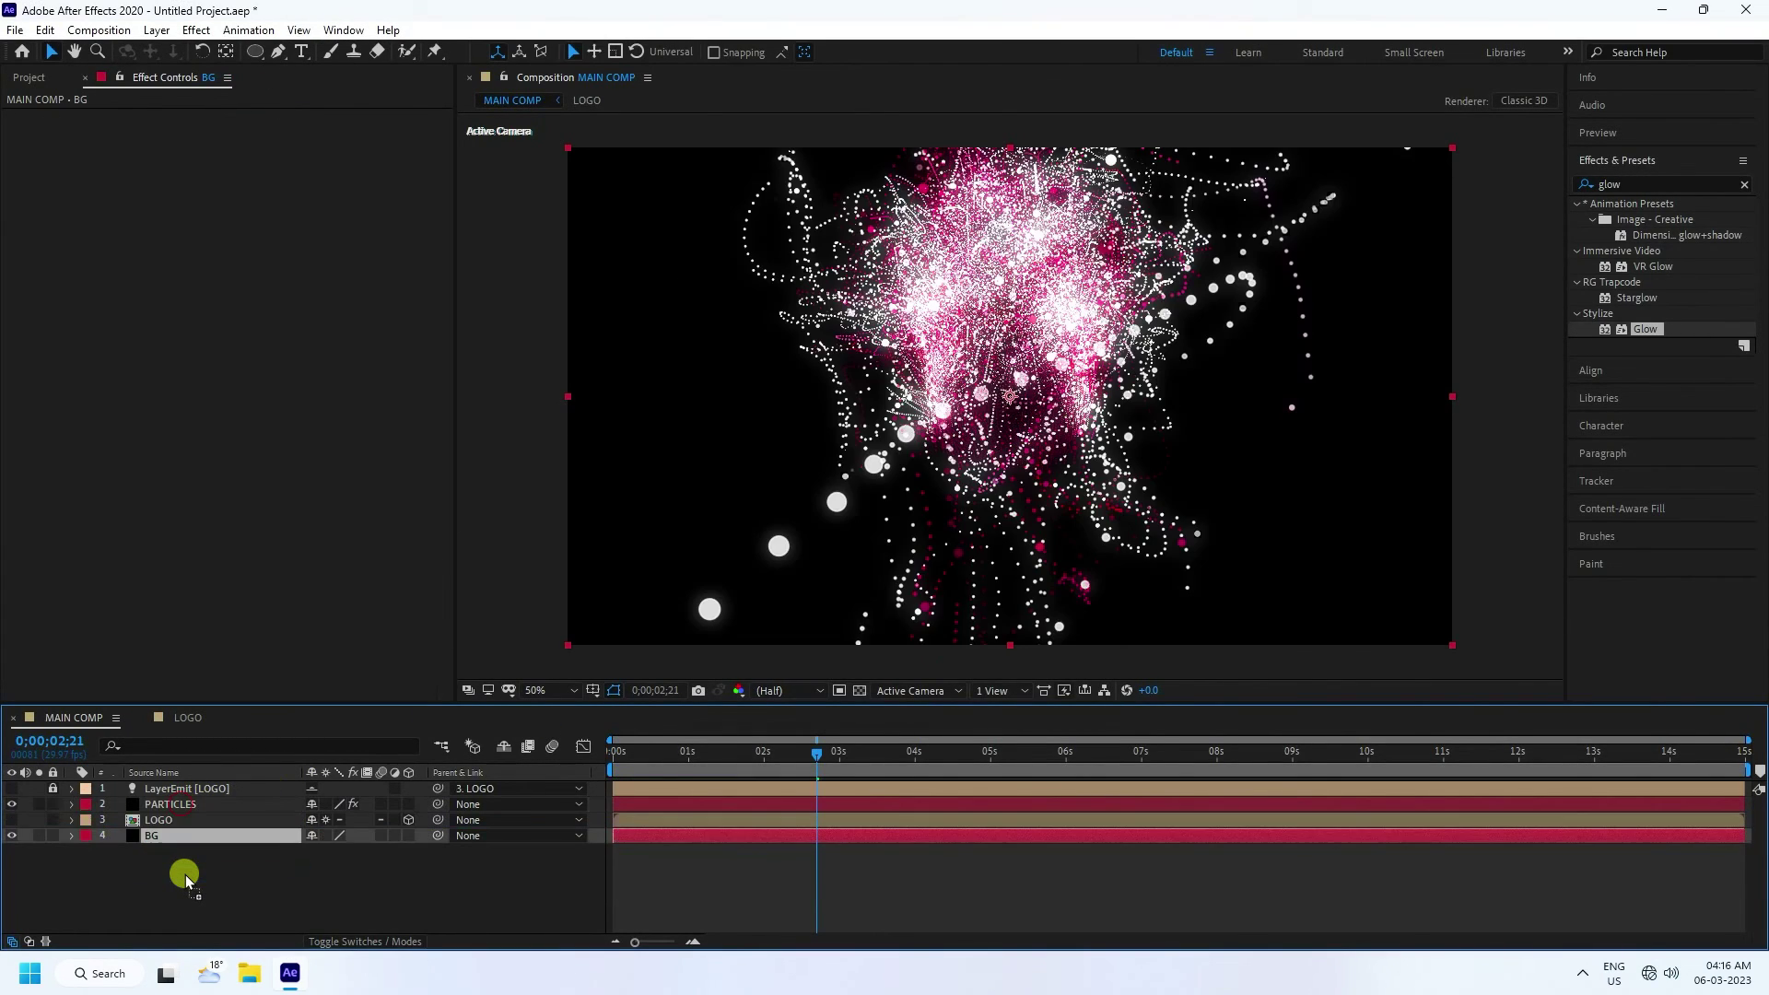
- Find the Gradient Ramp effect and apply it to the BG layer
{"action": "left_click", "coordinate": [1667, 182]}
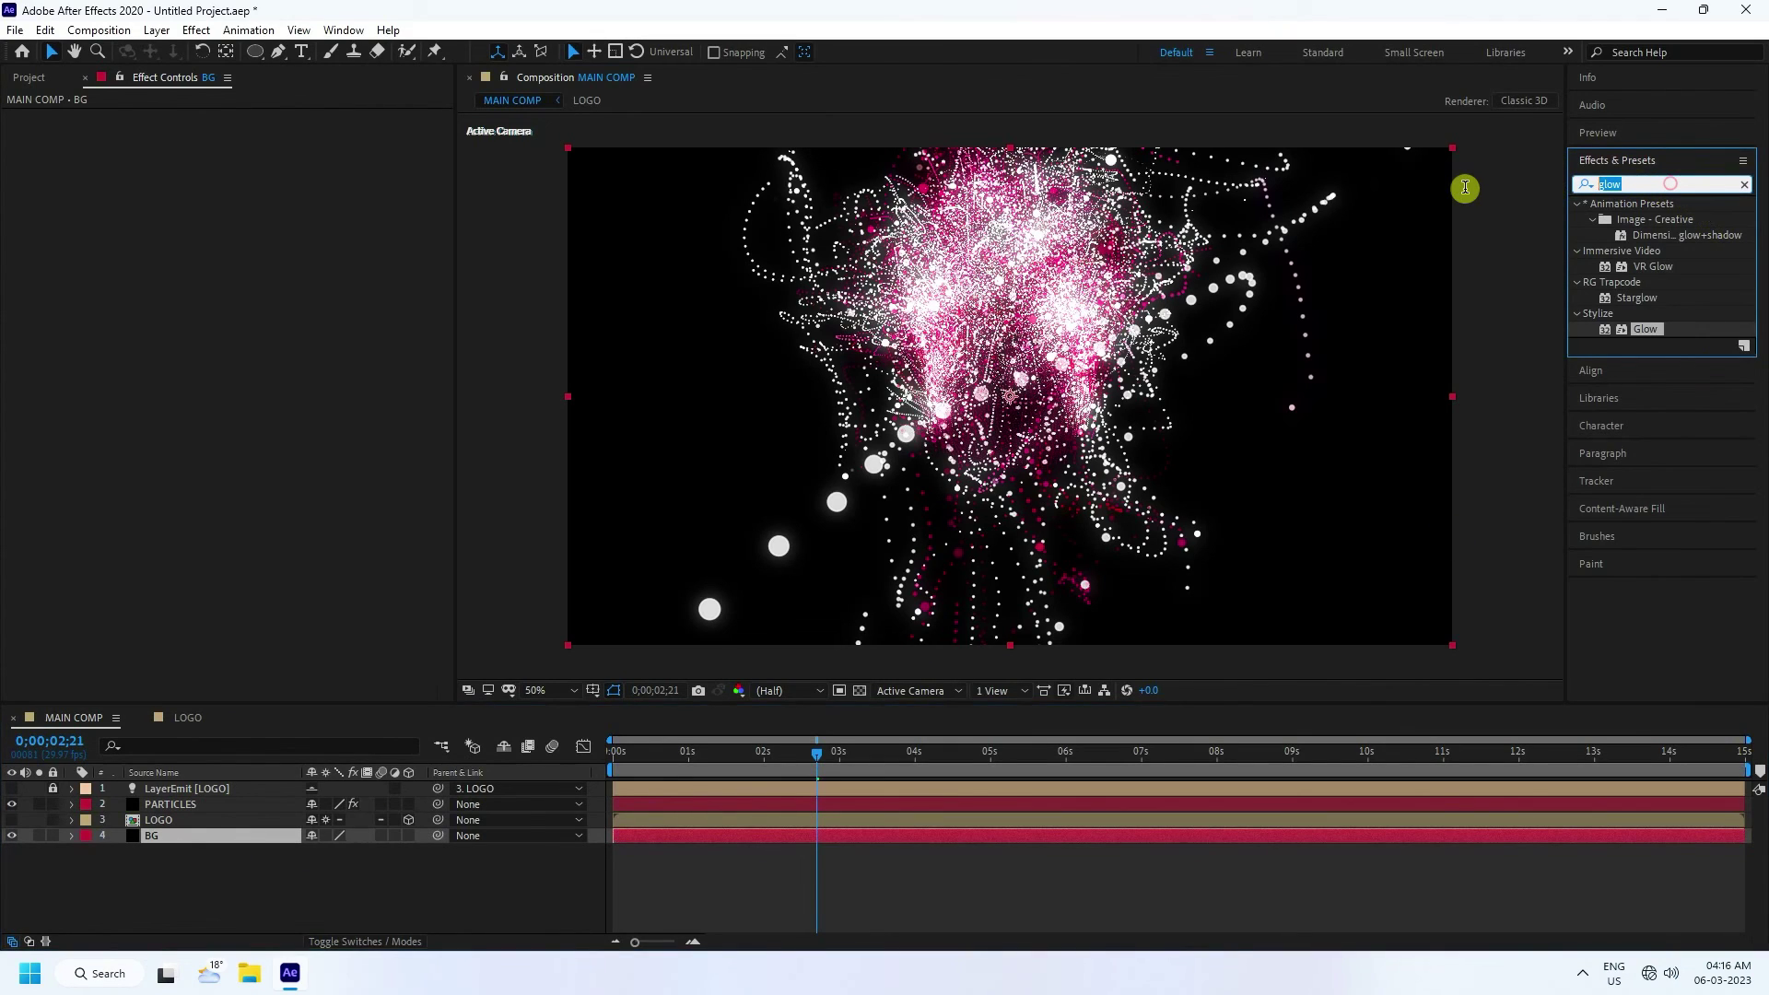
{"action": "type", "text": "ramp"}
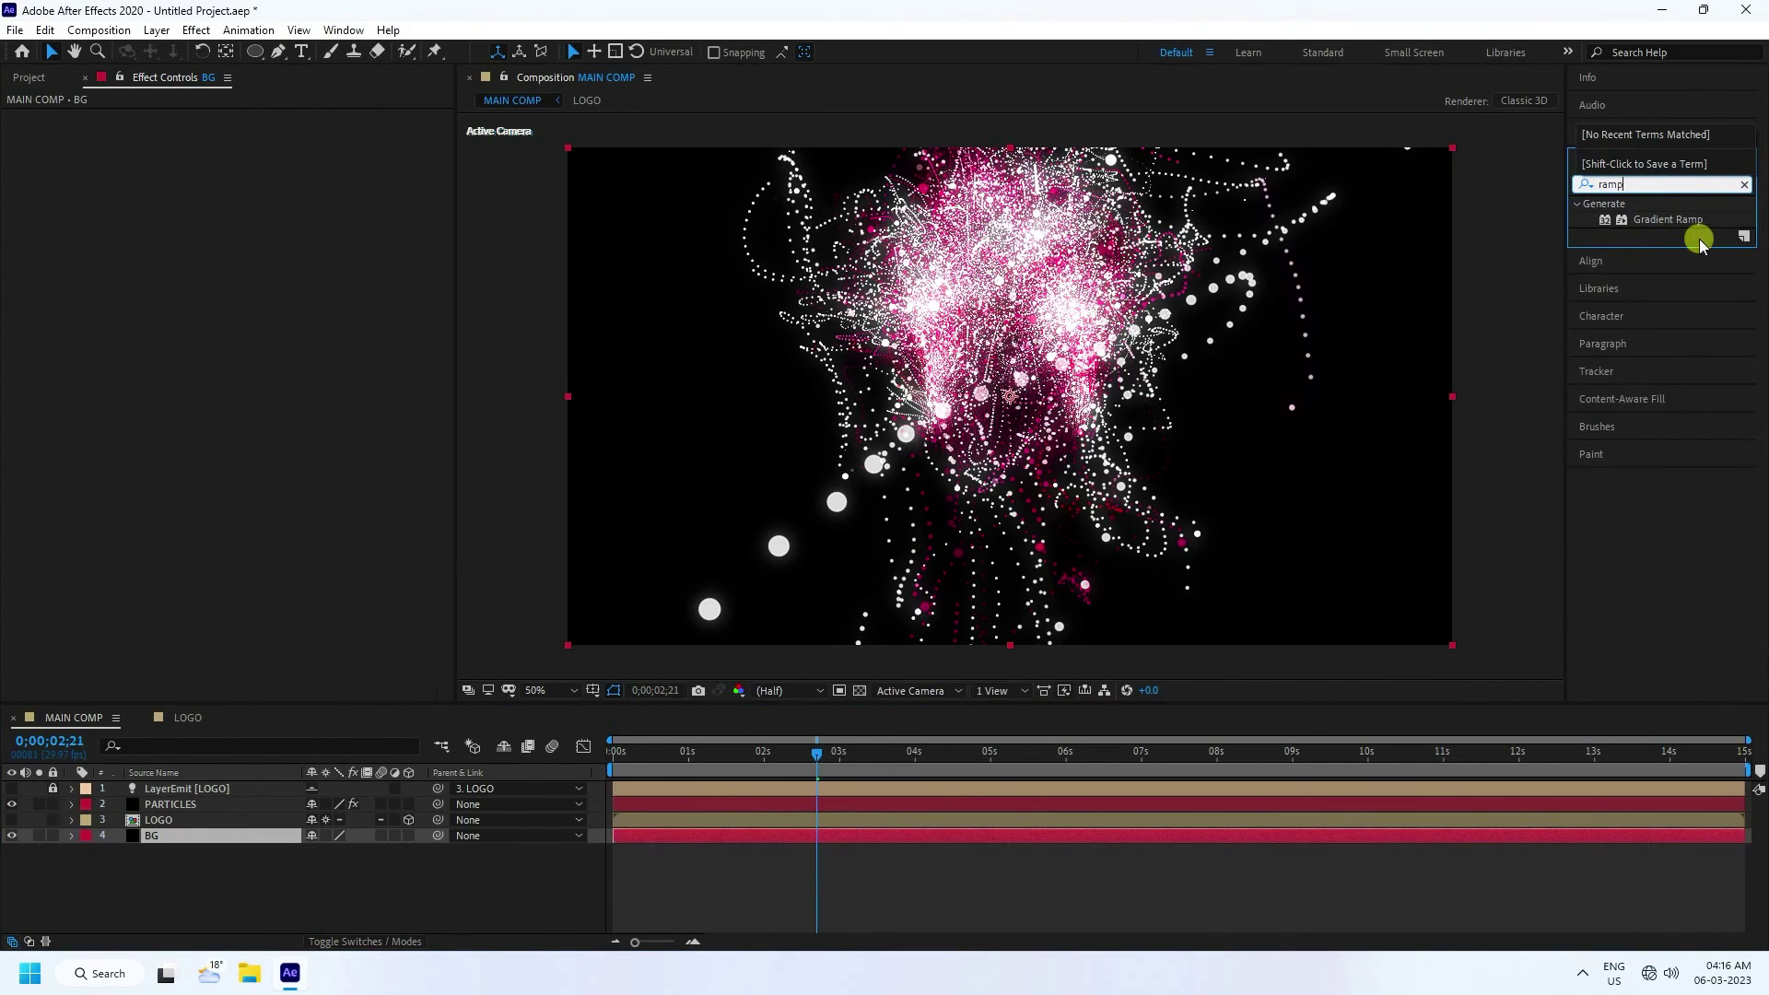
{"action": "left_click_drag", "start_coordinate": [1678, 223], "coordinate": [205, 840]}
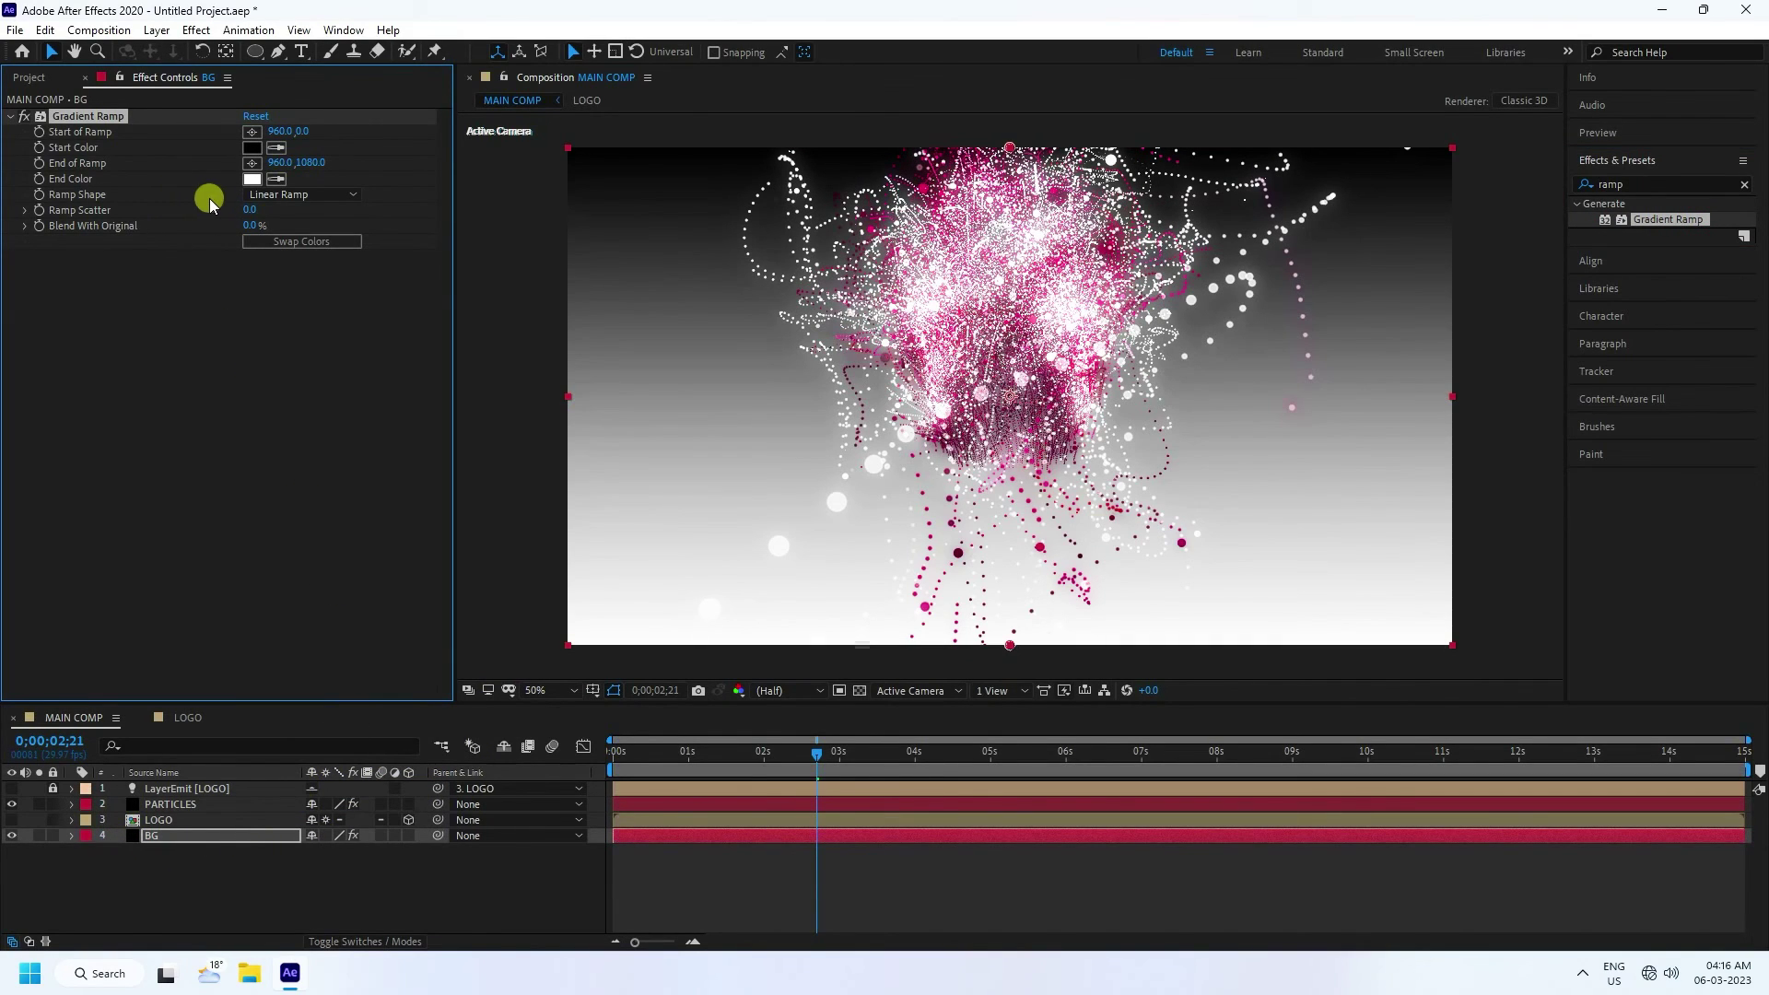
- Set the Gradient Ramp's End Color to a dark magenta with hue 340°, saturation 100% and brightness 18% (2E000F)
{"action": "left_click", "coordinate": [250, 179]}
{"action": "left_click", "coordinate": [495, 383]}
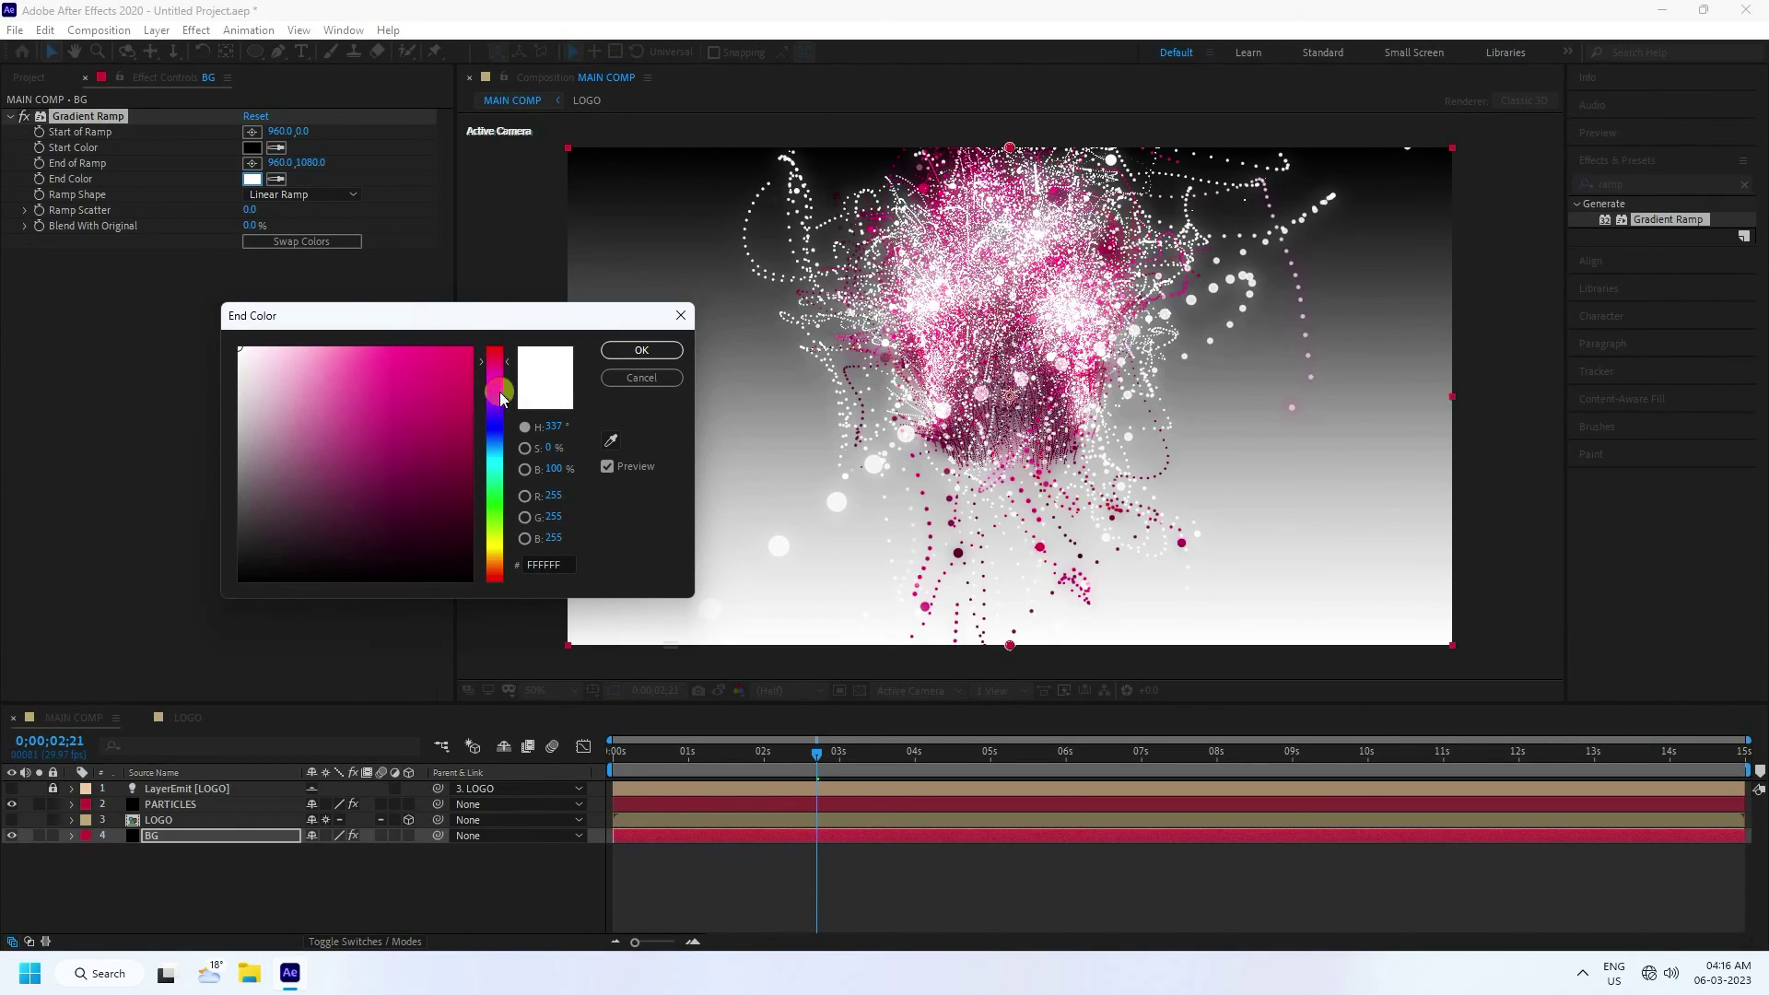
{"action": "key", "text": "BackSpace"}
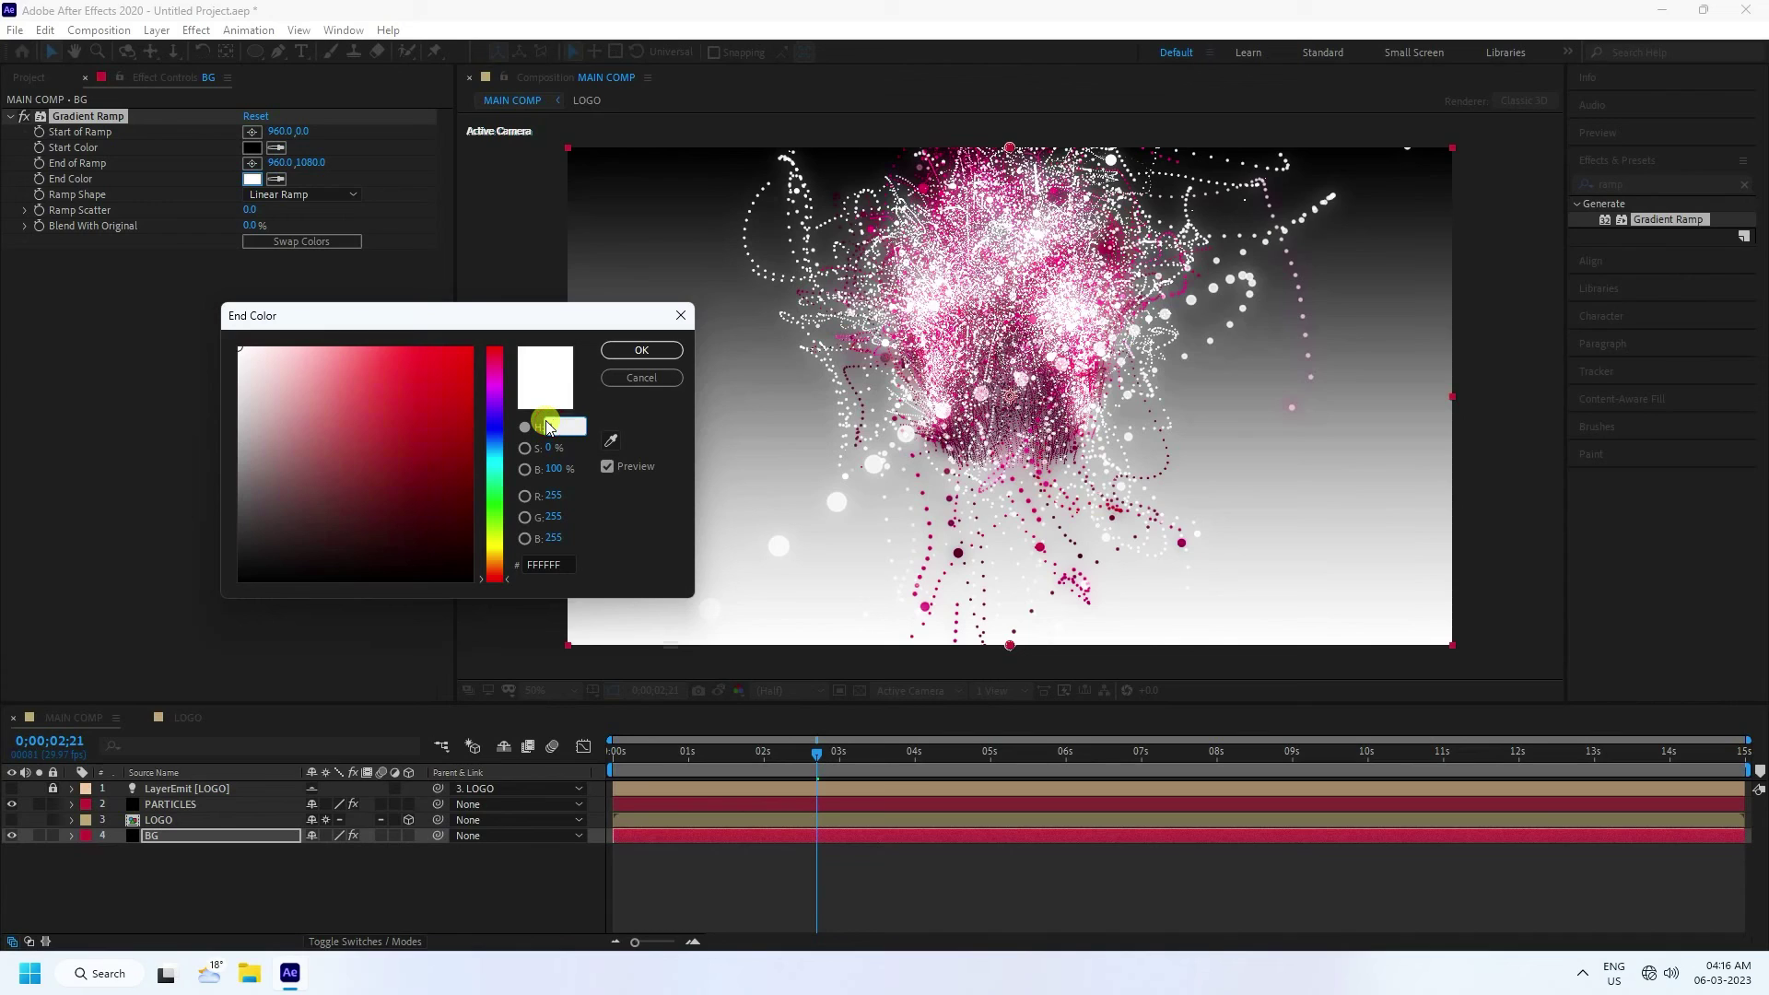
{"action": "type", "text": "300"}
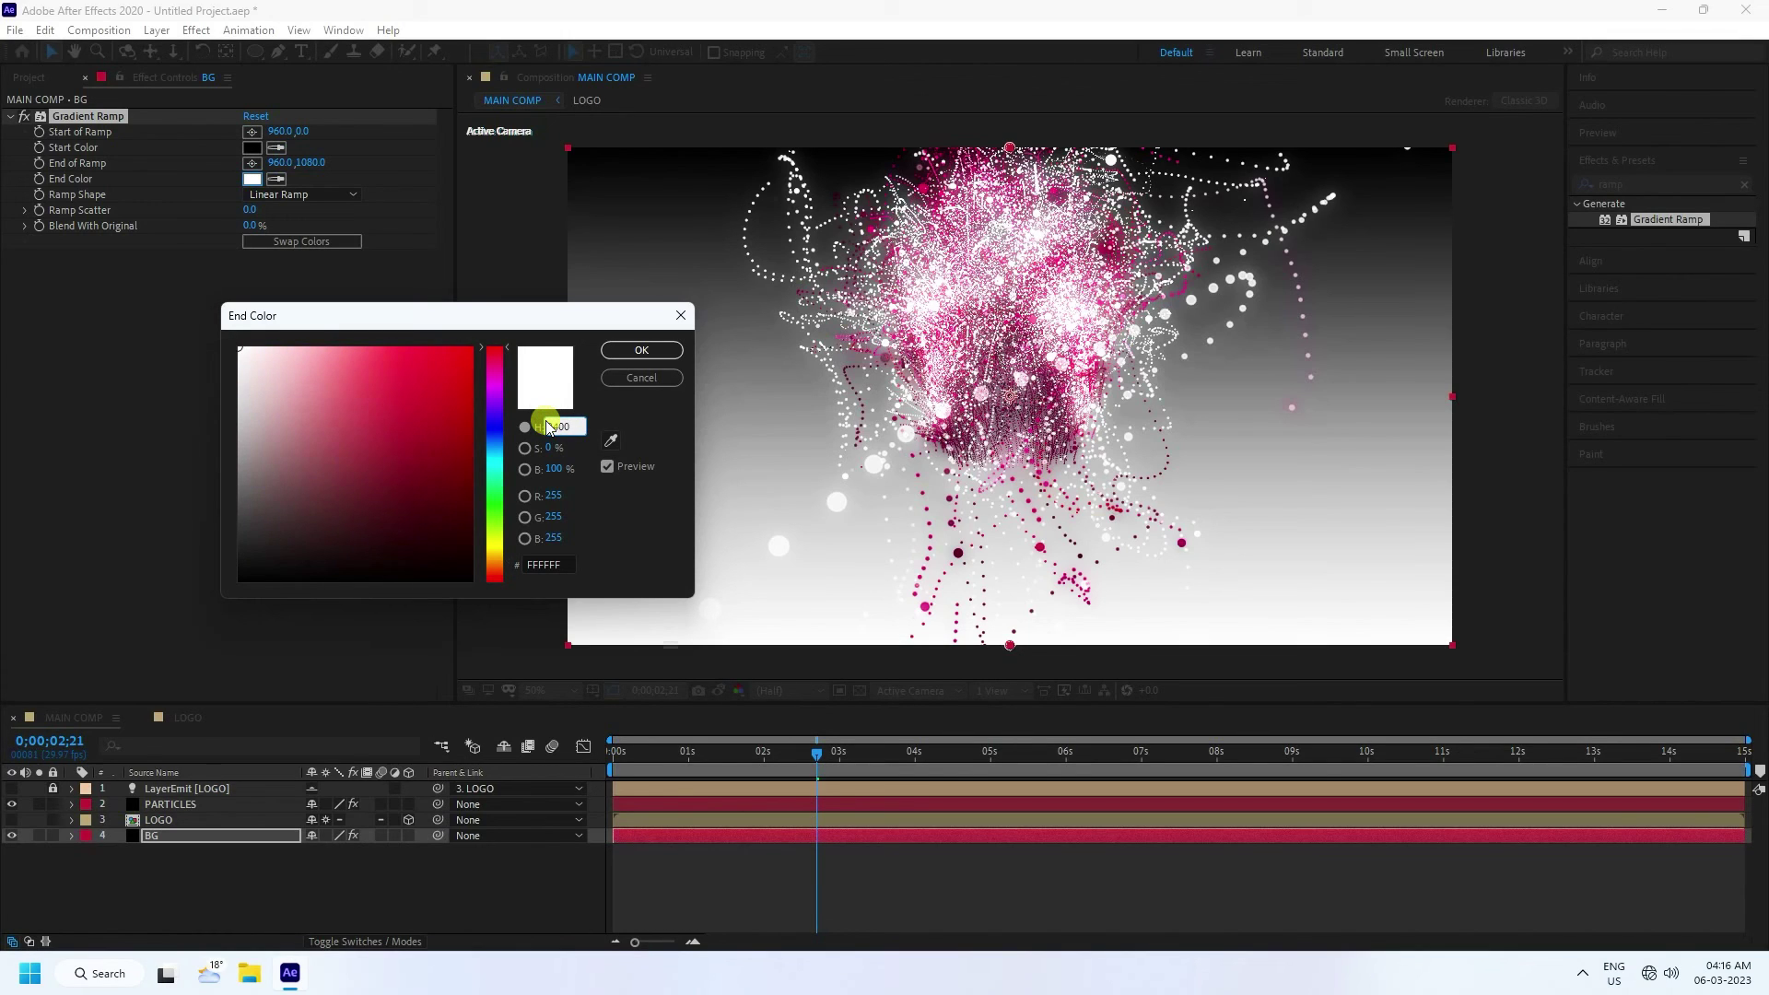
{"action": "key", "text": "Tab"}
{"action": "type", "text": "98"}
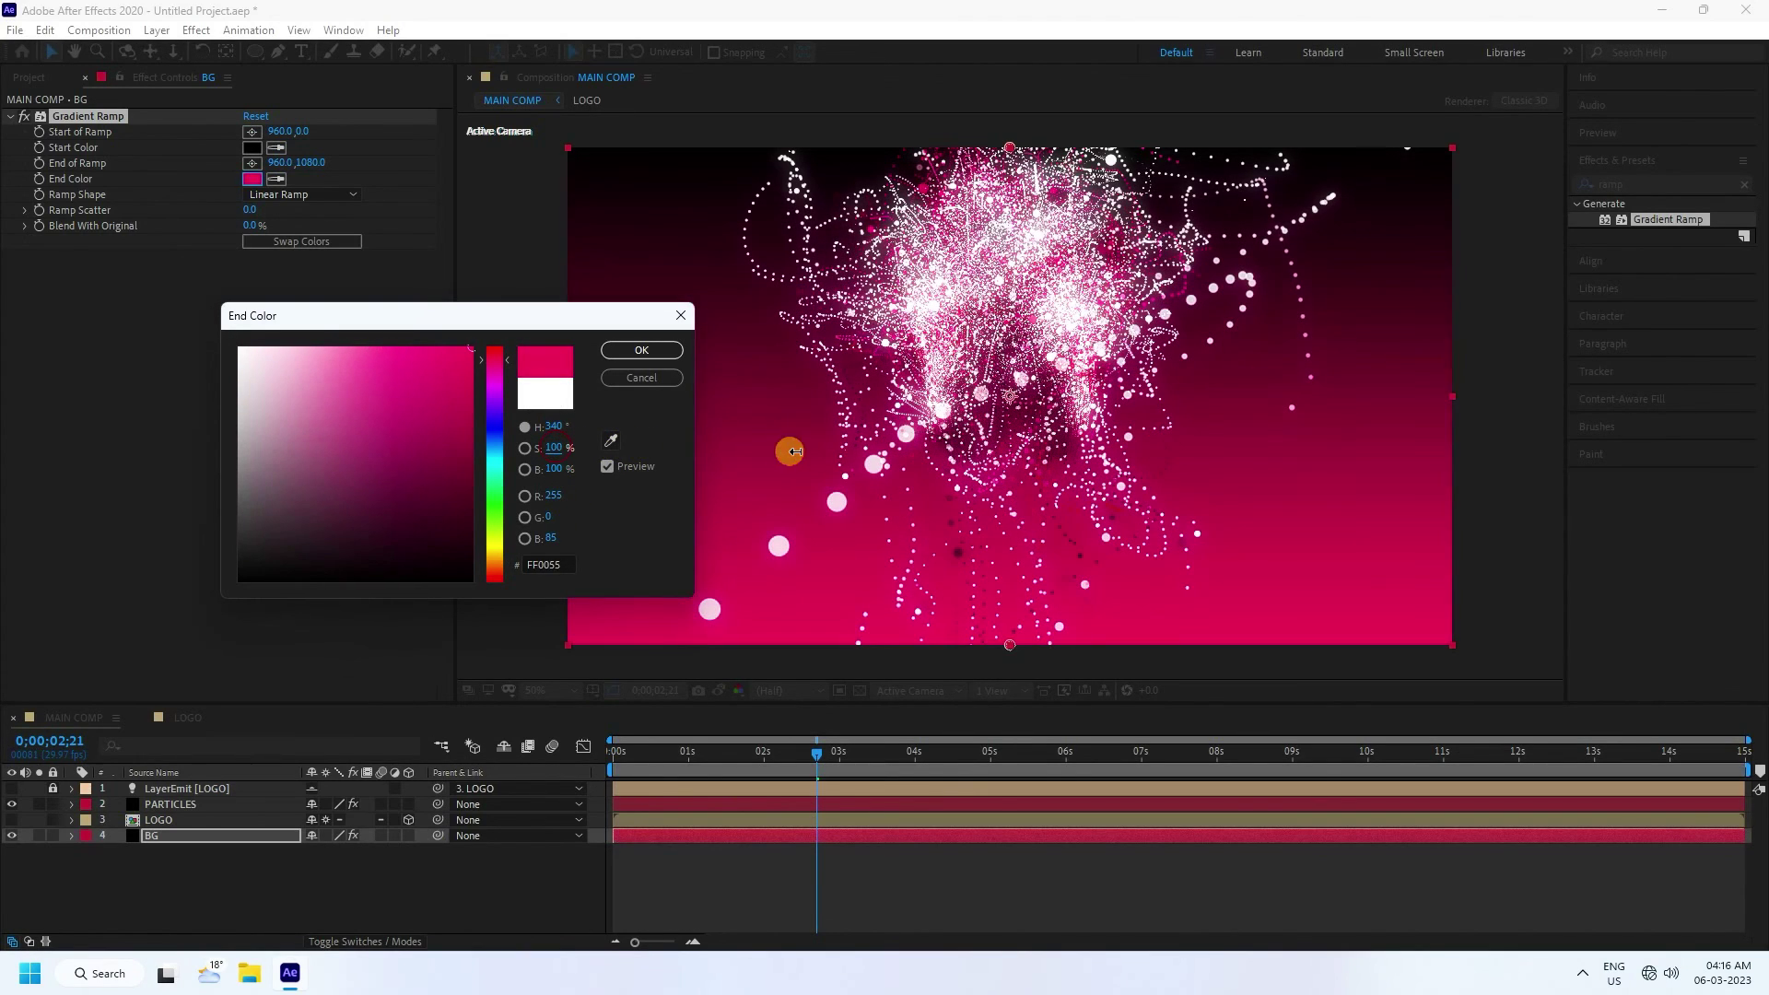
{"action": "left_click_drag", "start_coordinate": [554, 453], "coordinate": [490, 478]}
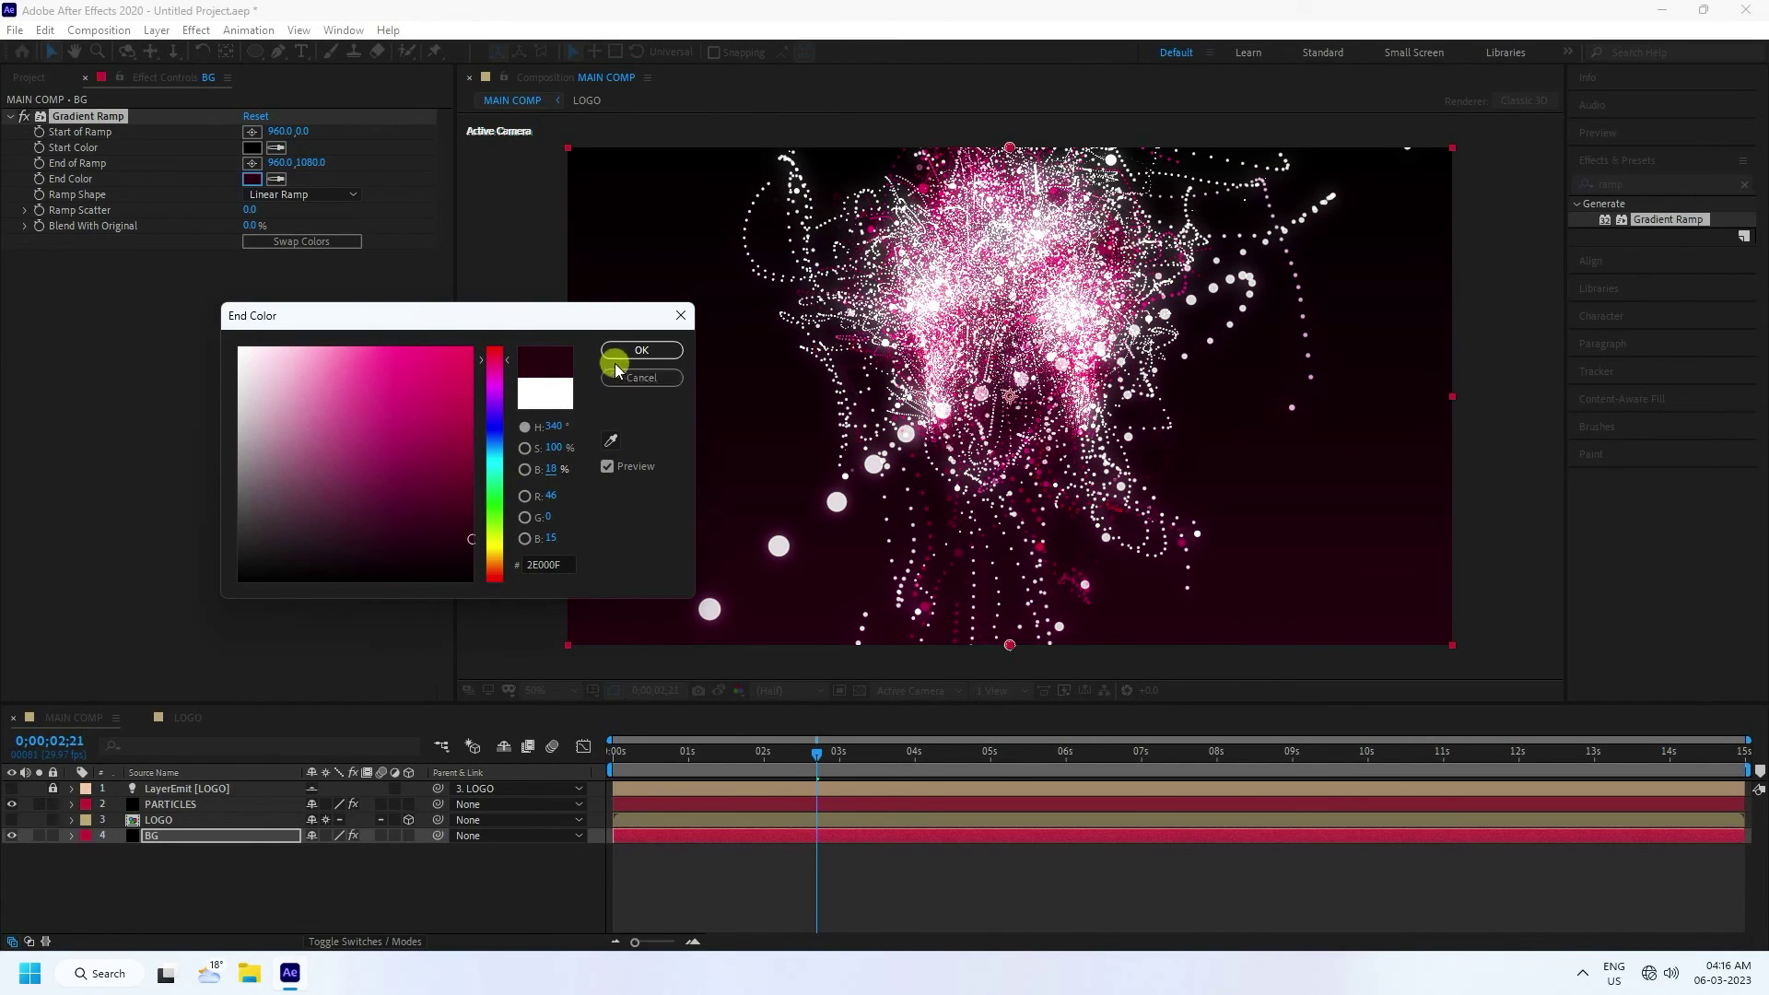
{"action": "left_click", "coordinate": [642, 351]}
- Change the BG gradient to a Radial Ramp and set Start of Ramp to 960, 540
{"action": "left_click", "coordinate": [306, 194]}
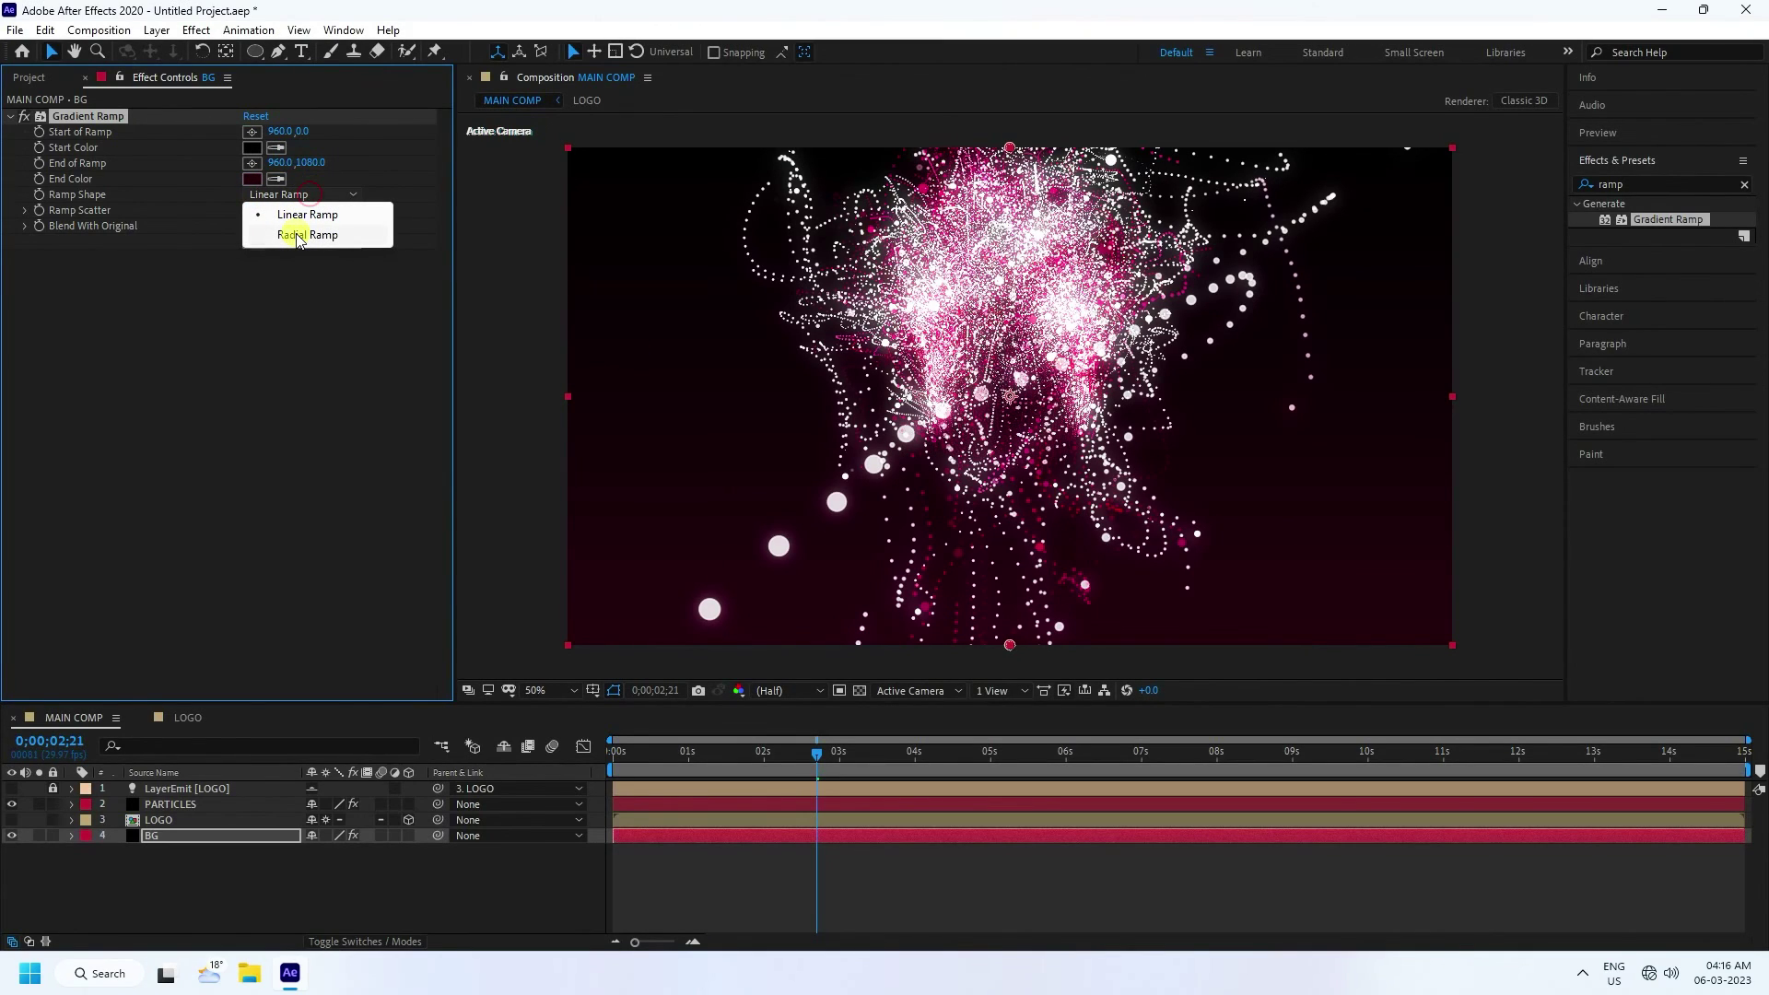
{"action": "left_click", "coordinate": [297, 236]}
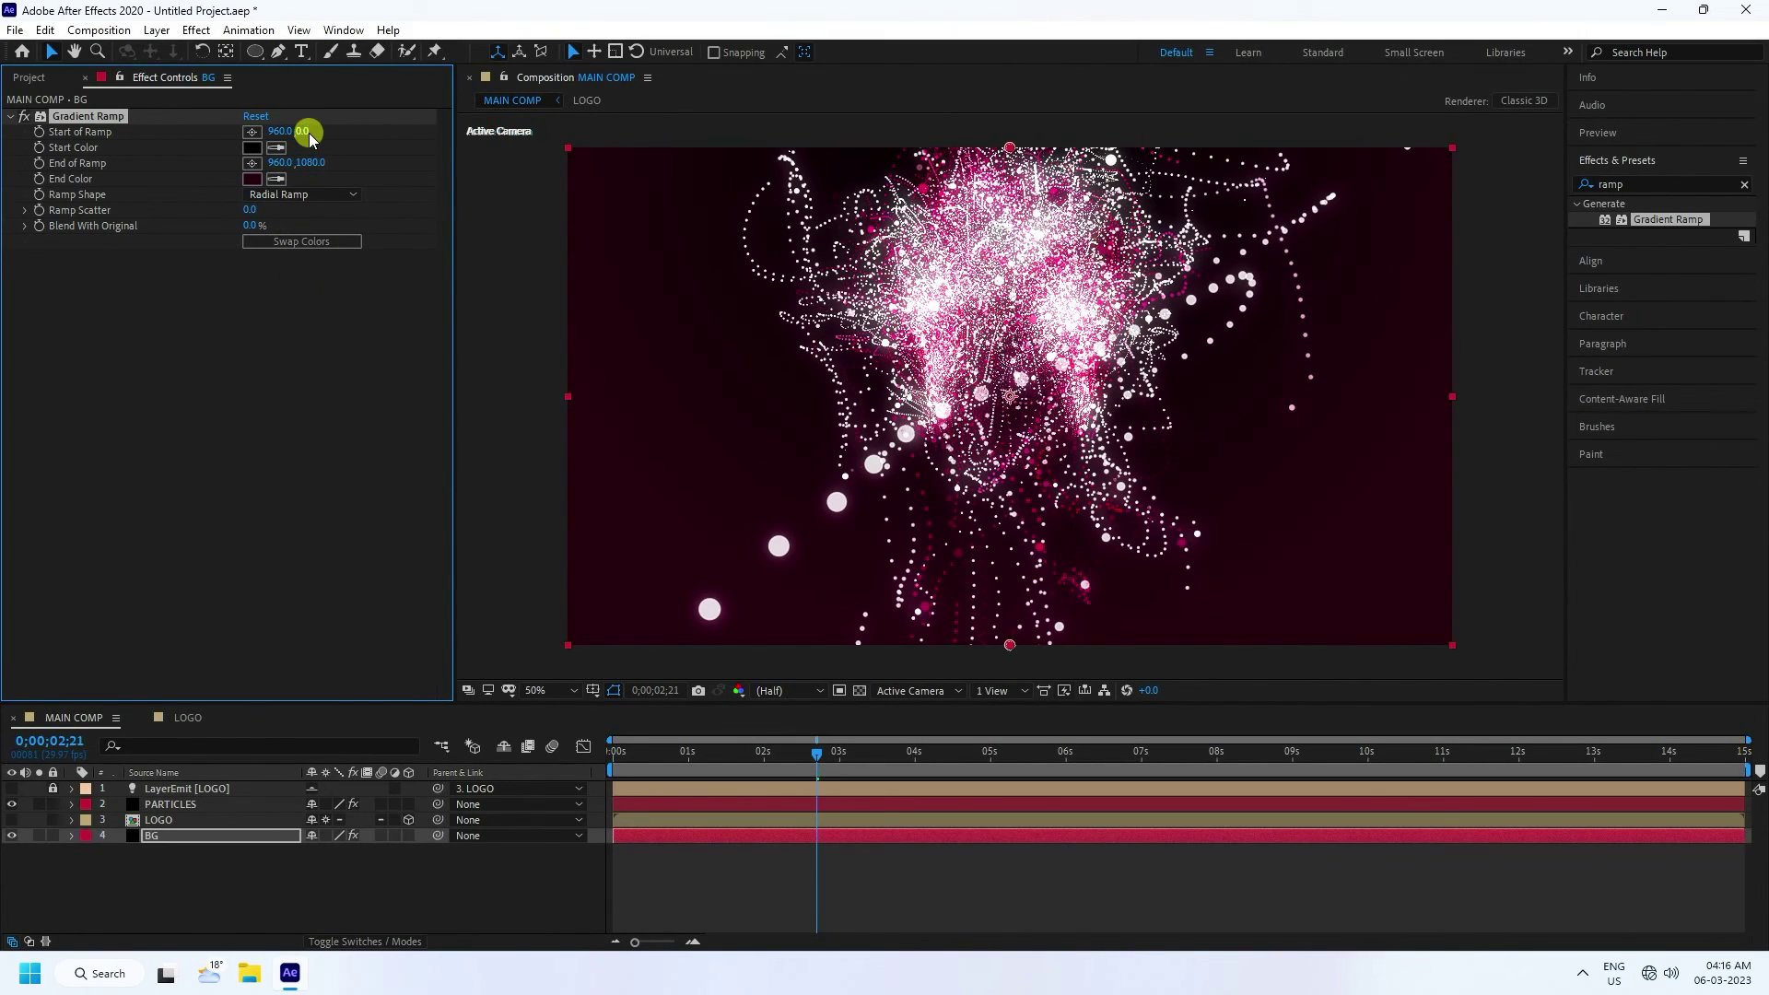
{"action": "left_click_drag", "start_coordinate": [305, 132], "coordinate": [686, 196]}
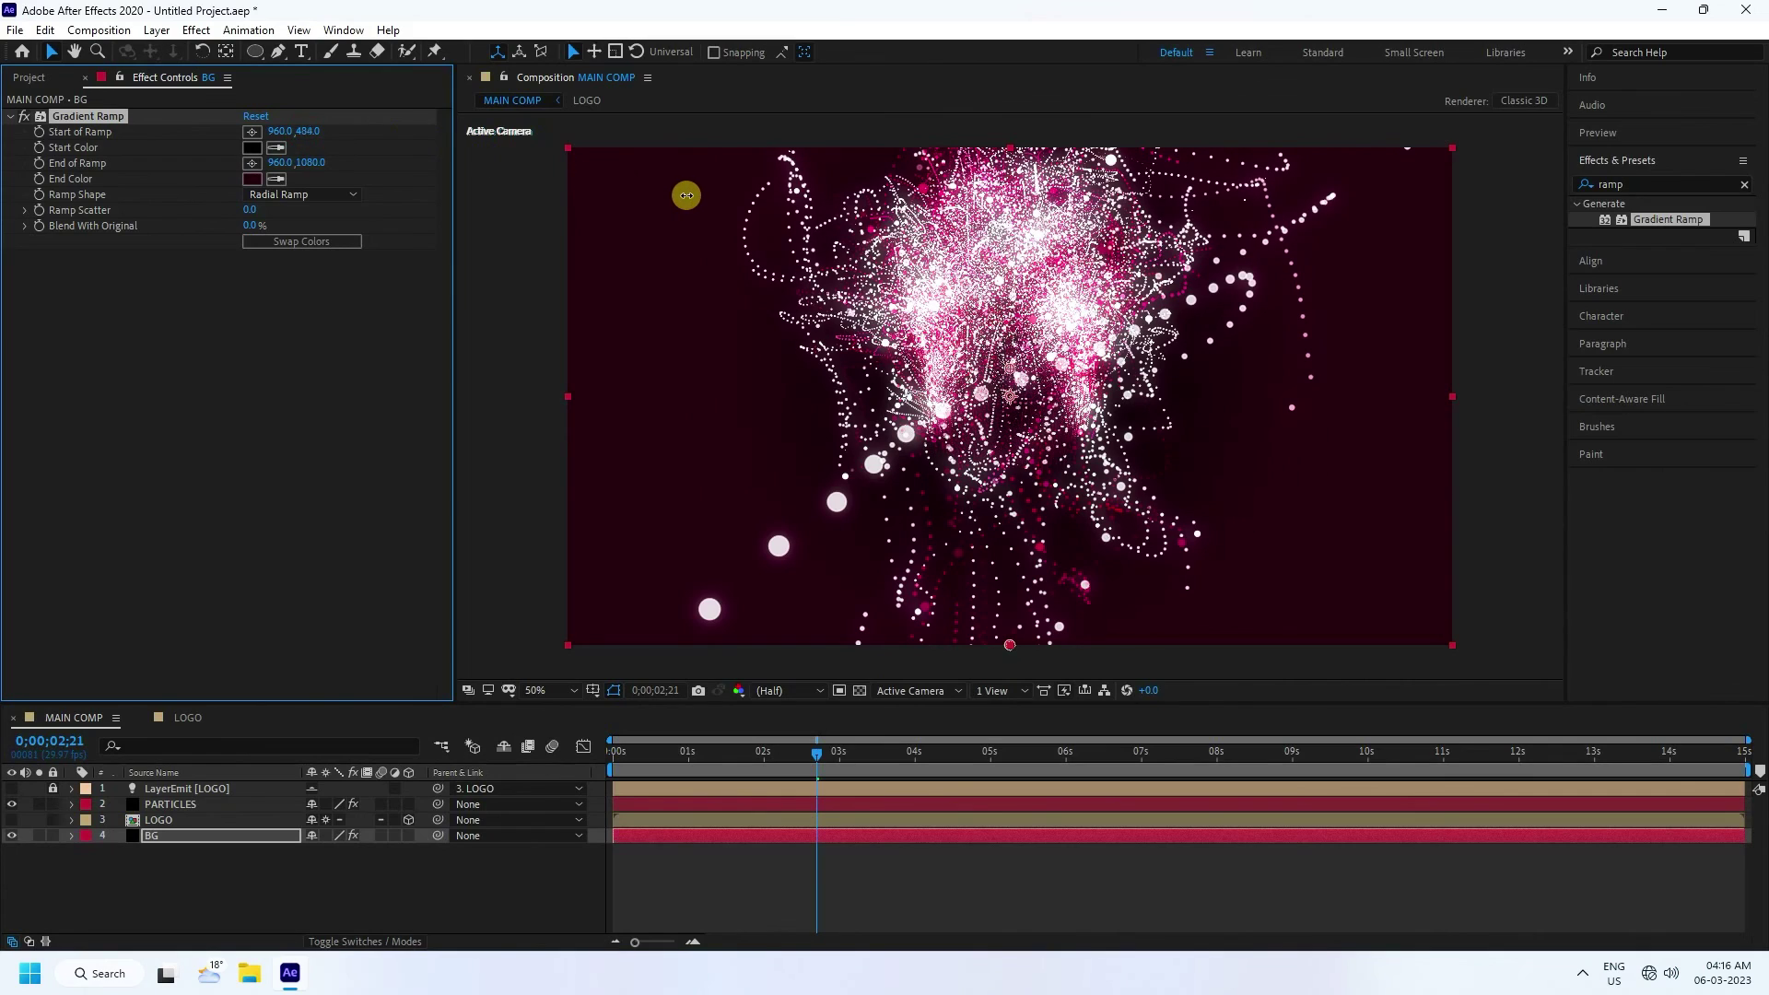
- Set the Gradient Ramp's Start Color to deep magenta 6A0023
{"action": "left_click", "coordinate": [240, 151]}
{"action": "left_click_drag", "start_coordinate": [456, 442], "coordinate": [470, 348]}
{"action": "mouse_move", "coordinate": [498, 413]}
{"action": "left_mouse_down"}
{"action": "mouse_move", "coordinate": [504, 377]}
{"action": "mouse_move", "coordinate": [472, 451]}
{"action": "left_mouse_up"}
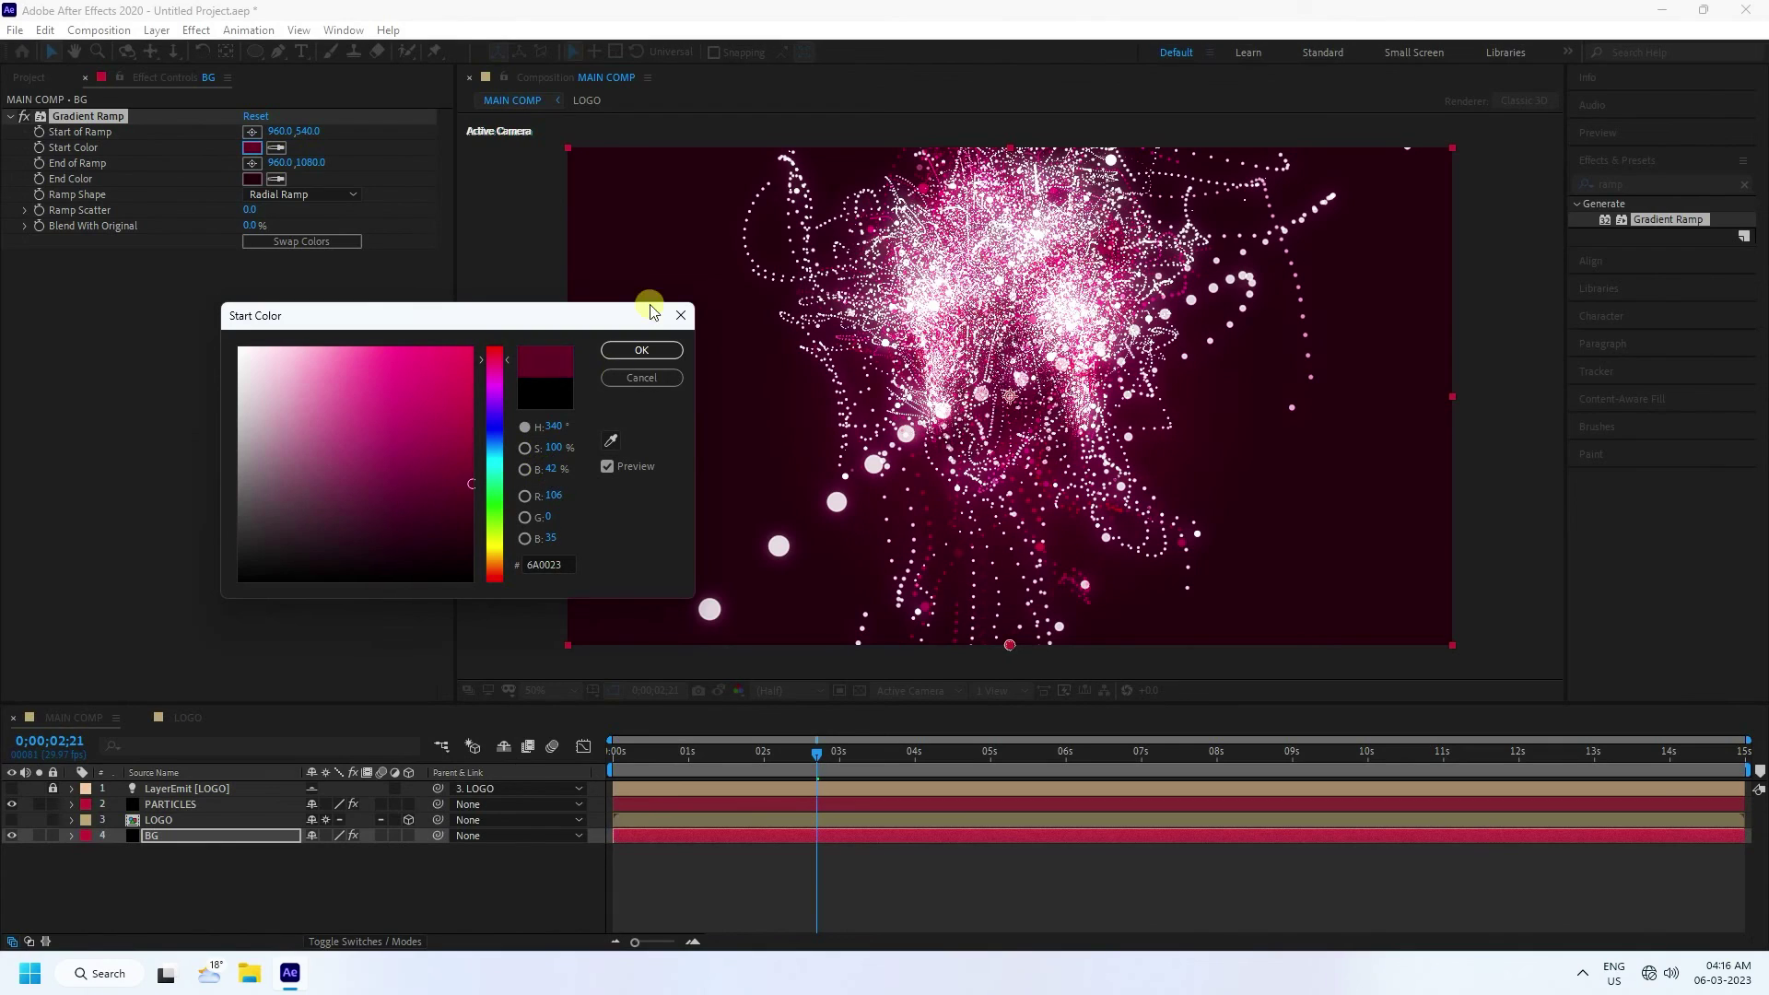
{"action": "left_click", "coordinate": [641, 350]}
- Darken the Gradient Ramp's End Color to 1B0009
{"action": "left_click", "coordinate": [249, 178]}
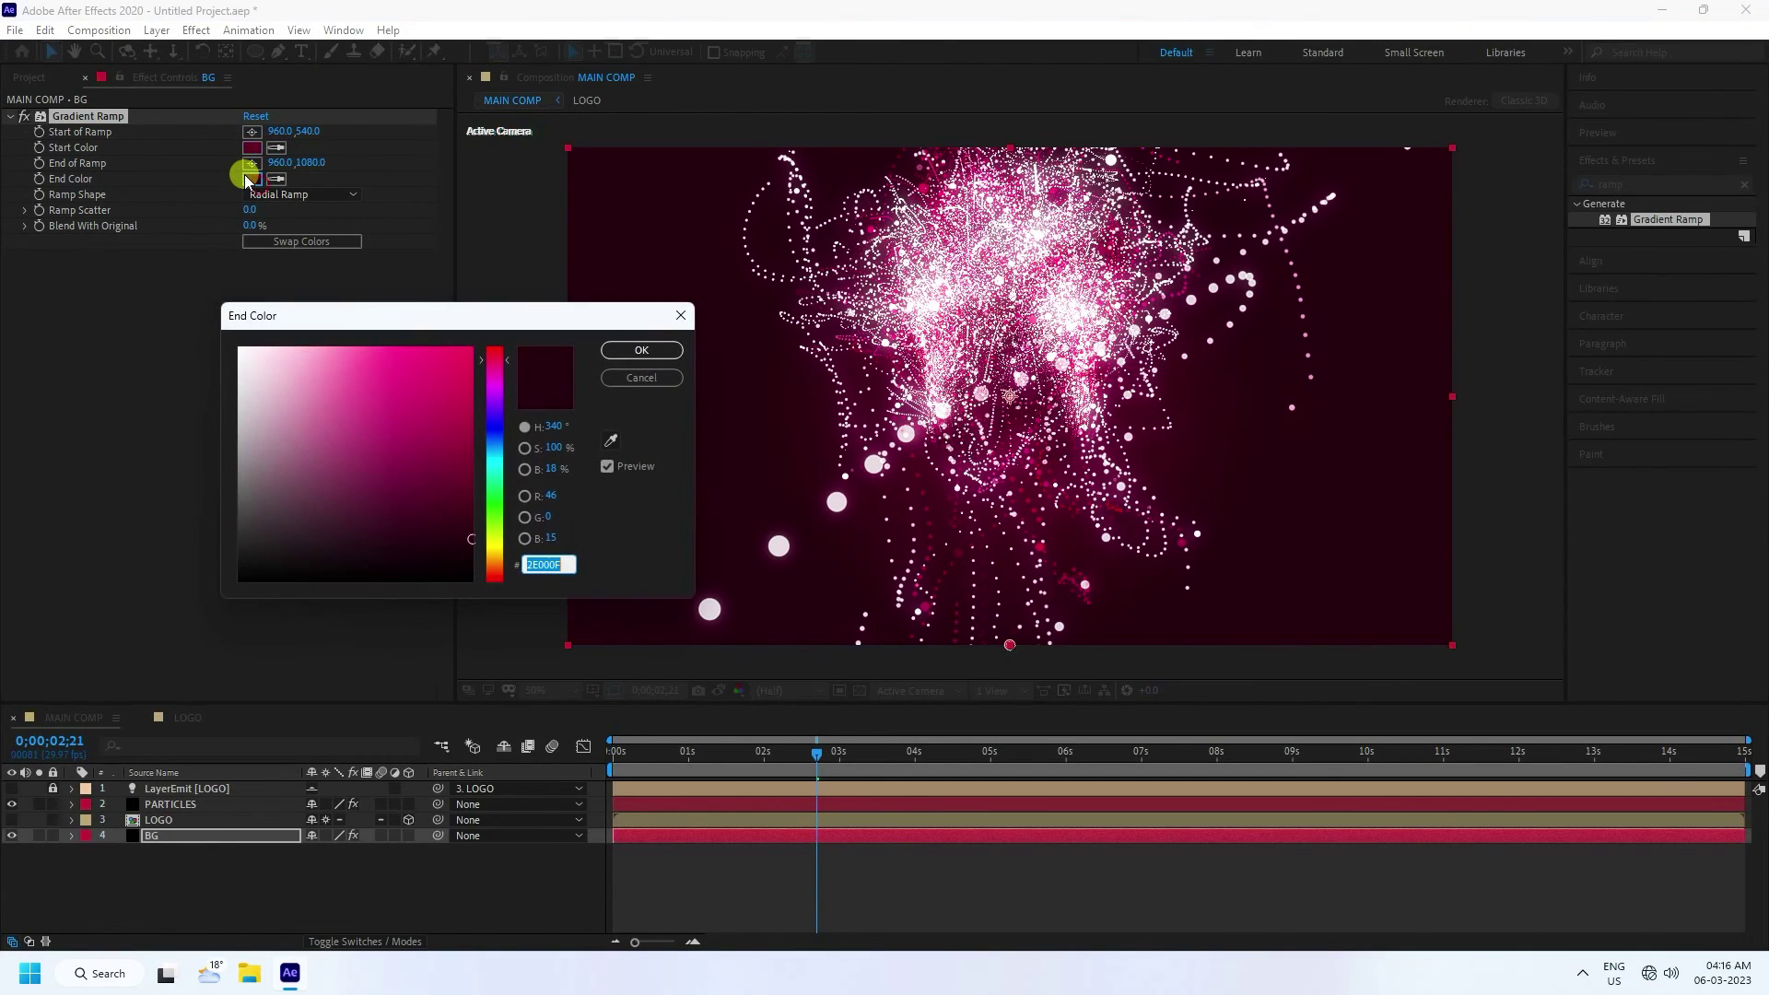
{"action": "left_click", "coordinate": [472, 535]}
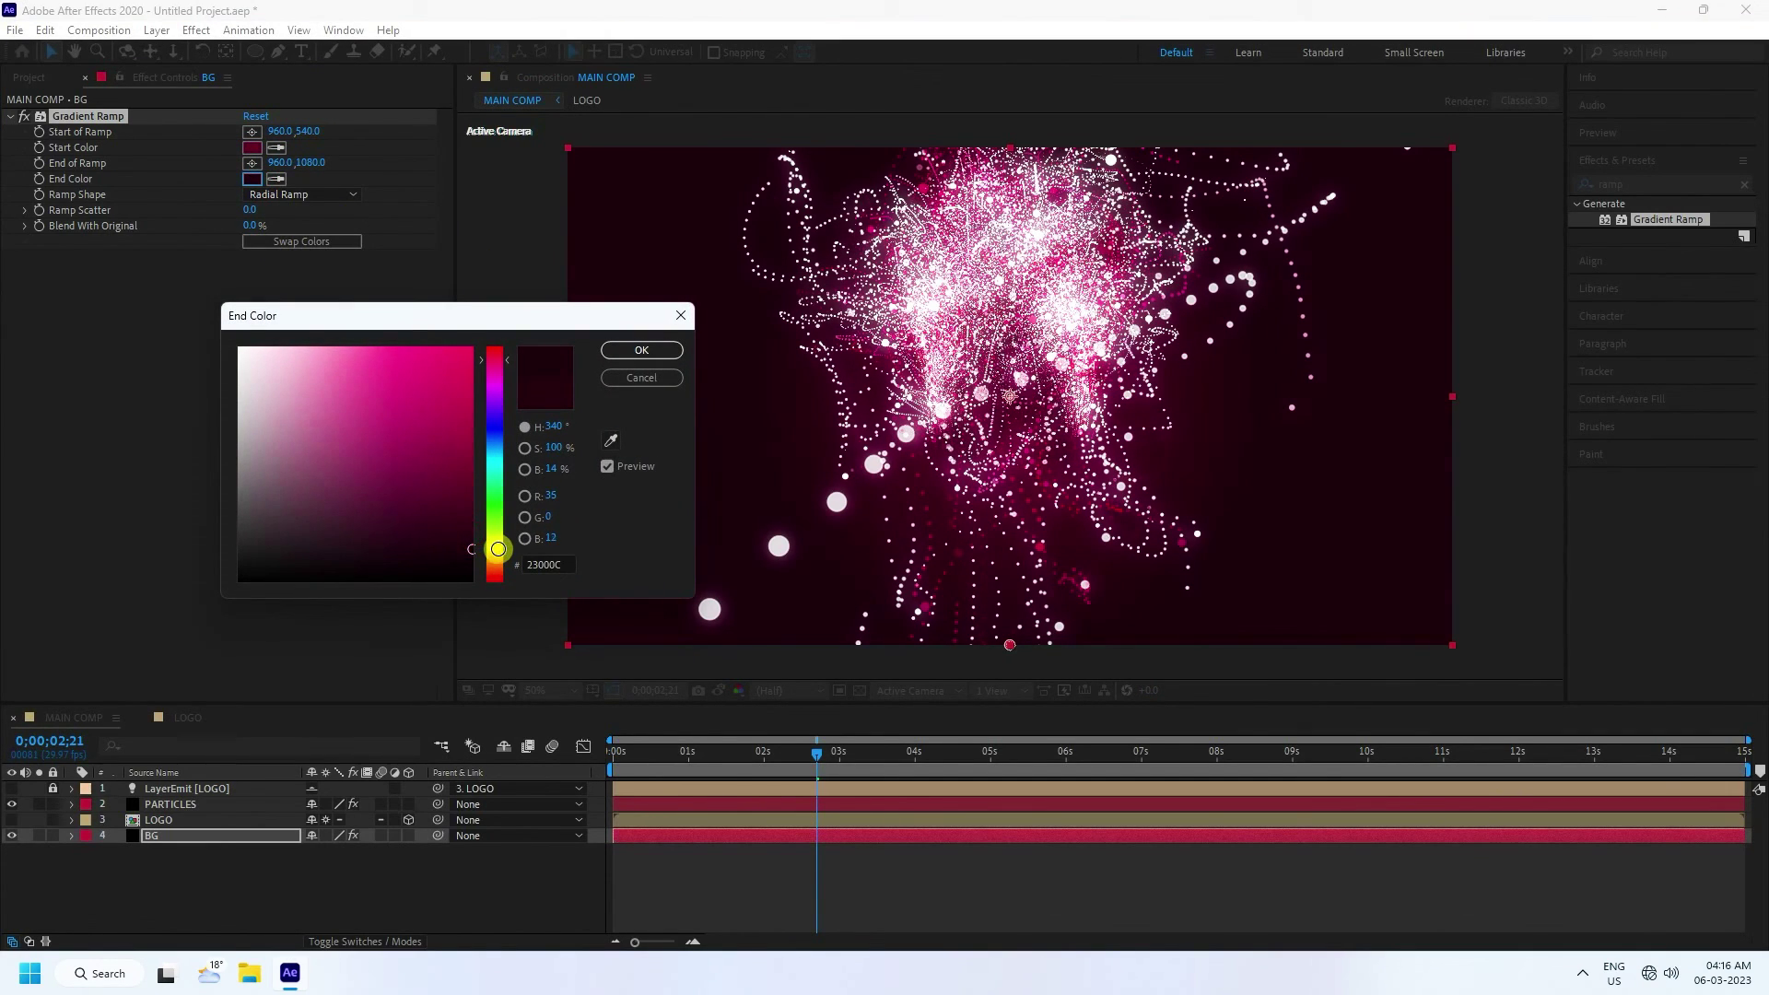
{"action": "left_click", "coordinate": [645, 379]}
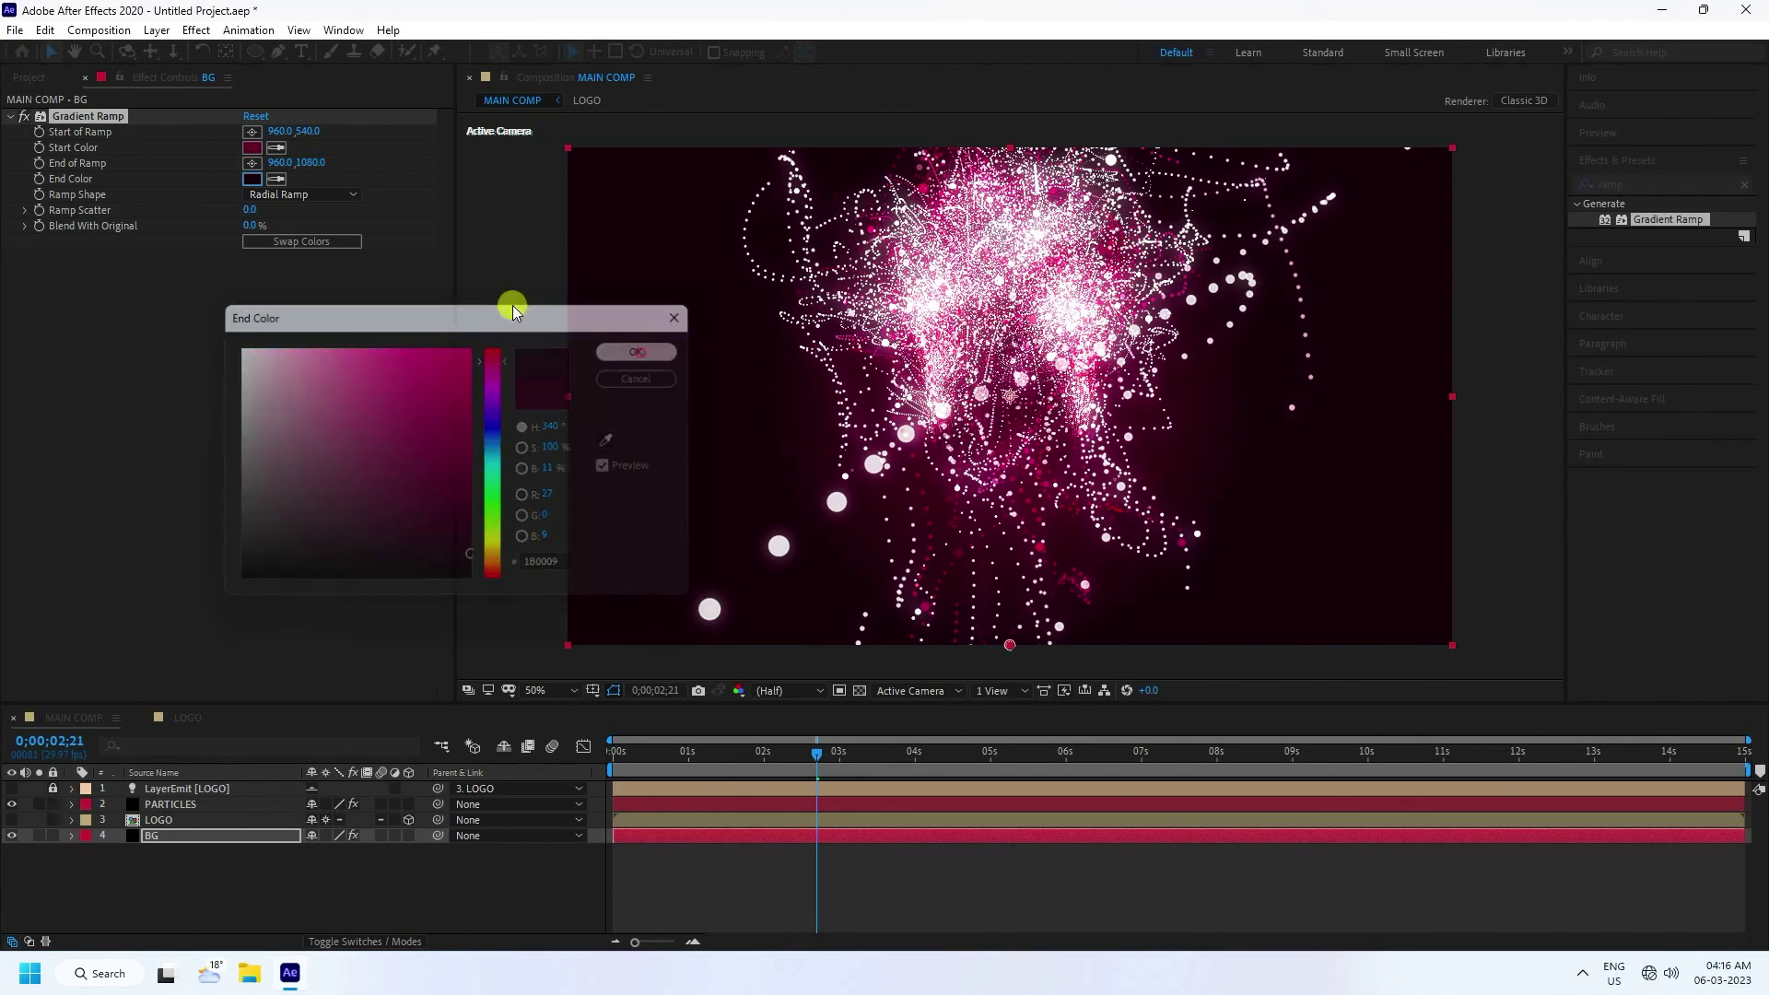
- Set End of Ramp to 960, 1256 and preview the composition from the start
{"action": "left_click_drag", "start_coordinate": [320, 162], "coordinate": [501, 203]}
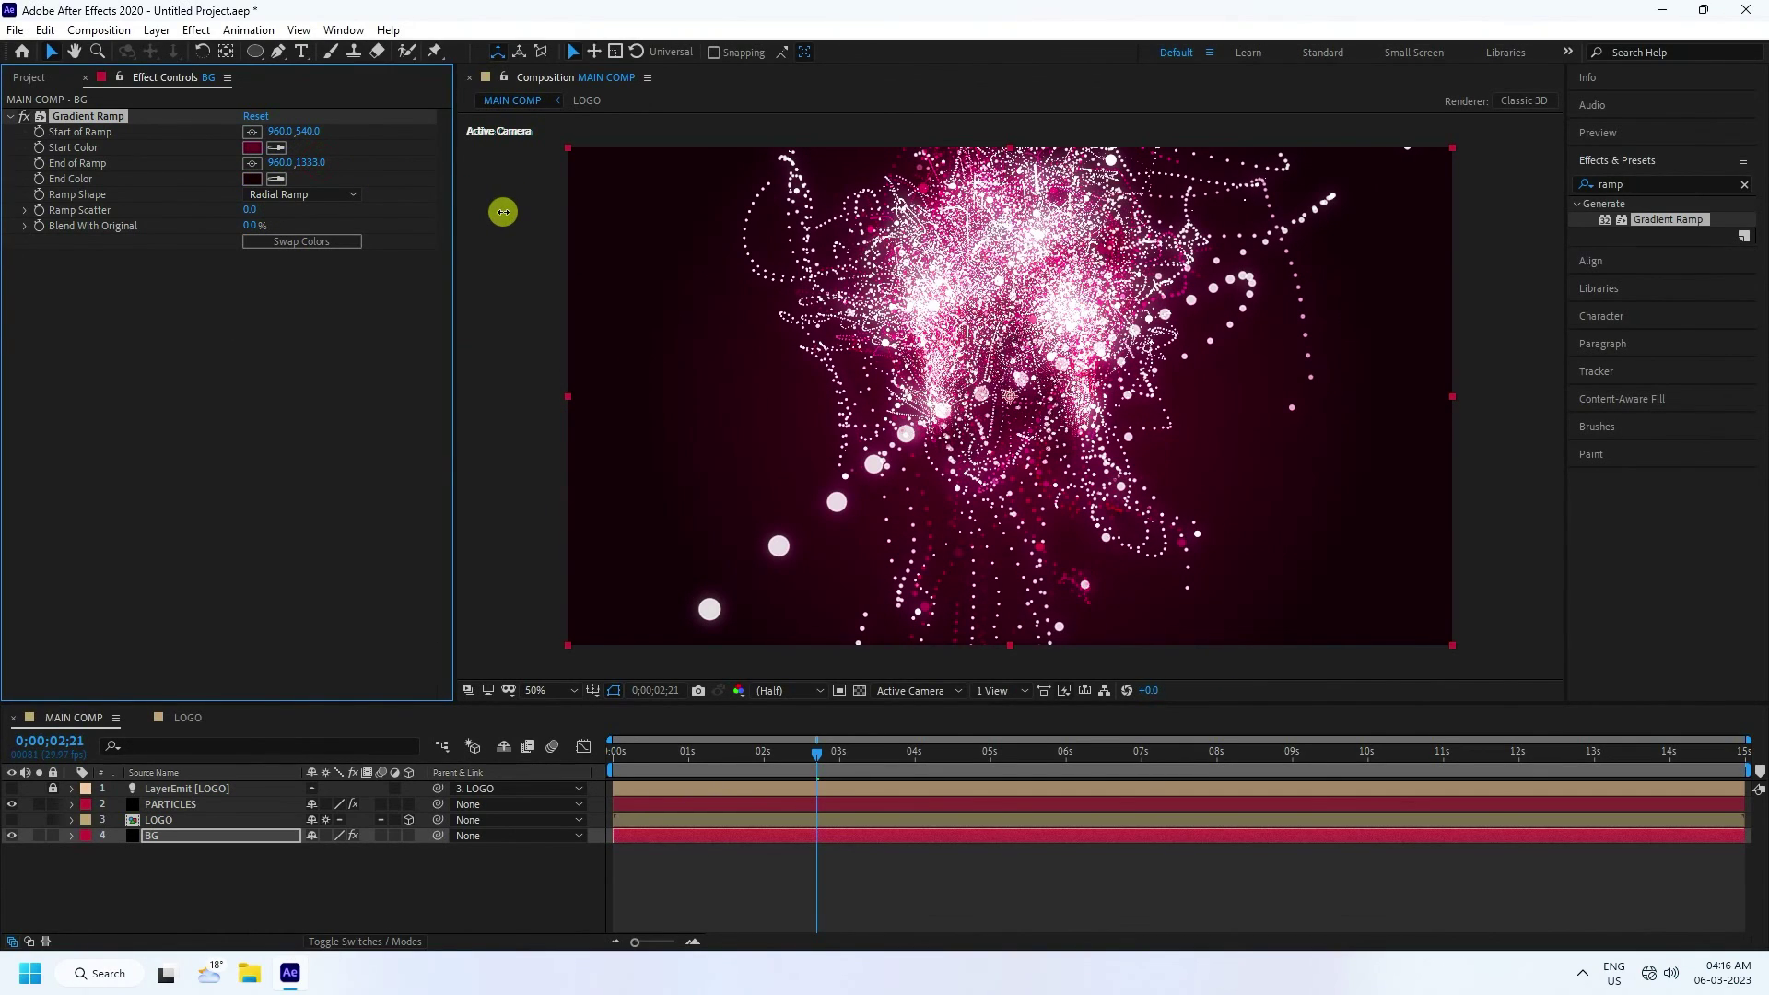
{"action": "left_click_drag", "start_coordinate": [415, 246], "coordinate": [380, 263]}
{"action": "left_click", "coordinate": [679, 762]}
{"action": "key", "text": "space"}
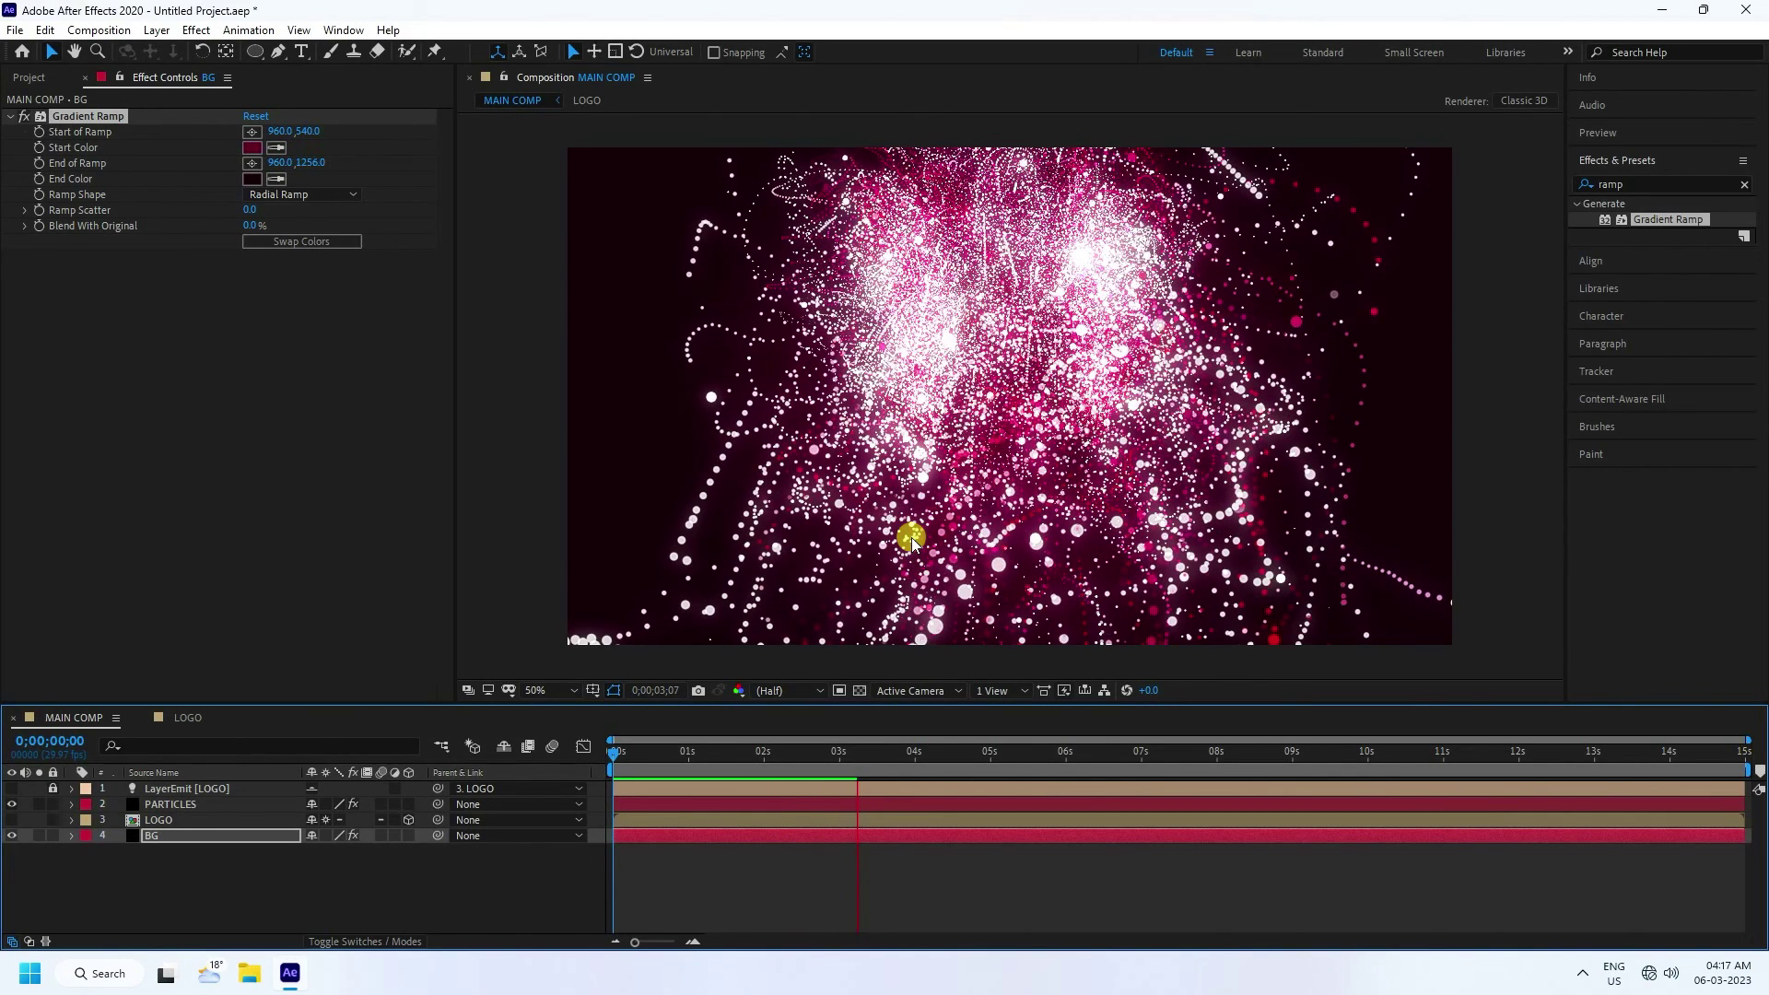
- Create a comp-sized solid named LIGHT and place it between the LOGO and BG layers
{"action": "right_click", "coordinate": [275, 898]}
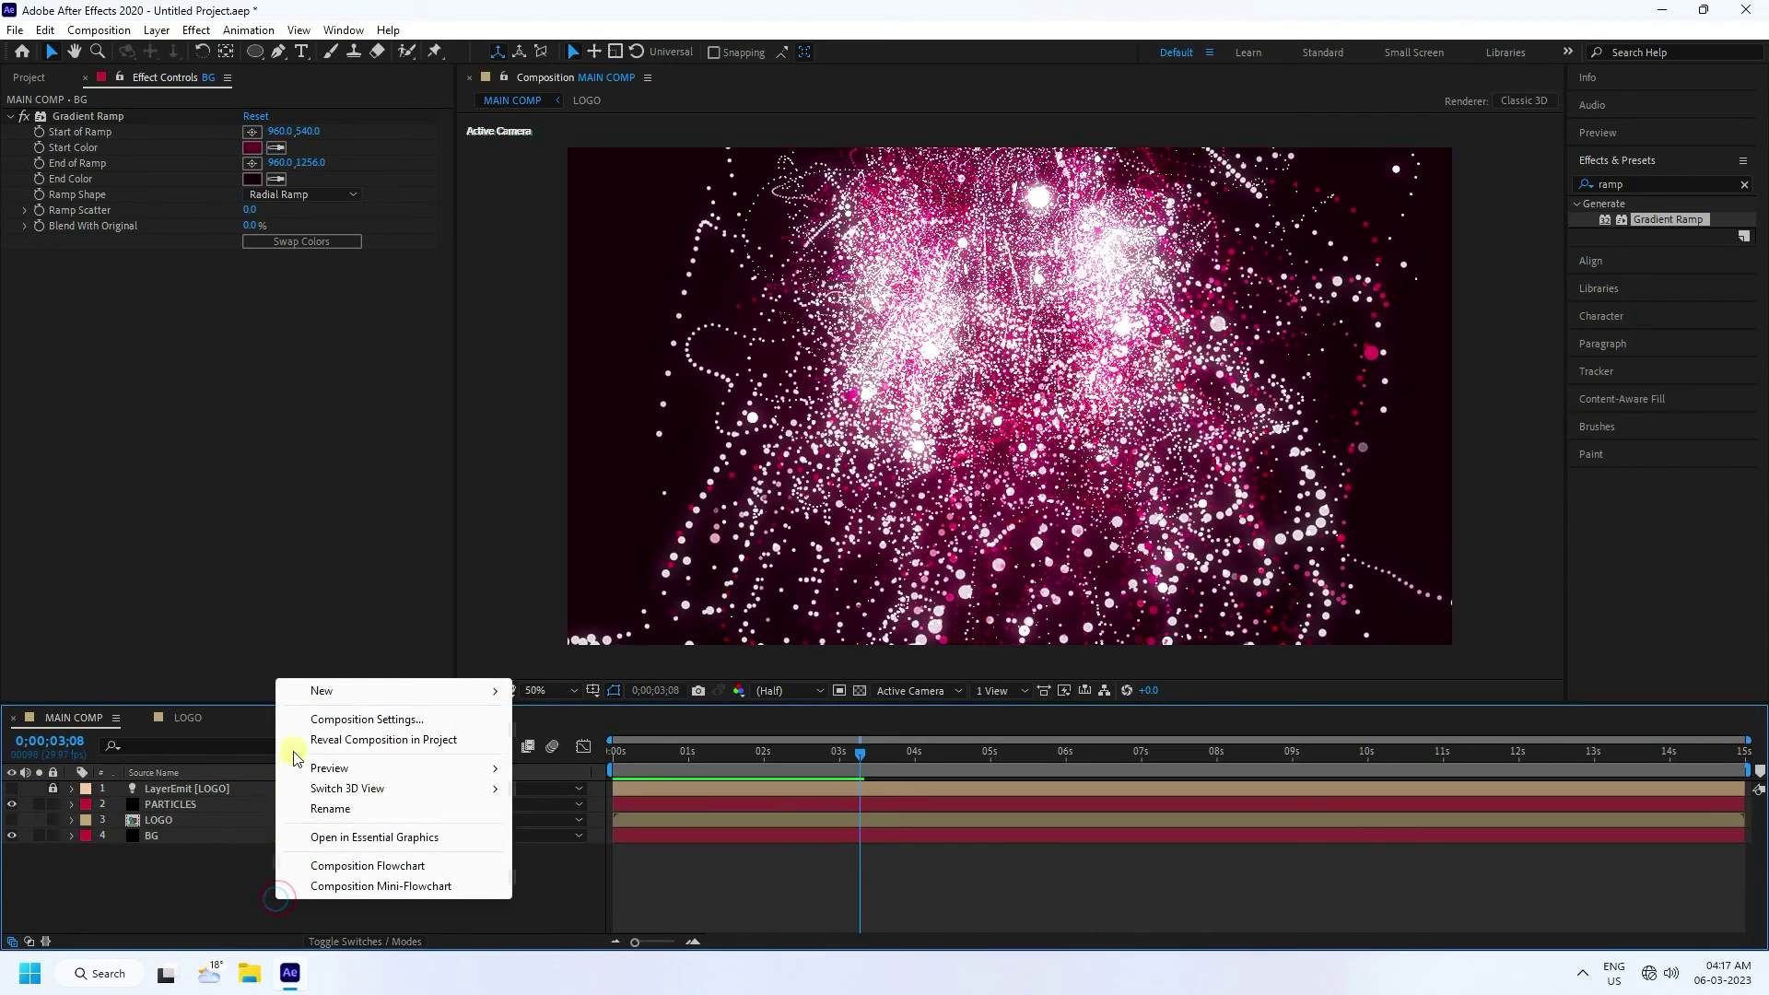
{"action": "mouse_move", "coordinate": [313, 691]}
{"action": "left_click", "coordinate": [556, 741]}
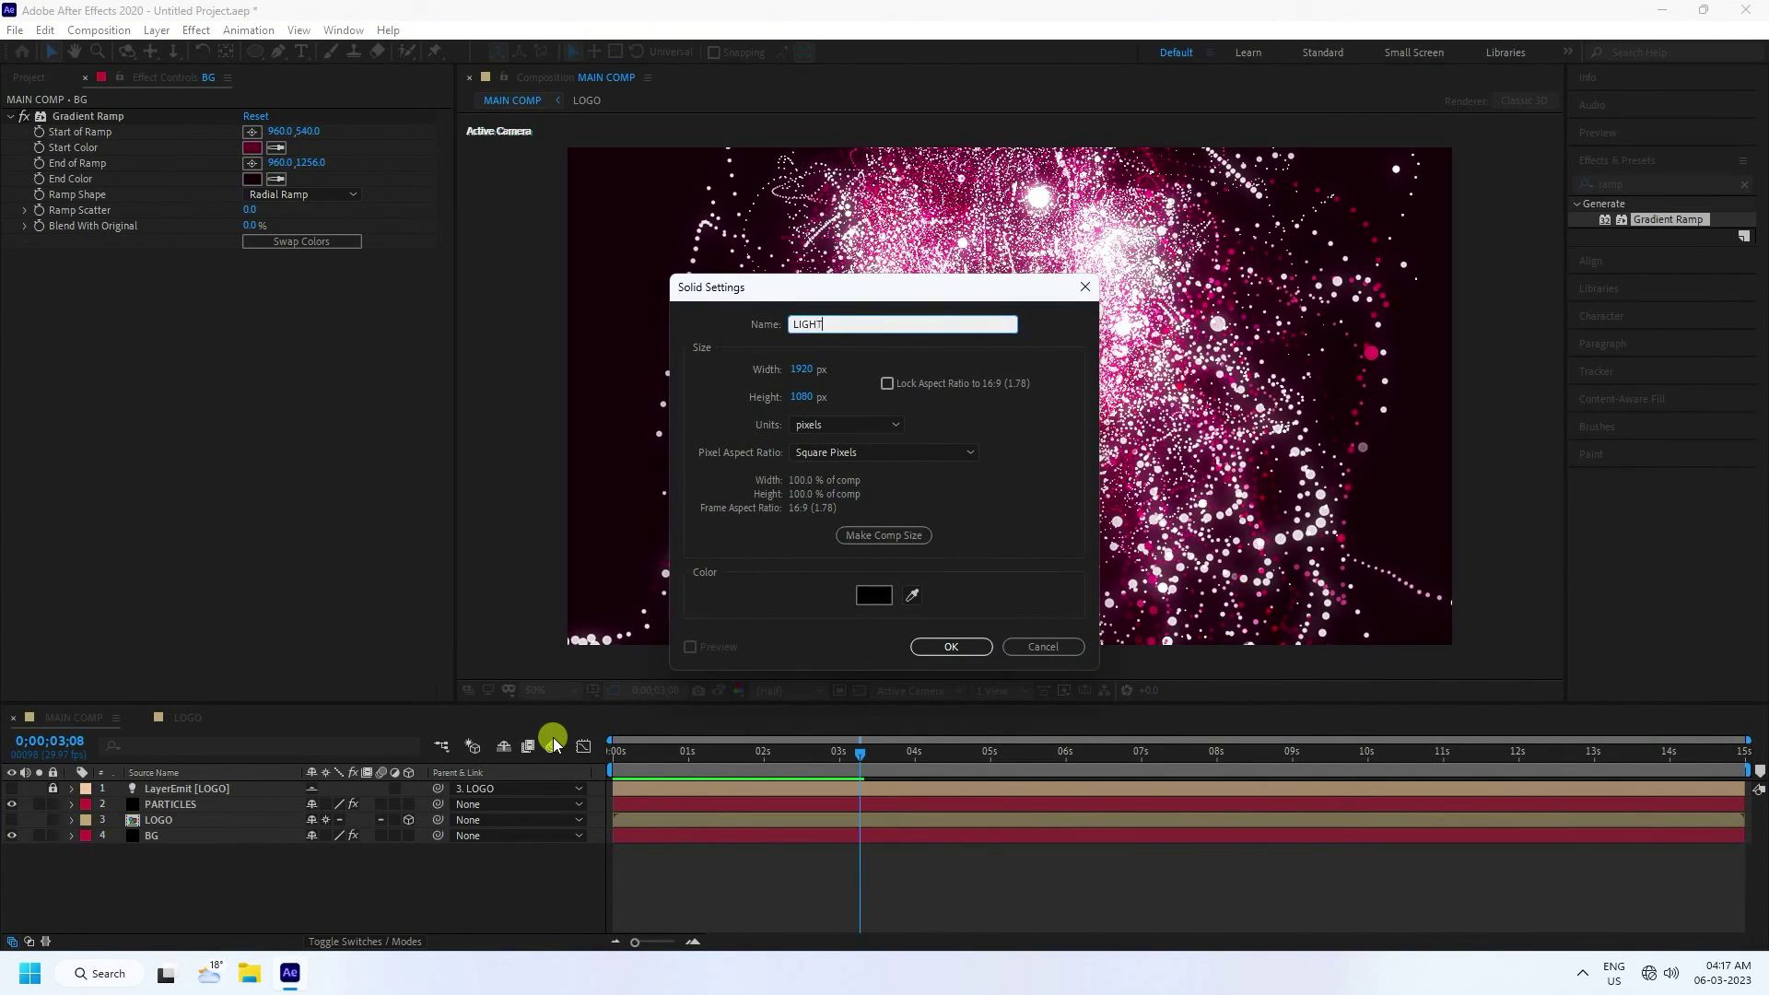
{"action": "left_click", "coordinate": [951, 646]}
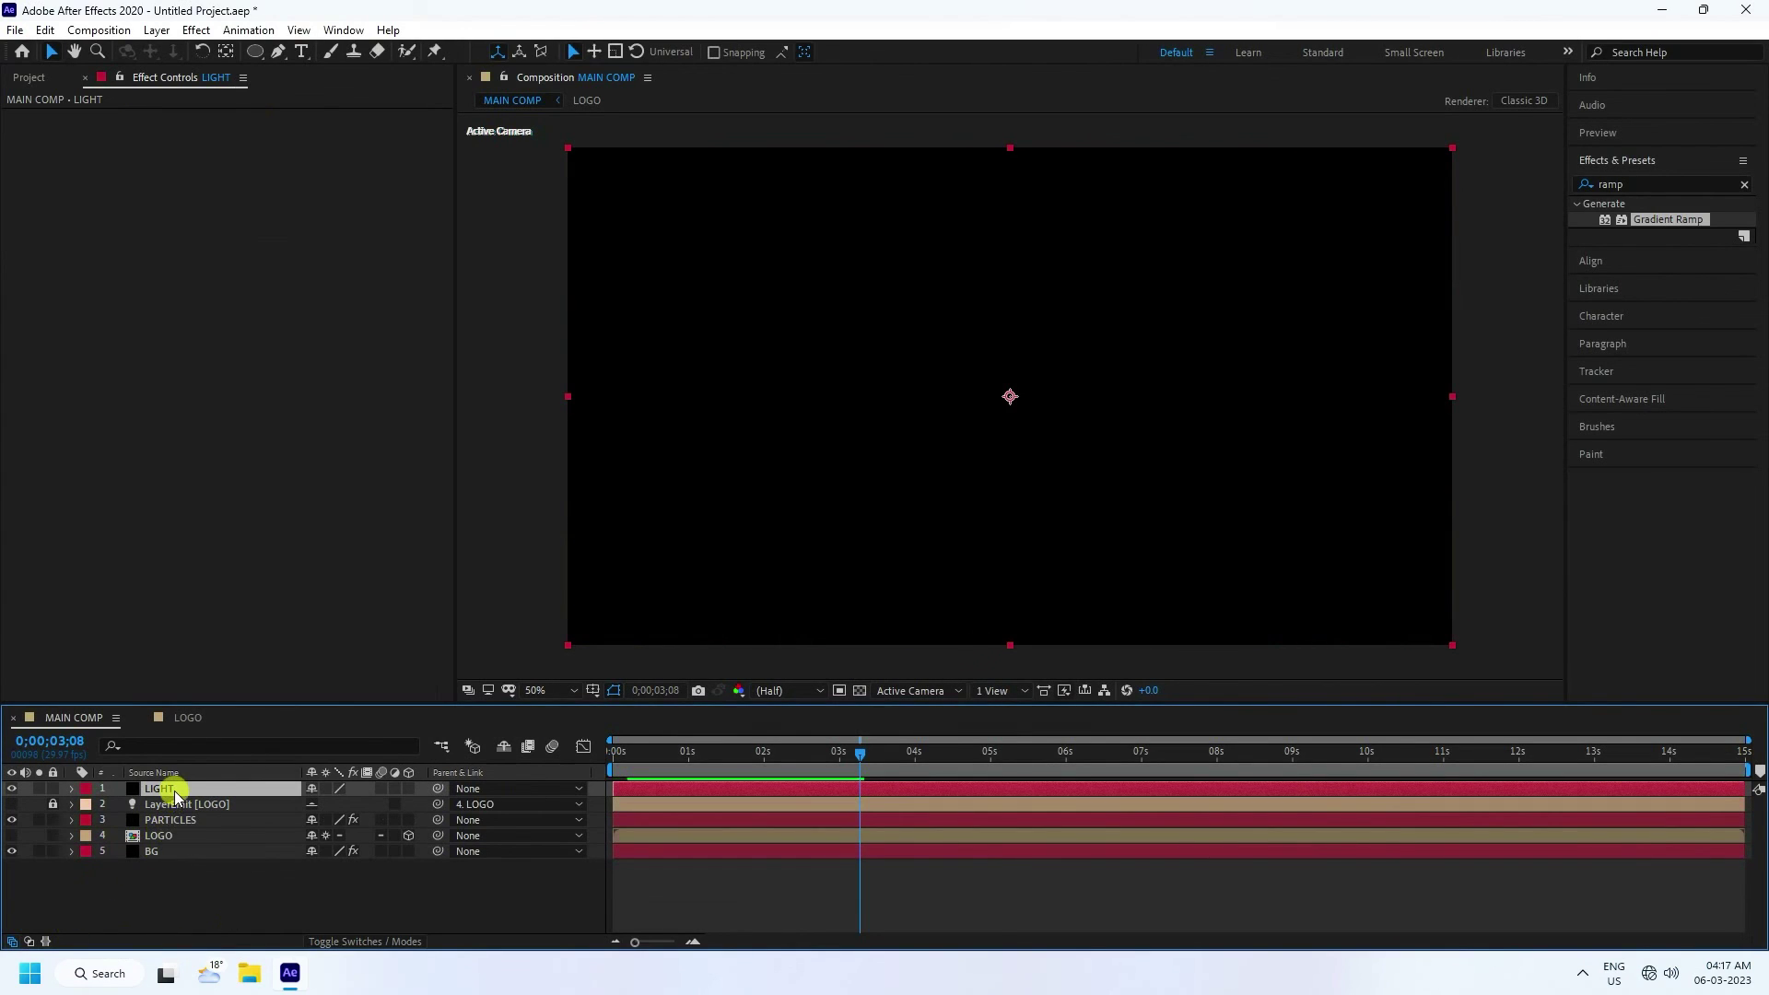
{"action": "left_click_drag", "start_coordinate": [174, 789], "coordinate": [190, 849]}
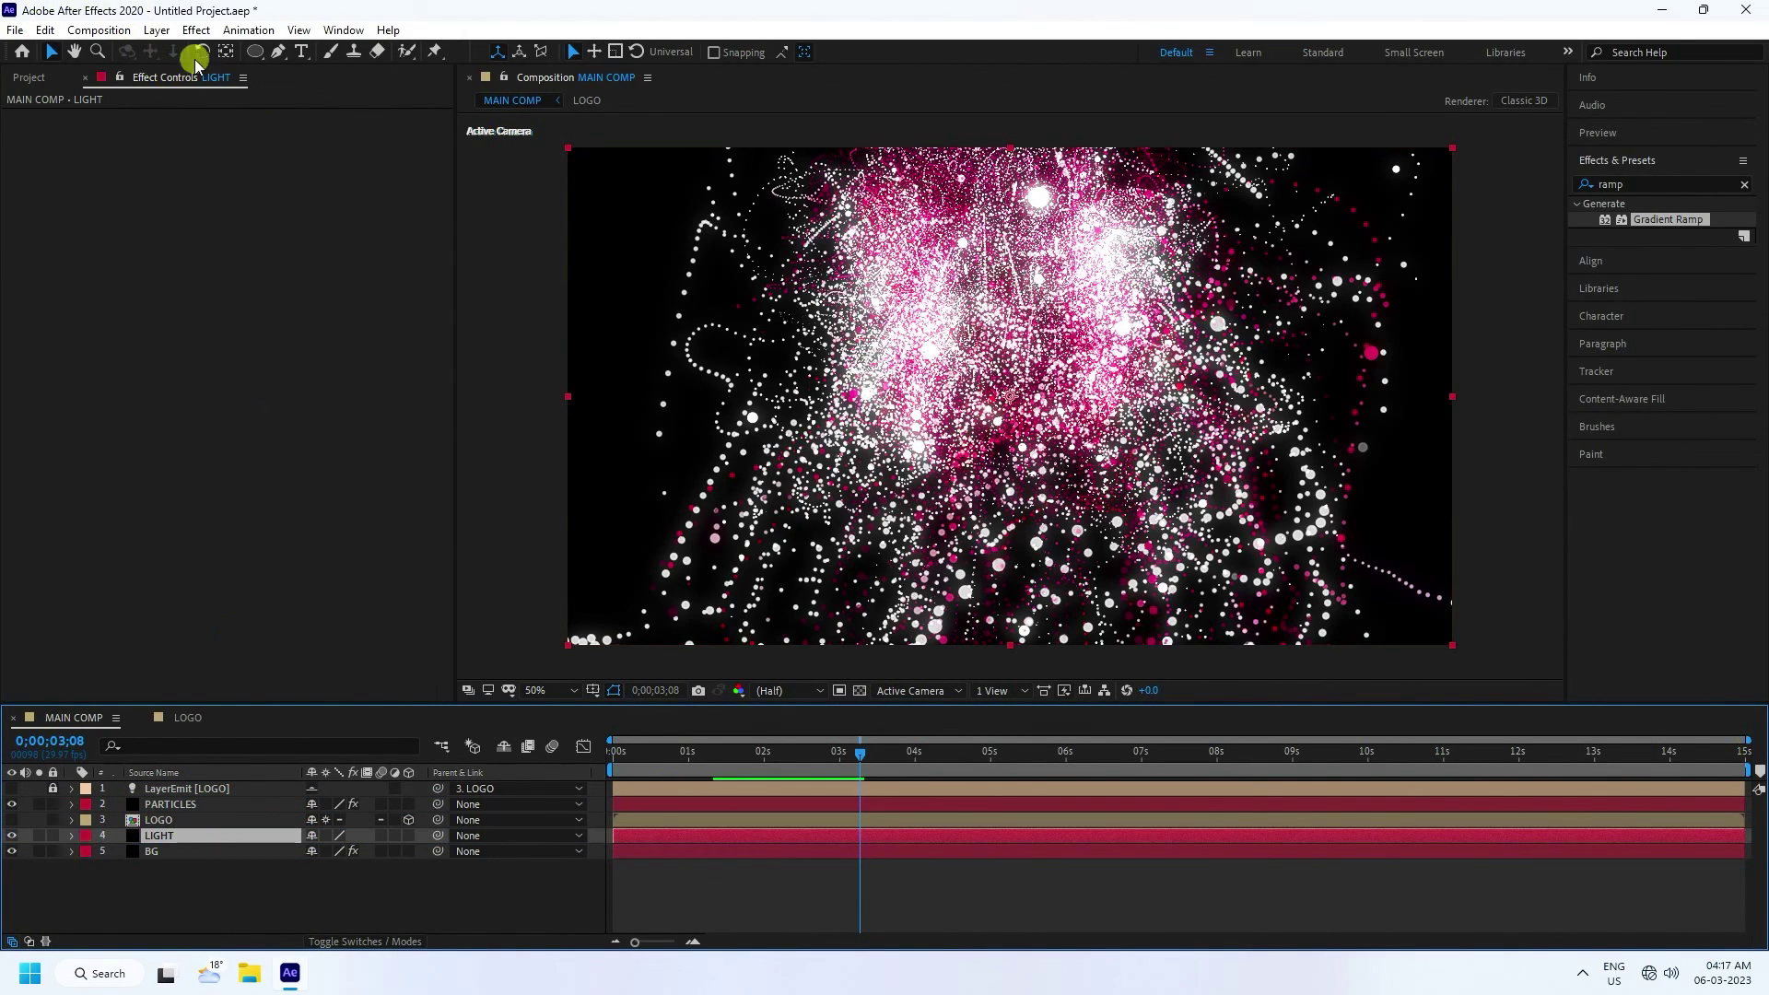
- Apply the Video Copilot Optical Flares effect to the LIGHT layer
{"action": "left_click", "coordinate": [196, 29]}
{"action": "mouse_move", "coordinate": [257, 606]}
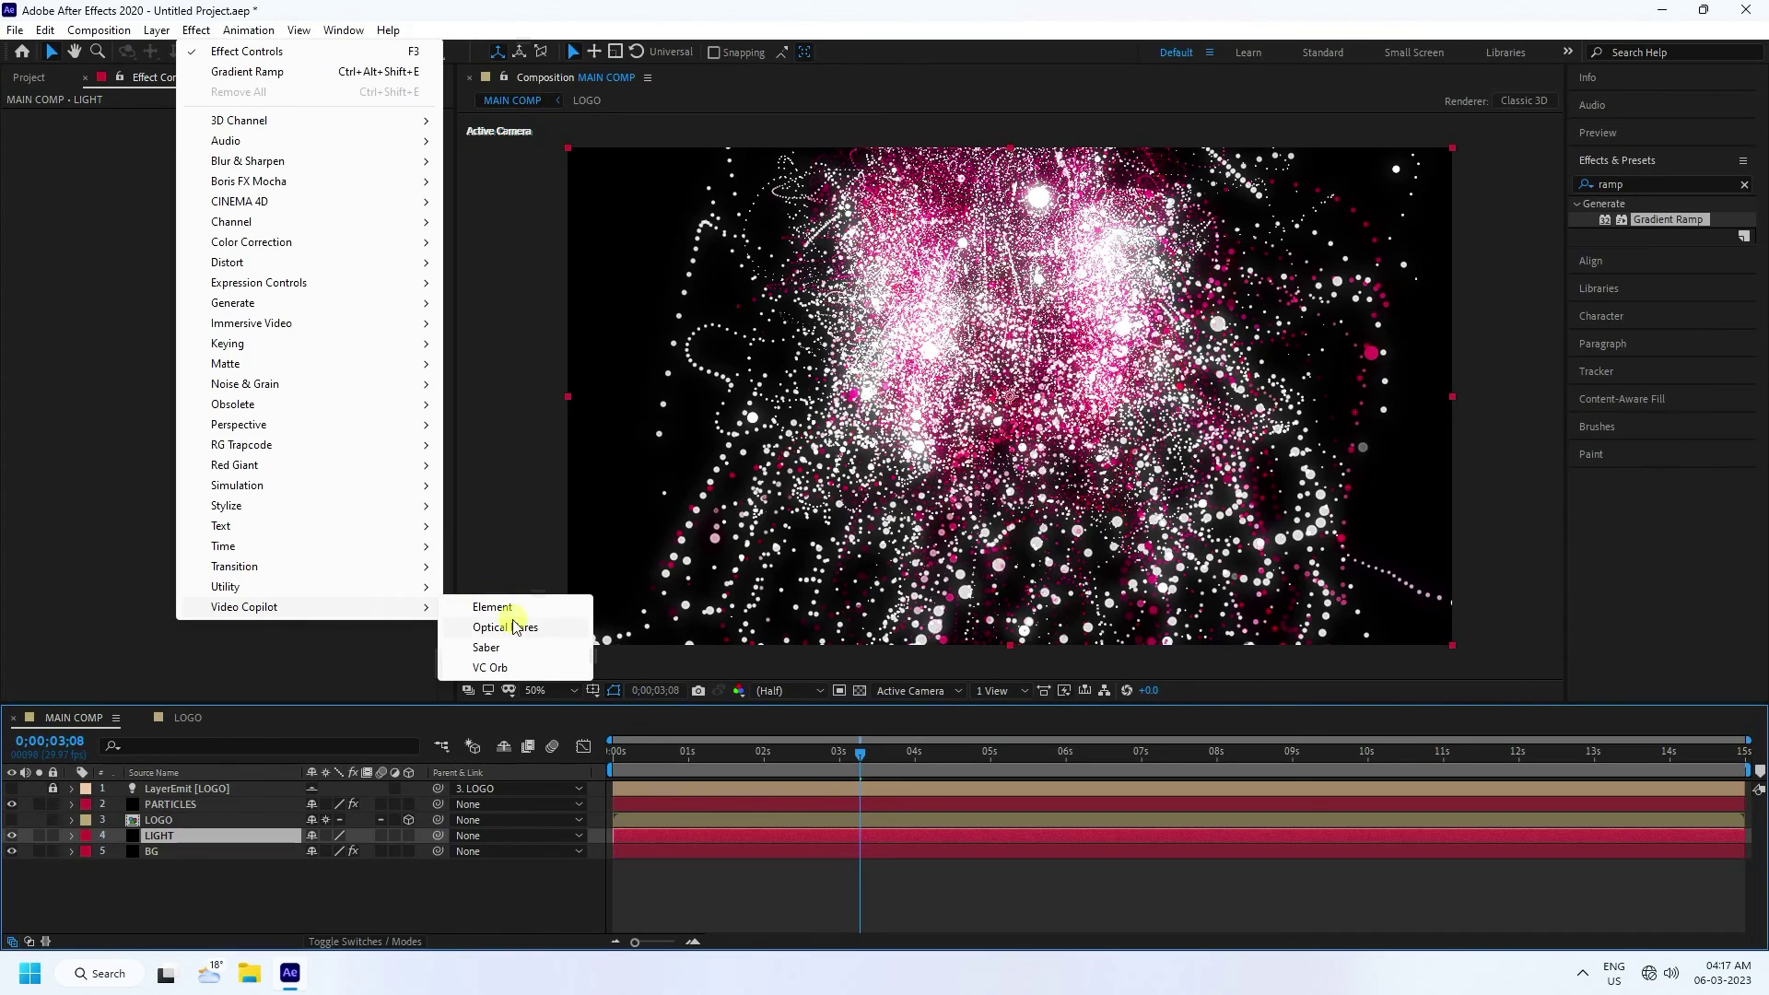
{"action": "left_click", "coordinate": [515, 626]}
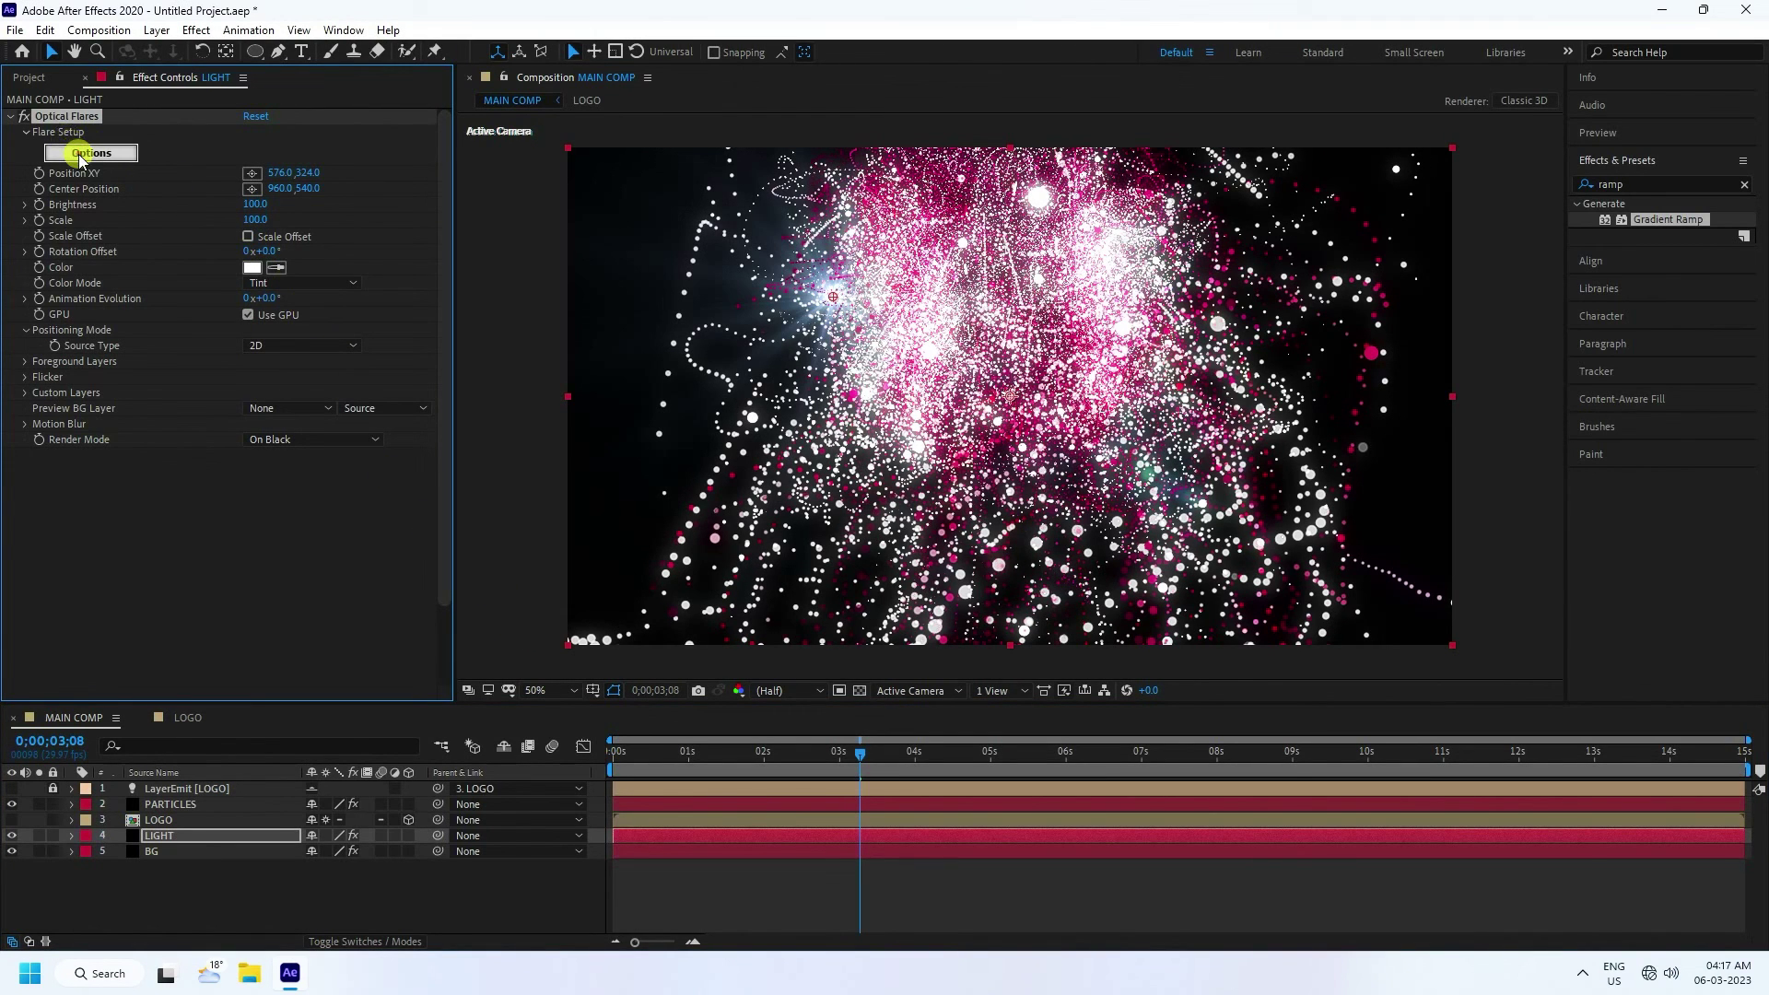
- Load the Laser Point flare from the Pro_Presets 1 collection into Optical Flares and accept it
{"action": "left_click", "coordinate": [83, 153]}
{"action": "left_click", "coordinate": [1293, 154]}
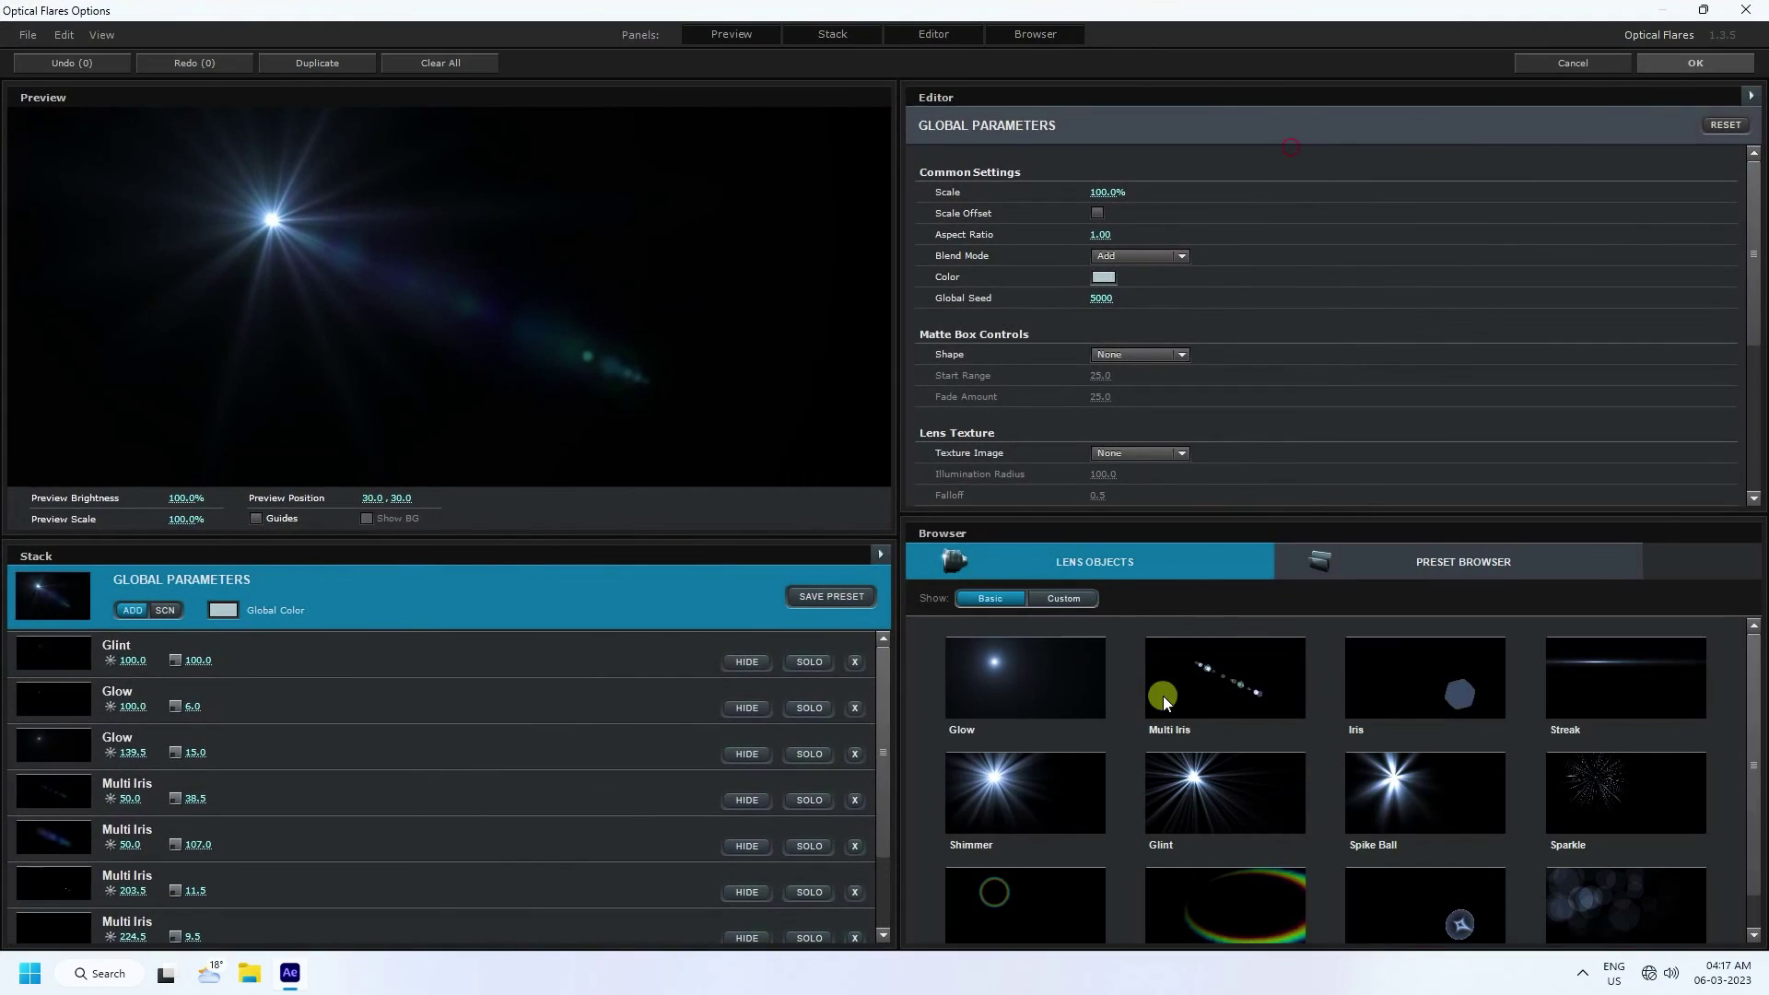
{"action": "left_click", "coordinate": [1456, 573]}
{"action": "double_click", "coordinate": [1433, 816]}
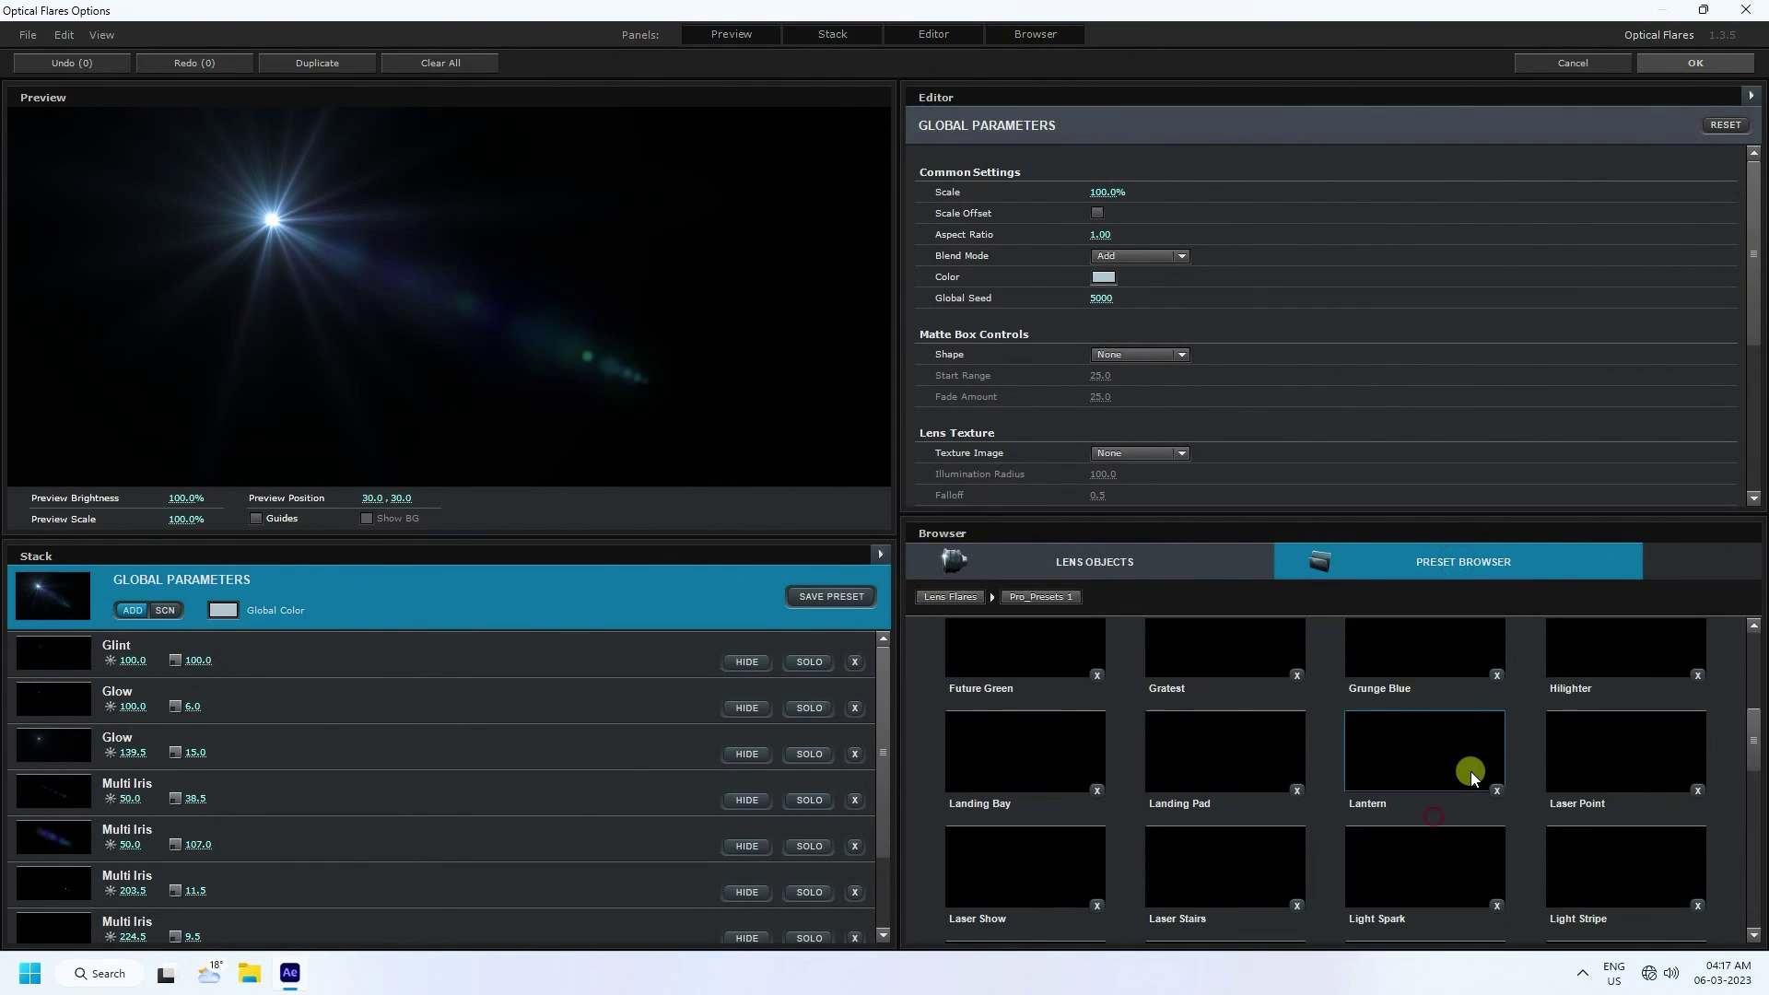
{"action": "scroll", "coordinate": [1600, 786], "scroll_direction": "down", "scroll_amount": 3}
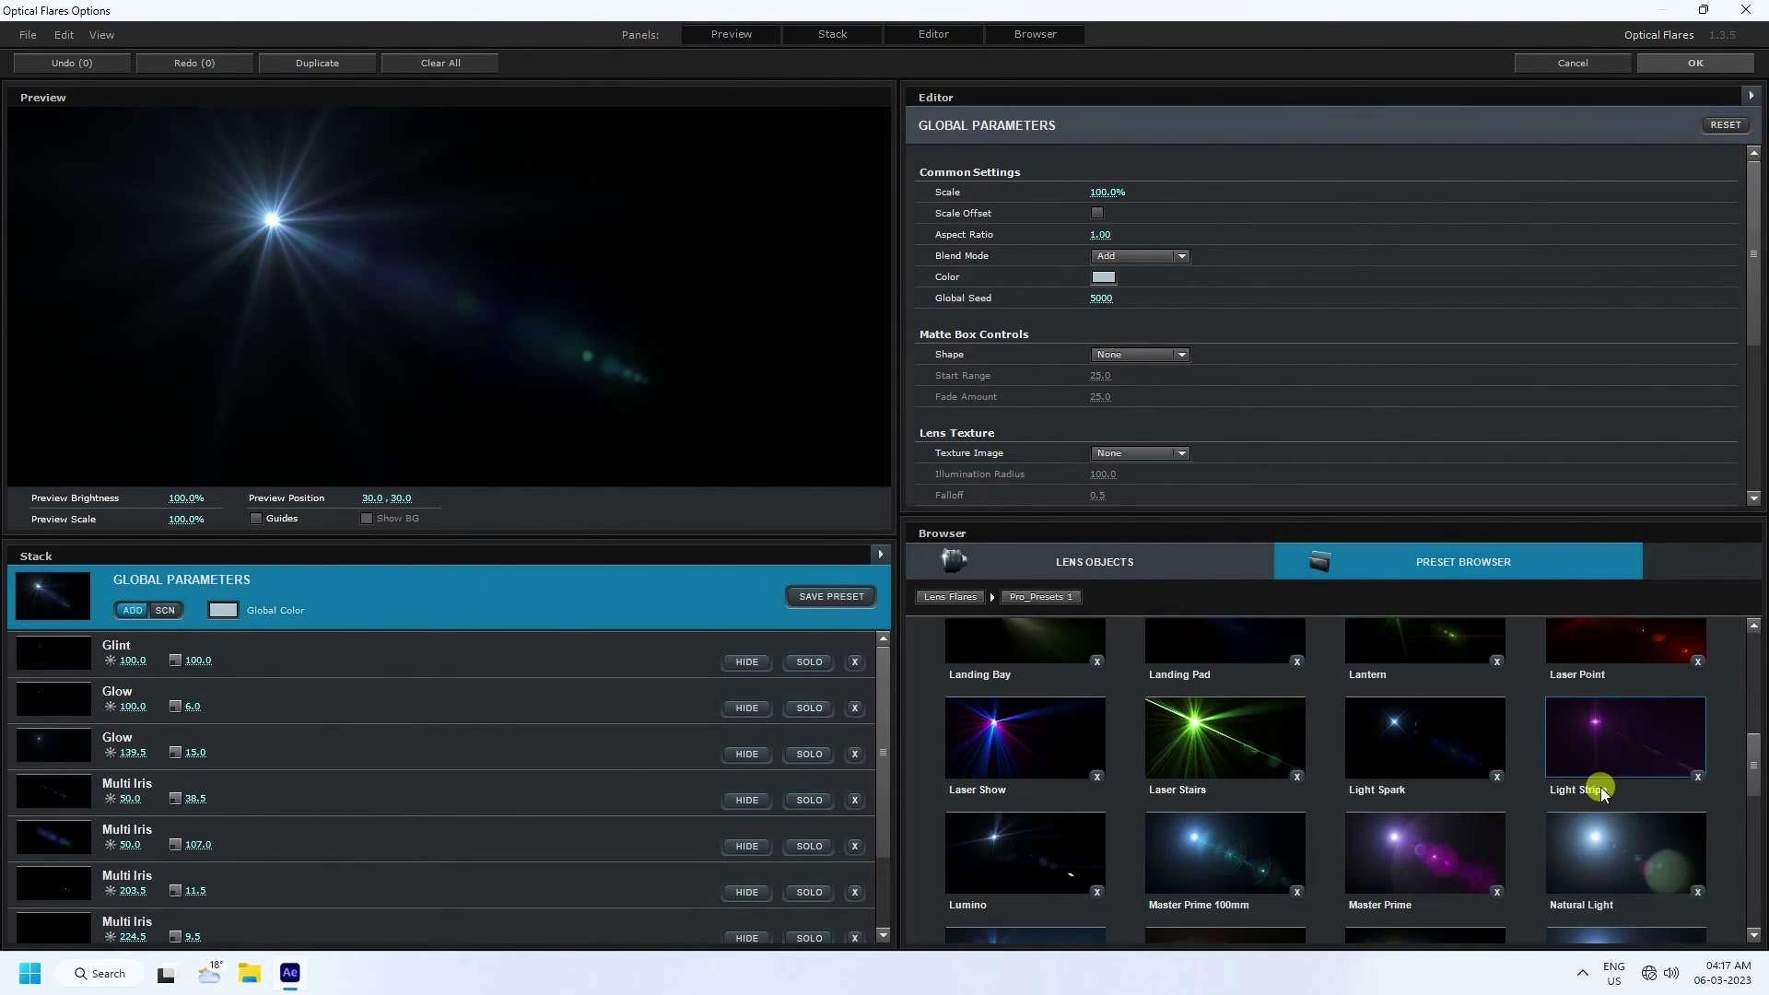
{"action": "scroll", "coordinate": [1601, 788], "scroll_direction": "up", "scroll_amount": 3}
{"action": "left_click", "coordinate": [1663, 785]}
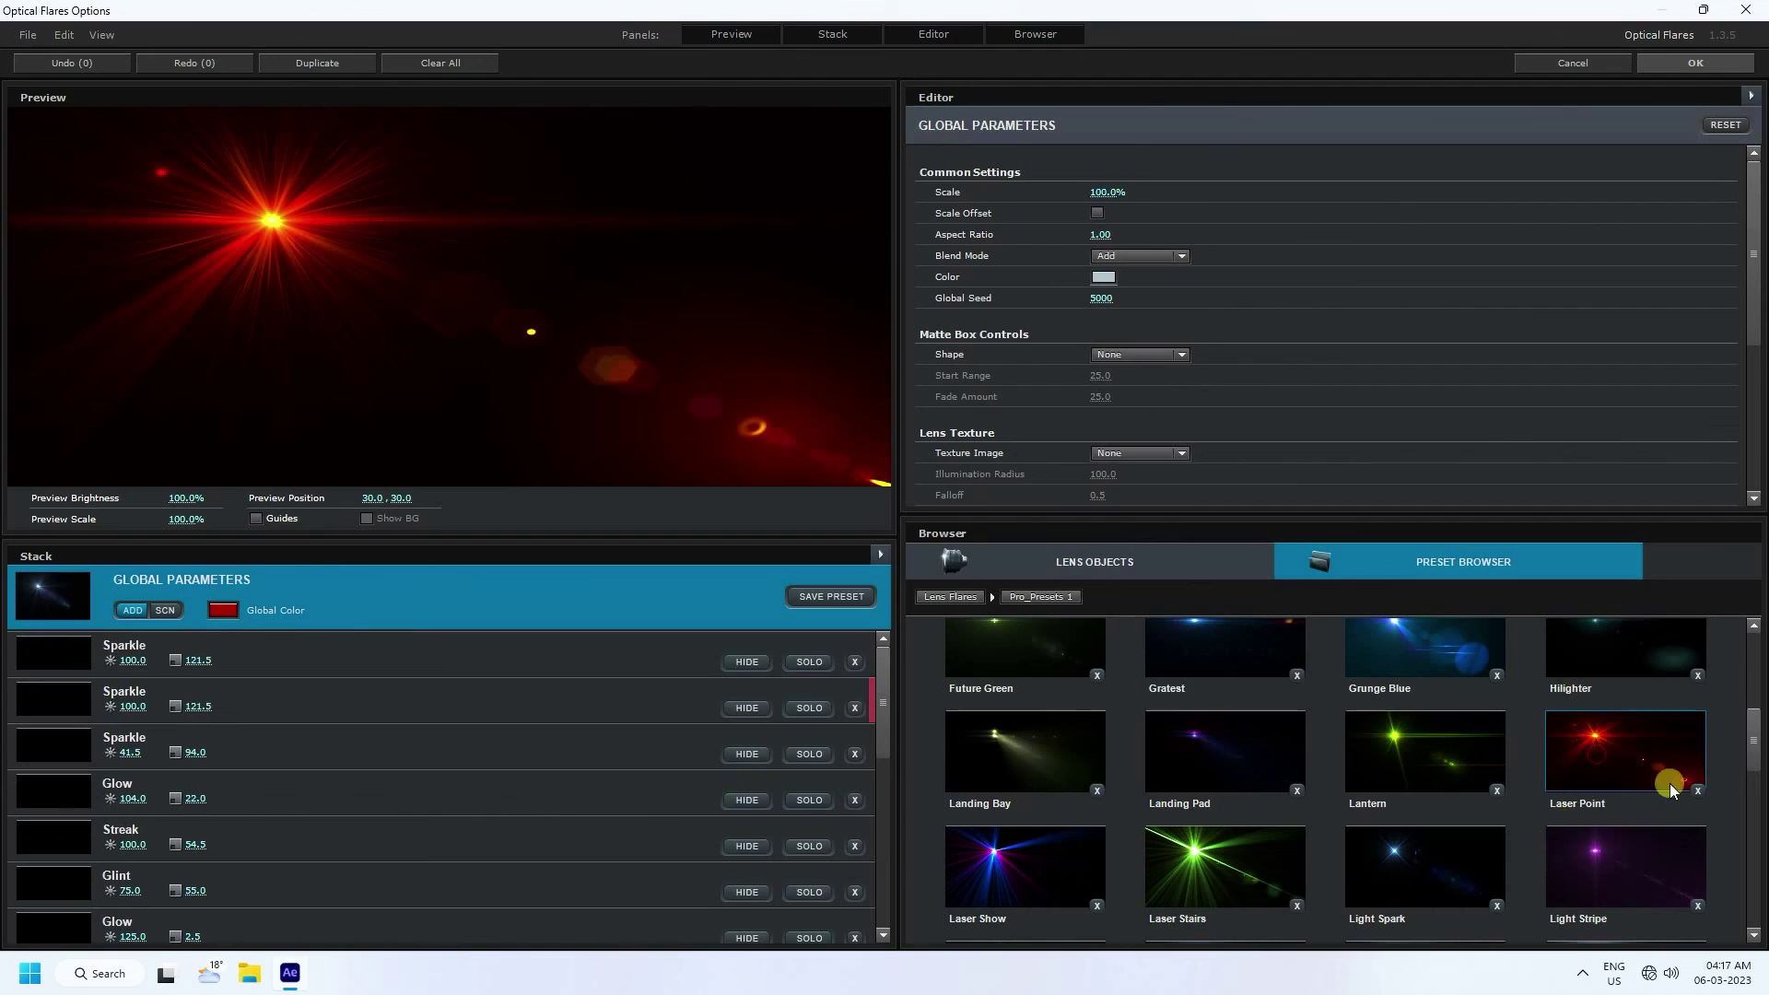
{"action": "left_click", "coordinate": [1694, 61]}
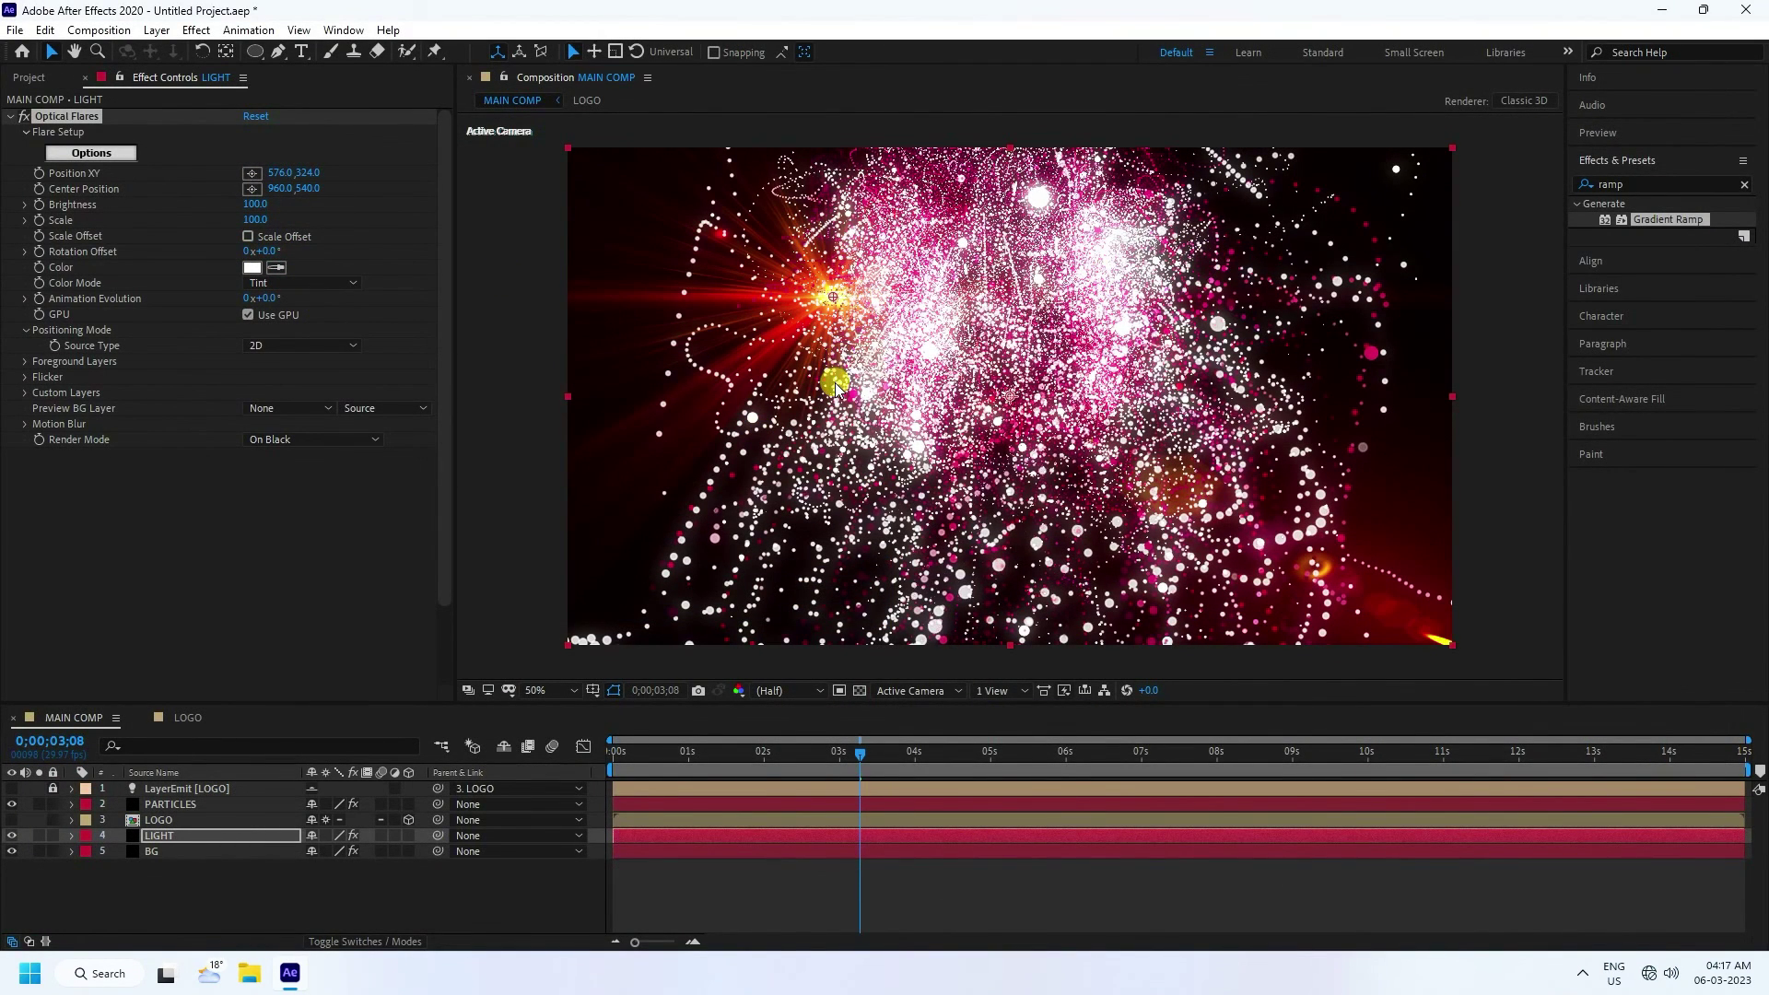
- Move the flare off the frame's upper-left corner to Position XY -64, -56 and tint it FF0072
{"action": "key", "text": "comma"}
{"action": "left_click_drag", "start_coordinate": [923, 348], "coordinate": [783, 265]}
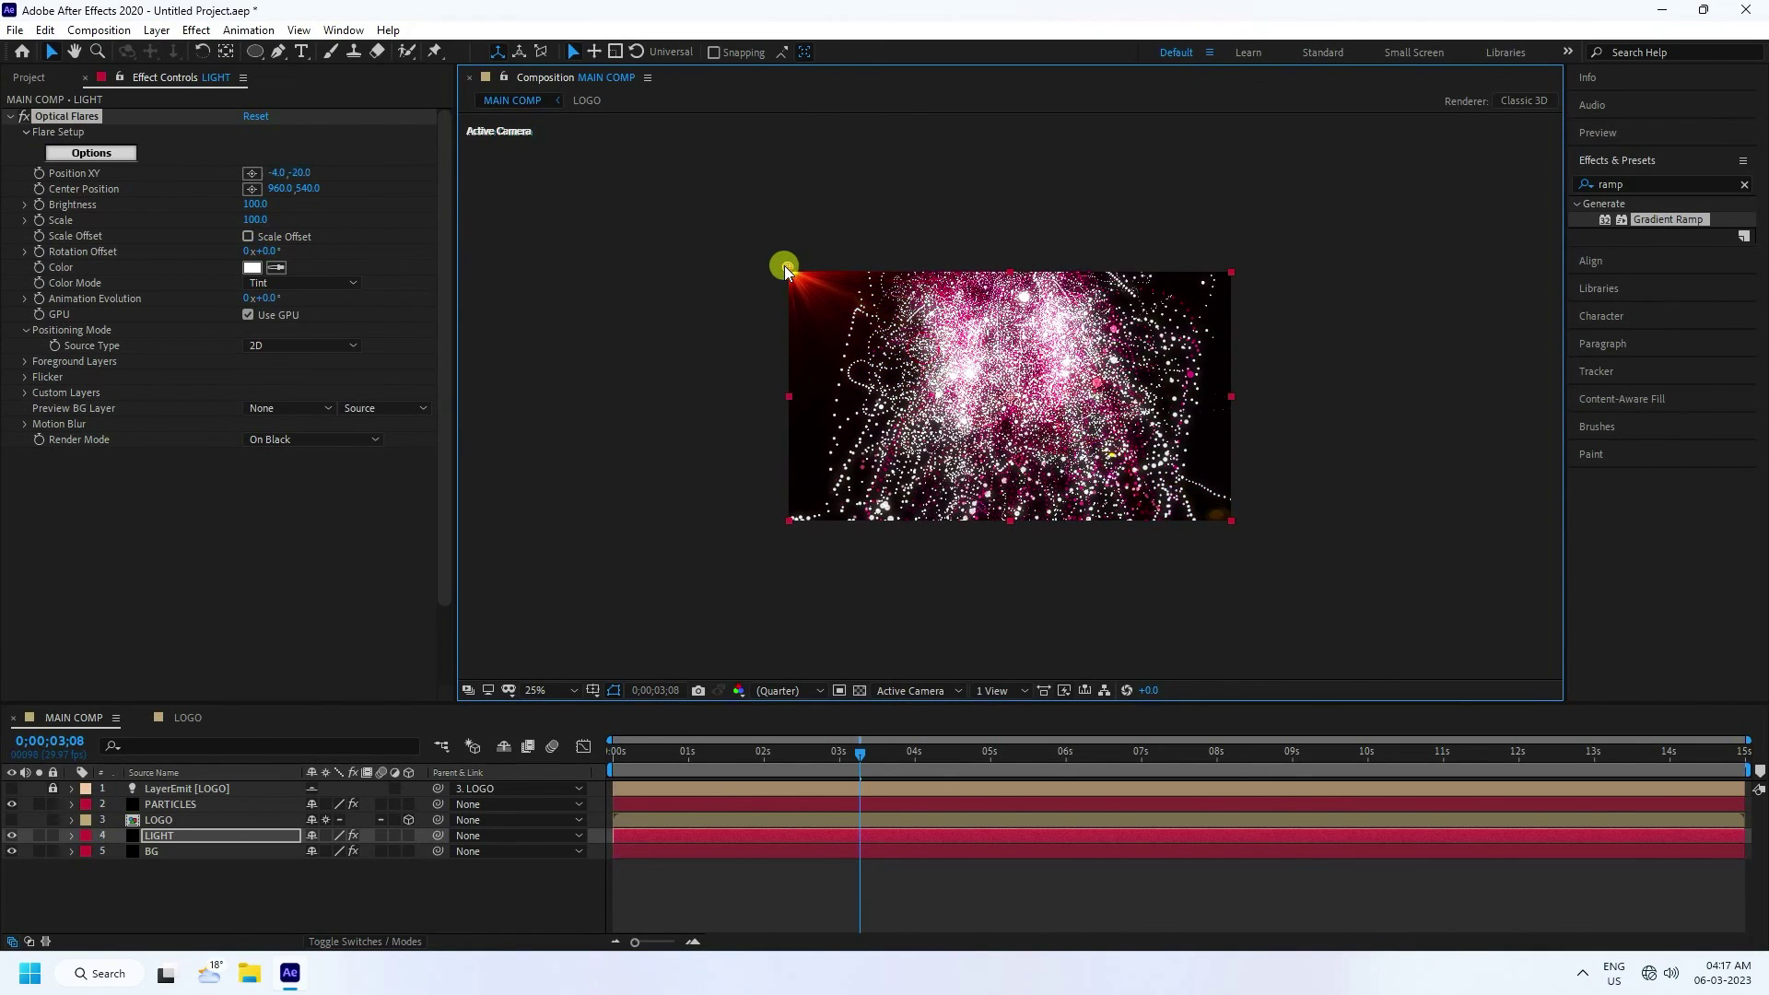
{"action": "left_click", "coordinate": [252, 267]}
{"action": "left_click_drag", "start_coordinate": [454, 411], "coordinate": [495, 378]}
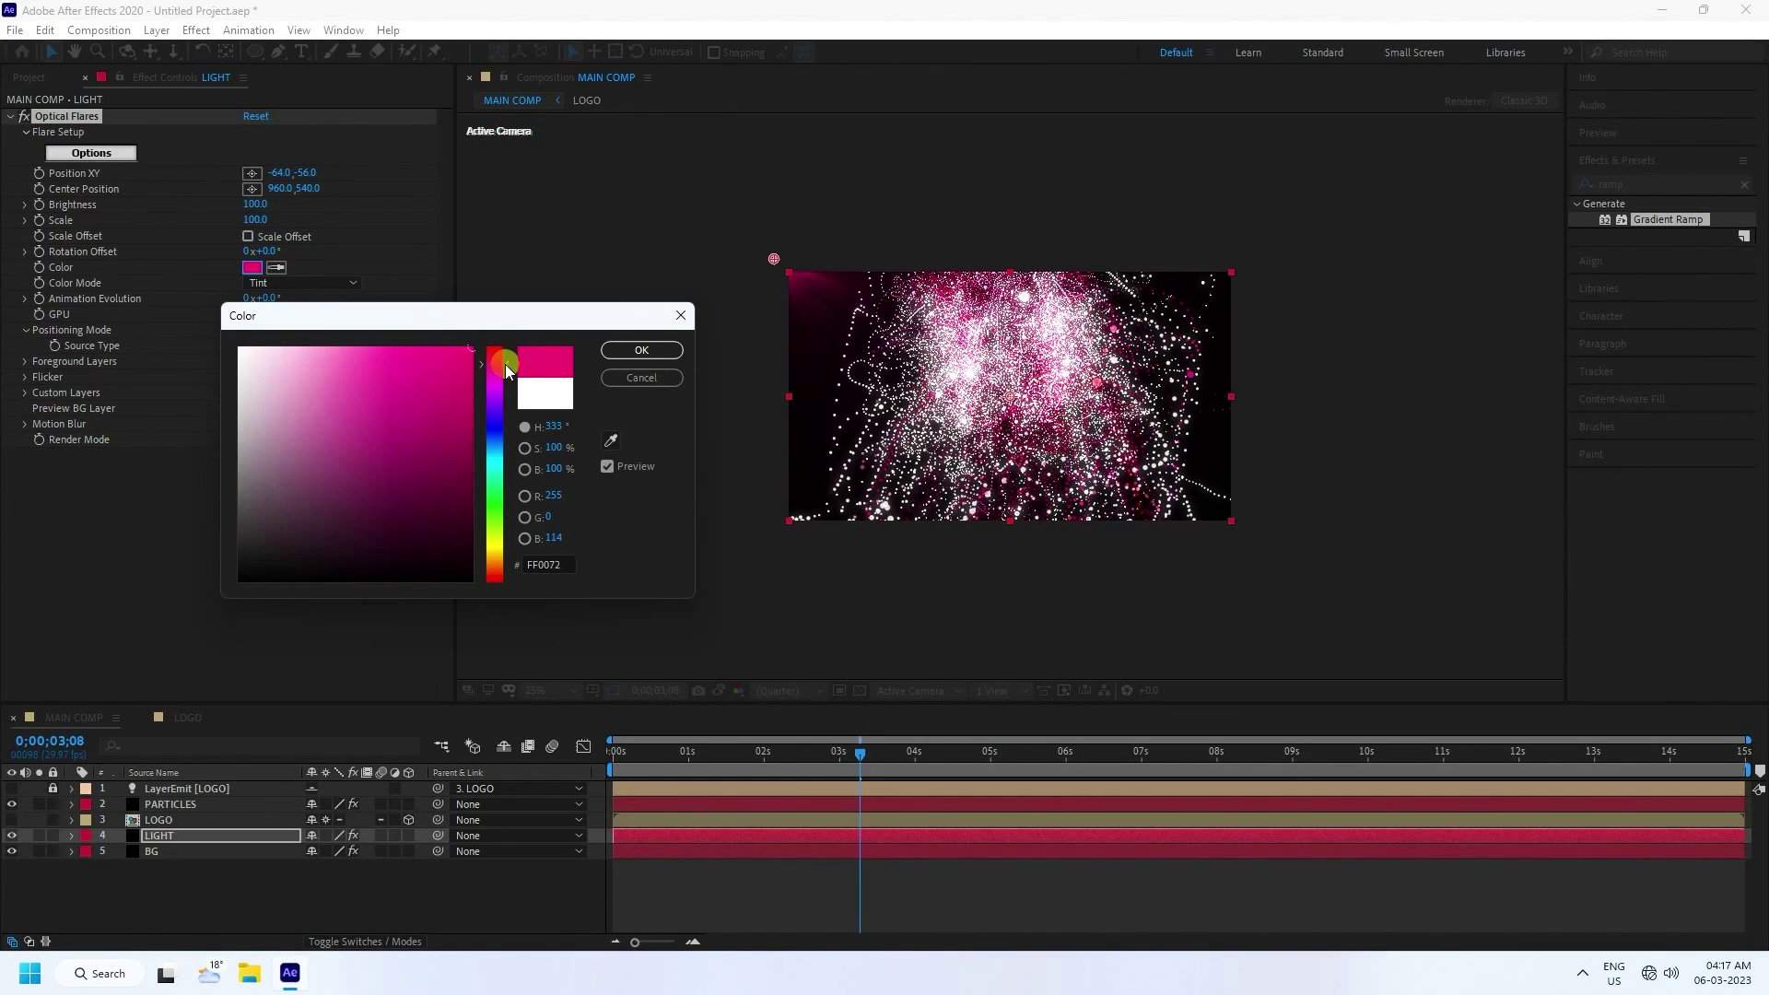
{"action": "left_click", "coordinate": [626, 351]}
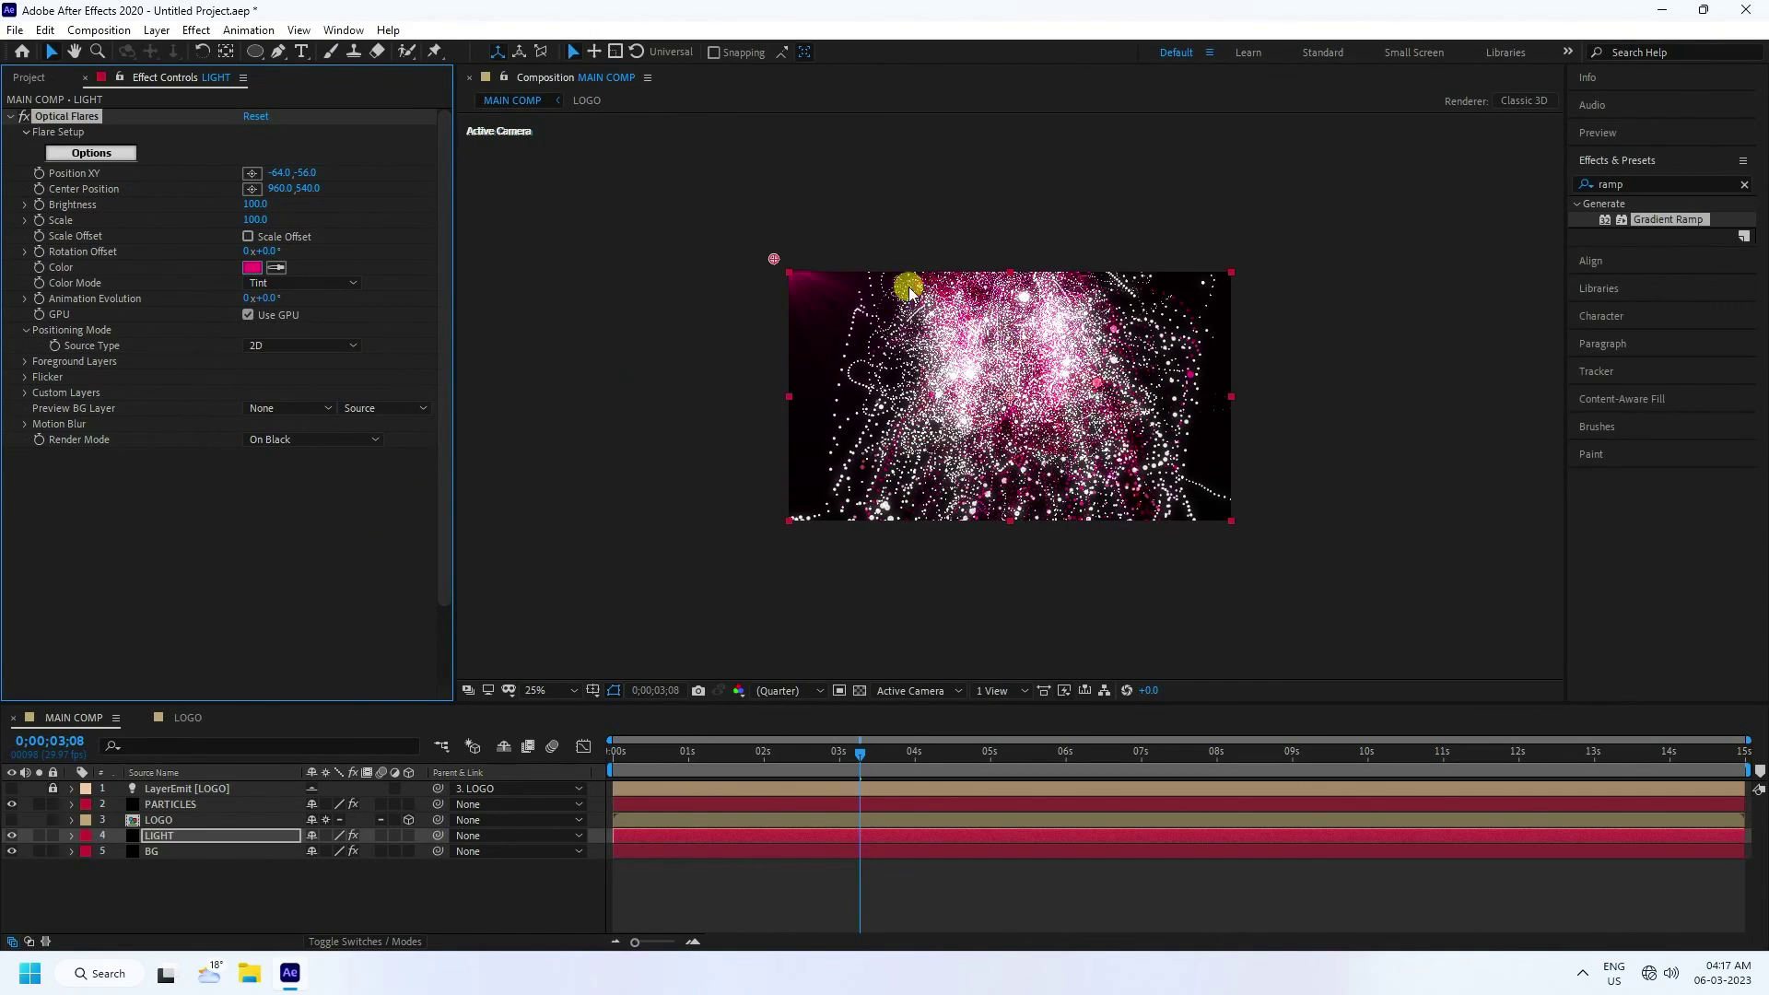
{"action": "key", "text": "period"}
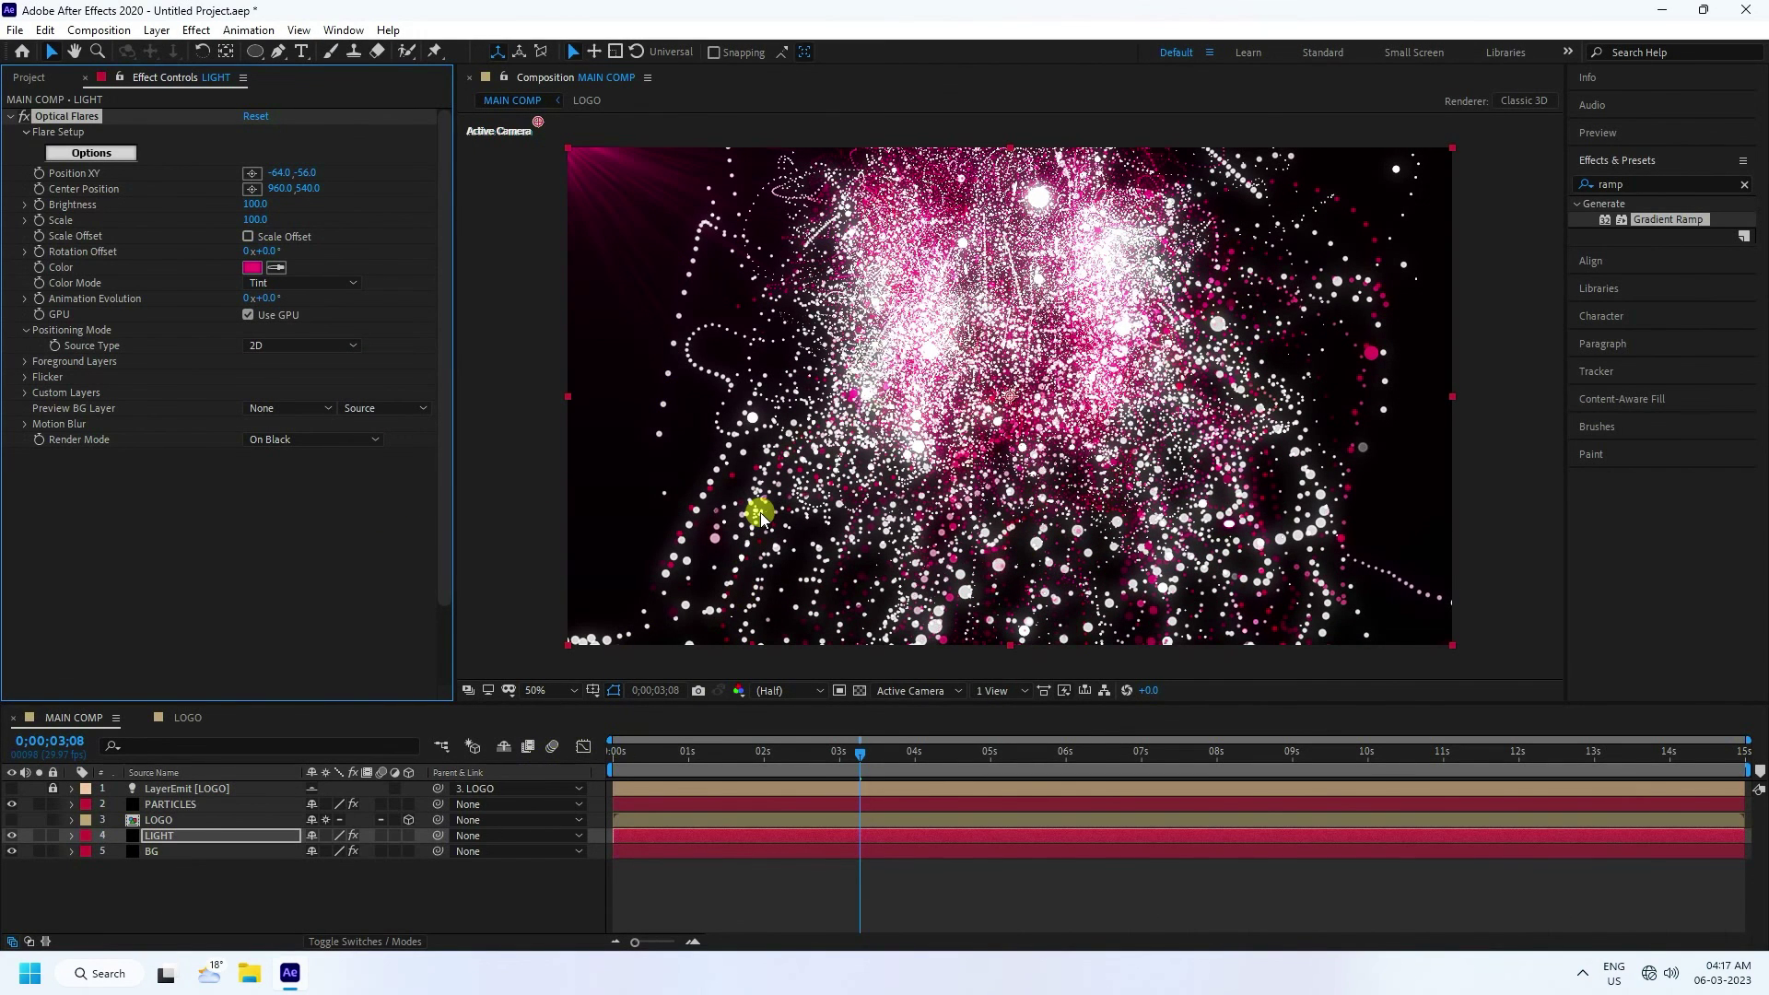
- Set the LIGHT layer's blending mode to Add
{"action": "left_click", "coordinate": [322, 939]}
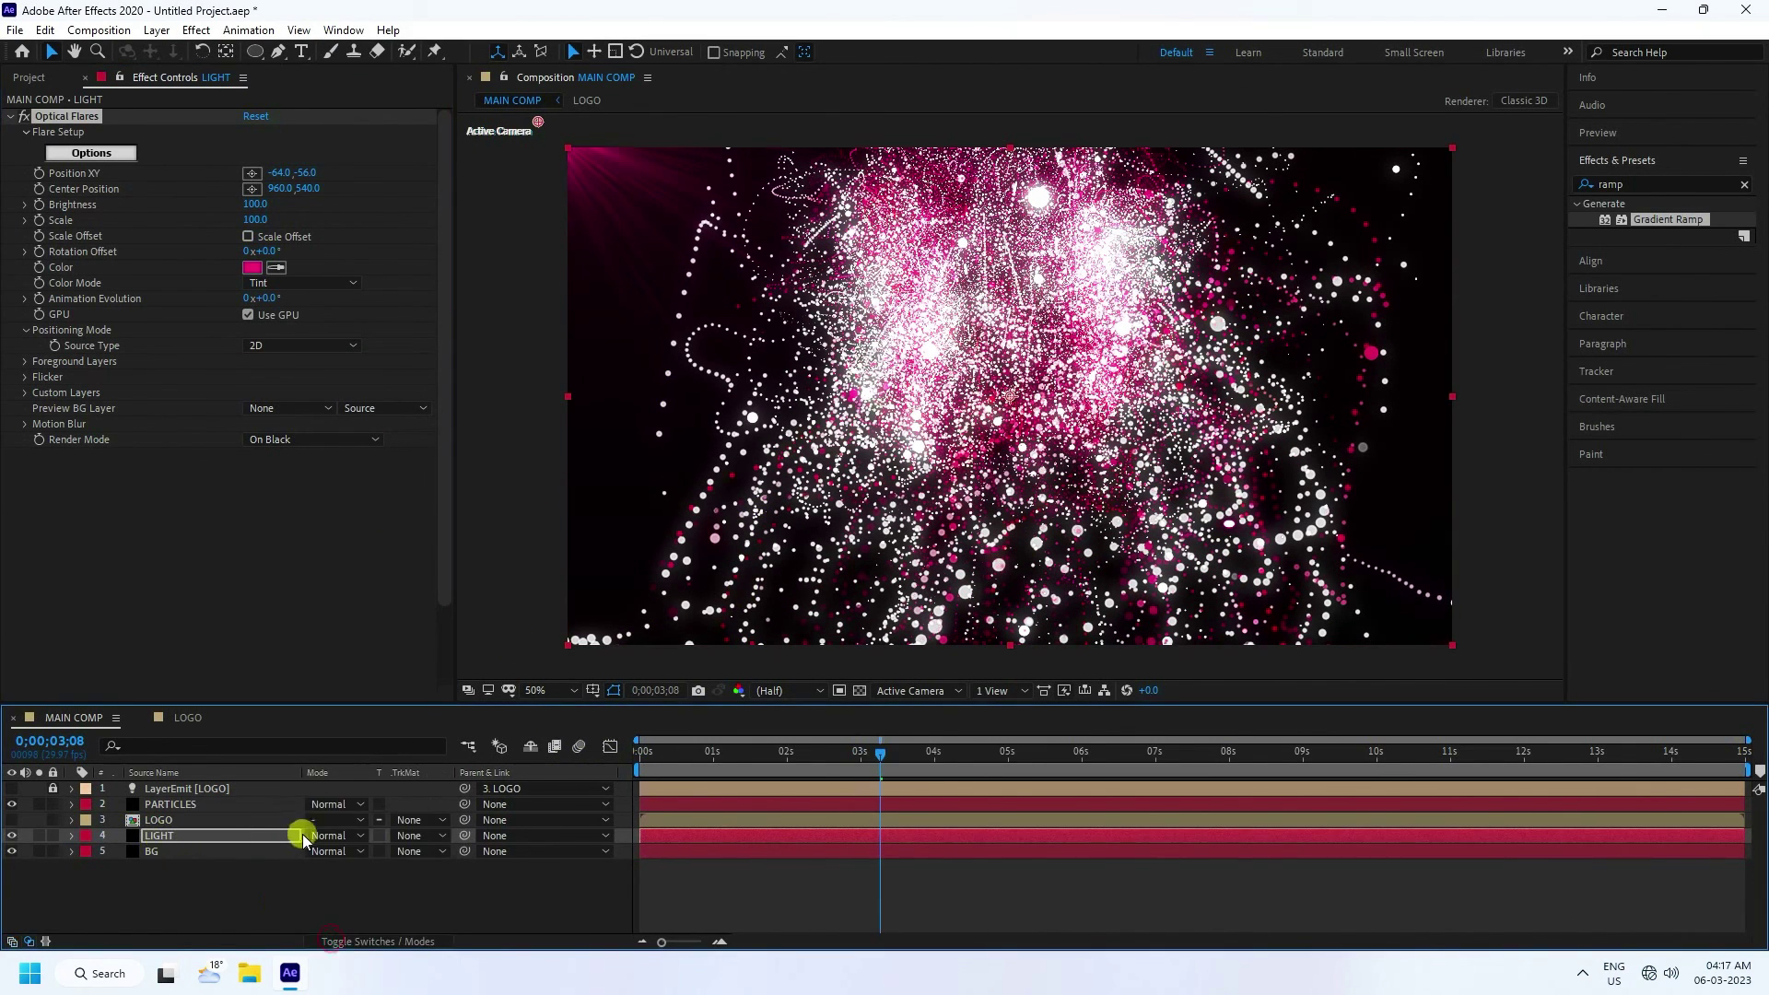
{"action": "left_click", "coordinate": [323, 836]}
{"action": "left_click", "coordinate": [396, 222]}
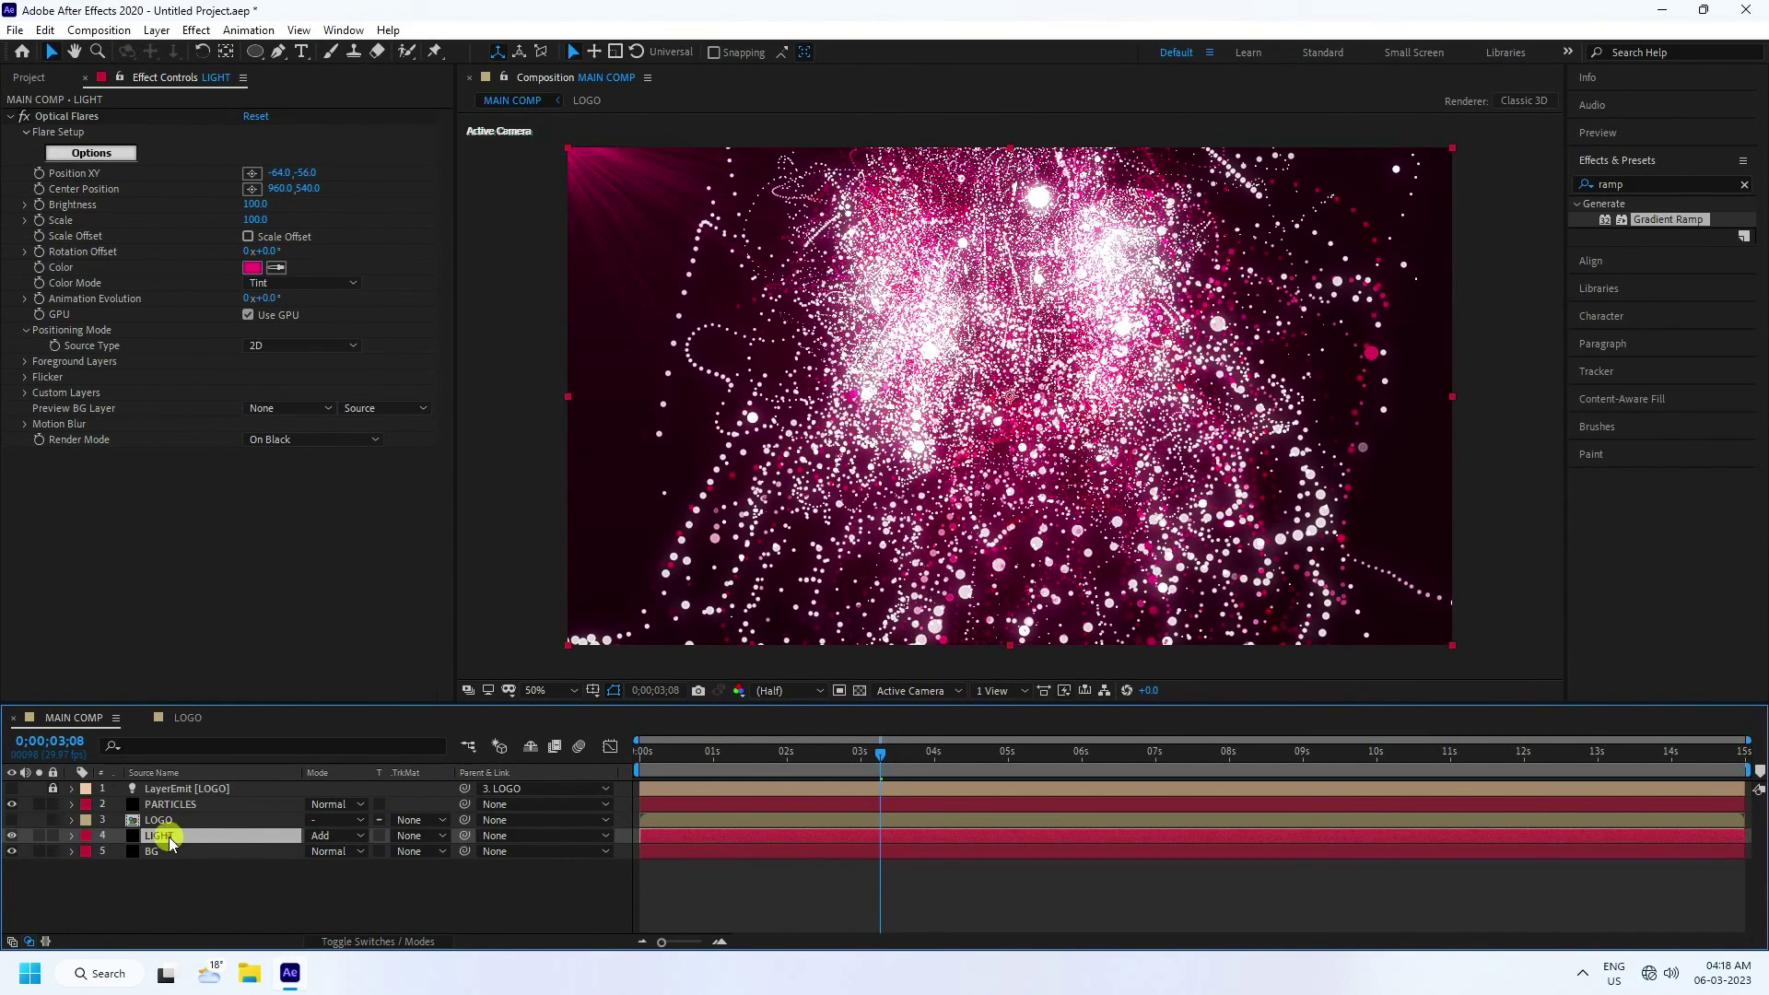
- Duplicate the LIGHT layer and move the copy's flare off the upper-right corner to Position XY 2028, -48
{"action": "key", "text": "ctrl+d"}
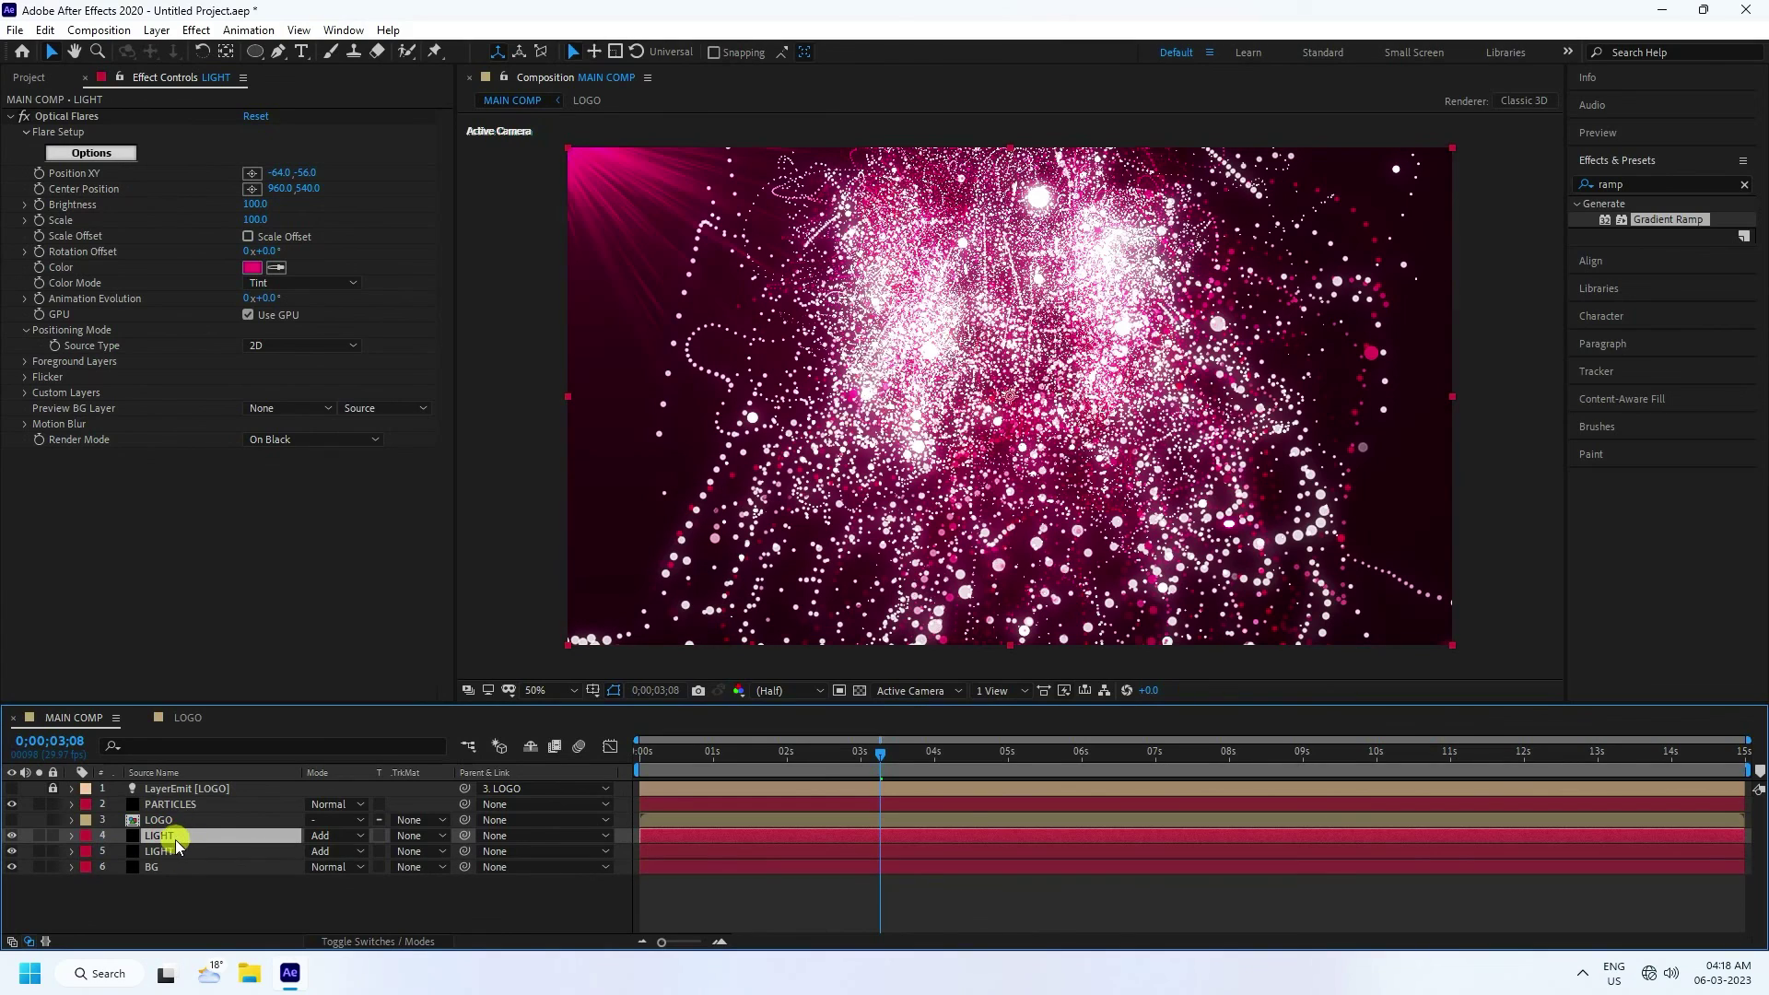
{"action": "left_click", "coordinate": [64, 120]}
{"action": "left_click_drag", "start_coordinate": [776, 261], "coordinate": [1253, 262]}
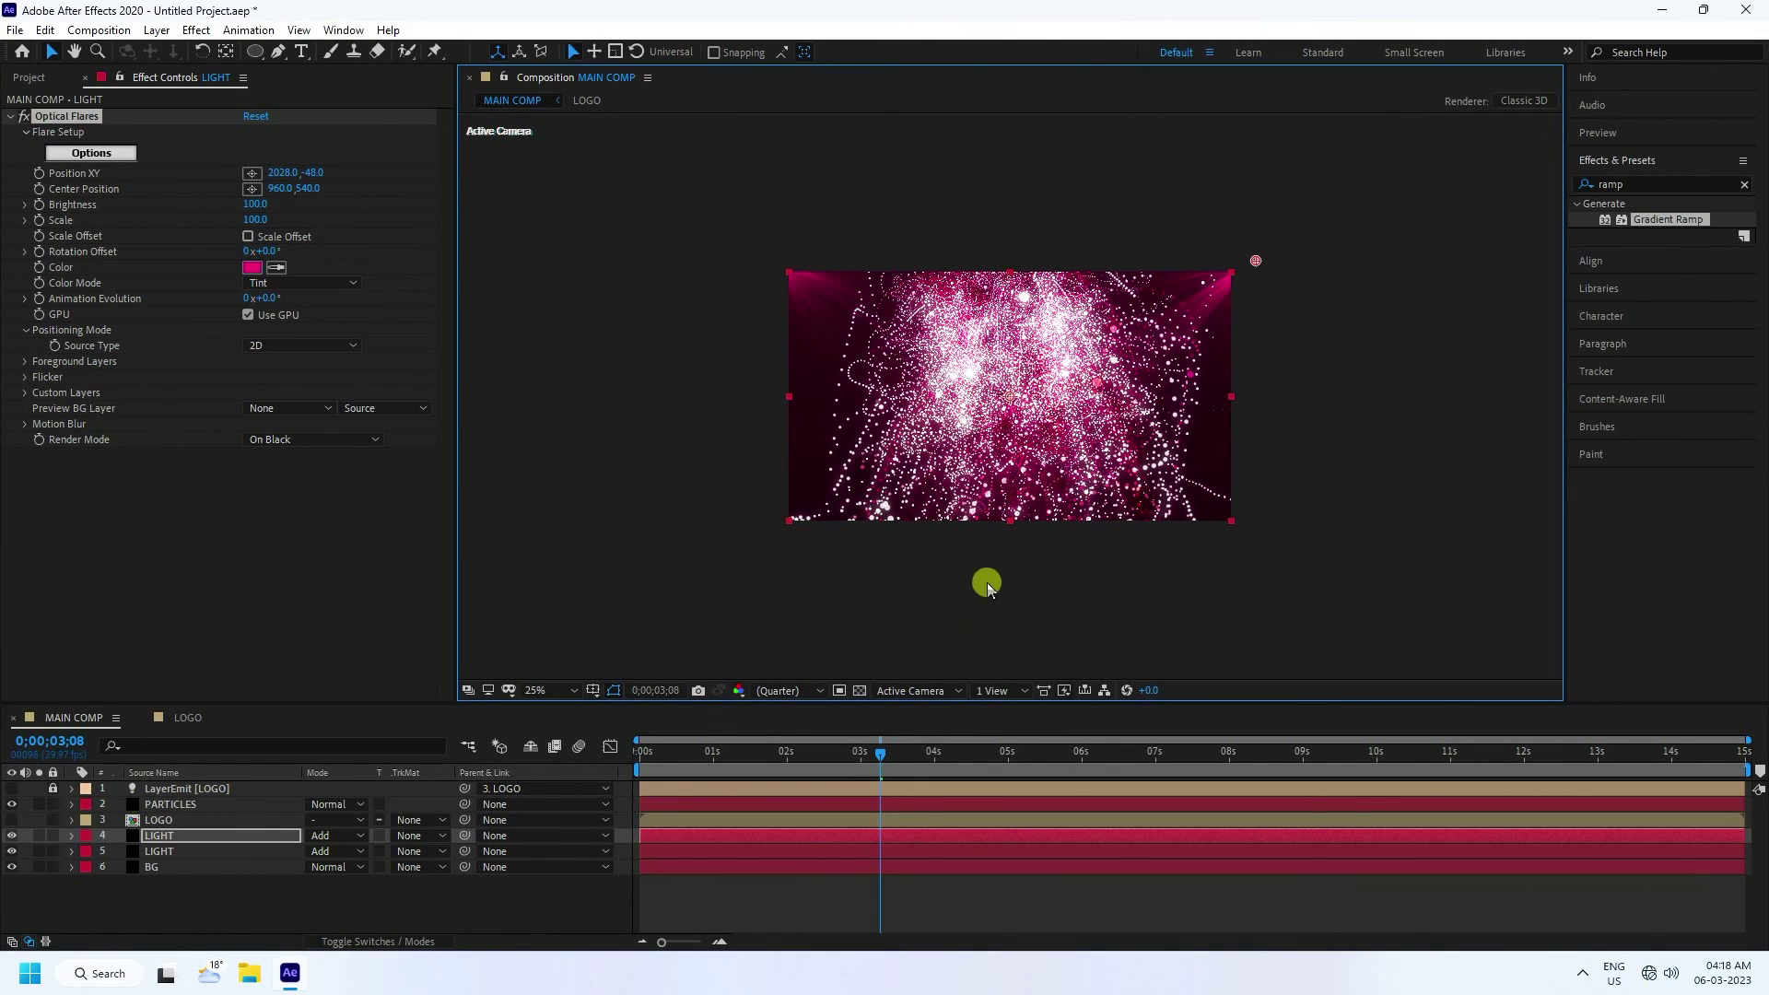
{"action": "left_click", "coordinate": [572, 690]}
{"action": "left_click", "coordinate": [594, 391]}
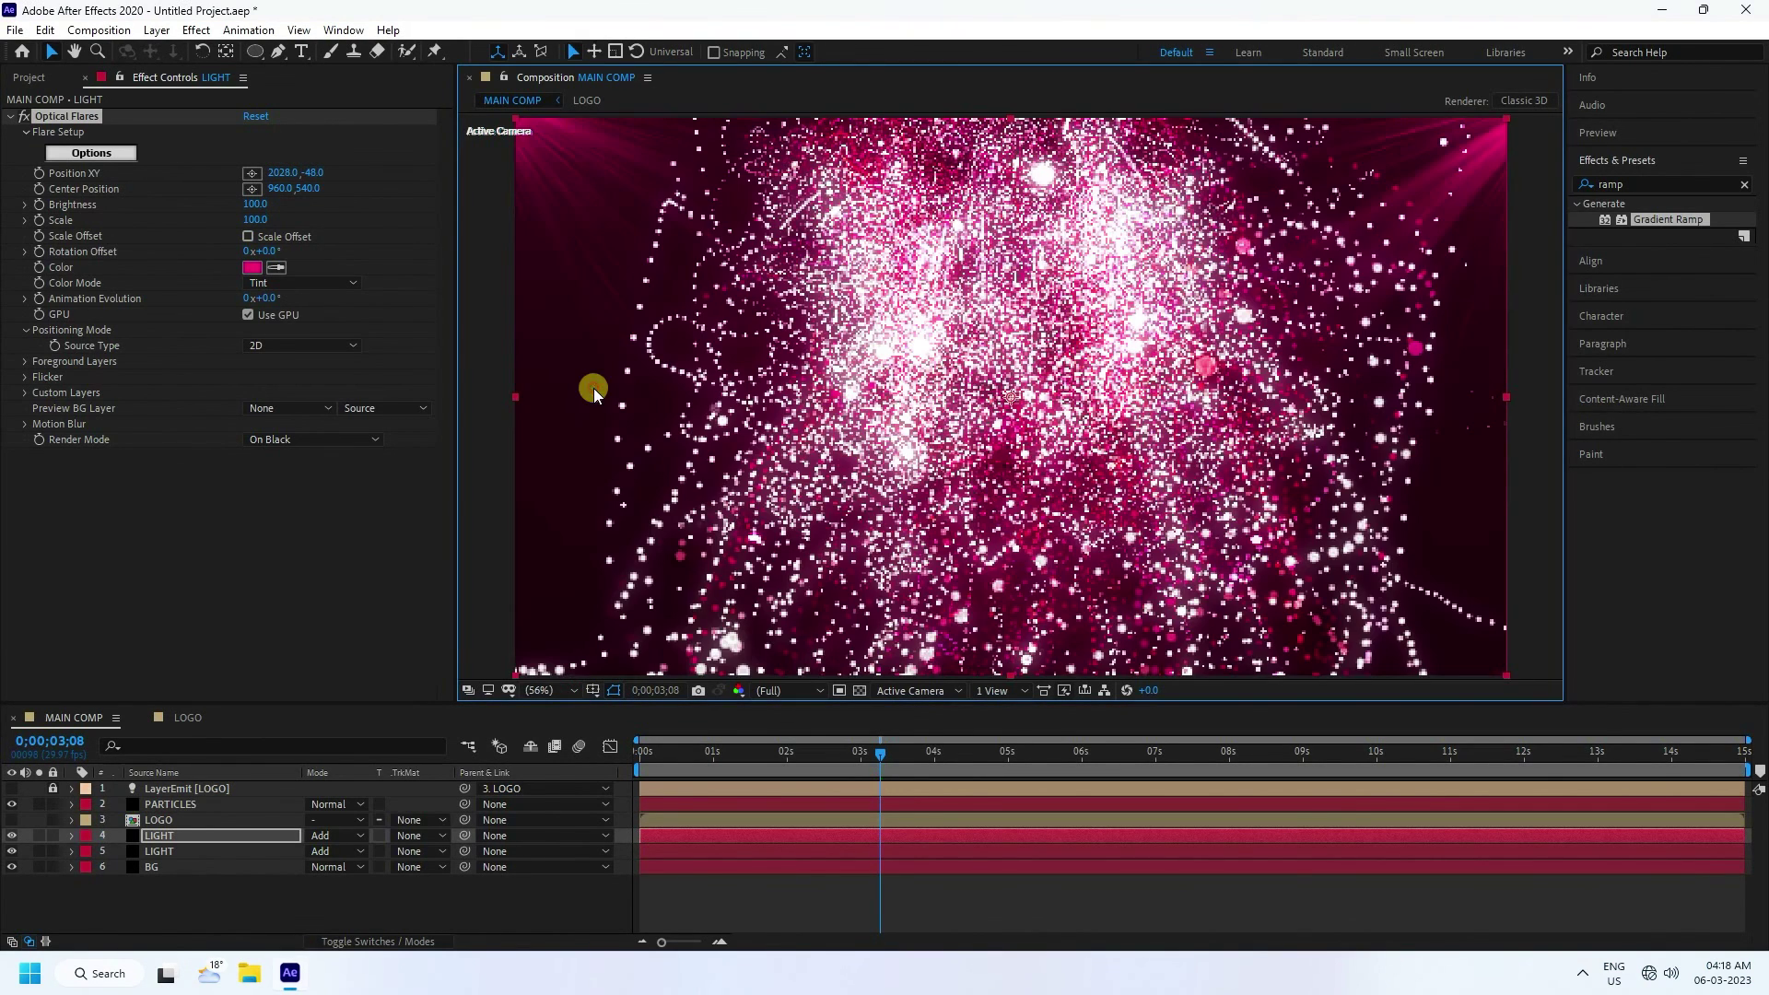
{"action": "left_click", "coordinate": [885, 755]}
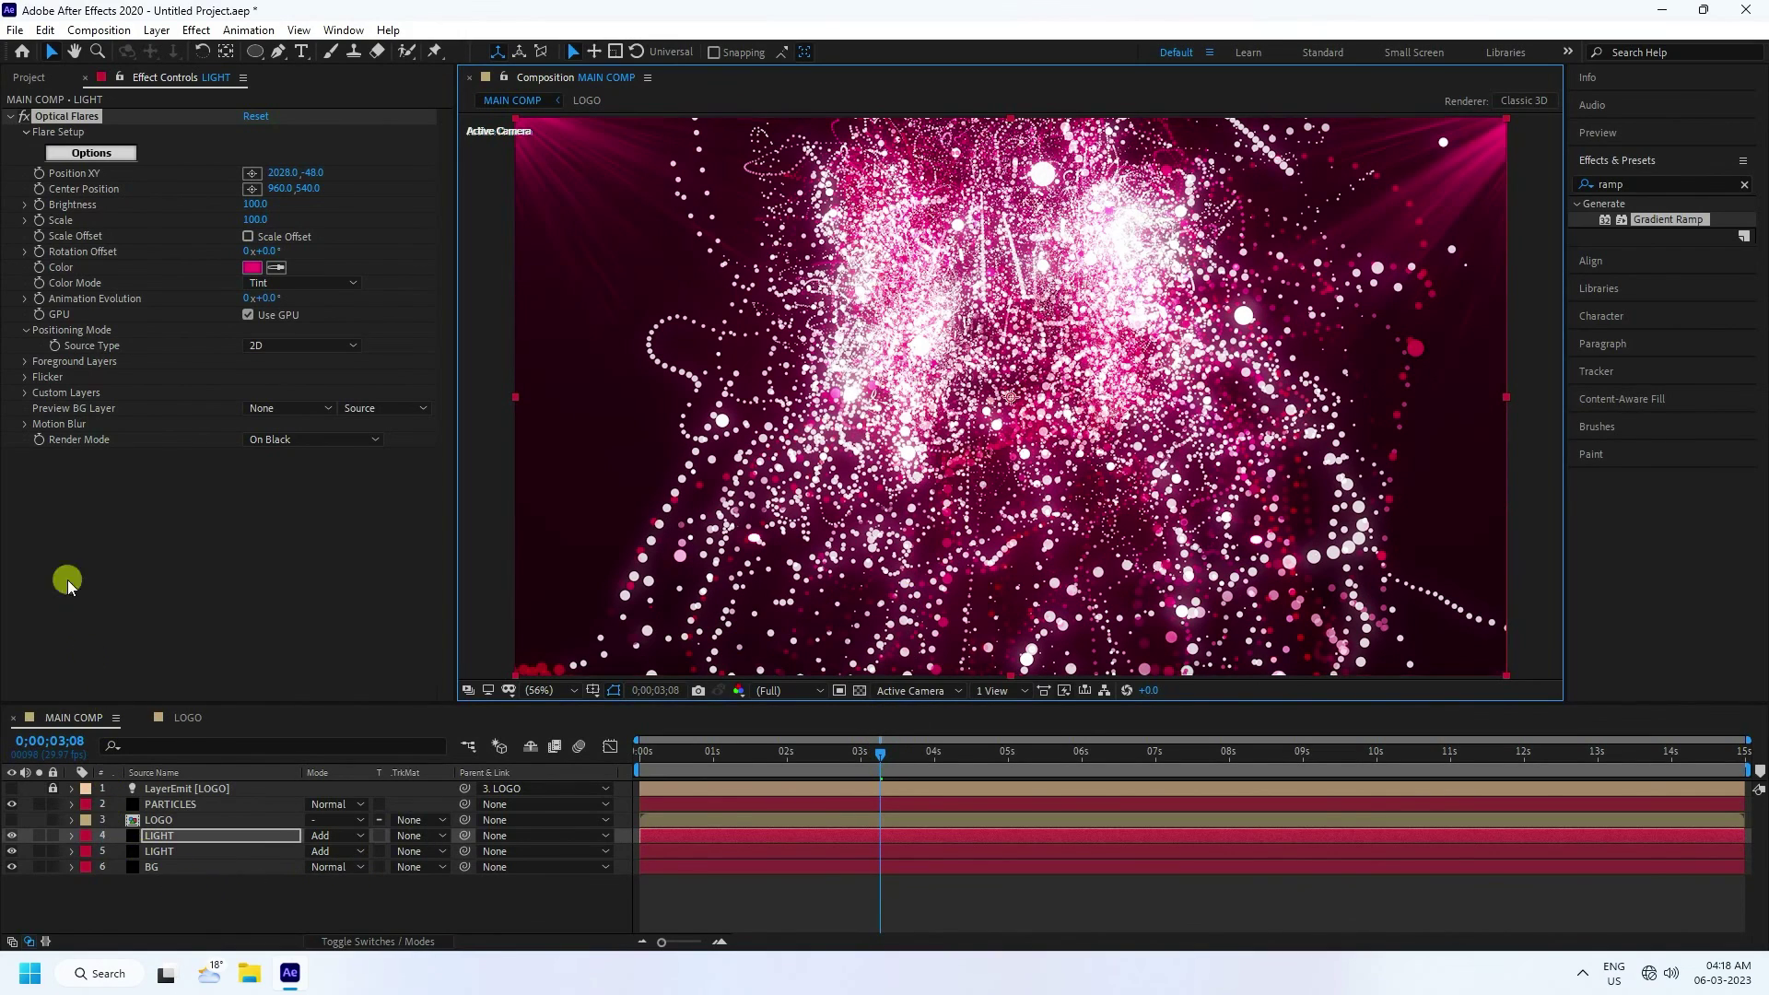
- Duplicate the LOGO composition in the project and open the copy, LOGO 2
{"action": "left_click", "coordinate": [28, 78]}
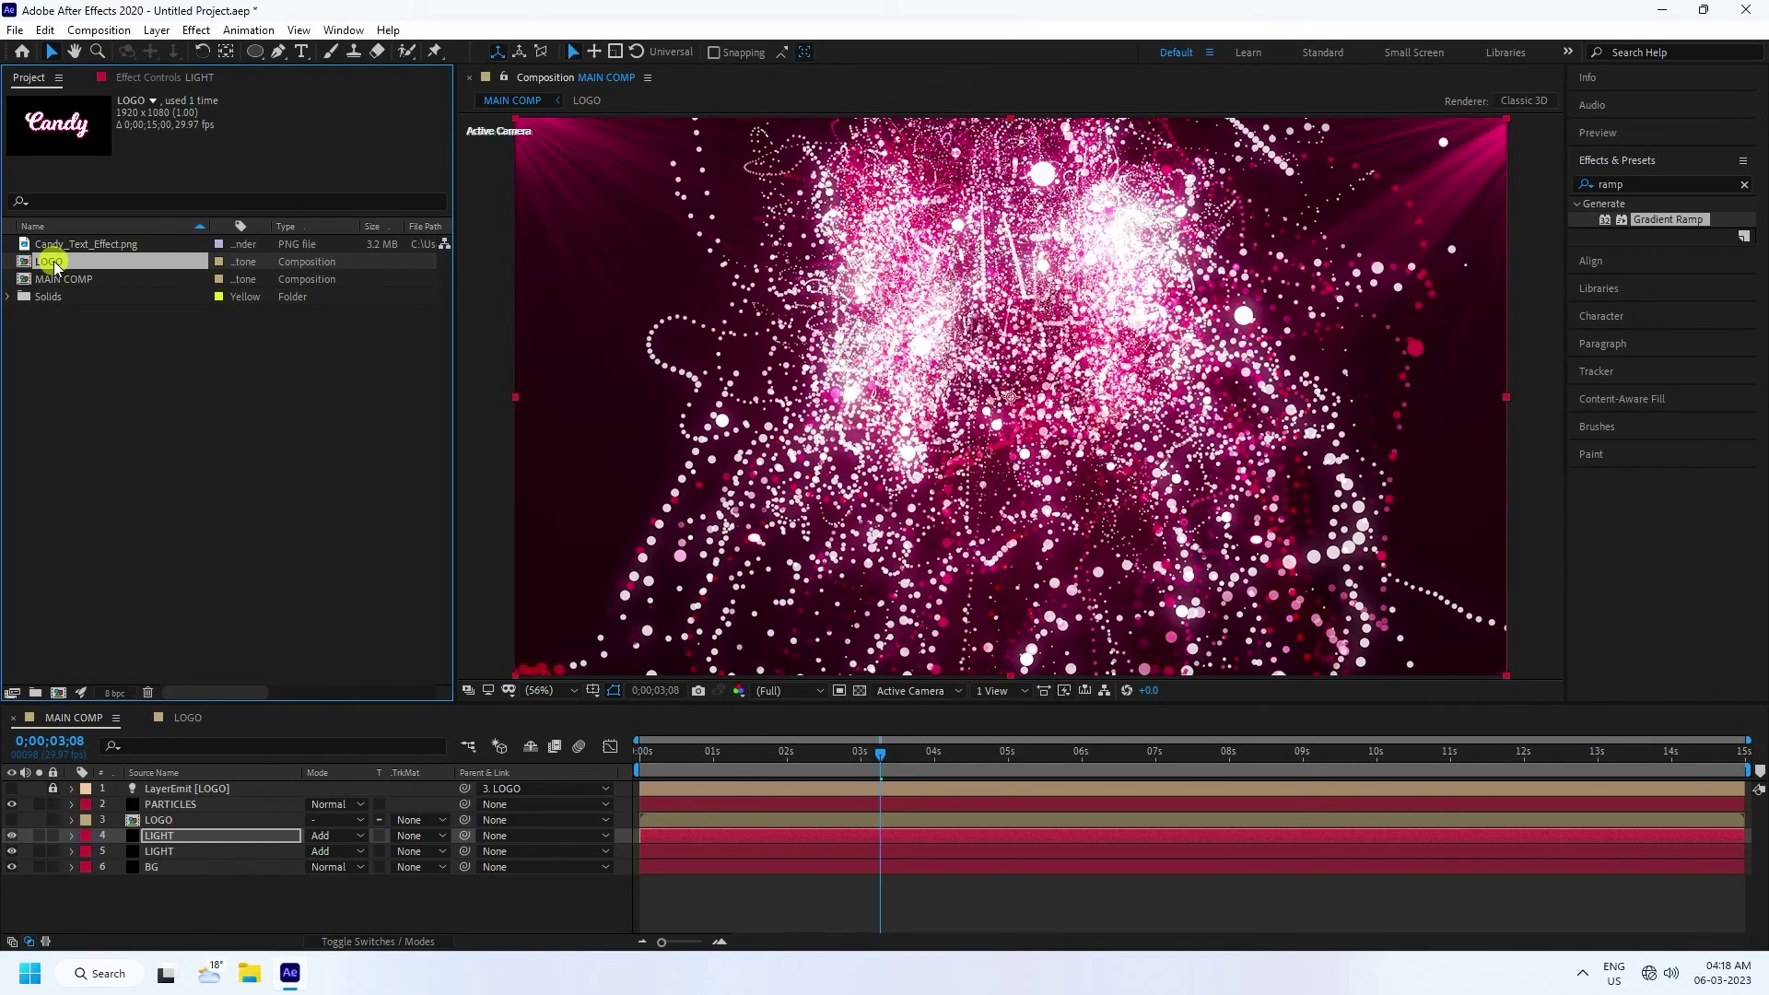
{"action": "key", "text": "ctrl+d"}
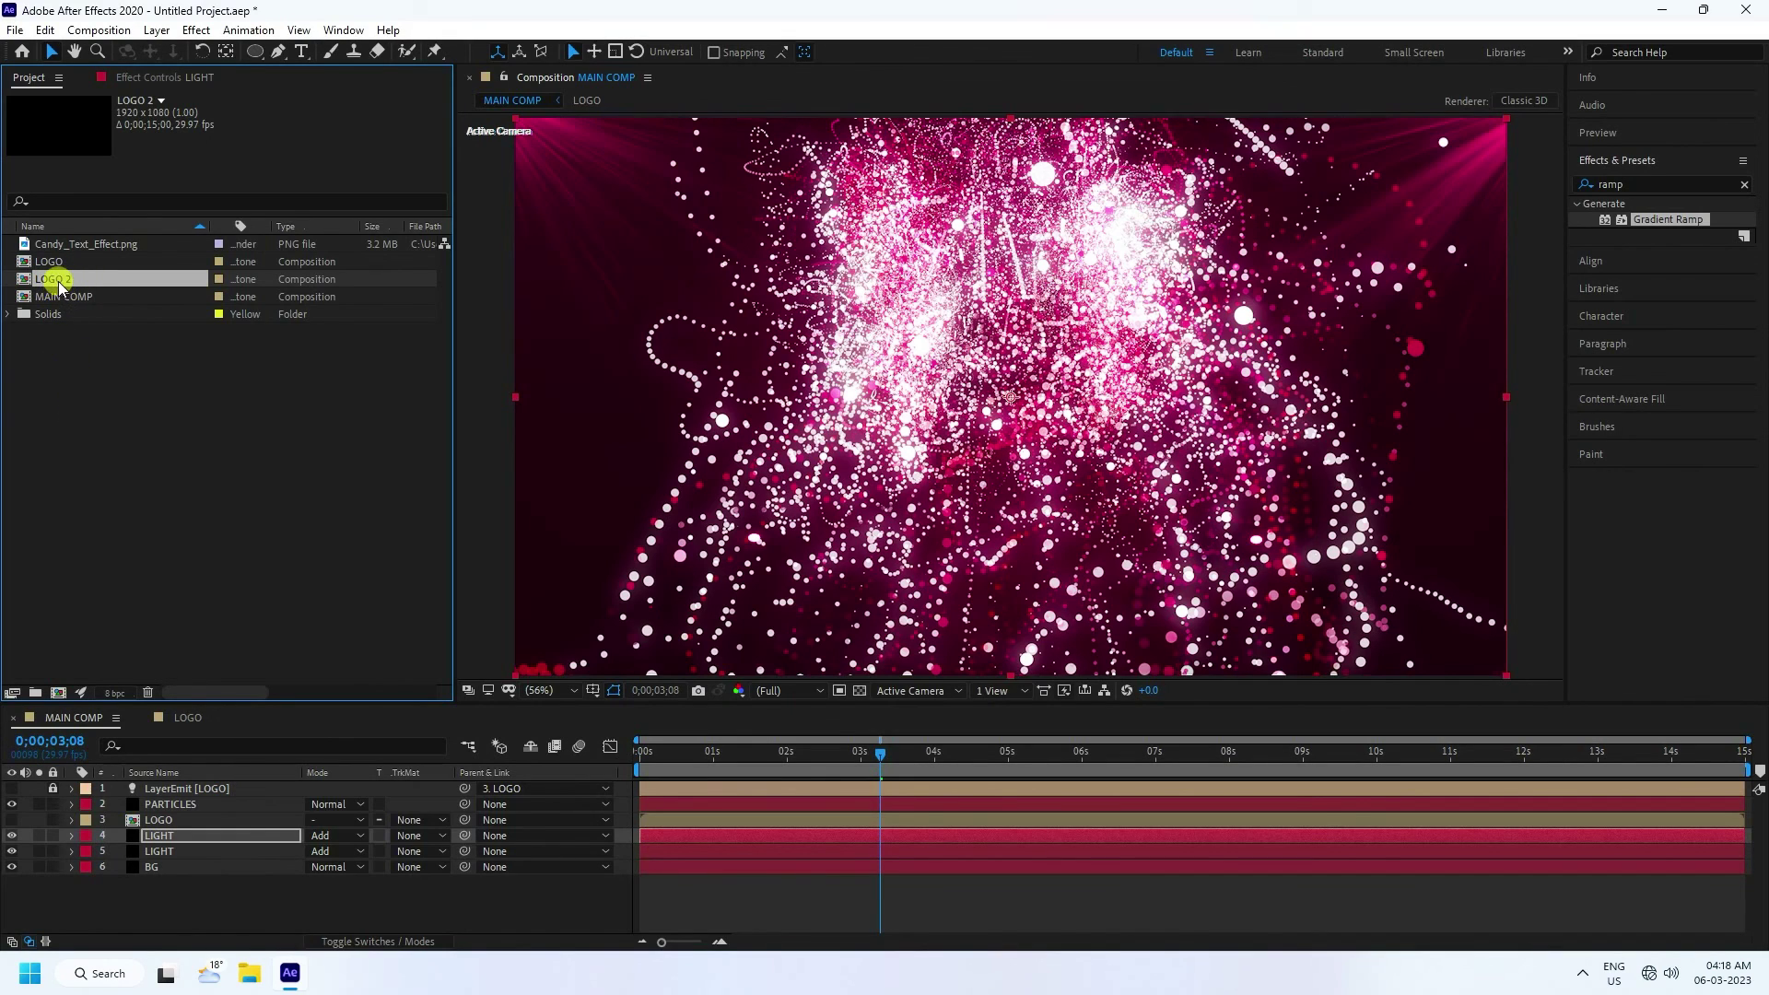
{"action": "double_click", "coordinate": [57, 281]}
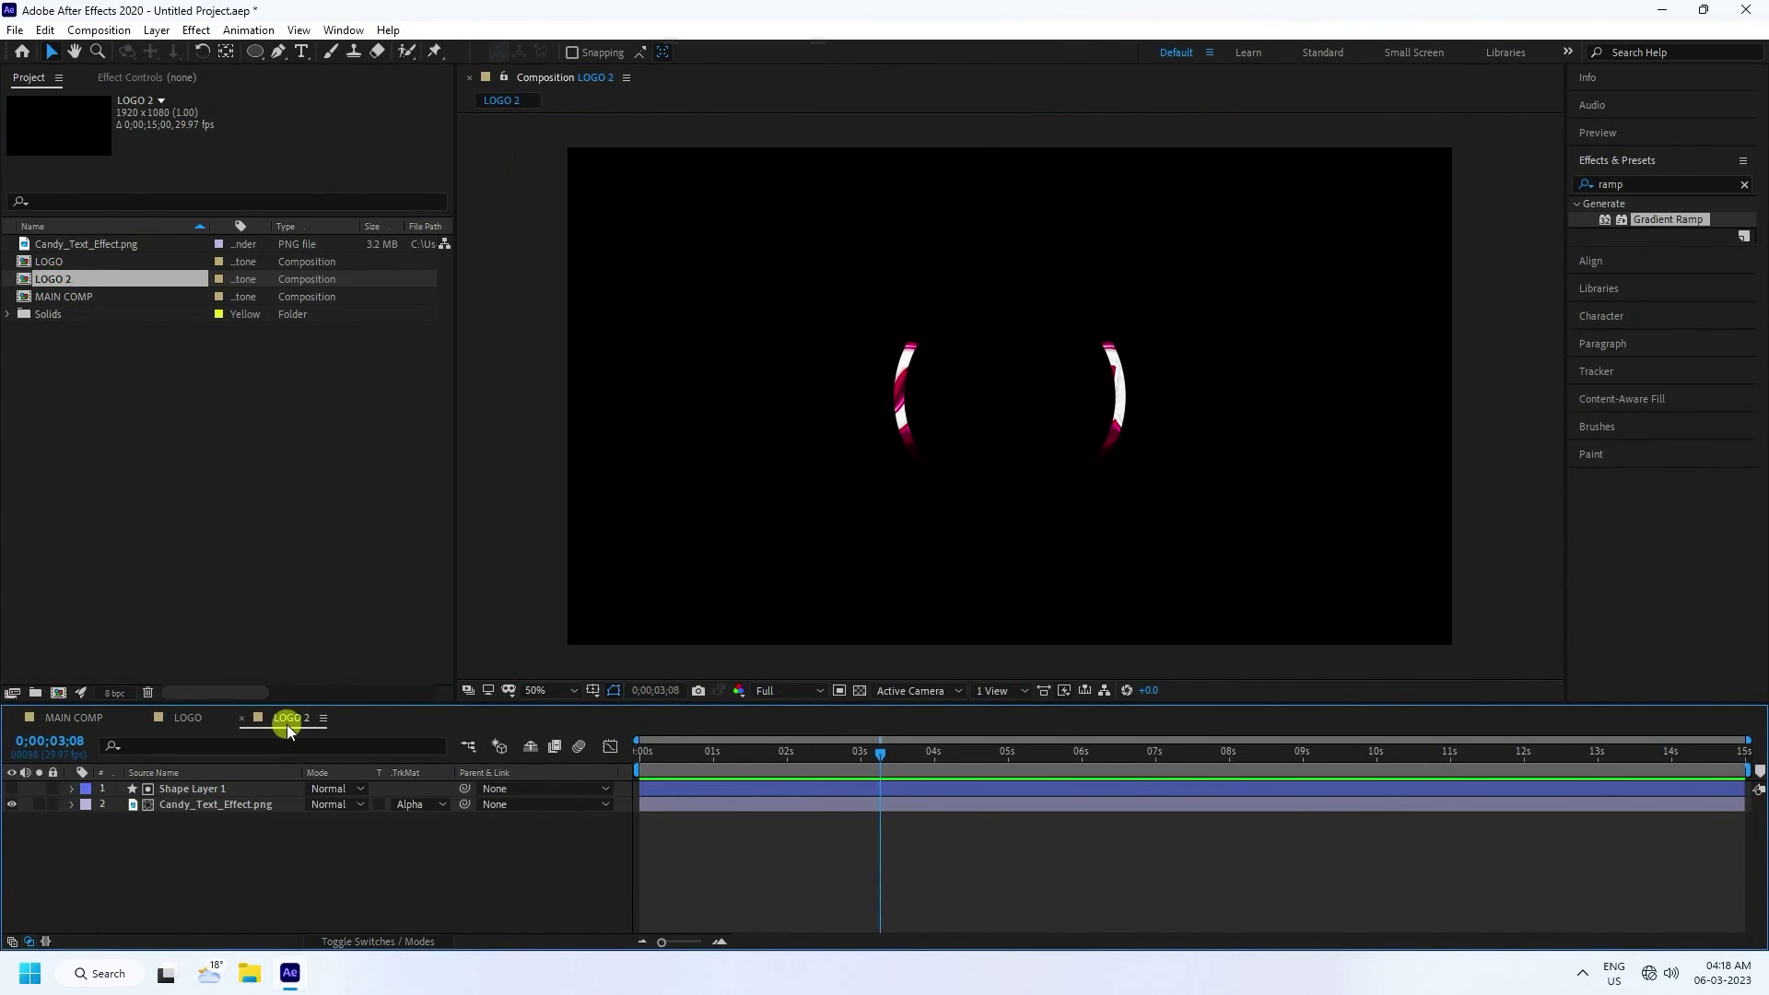
- Give Shape Layer 1 in LOGO 2 a solid color fill
{"action": "left_click", "coordinate": [192, 789]}
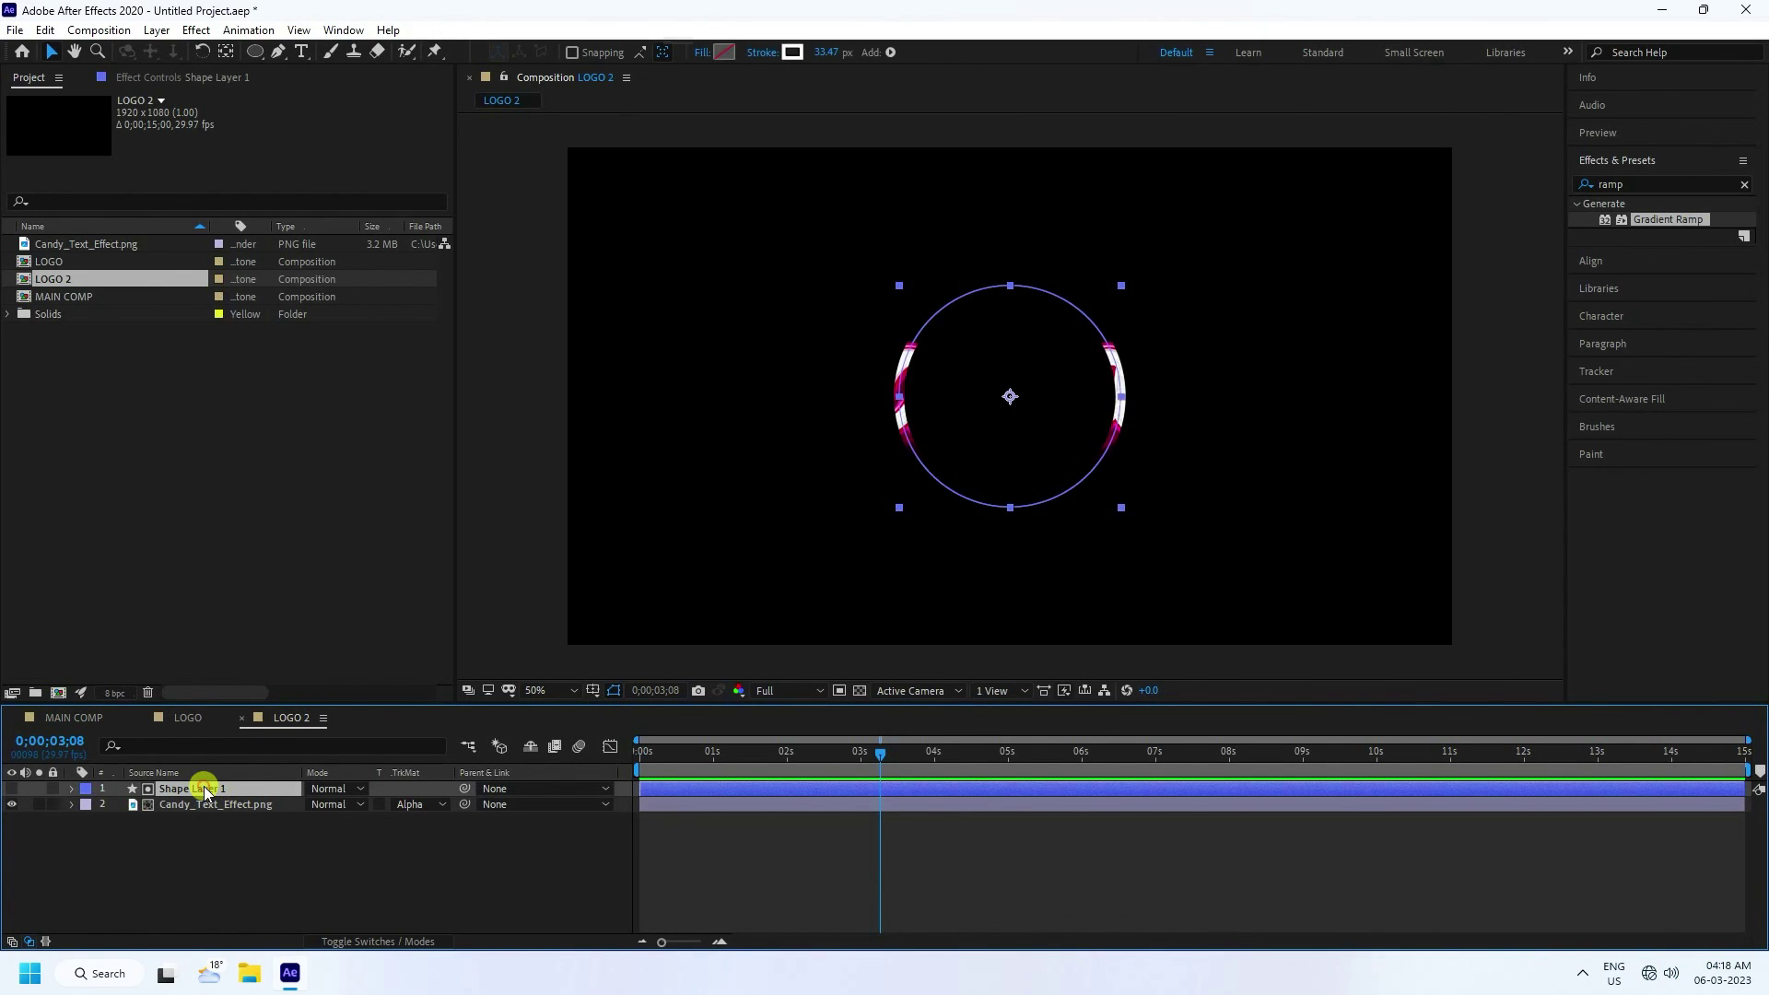
{"action": "left_click", "coordinate": [702, 53]}
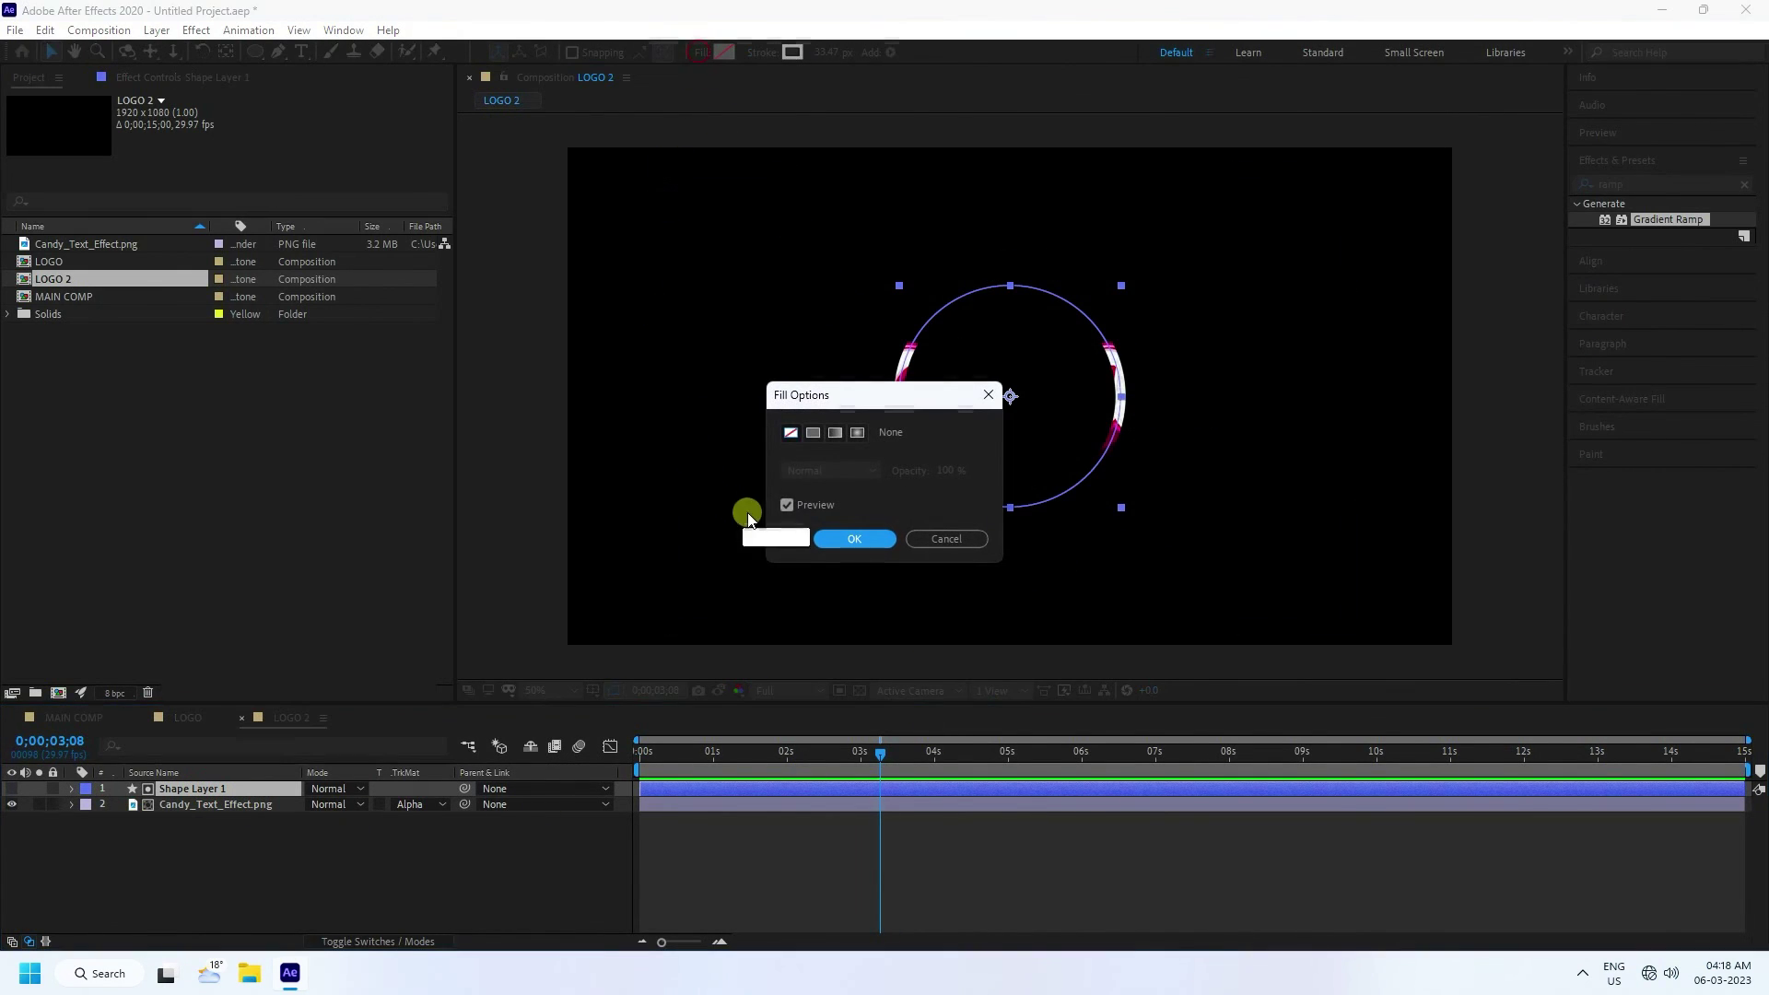
{"action": "left_click", "coordinate": [933, 541]}
{"action": "left_click", "coordinate": [702, 52]}
{"action": "left_click", "coordinate": [790, 435]}
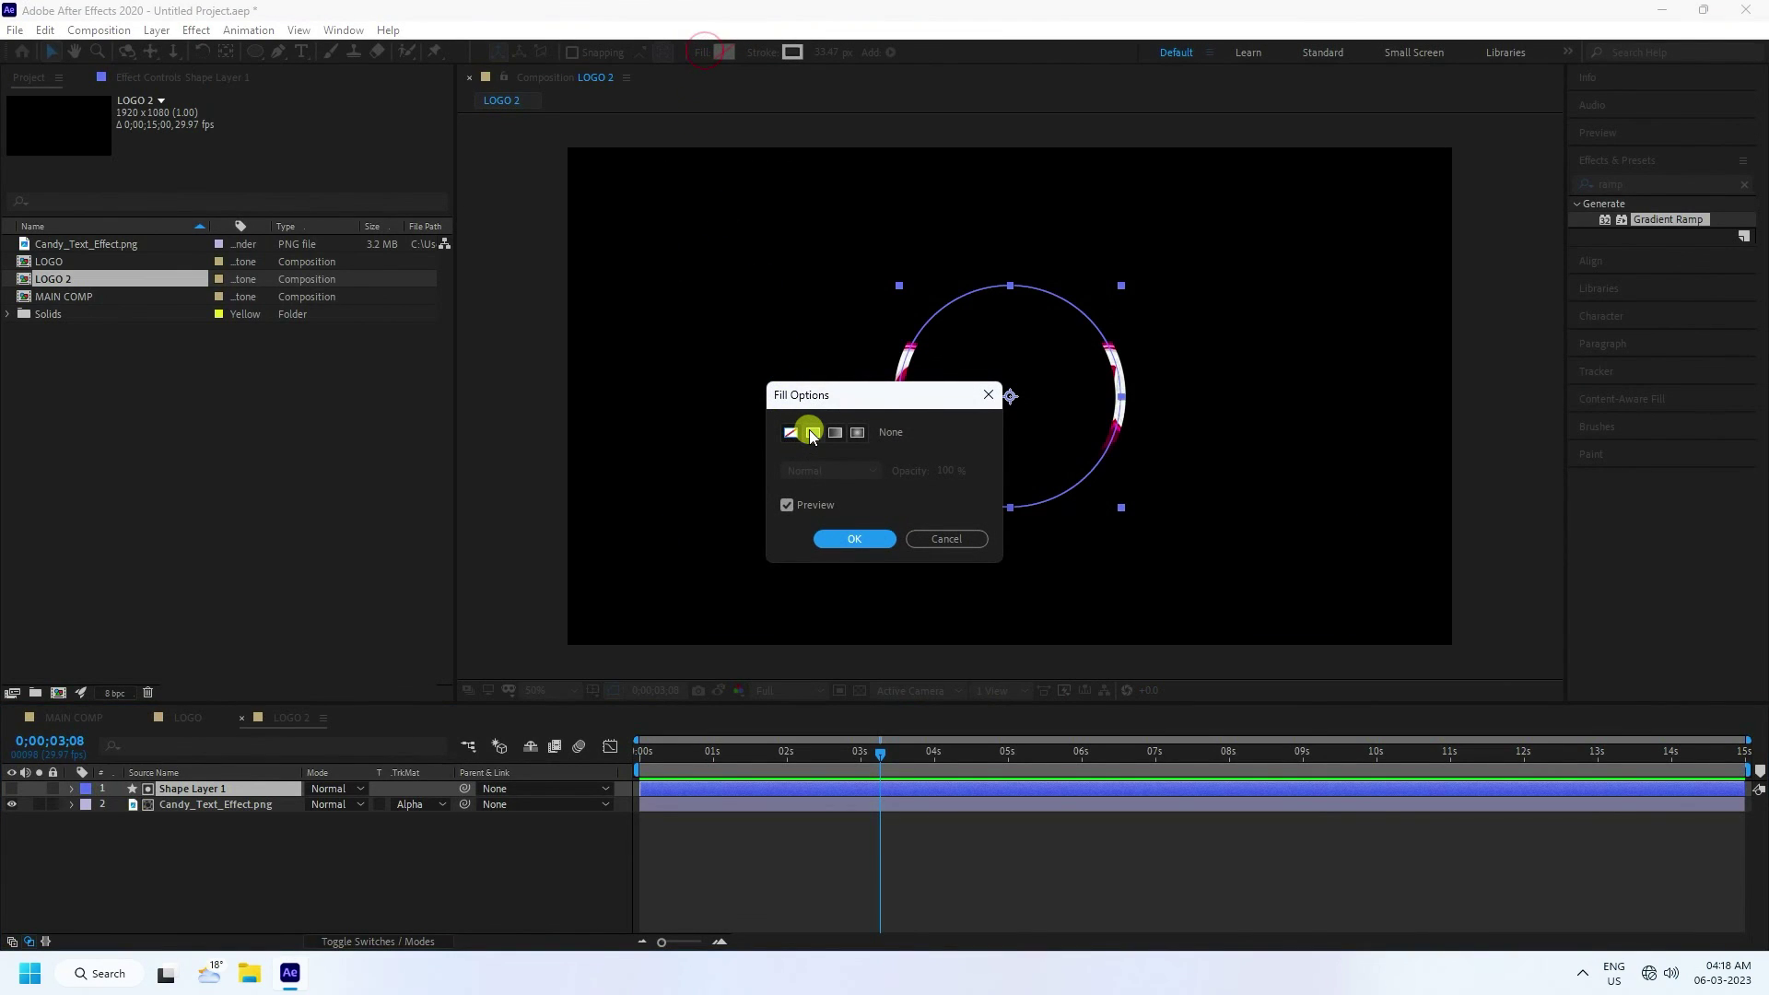
{"action": "left_click", "coordinate": [811, 433]}
{"action": "left_click", "coordinate": [843, 539]}
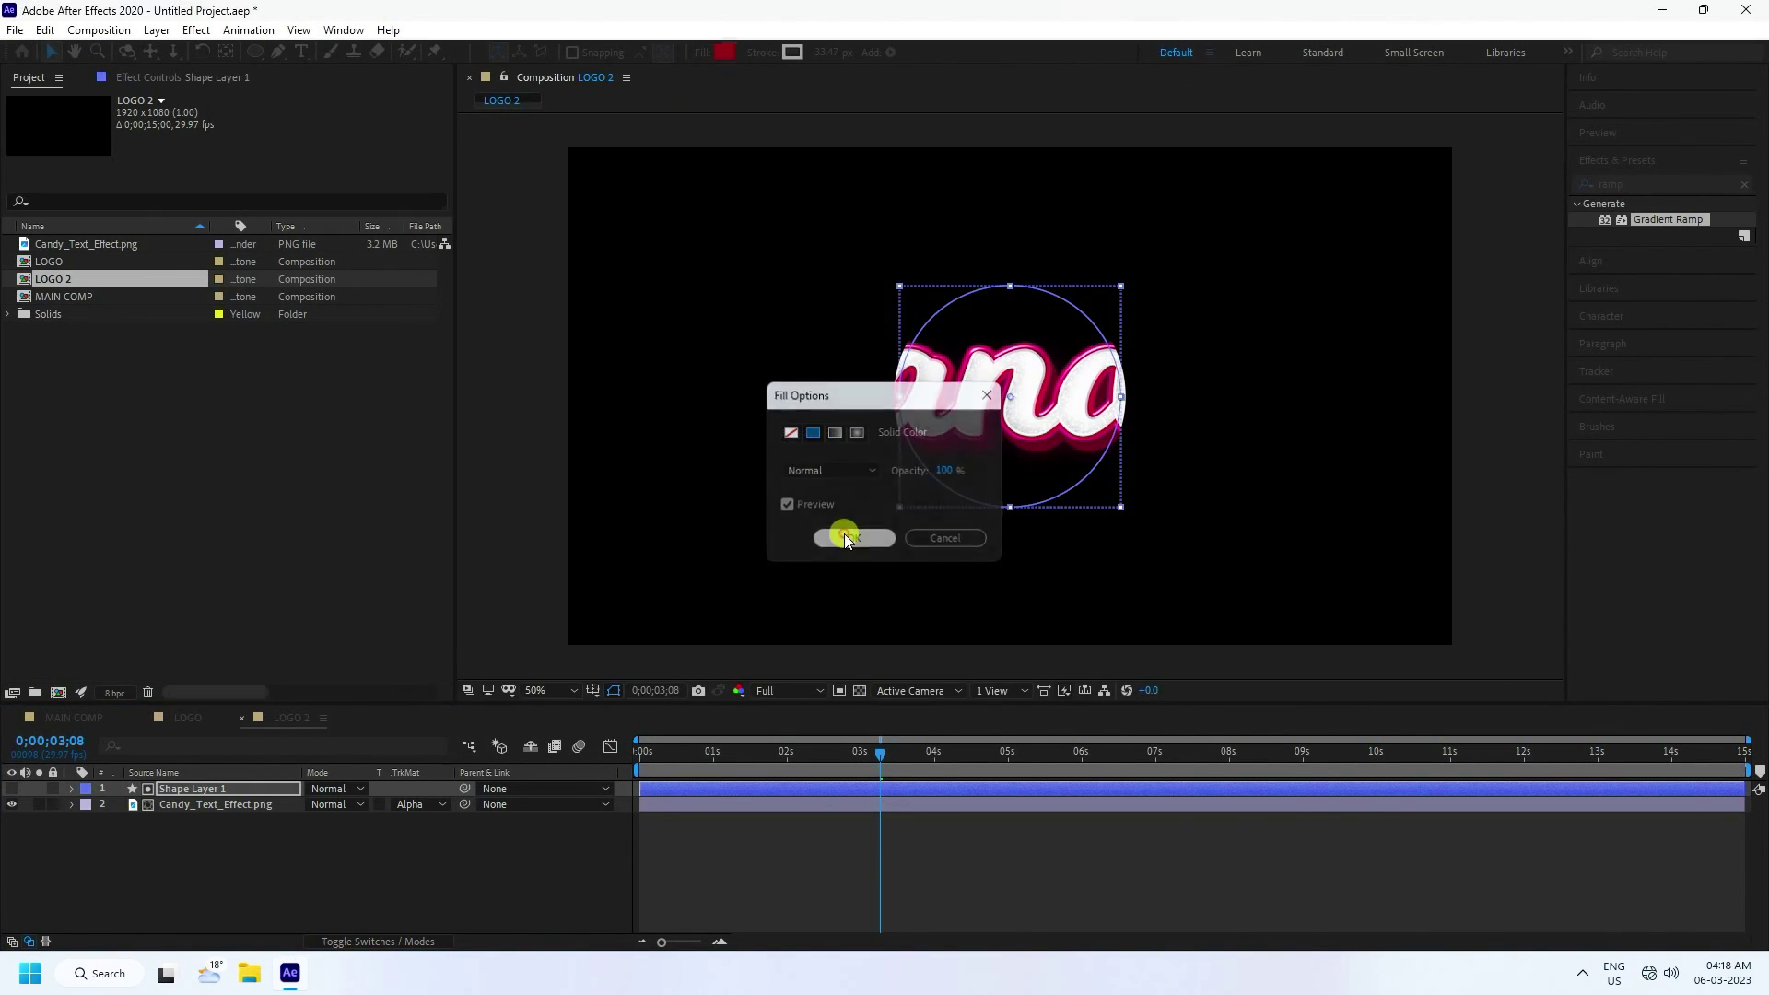
- Remove the stroke from Shape Layer 1 by setting its stroke type to None
{"action": "left_click", "coordinate": [764, 54]}
{"action": "left_click", "coordinate": [791, 433]}
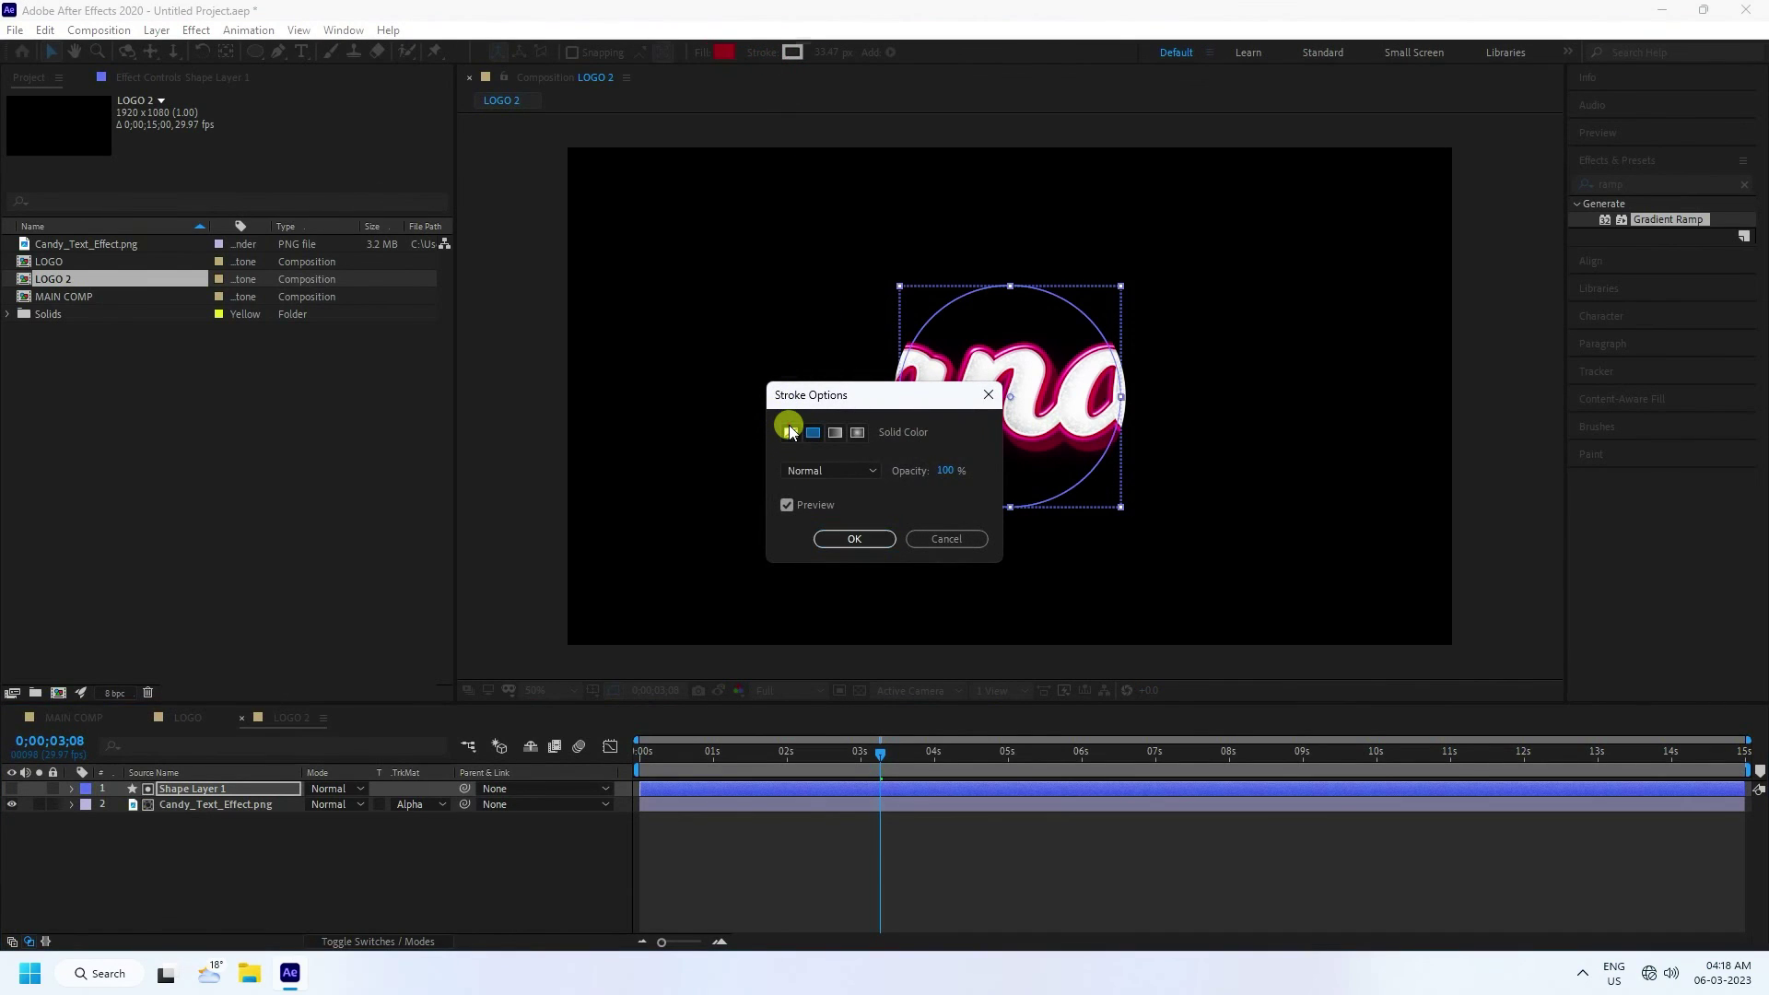
{"action": "left_click", "coordinate": [835, 541]}
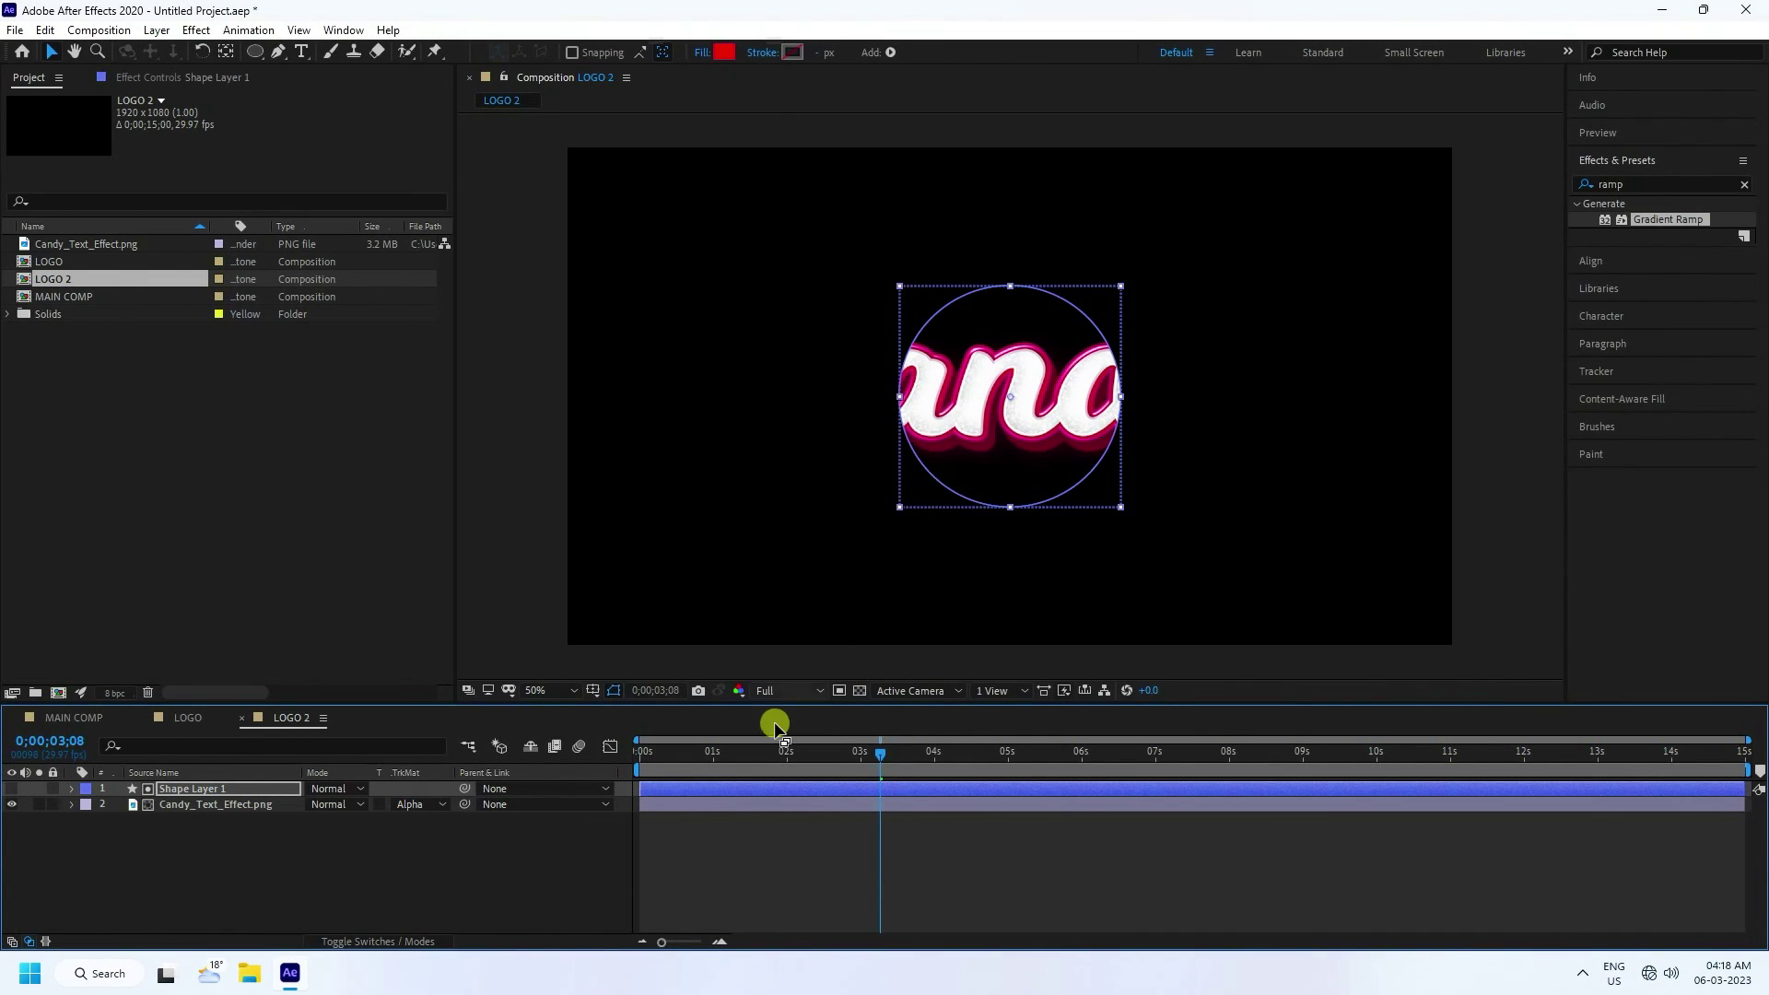
- Apply Gaussian Blur to Shape Layer 1 with Blurriness set to 50
{"action": "left_click", "coordinate": [1650, 184]}
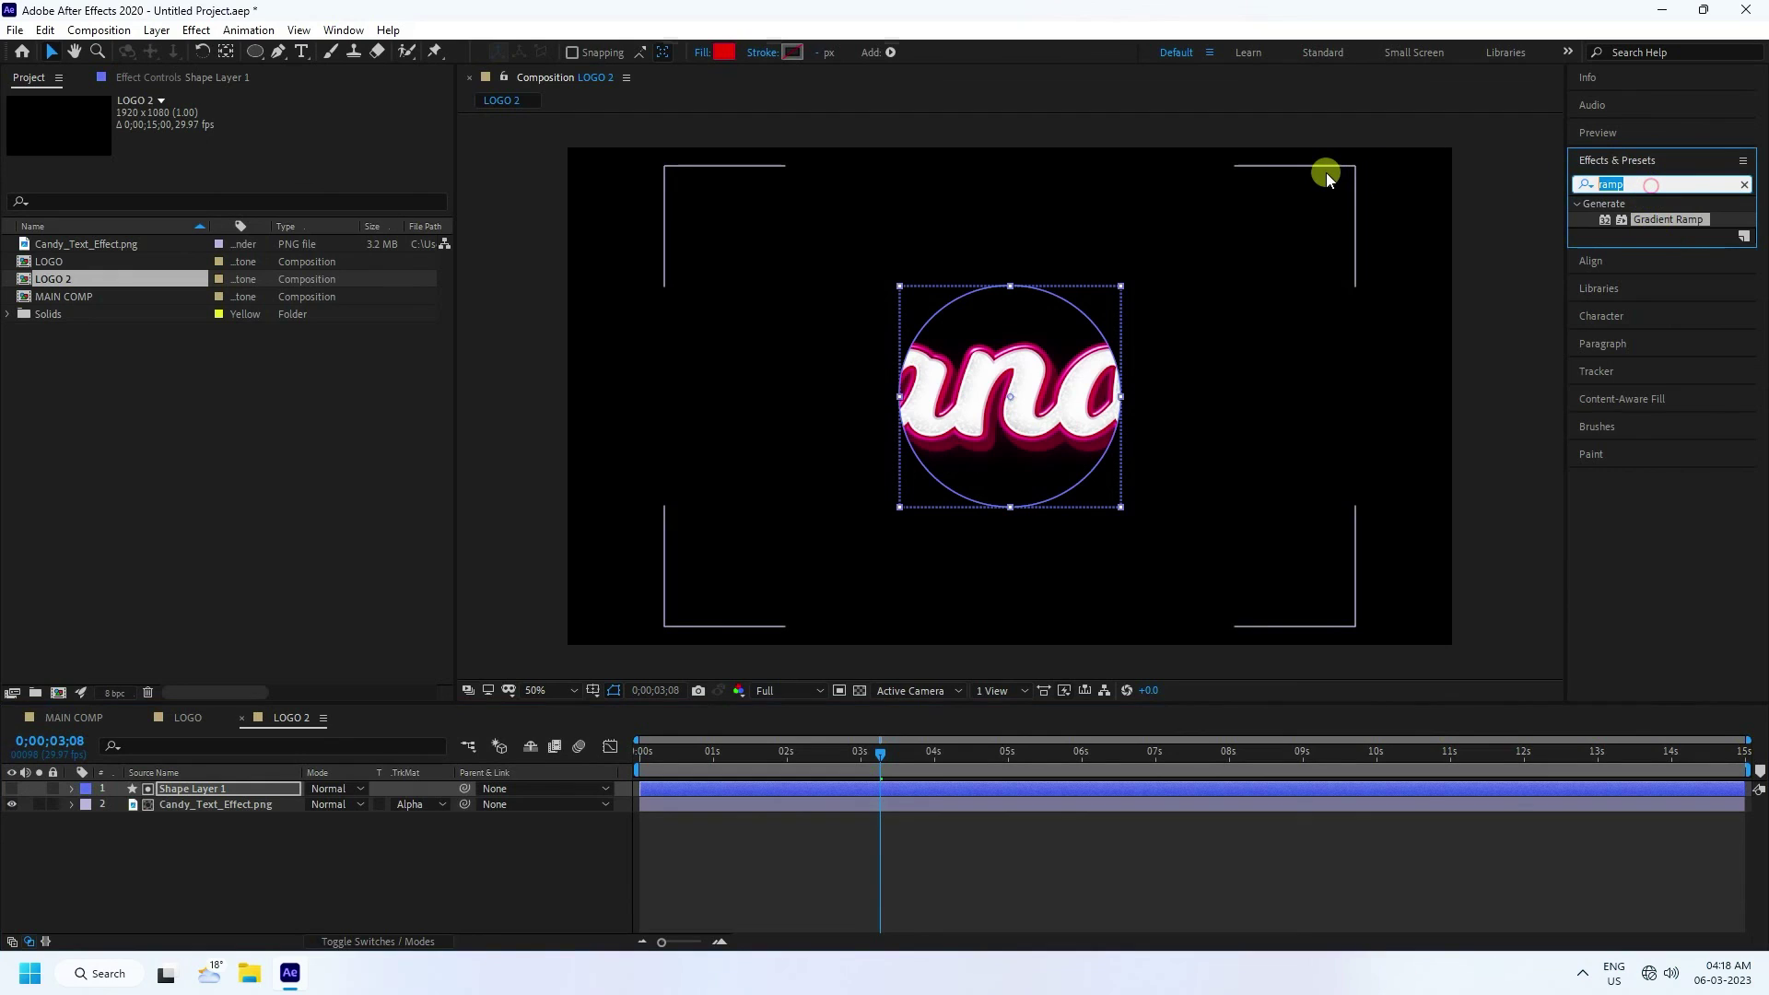
{"action": "type", "text": "bl"}
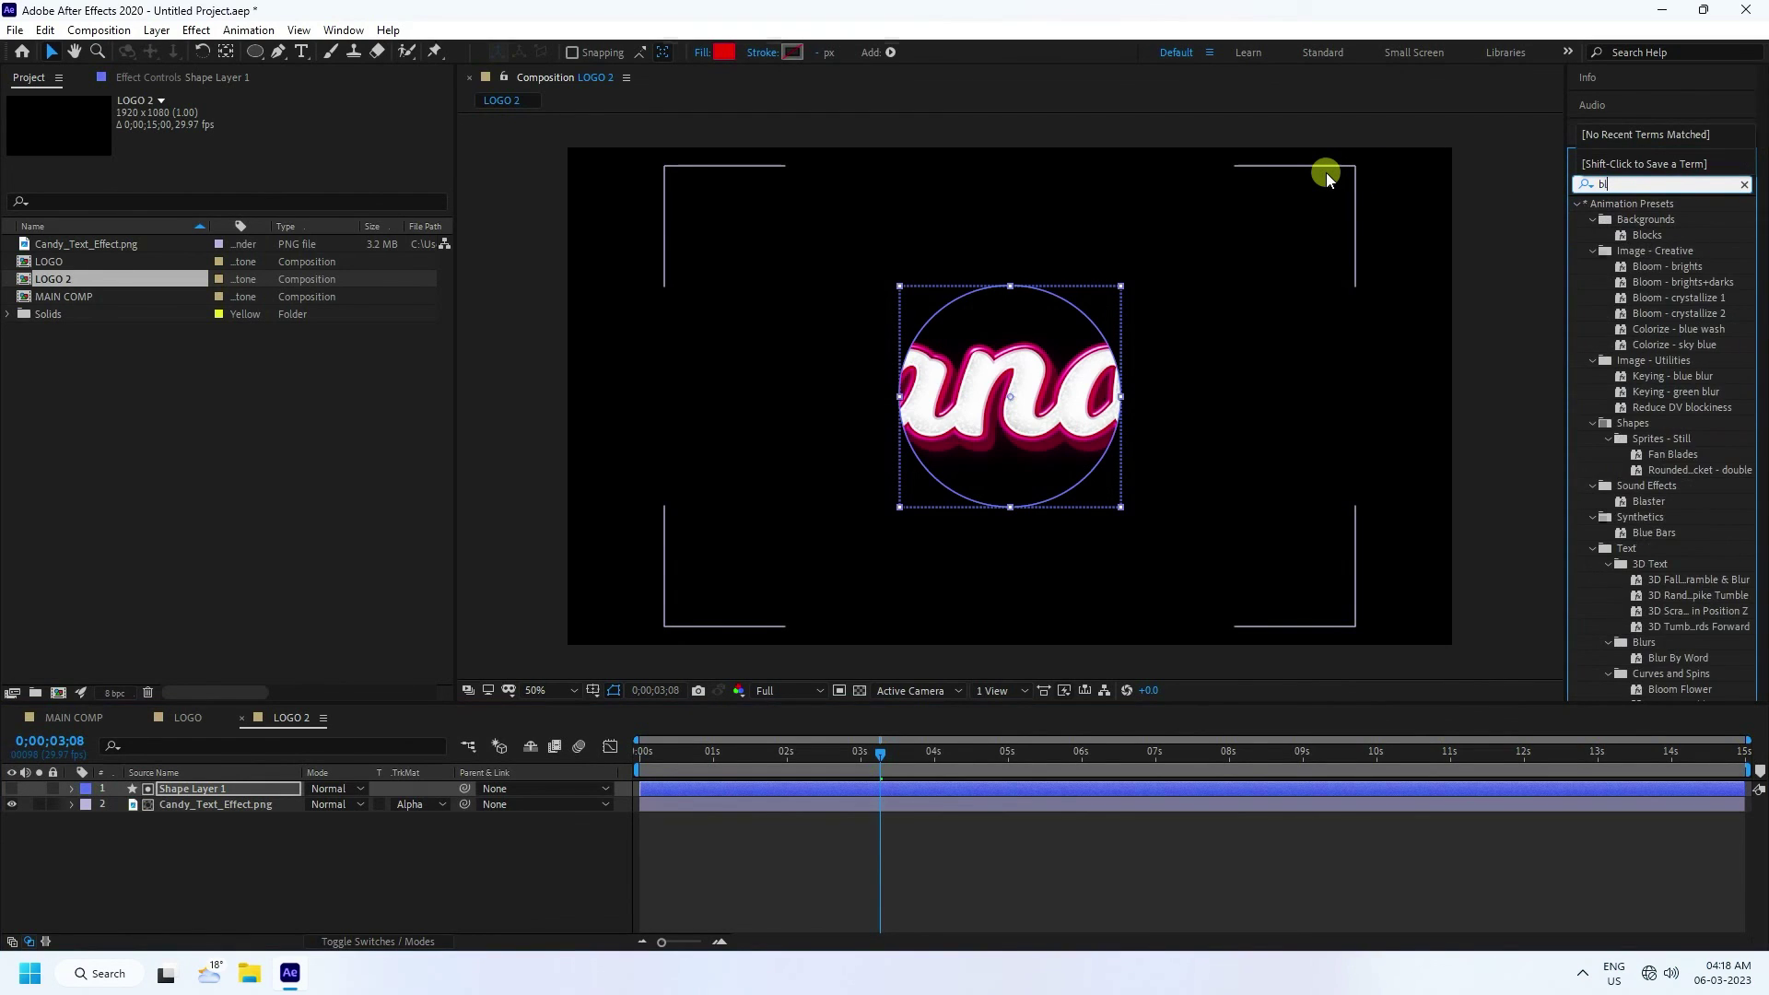
{"action": "type", "text": "ur"}
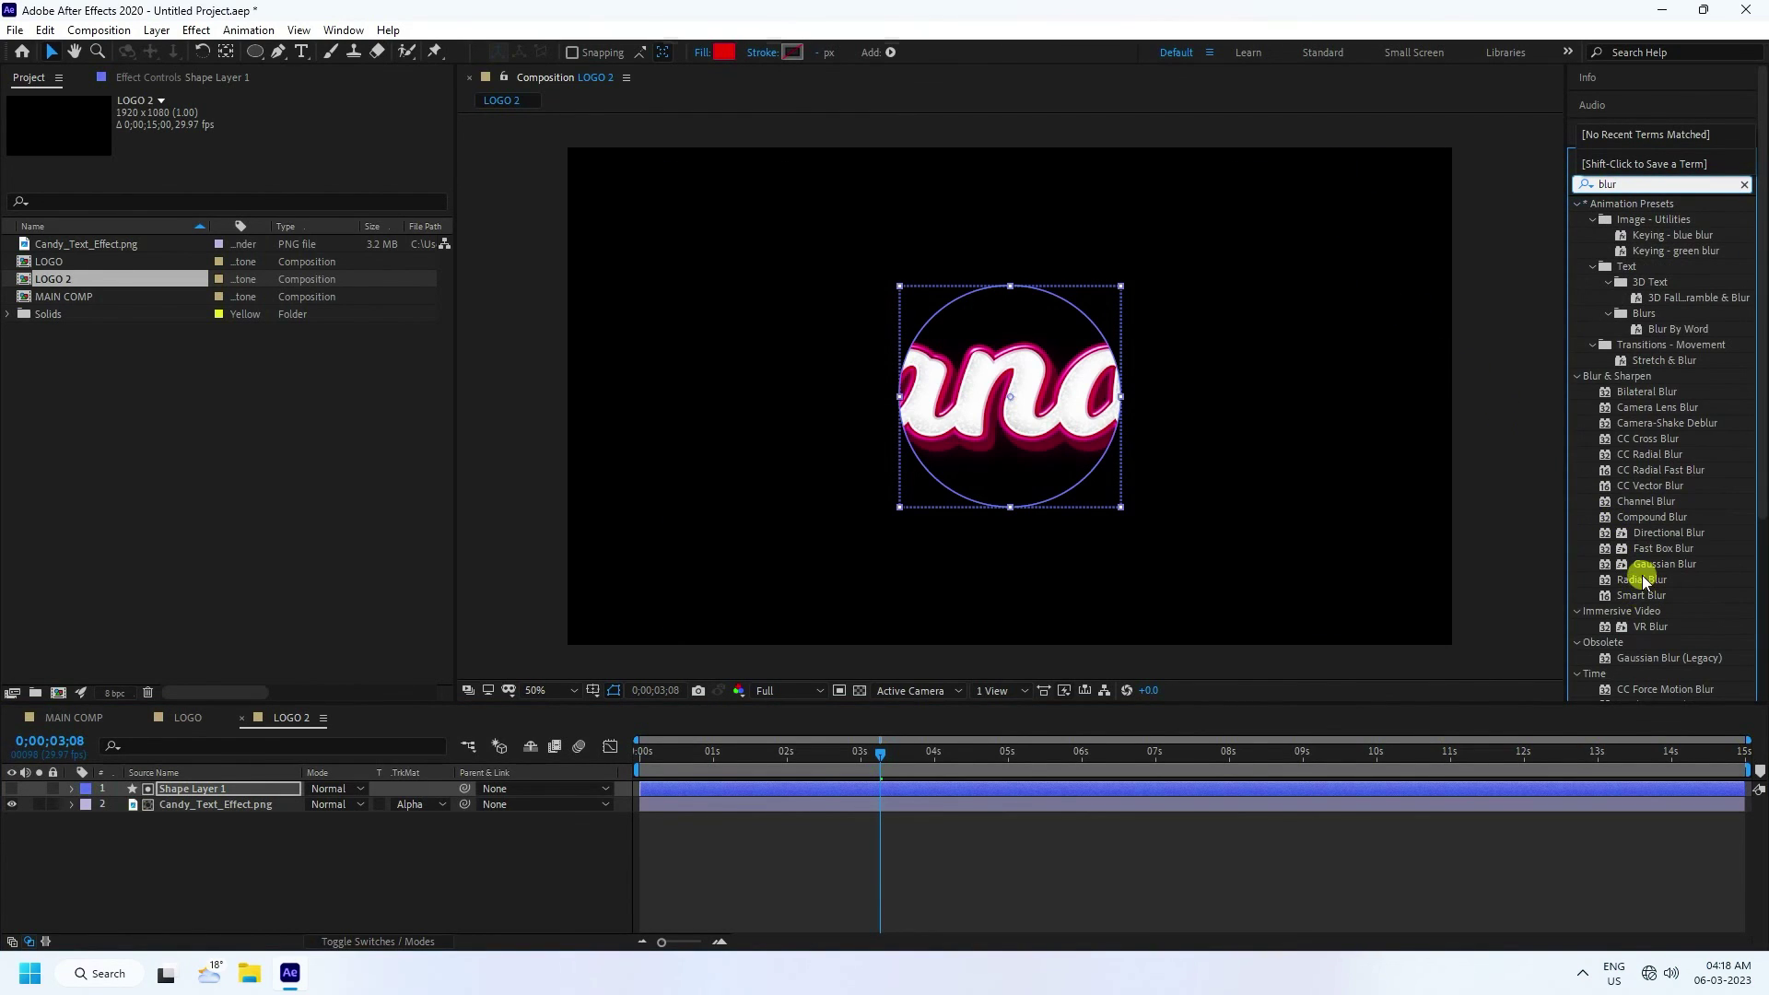
{"action": "left_click_drag", "start_coordinate": [1675, 569], "coordinate": [247, 794]}
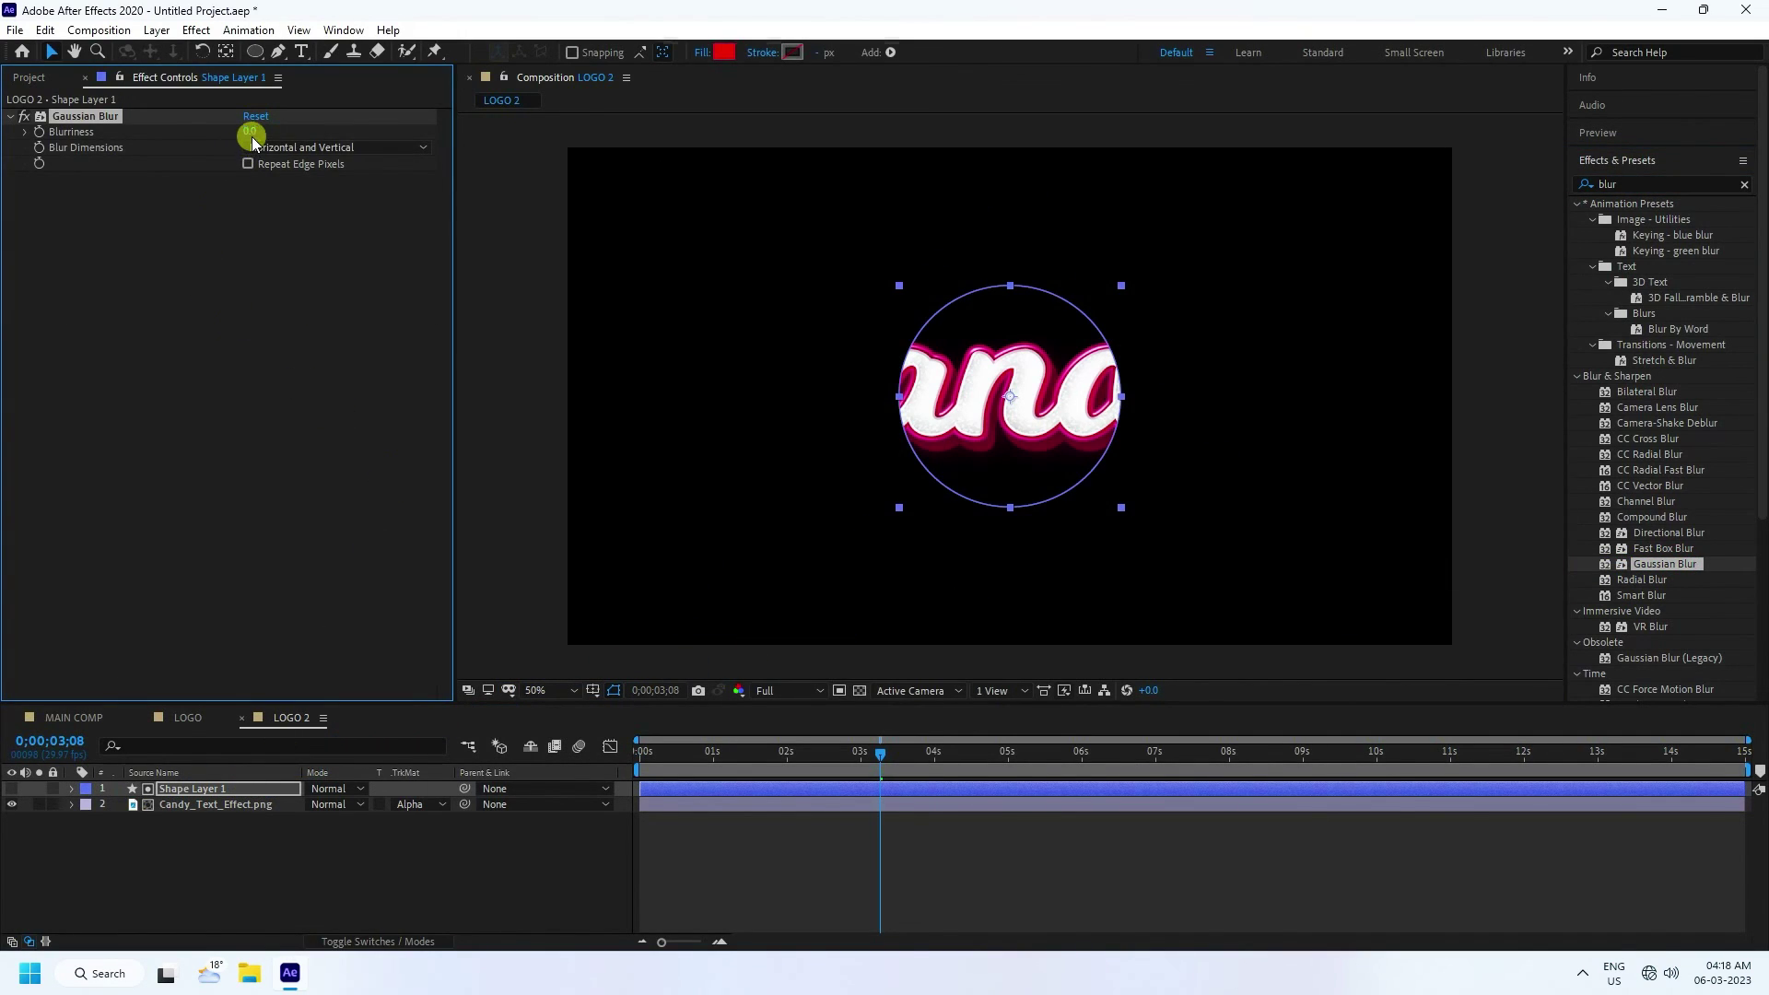
{"action": "key", "text": "Return"}
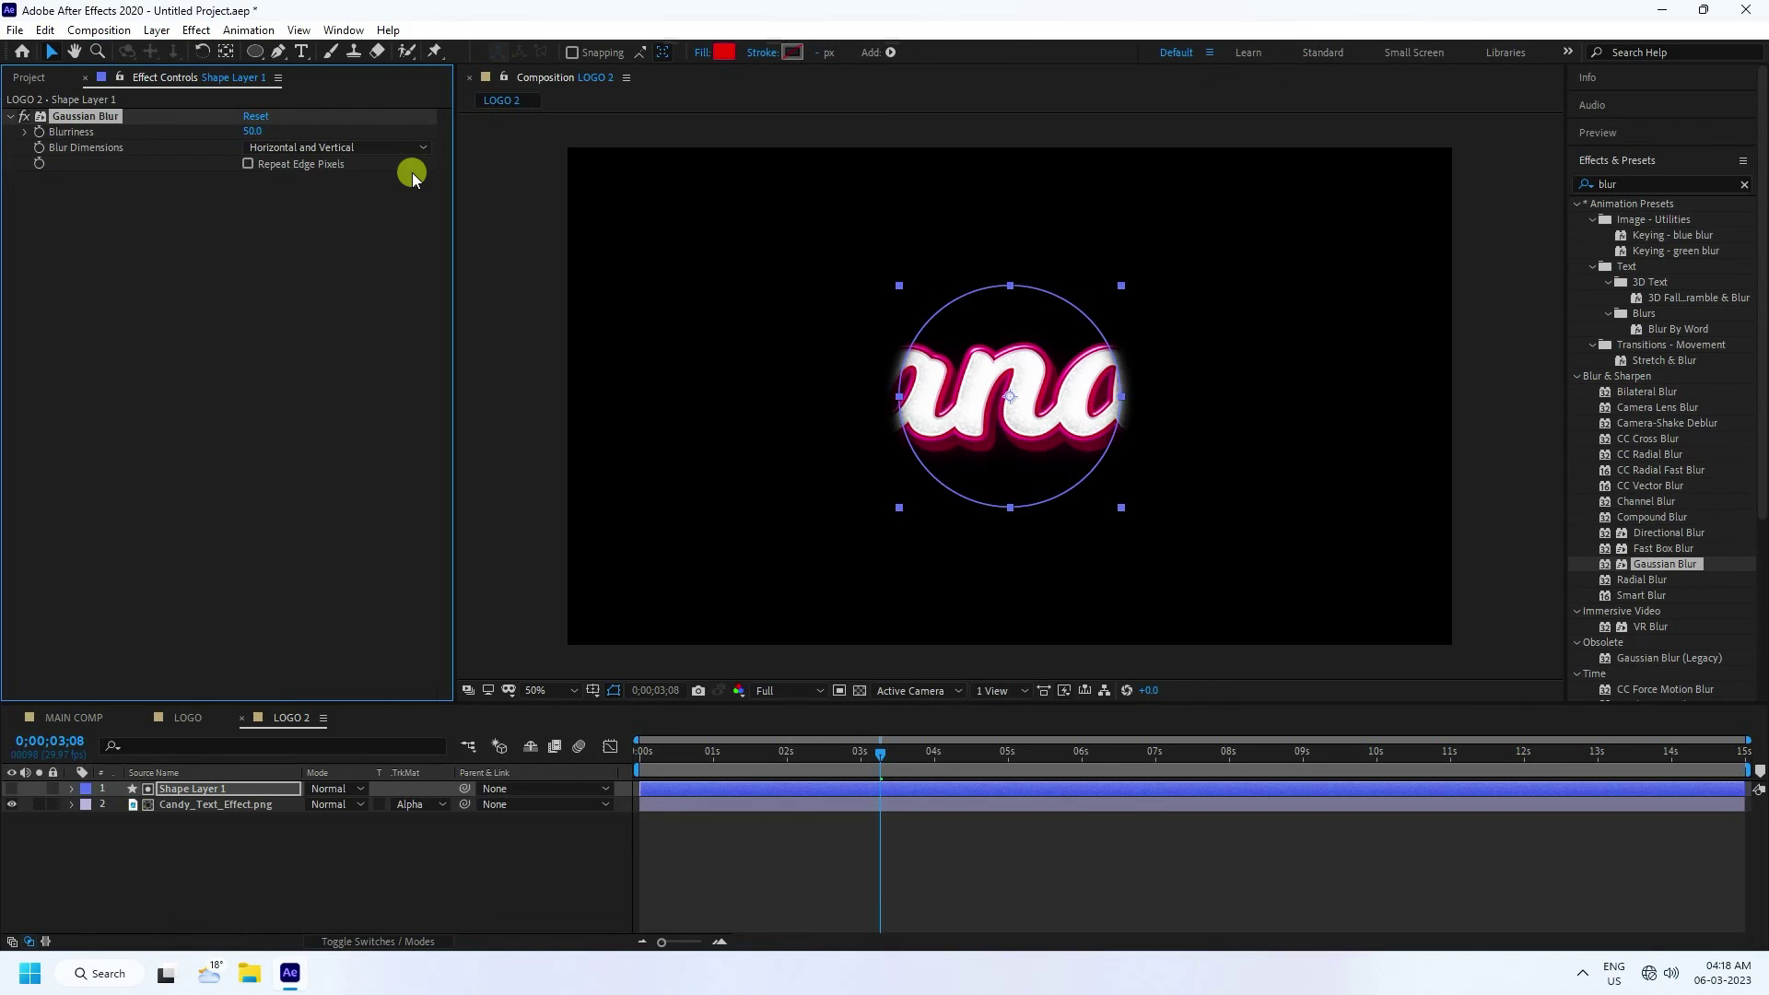
{"action": "left_click", "coordinate": [526, 856]}
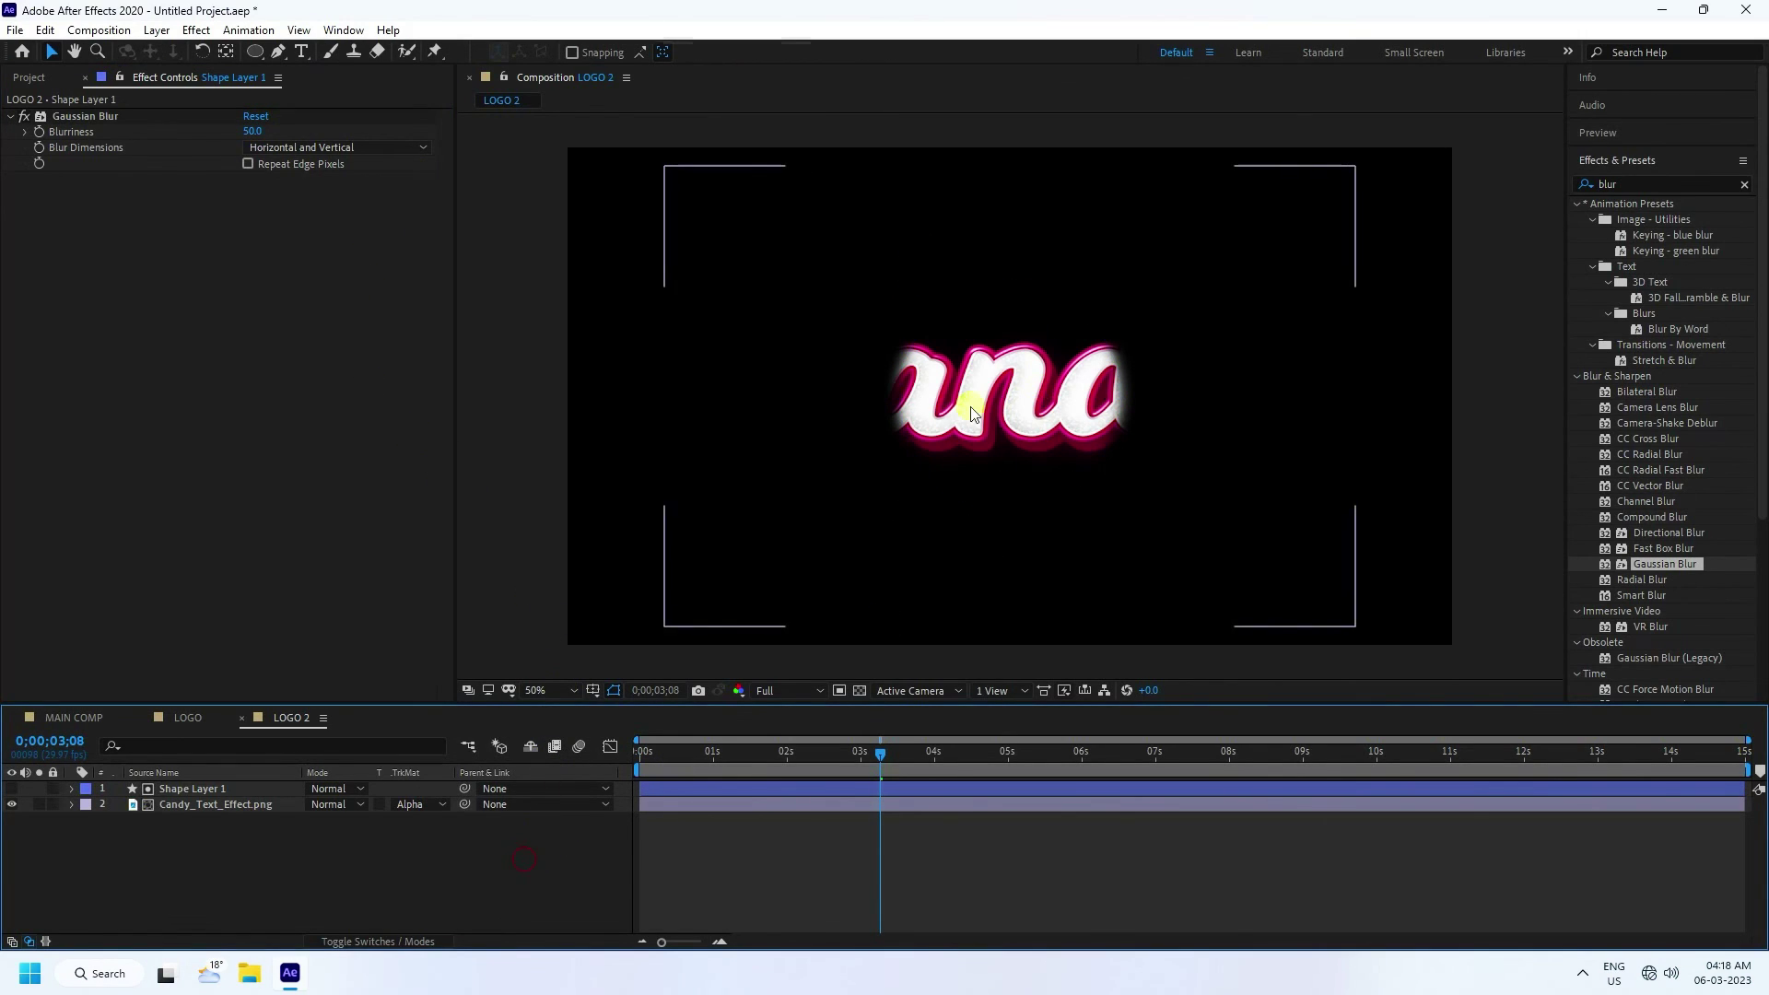
- Add the LOGO 2 composition to MAIN COMP between the LOGO layer and the upper LIGHT layer
{"action": "left_click", "coordinate": [74, 719]}
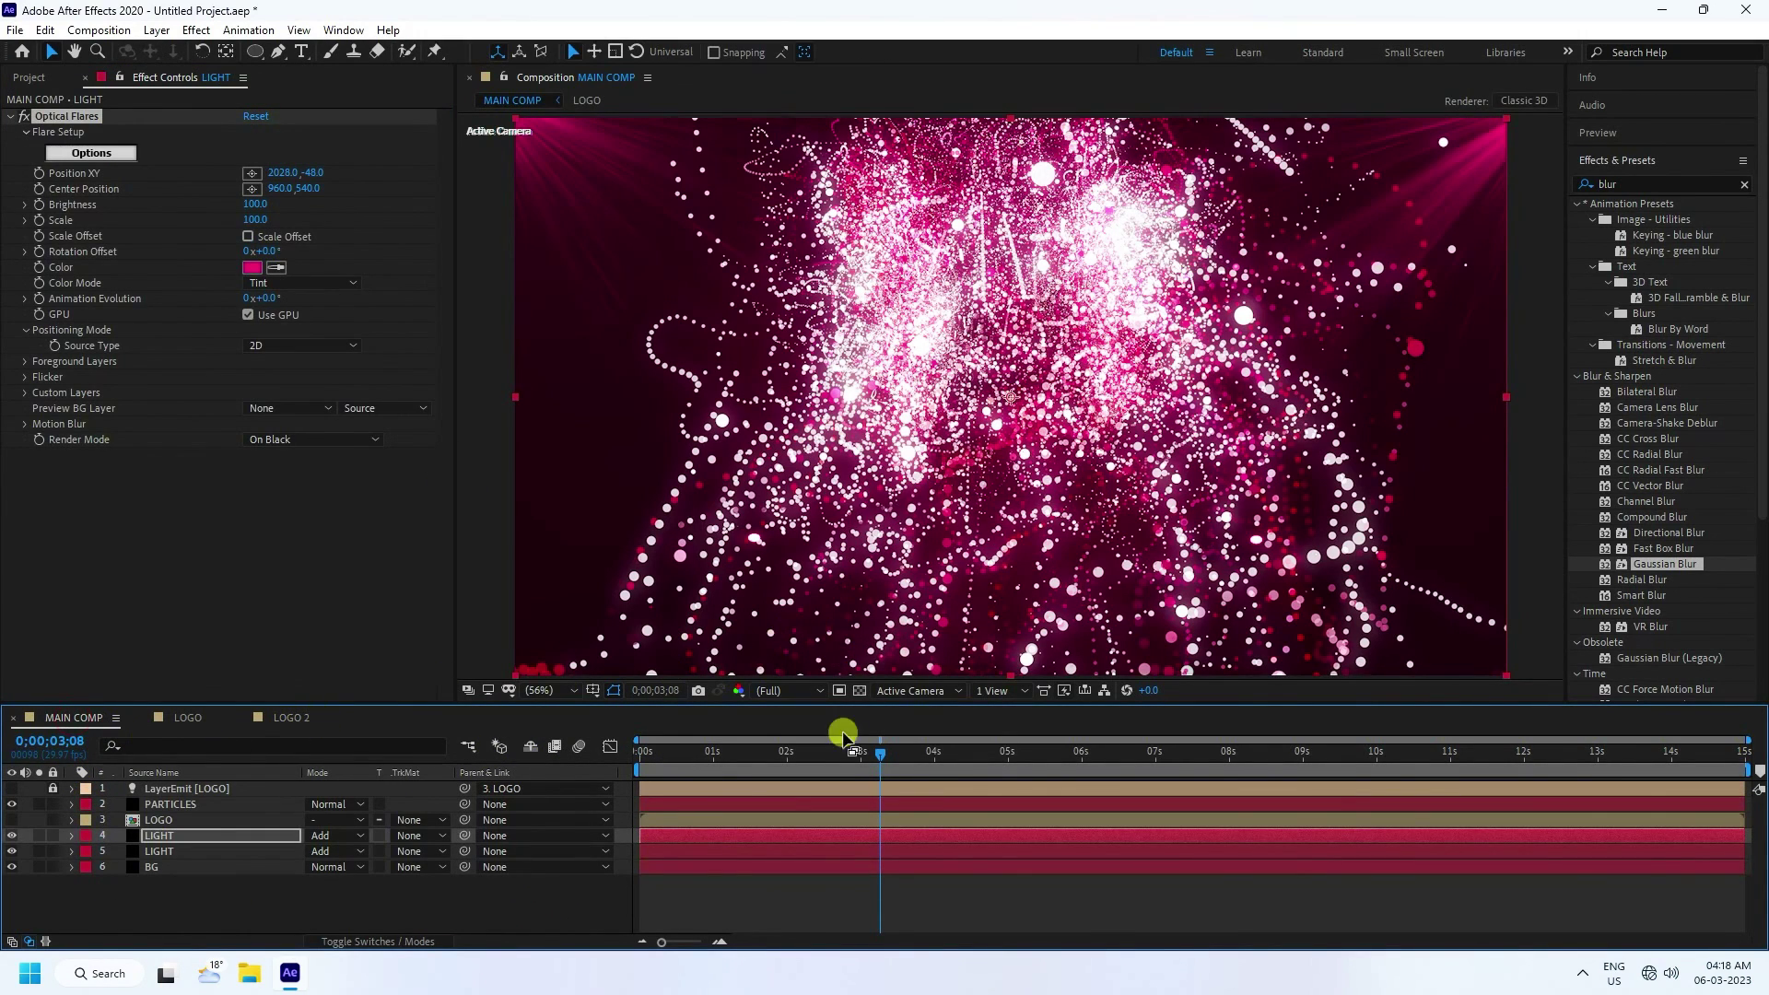
{"action": "left_click", "coordinate": [31, 77]}
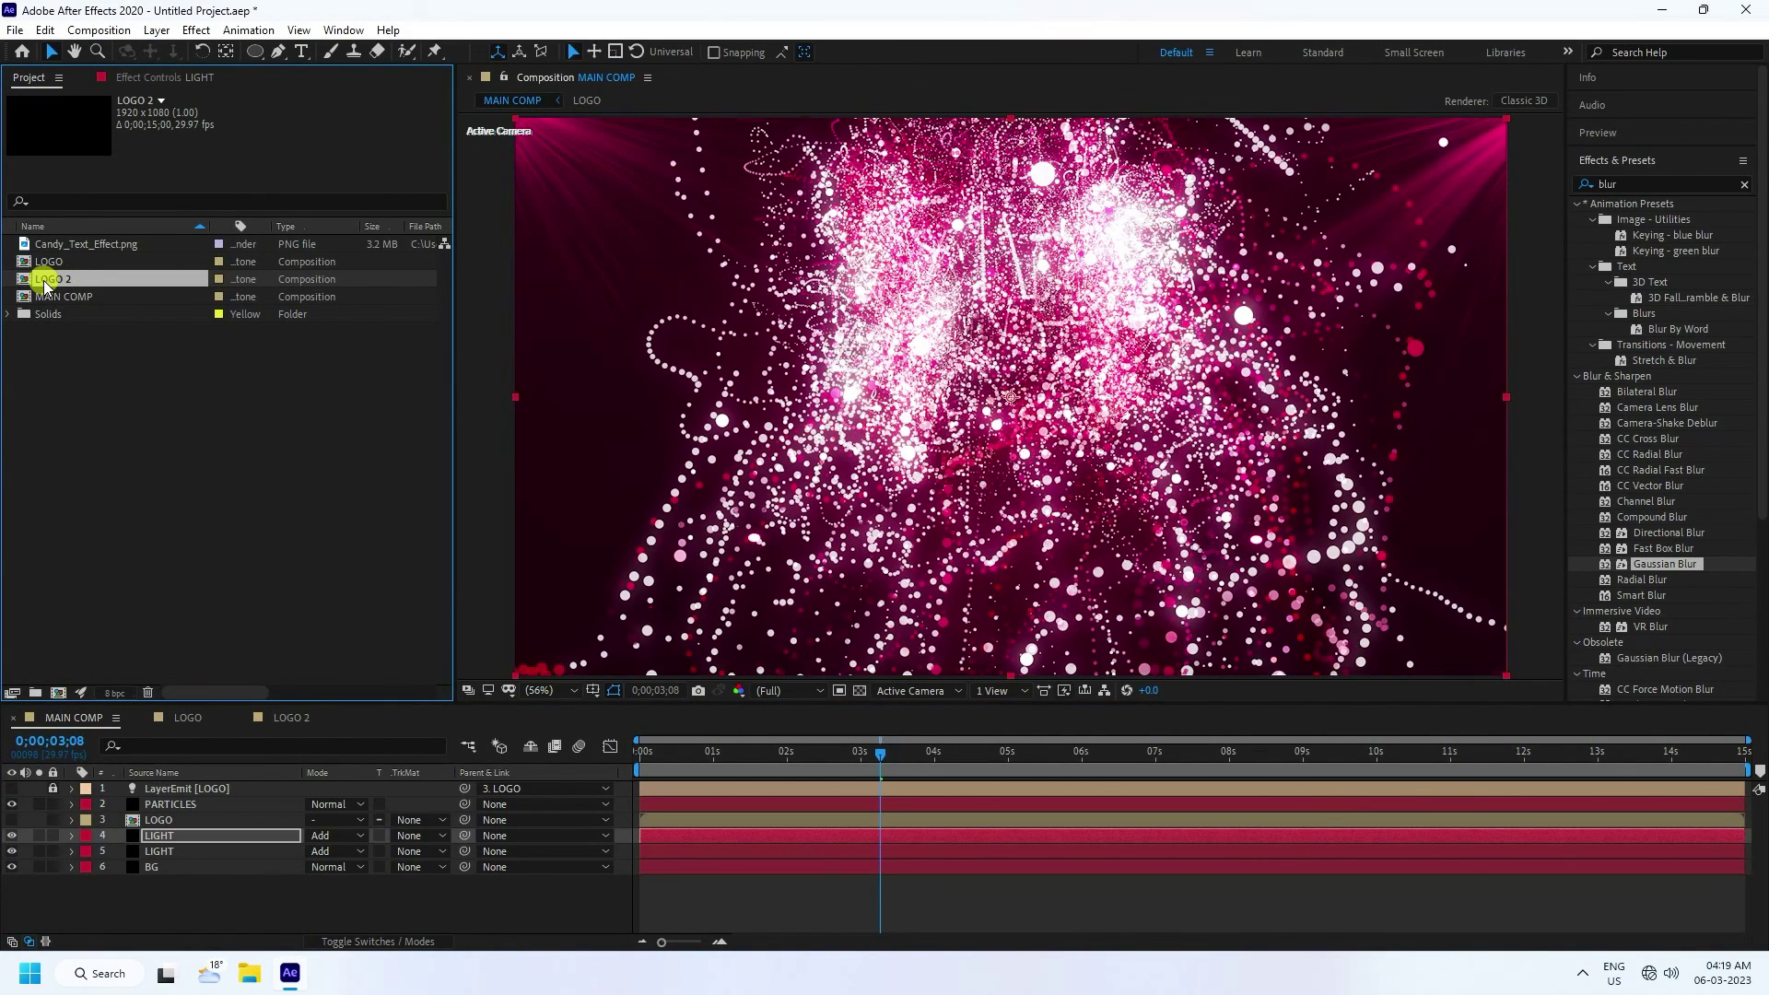
{"action": "left_click_drag", "start_coordinate": [44, 285], "coordinate": [171, 835]}
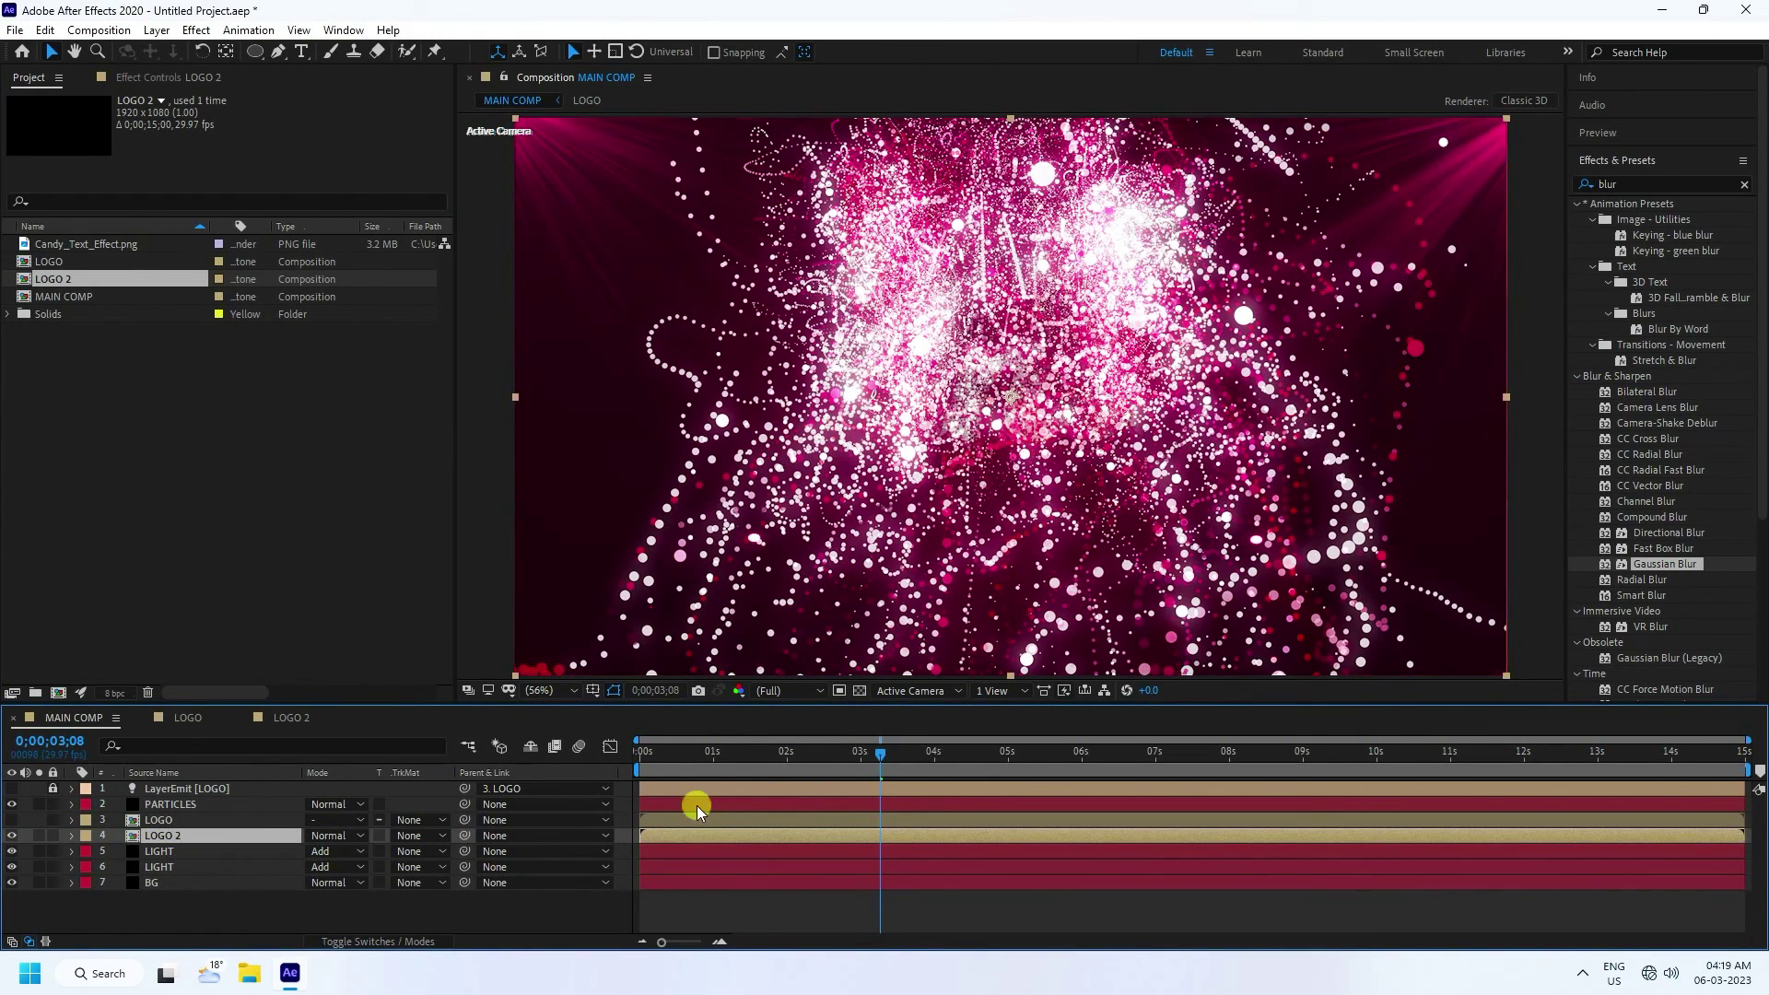
- Shift the LOGO 2 layer in time so that it starts at 0;00;01;00
{"action": "left_click", "coordinate": [711, 757]}
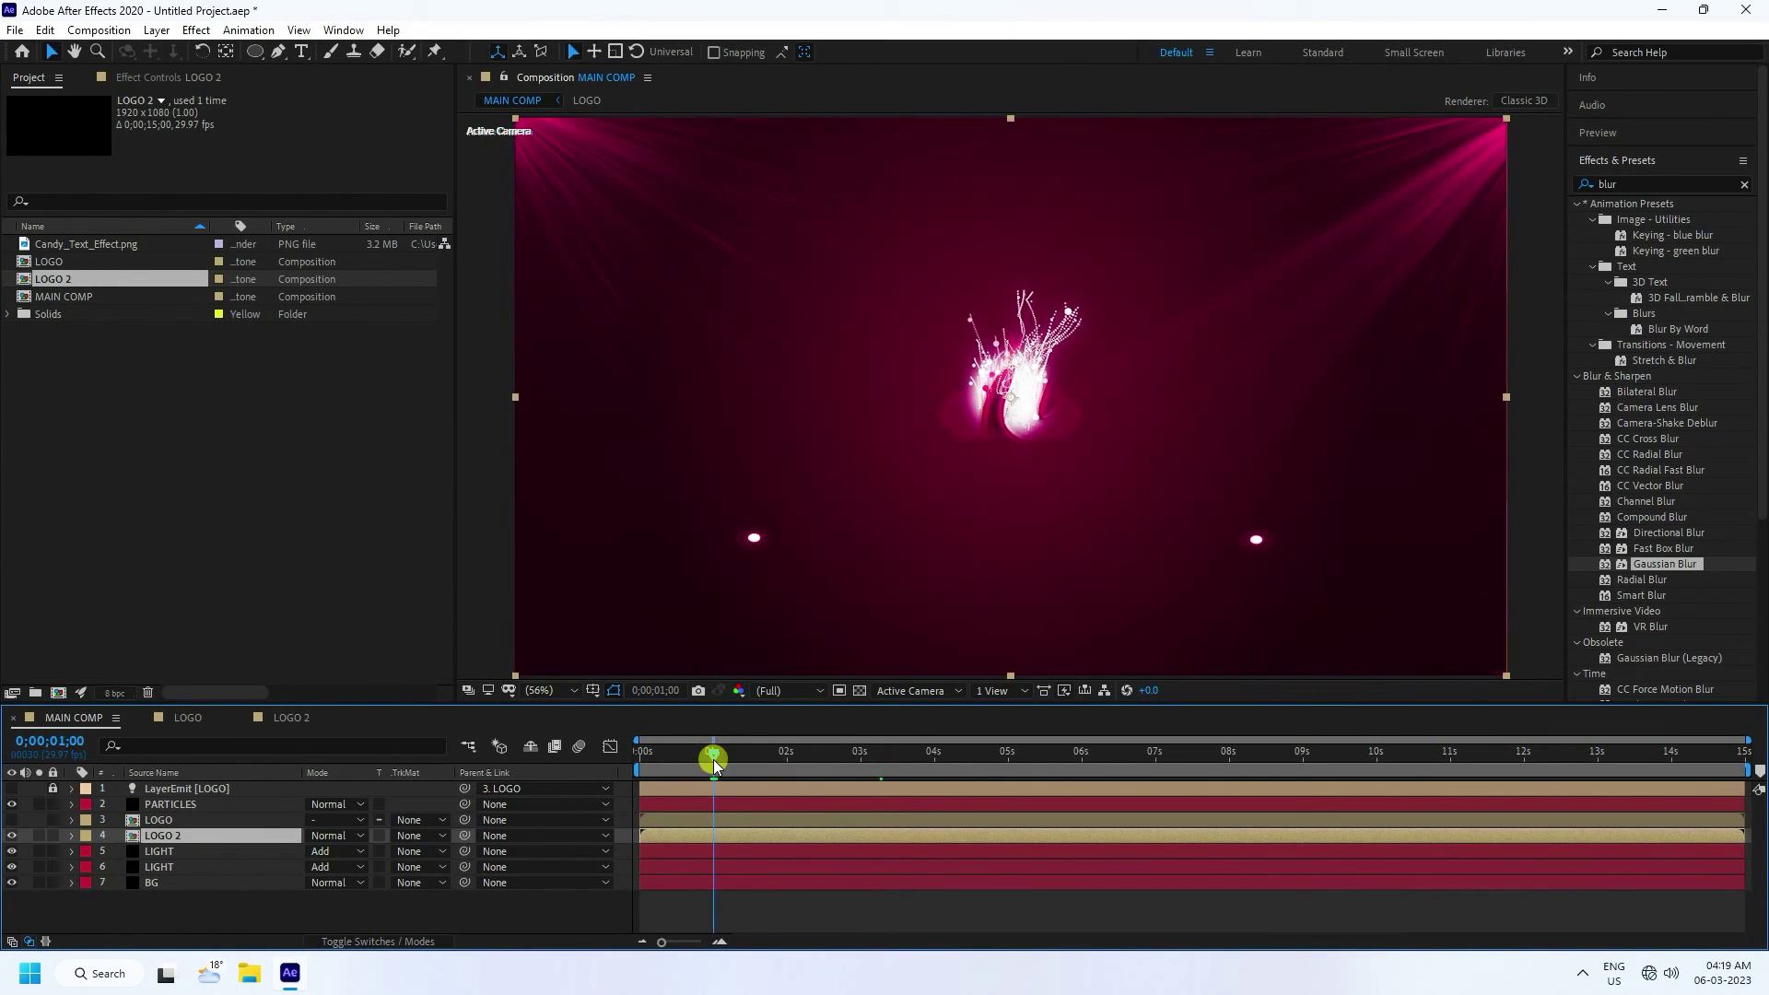
{"action": "left_click", "coordinate": [686, 836]}
{"action": "left_click_drag", "start_coordinate": [657, 840], "coordinate": [729, 845]}
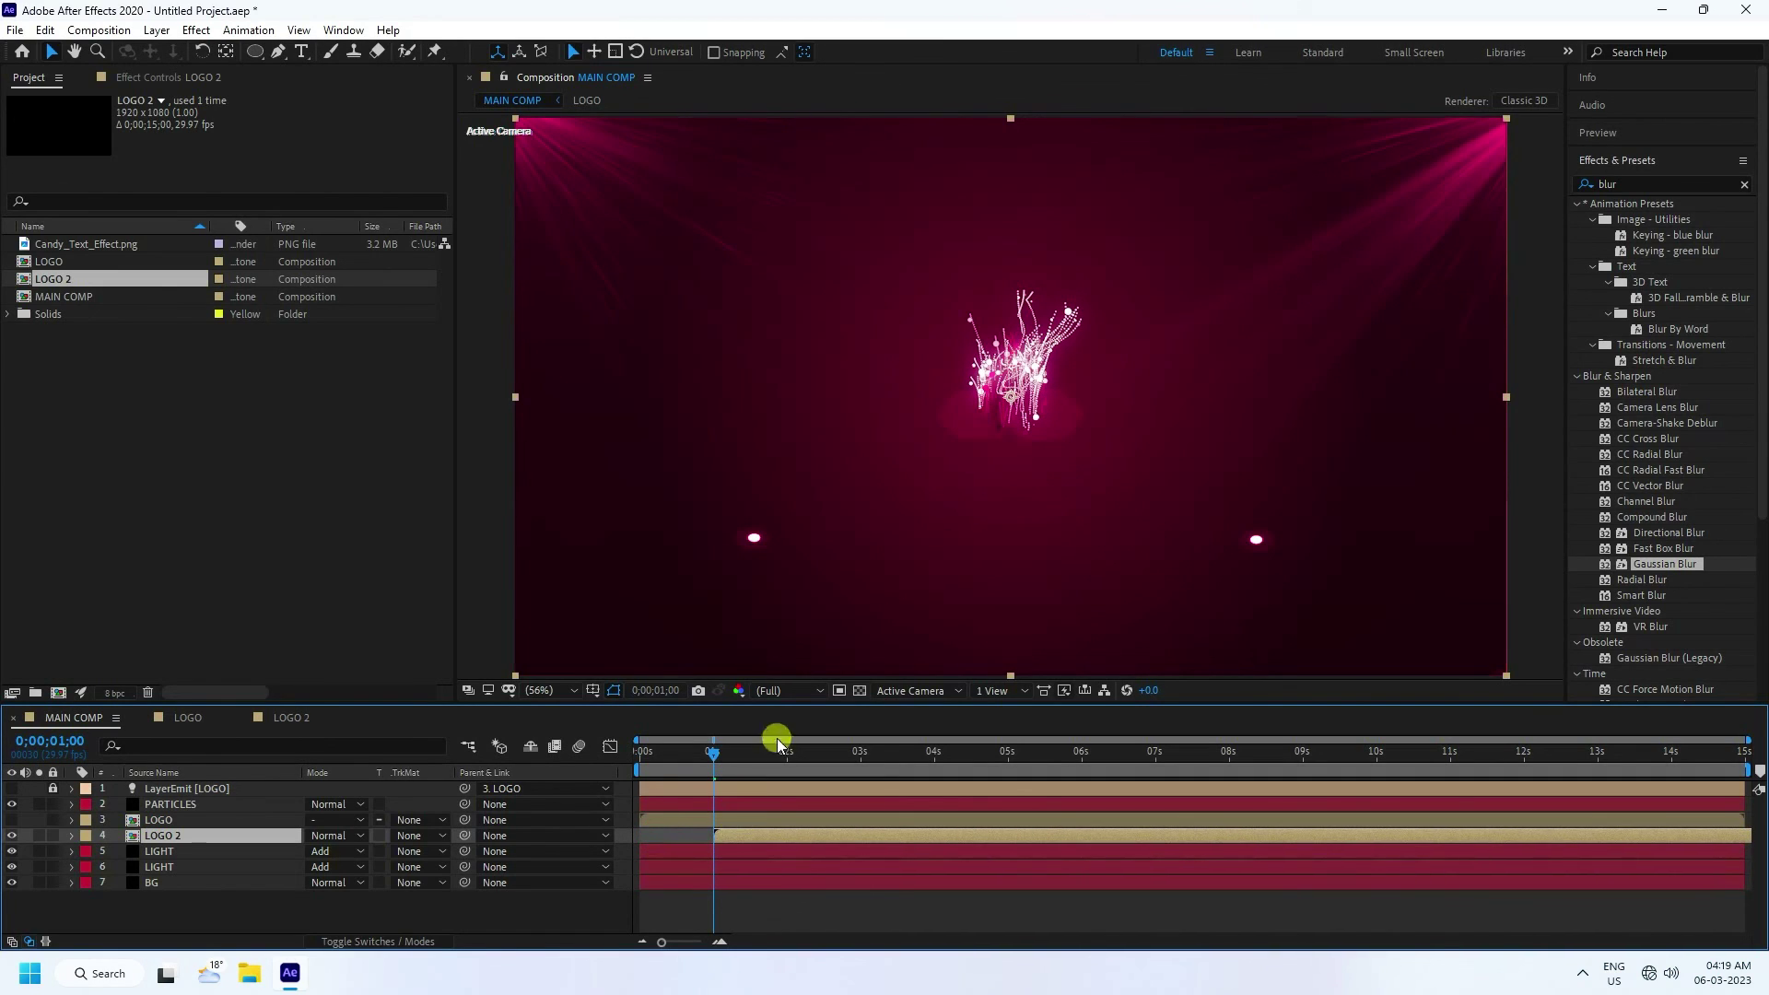
- Set the preview resolution to Half and play MAIN COMP from the start
{"action": "left_click", "coordinate": [785, 691]}
{"action": "left_click", "coordinate": [785, 717]}
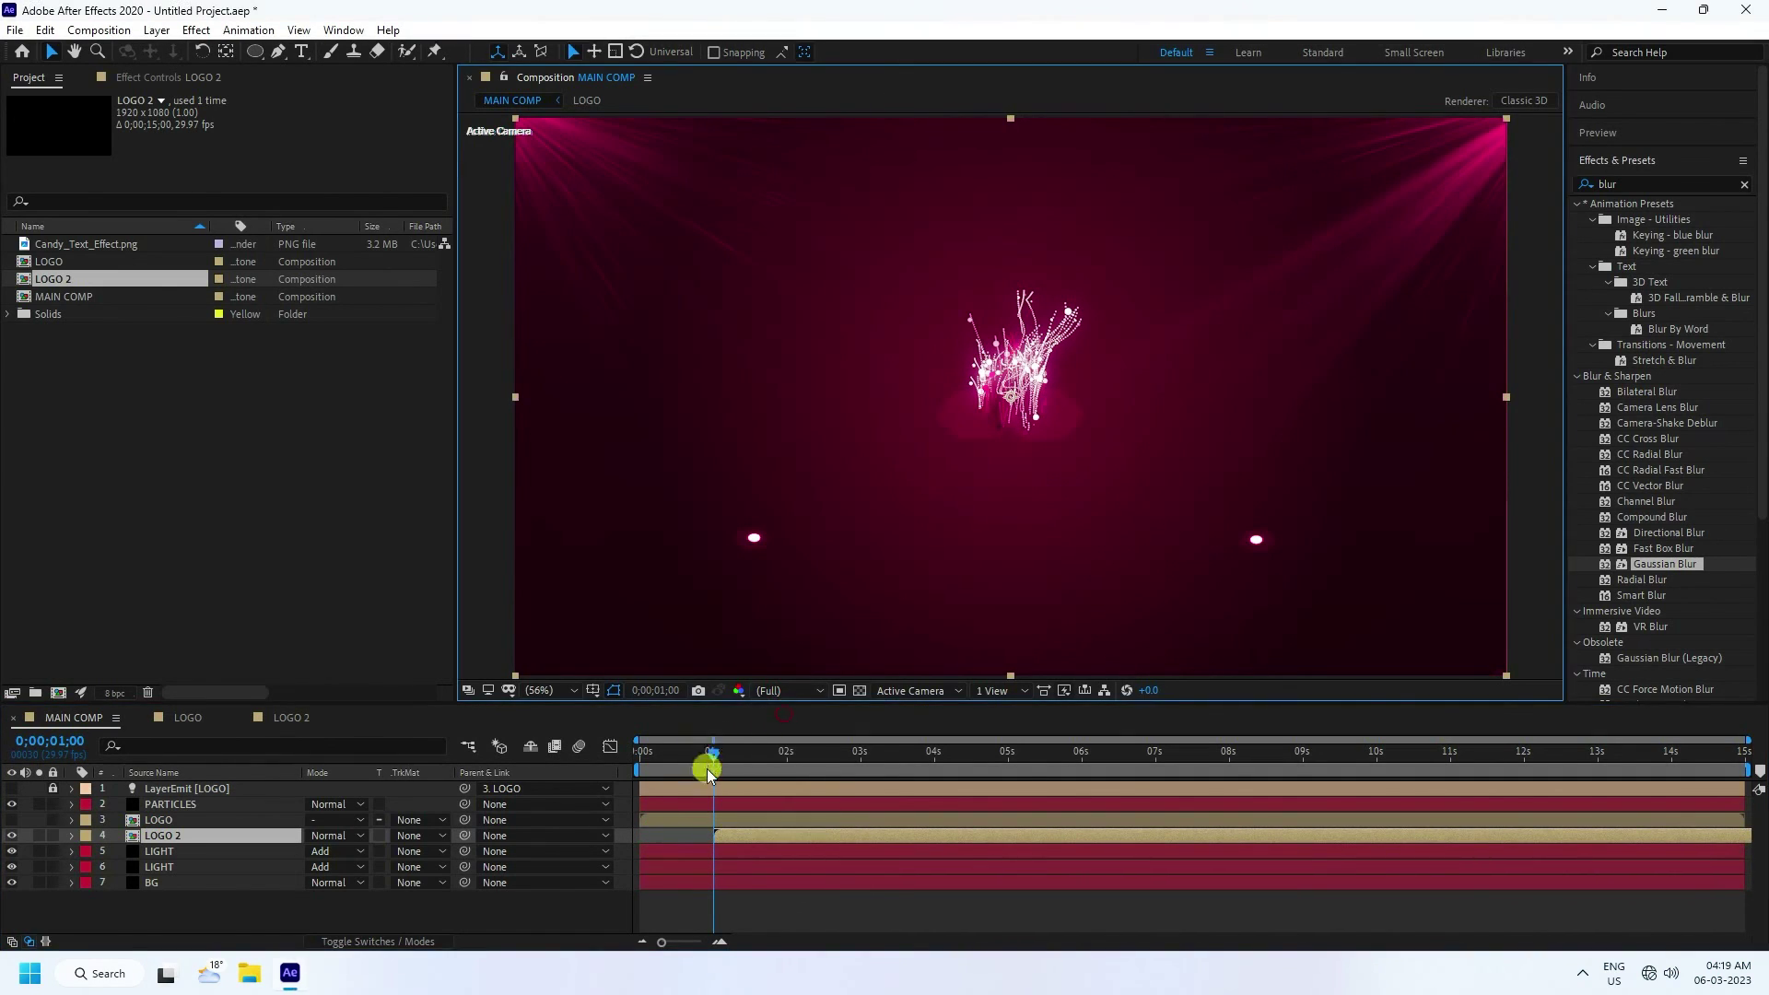
{"action": "left_click_drag", "start_coordinate": [712, 756], "coordinate": [644, 752]}
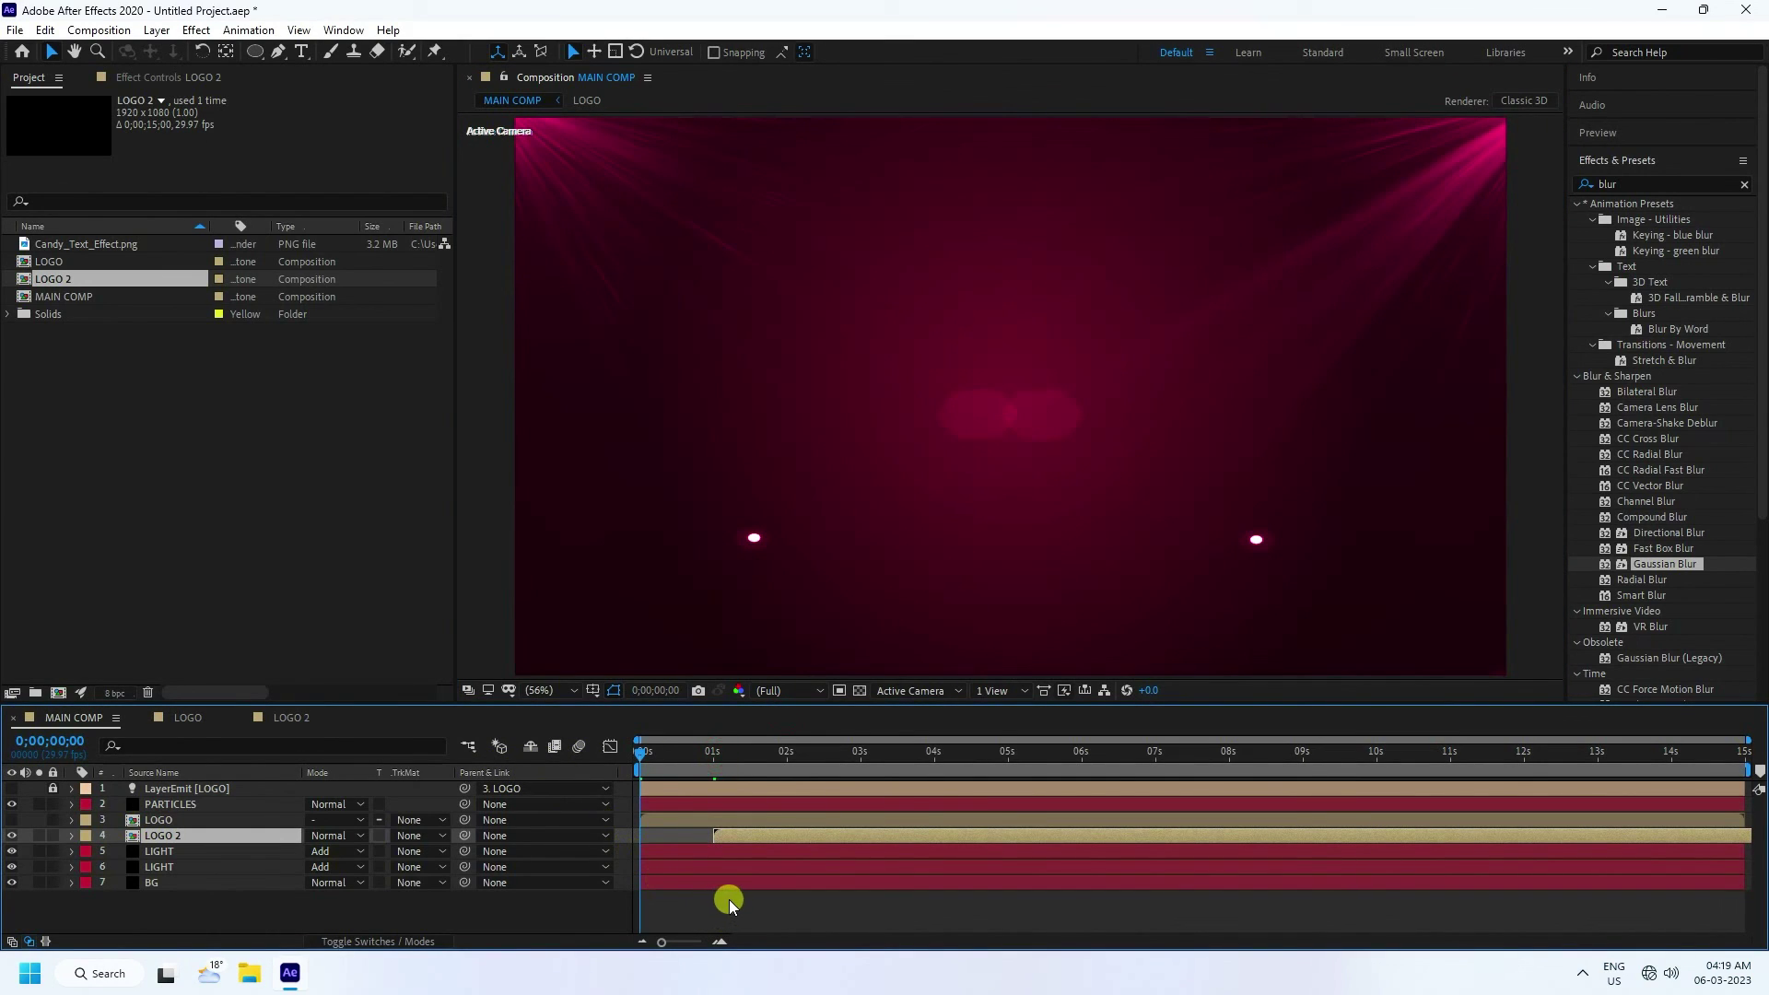
{"action": "key", "text": "space"}
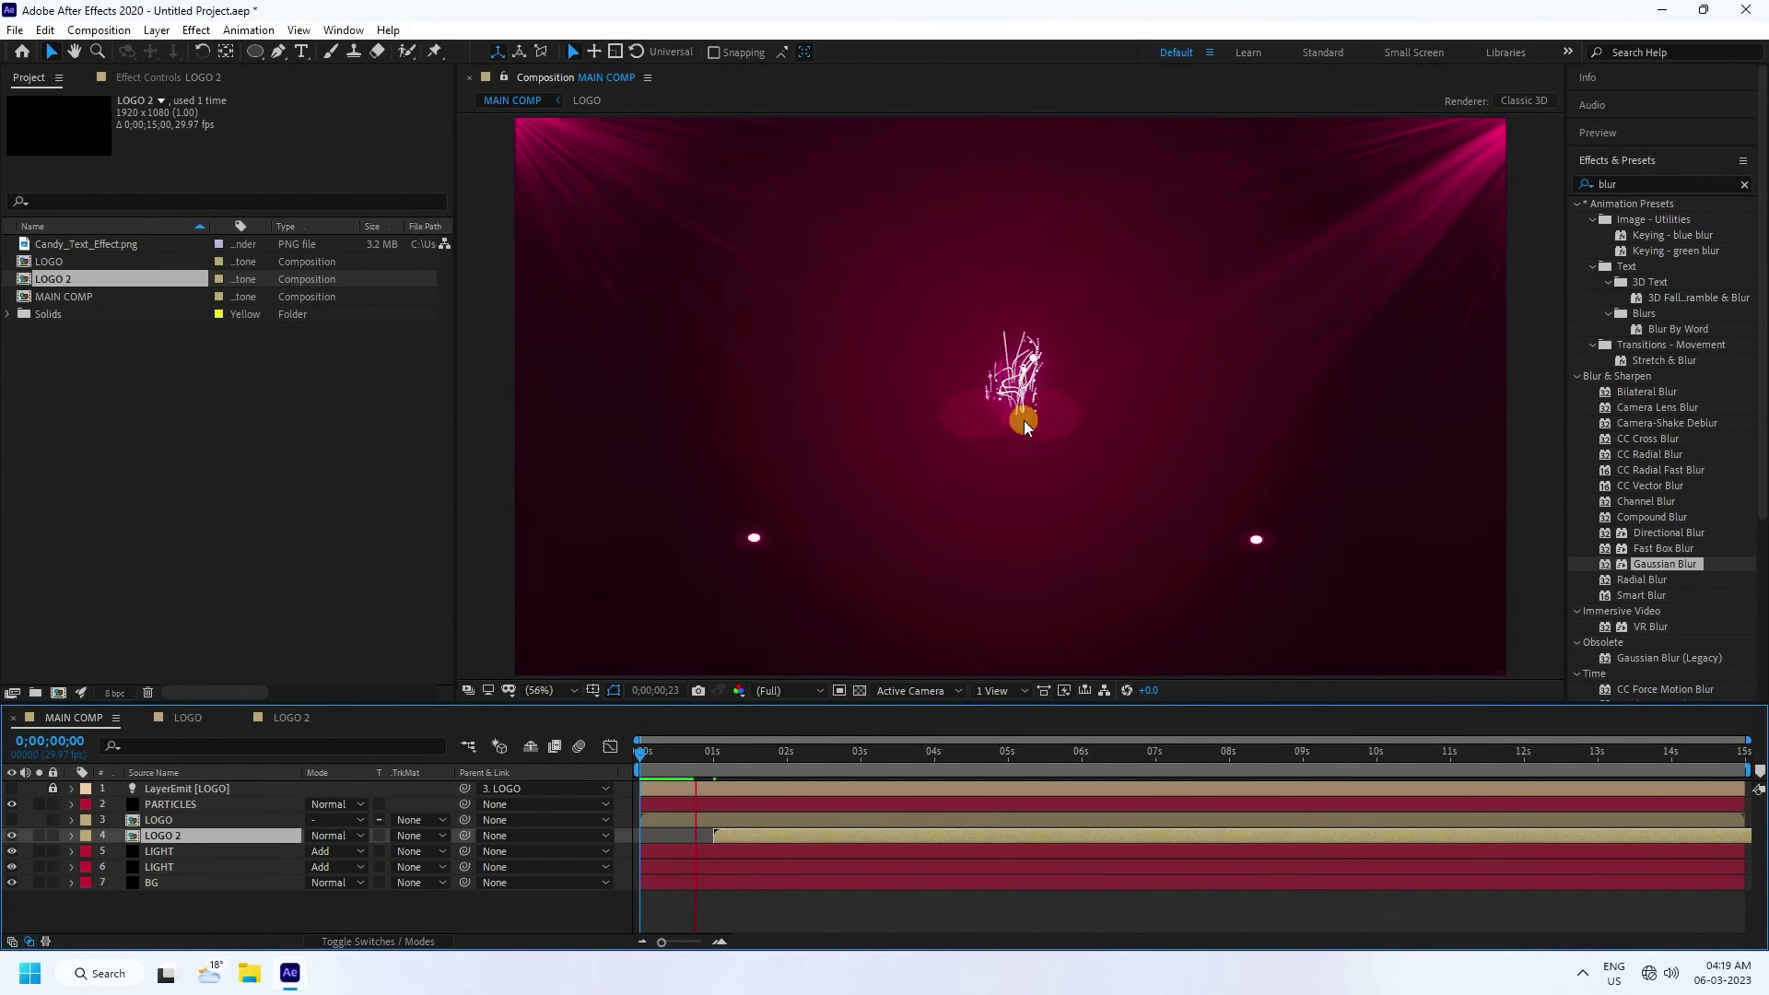
{"action": "key", "text": "space"}
{"action": "left_click", "coordinate": [785, 691]}
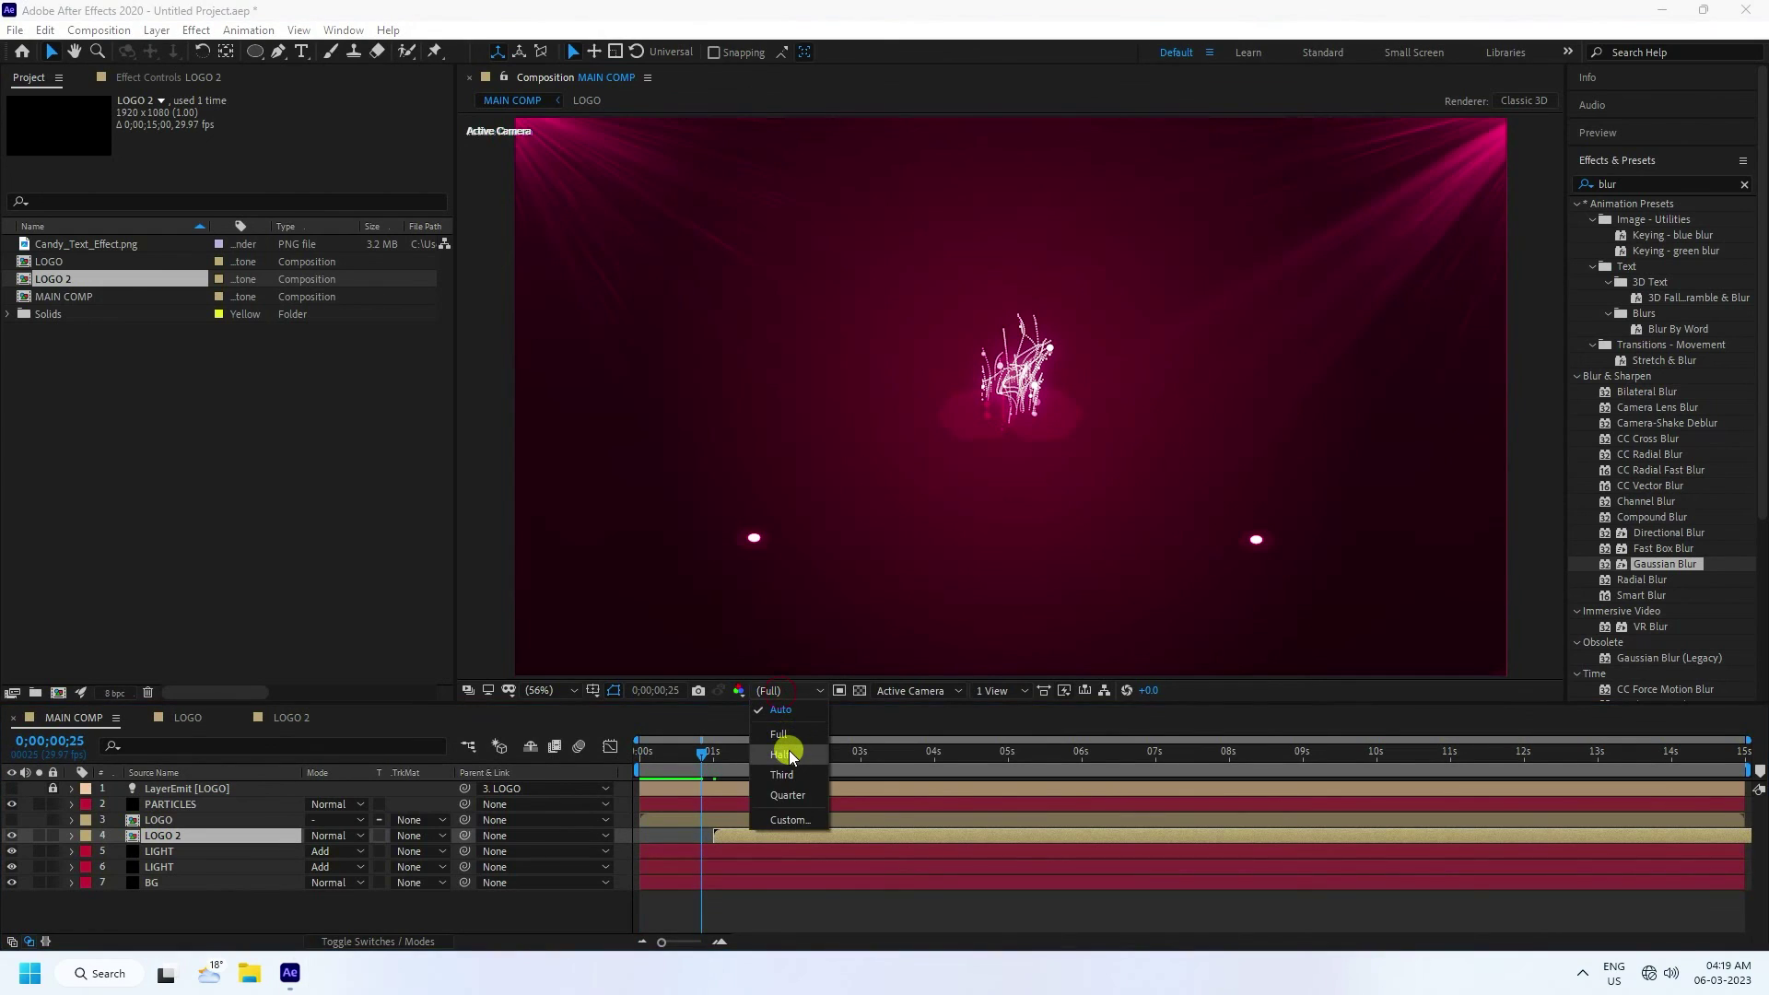
{"action": "left_click", "coordinate": [780, 754]}
{"action": "left_click_drag", "start_coordinate": [703, 762], "coordinate": [677, 762]}
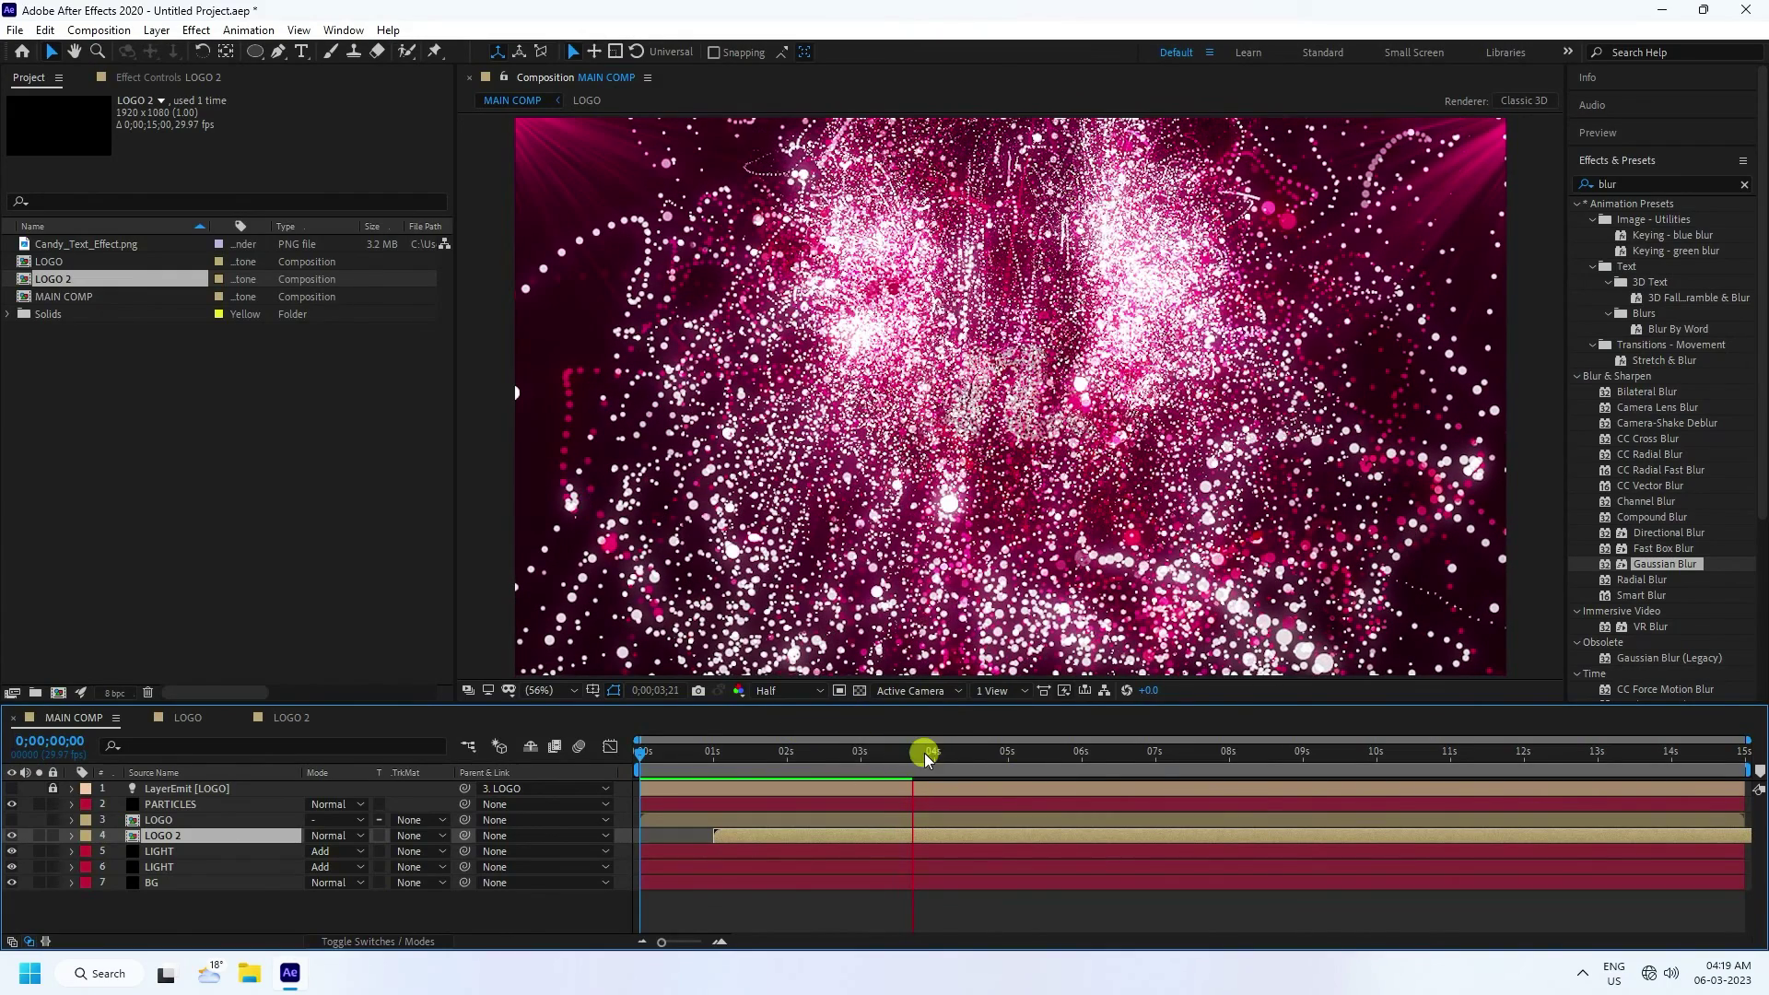
- Set the preview resolution to Full and check the MAIN COMP frame at 0;00;07;03
{"action": "left_click", "coordinate": [808, 691]}
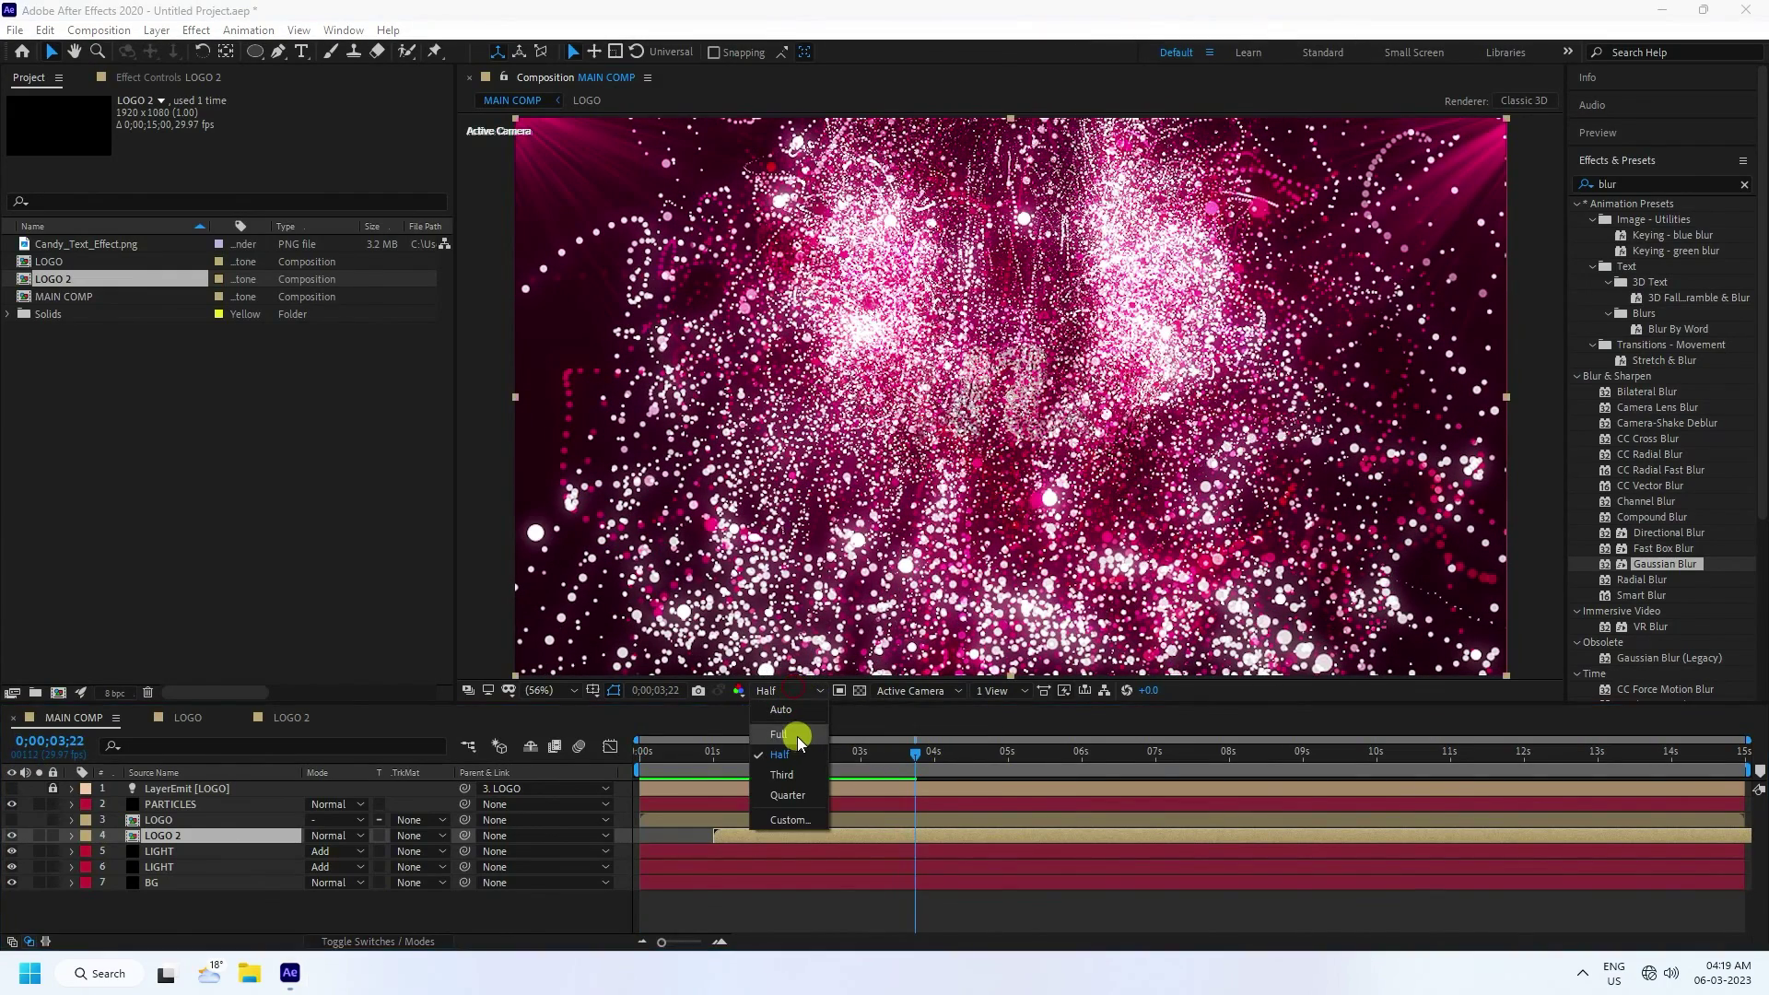
{"action": "left_click", "coordinate": [783, 741]}
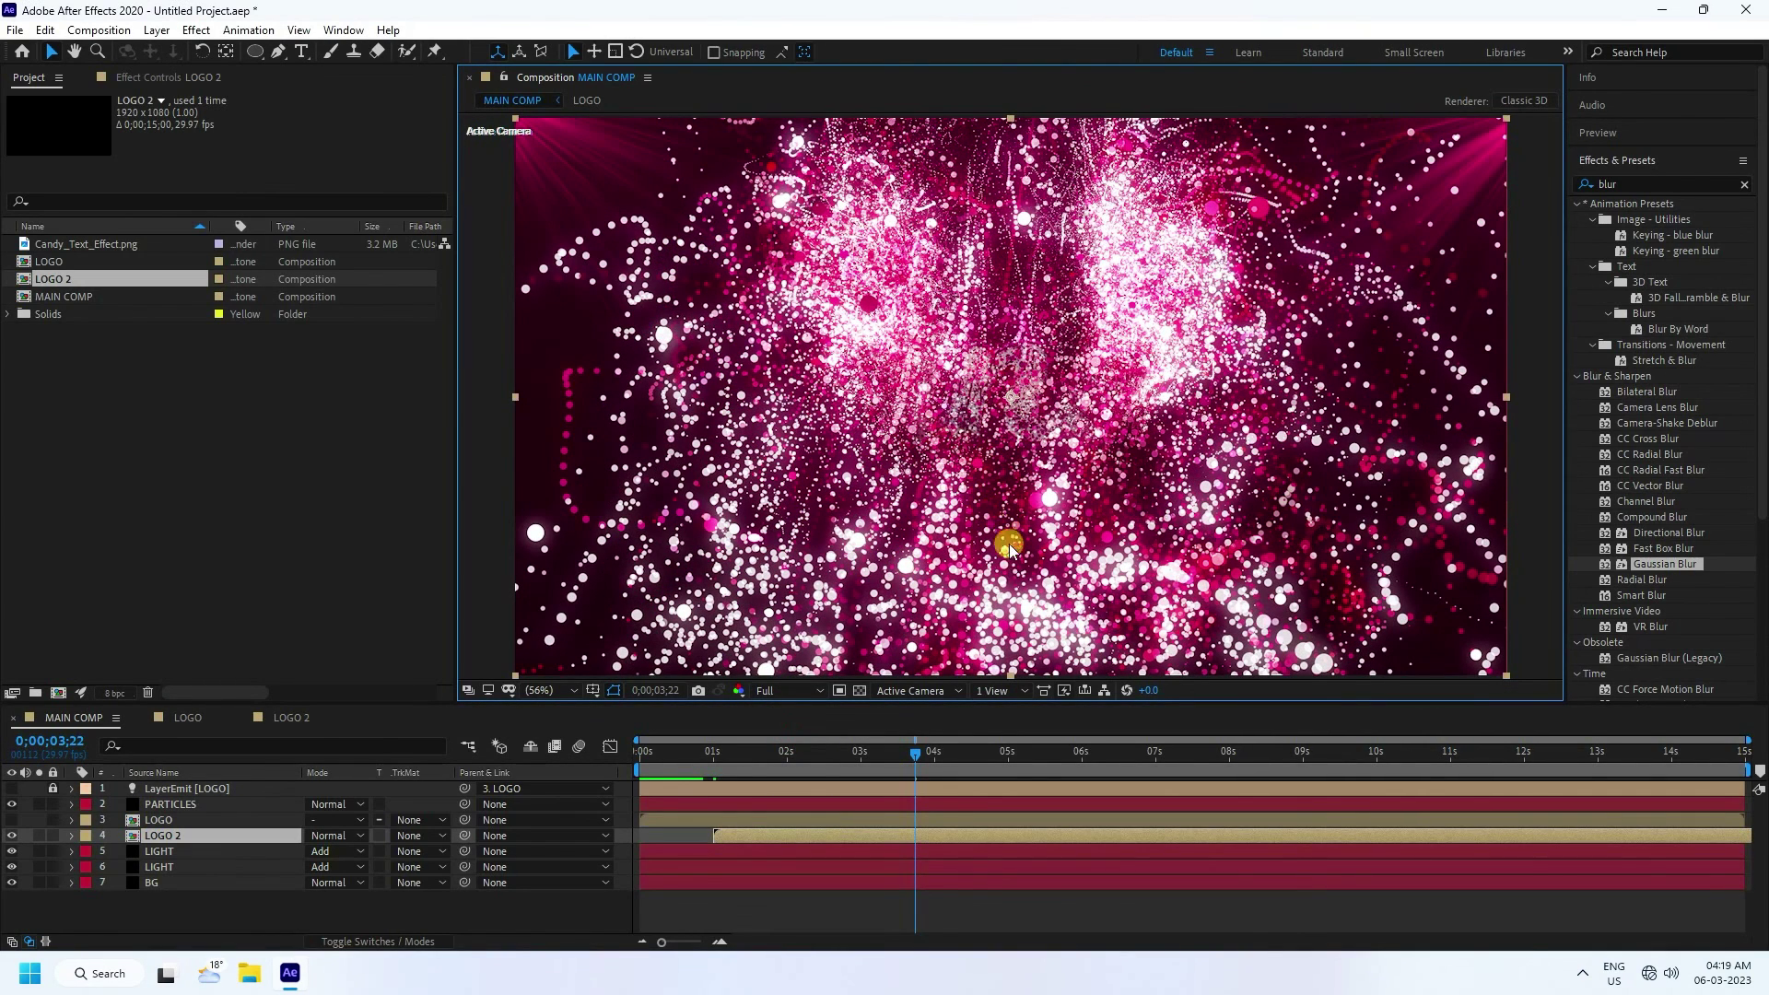
{"action": "left_click_drag", "start_coordinate": [933, 752], "coordinate": [1163, 757]}
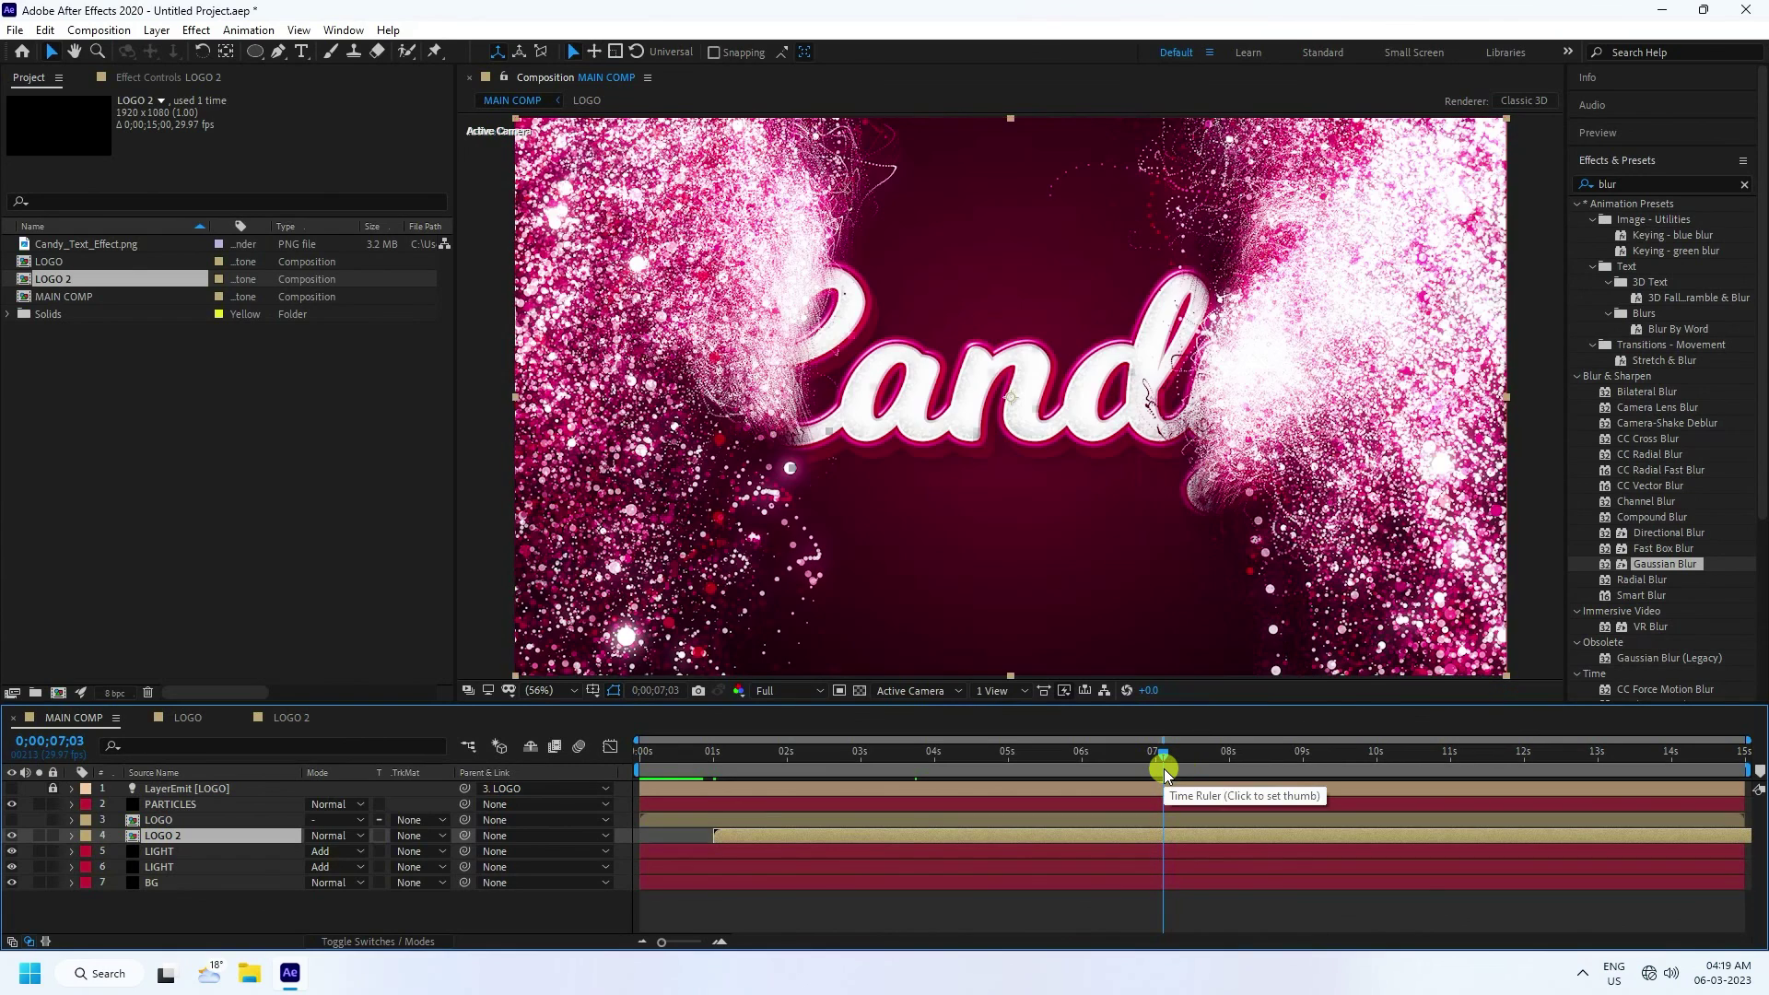
{"action": "key", "text": "comma"}
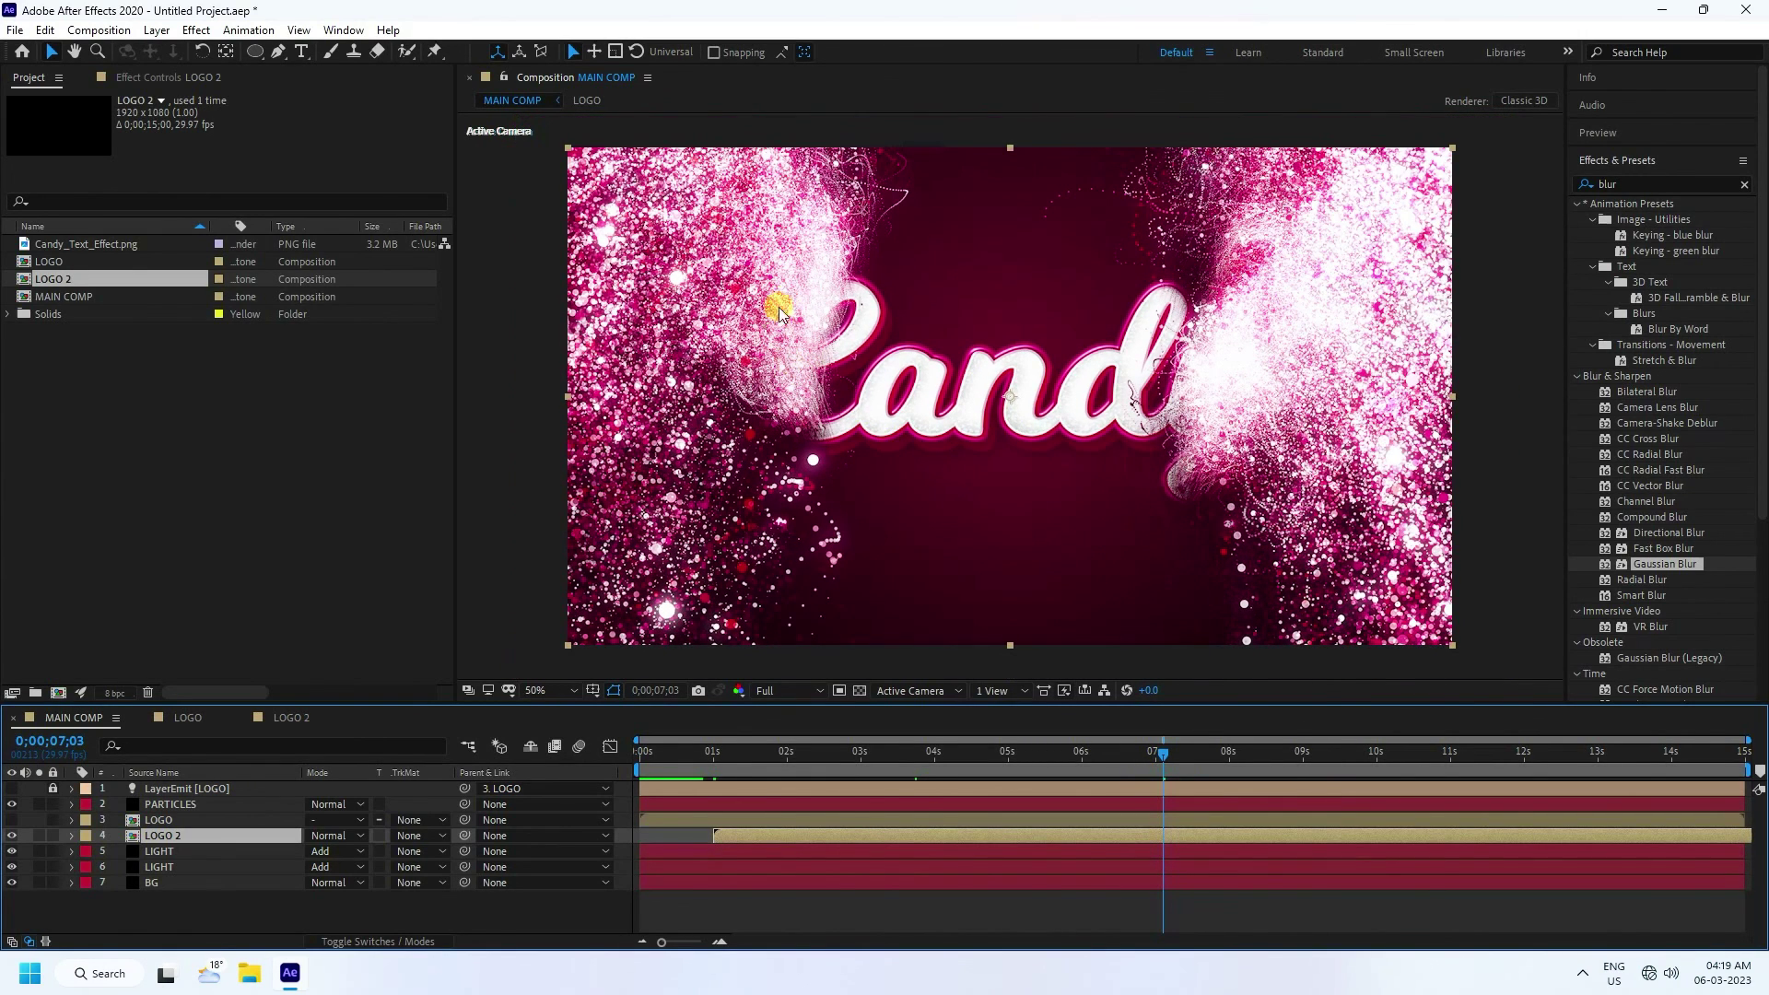
{"action": "left_click", "coordinate": [557, 690]}
{"action": "left_click", "coordinate": [564, 389]}
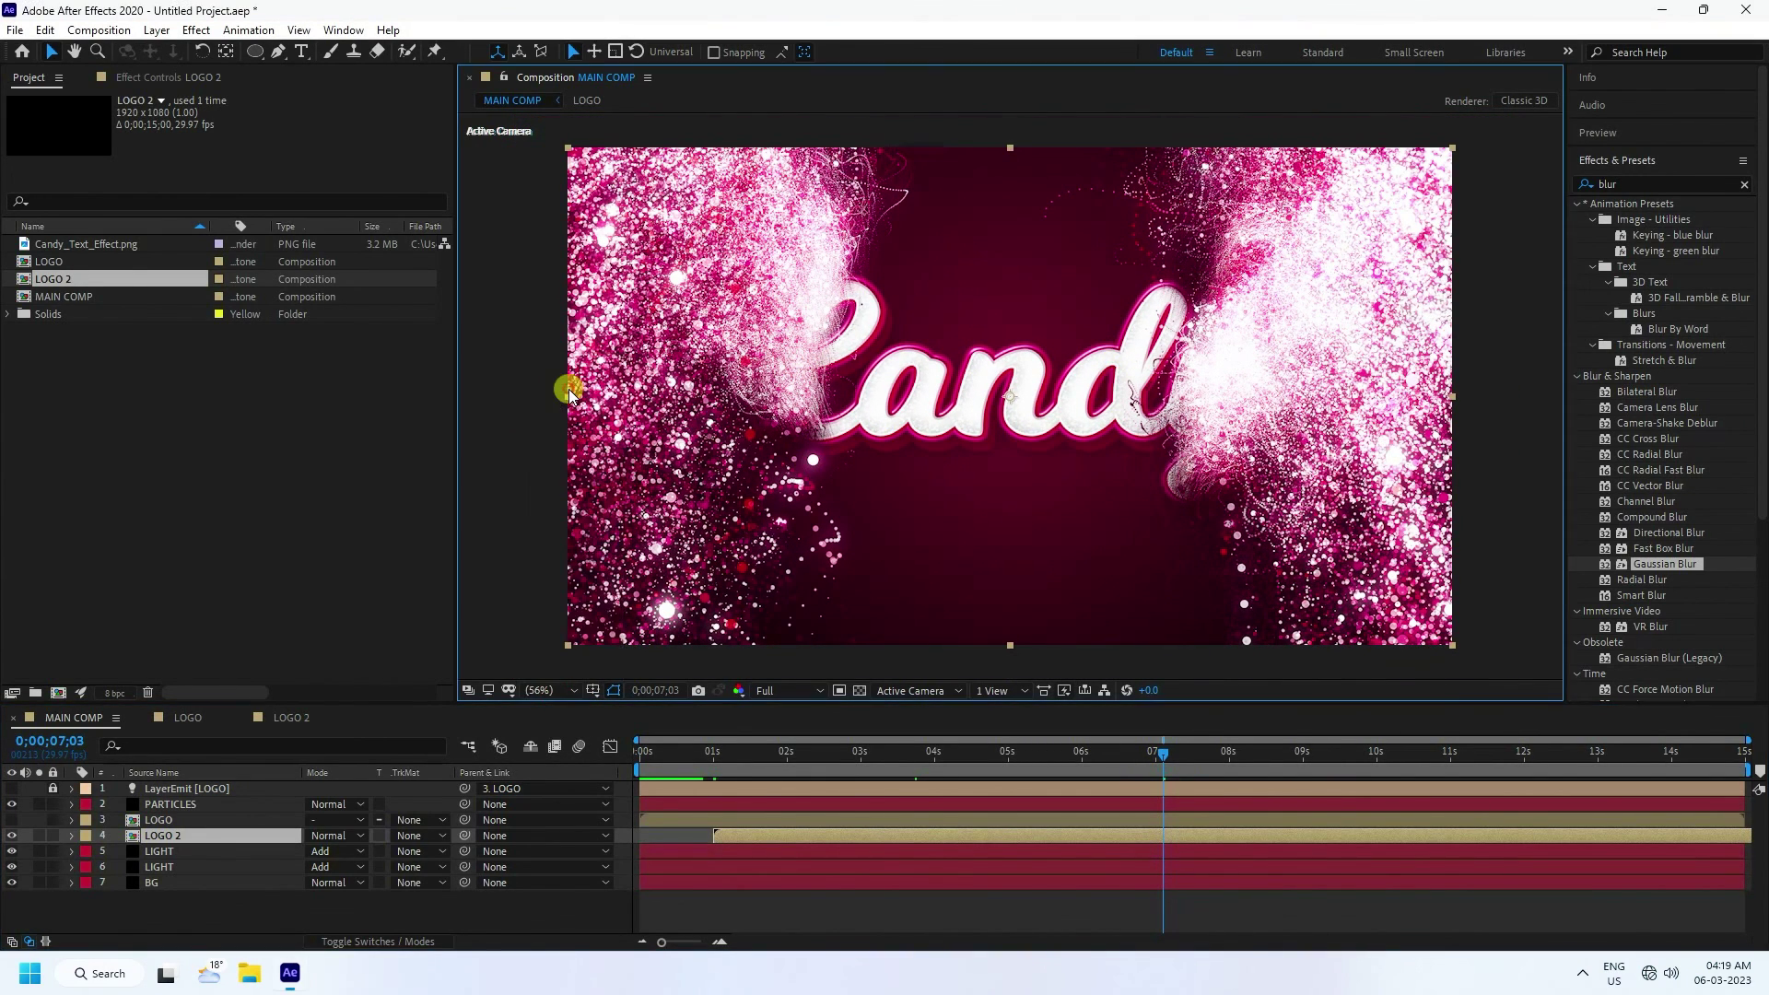
- Examine the logo reveal and particles in MAIN COMP at 0;00;09;02, 0;00;12;29 and 0;00;04;28
{"action": "left_click_drag", "start_coordinate": [1162, 750], "coordinate": [1307, 750]}
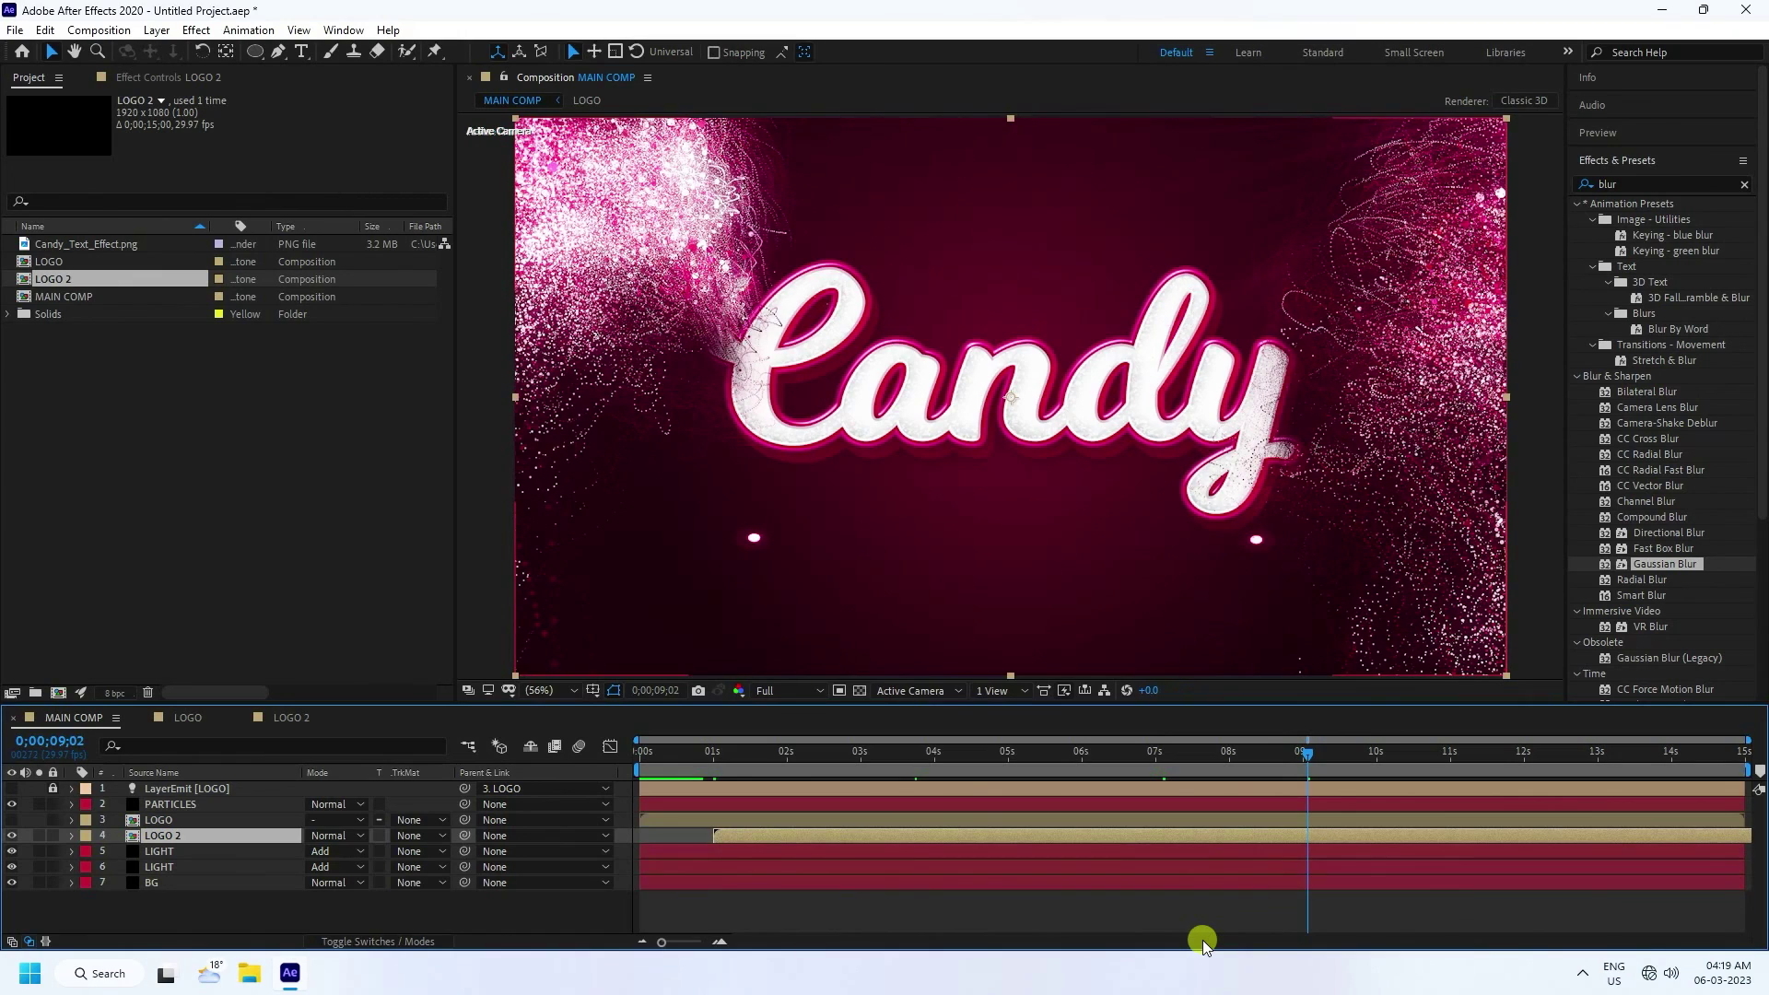
{"action": "left_click", "coordinate": [1592, 753]}
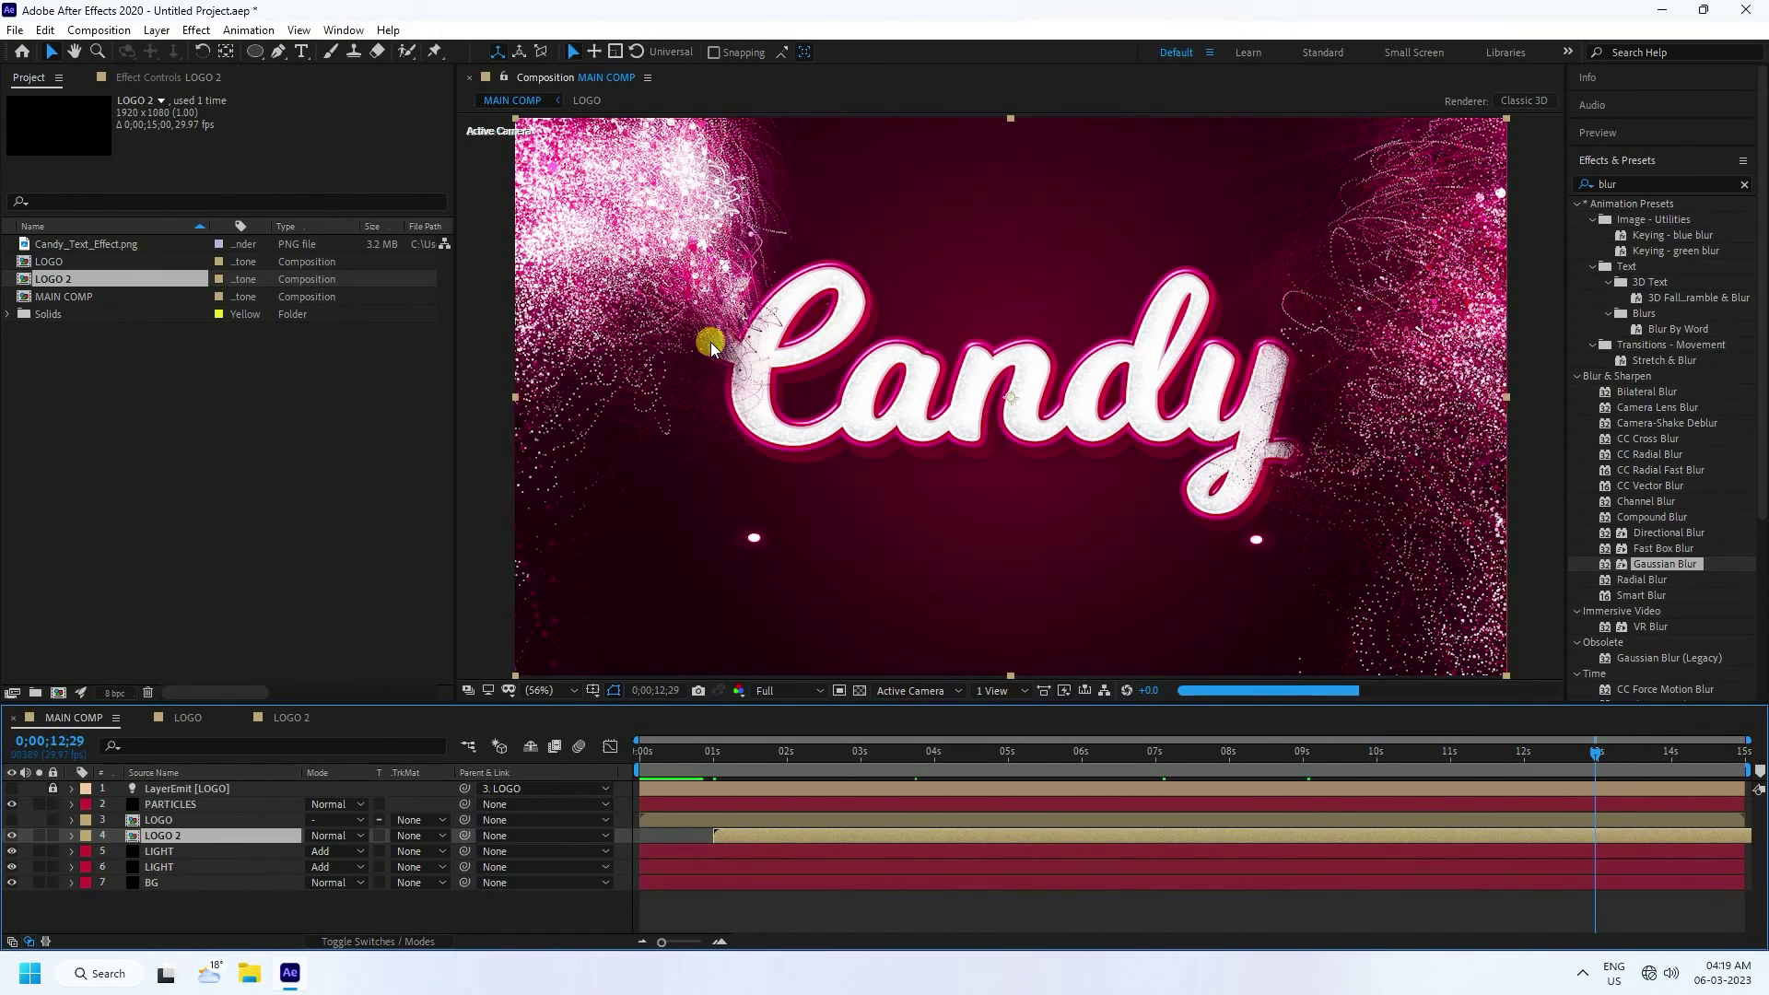
{"action": "left_click", "coordinate": [1004, 754]}
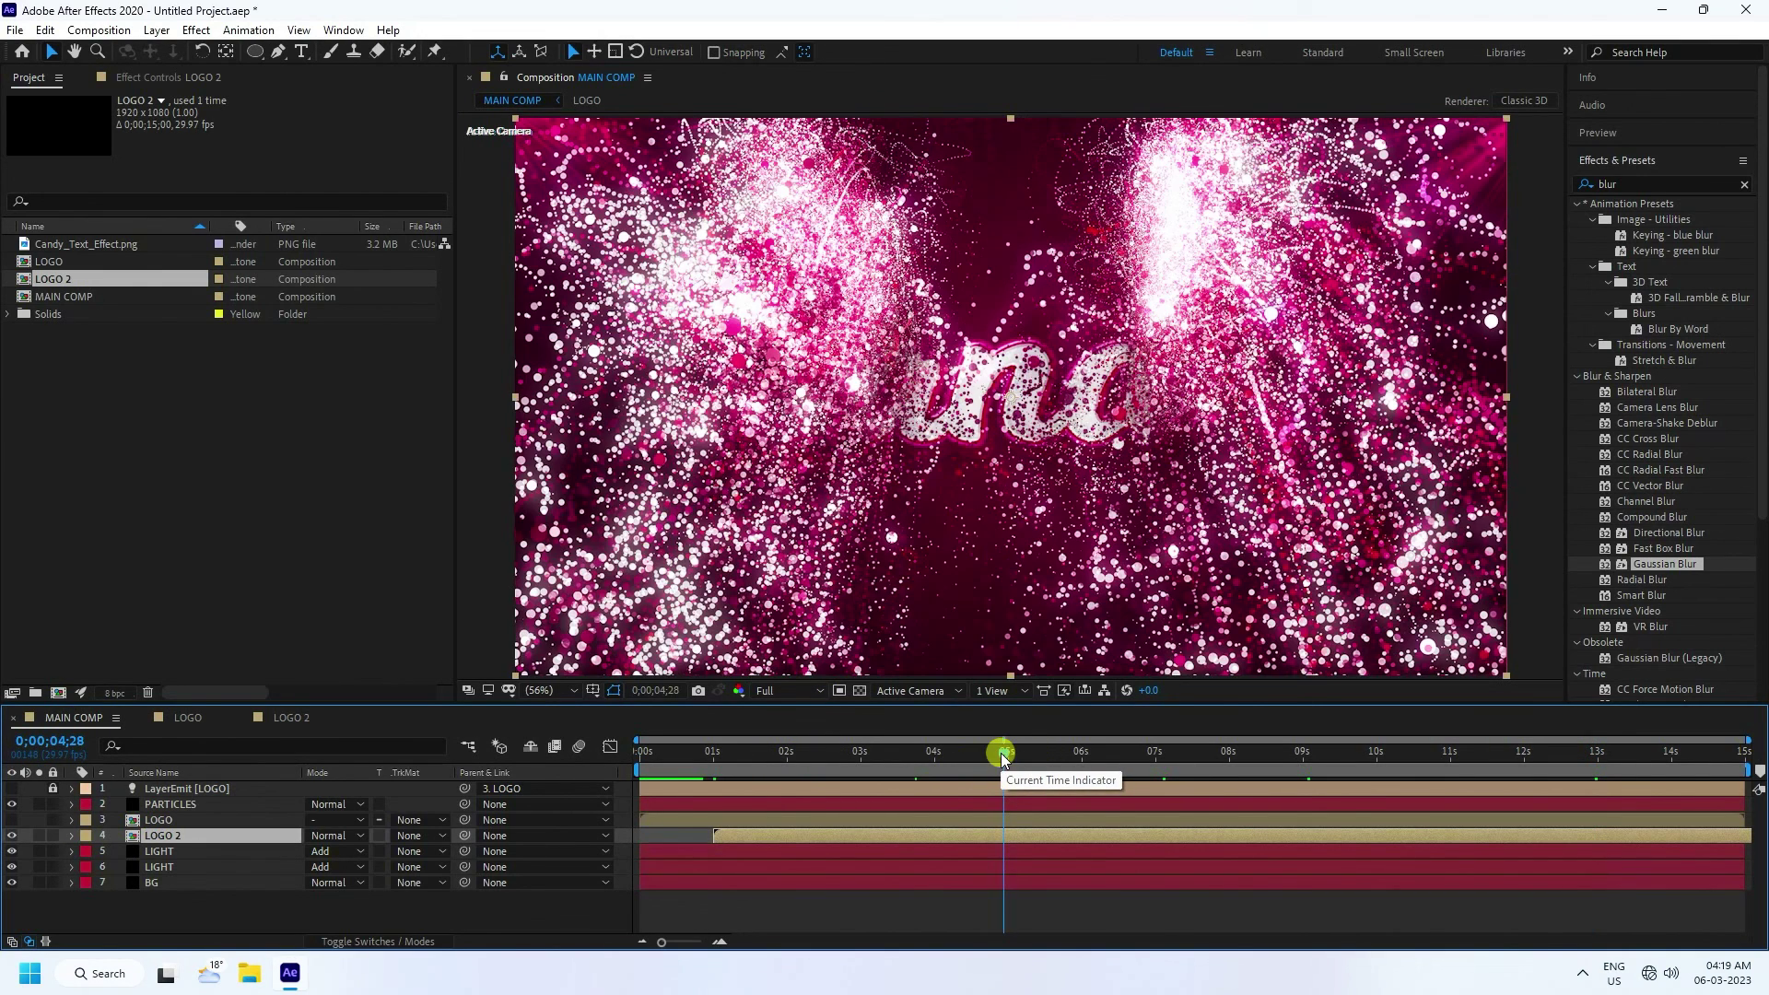